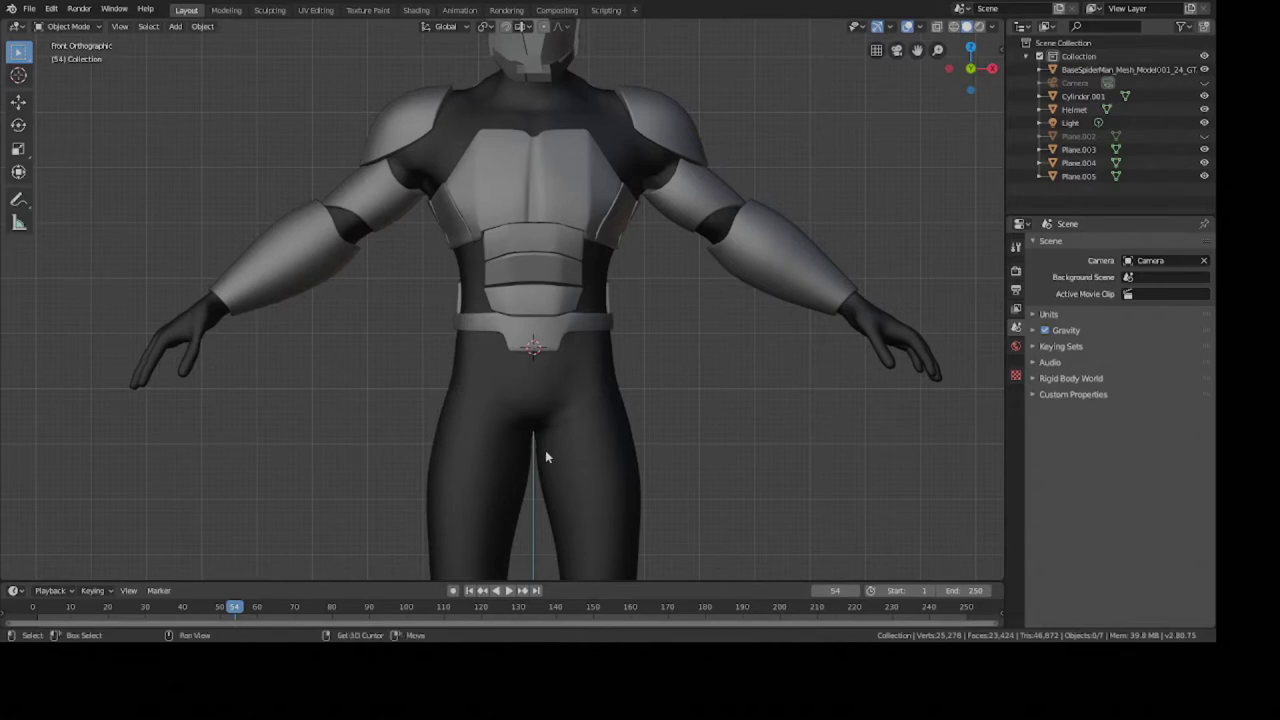
Add a Bezier circle at the 3D cursor by the character's waist.
{"action": "key", "text": "shift+a"}
{"action": "mouse_move", "coordinate": [510, 400]}
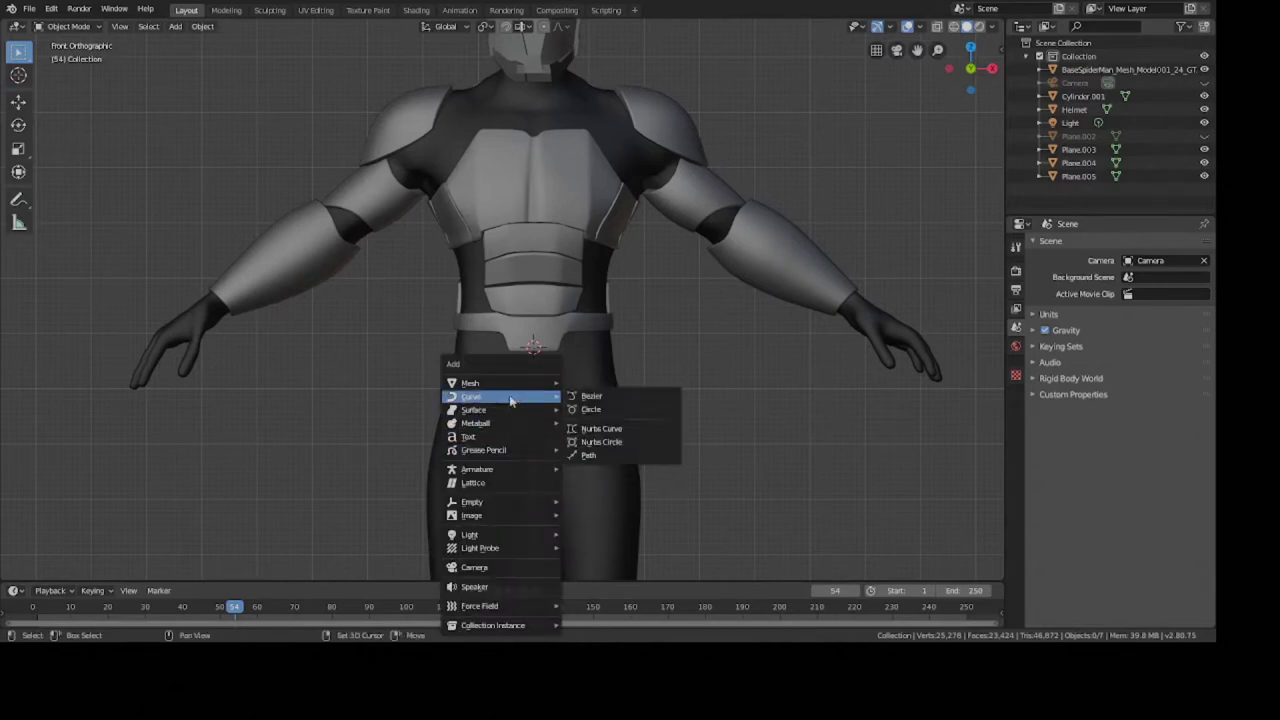
{"action": "key", "text": "Escape"}
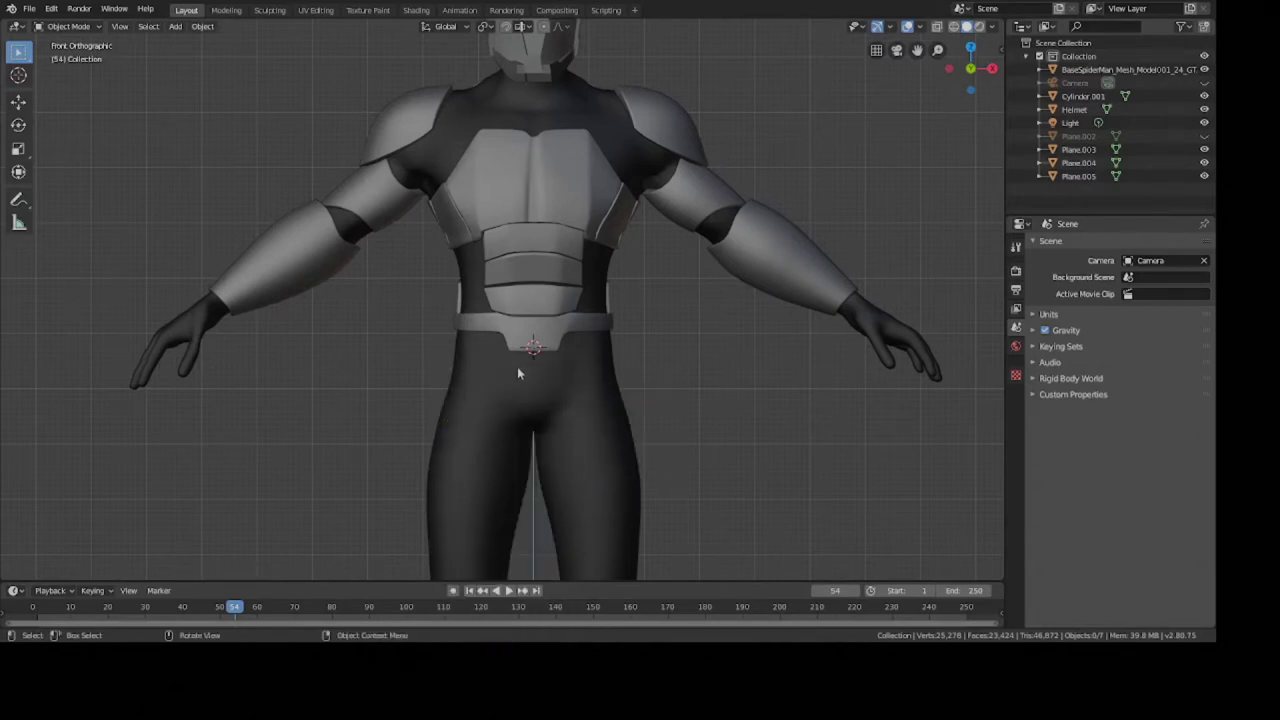
{"action": "key", "text": "shift+a"}
{"action": "mouse_move", "coordinate": [555, 370]}
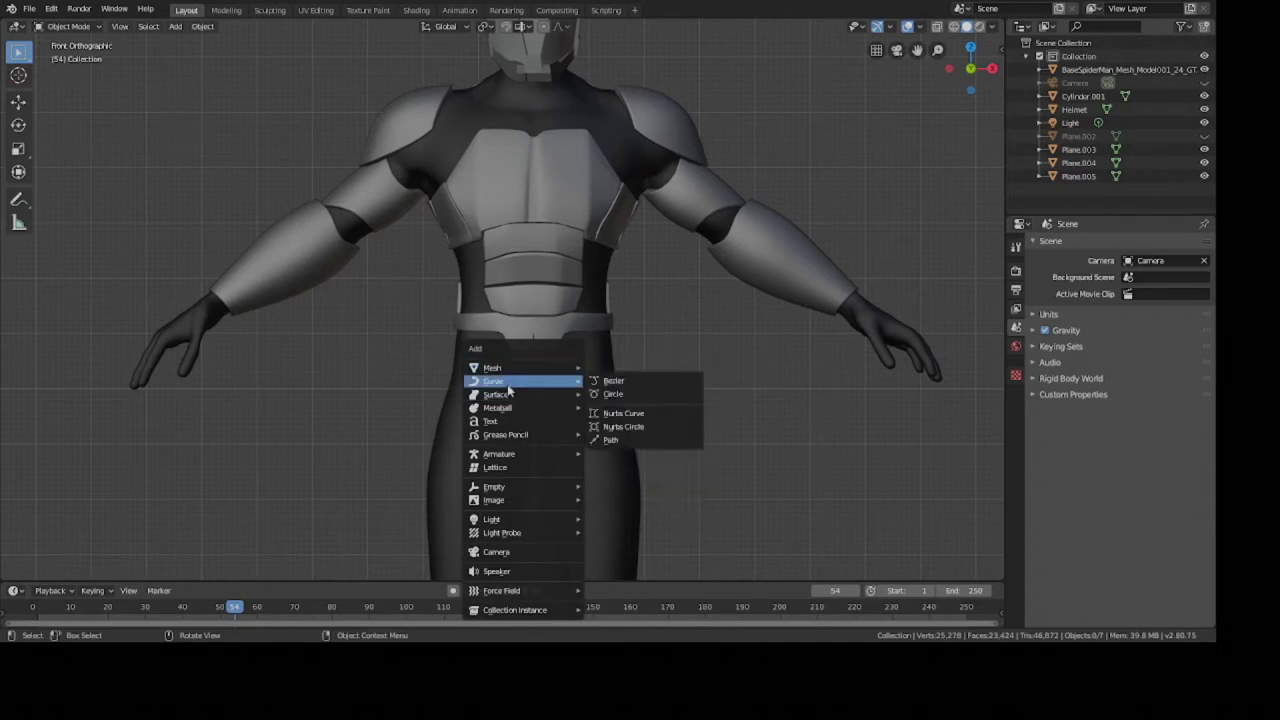
{"action": "left_click", "coordinate": [612, 395]}
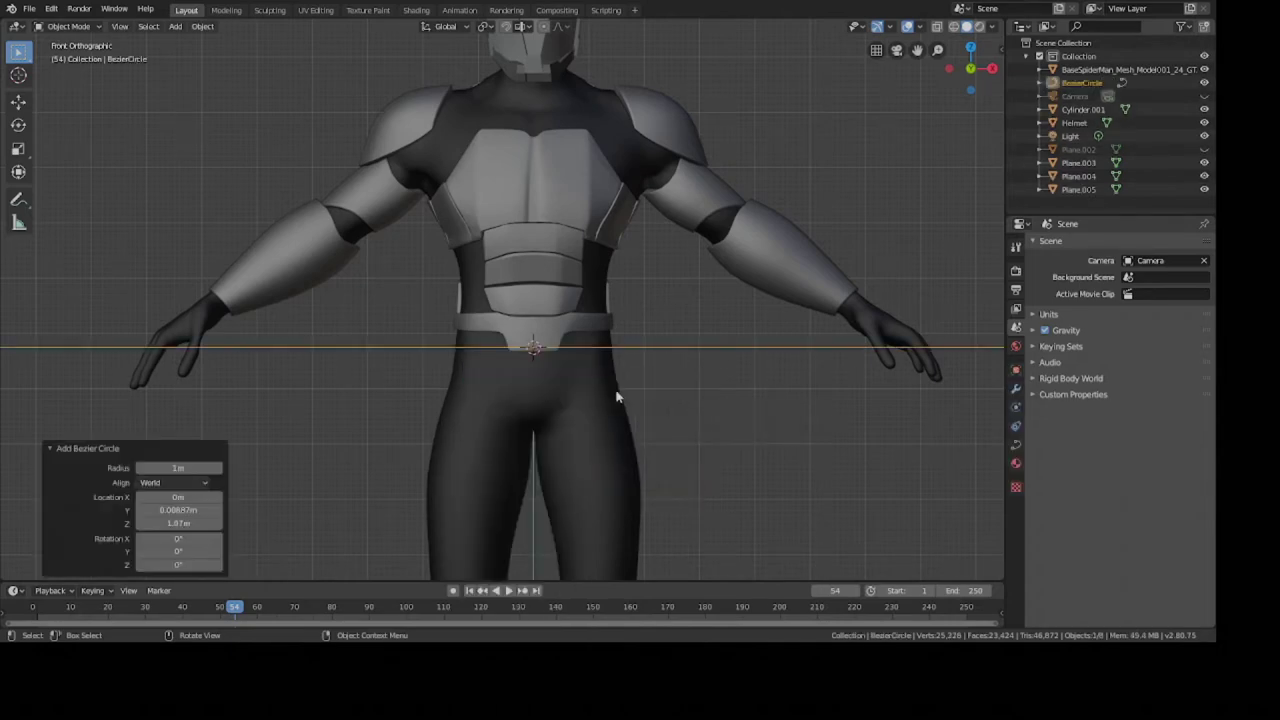
Show the Screencast Keys settings in the 3D viewport.
{"action": "scroll", "coordinate": [610, 405], "scroll_direction": "up", "scroll_amount": 3}
{"action": "middle_click_drag", "start_coordinate": [610, 405], "coordinate": [609, 412]}
{"action": "scroll", "coordinate": [610, 412], "scroll_direction": "down", "scroll_amount": 3}
{"action": "middle_click_drag", "start_coordinate": [914, 466], "coordinate": [843, 422]}
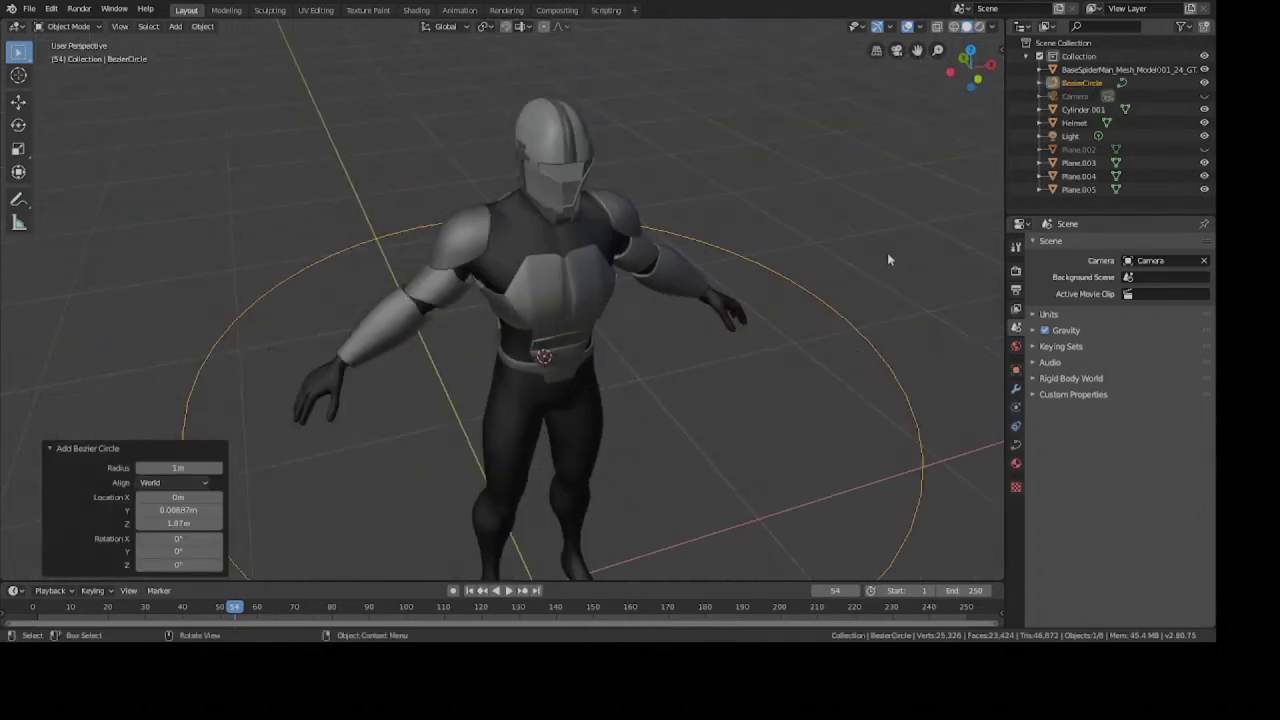
{"action": "key", "text": "n"}
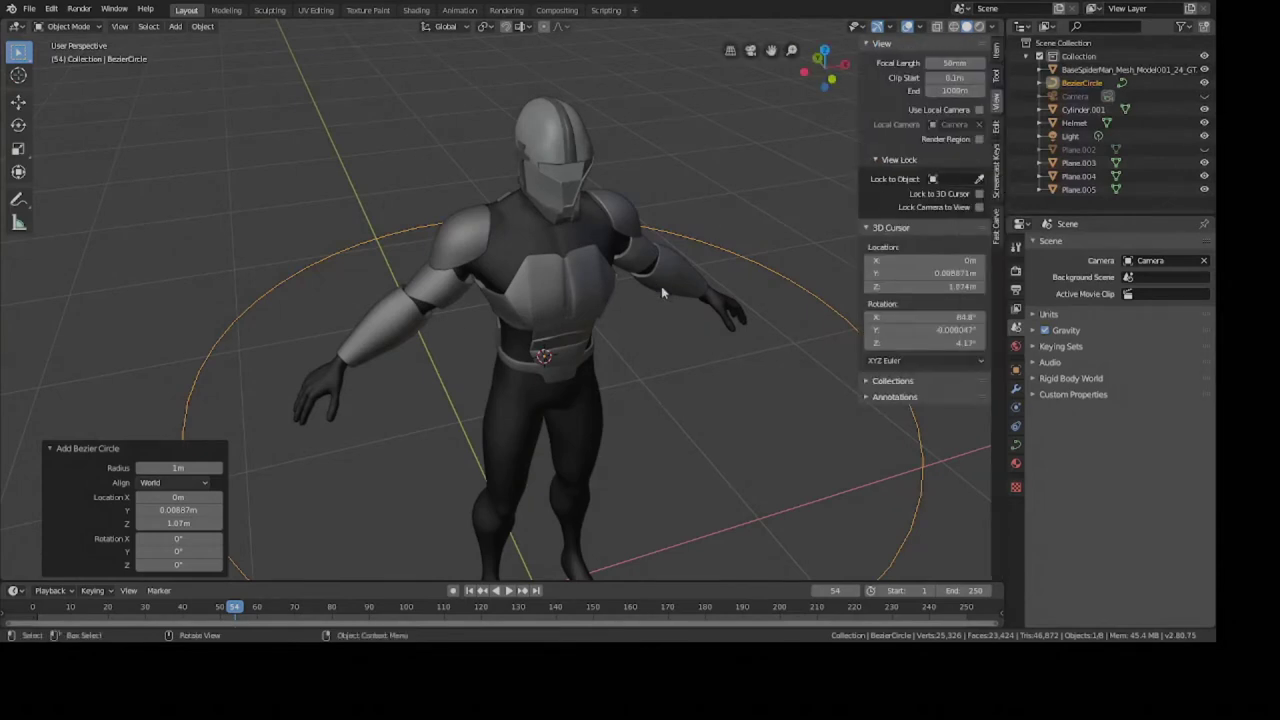
{"action": "left_click", "coordinate": [997, 186]}
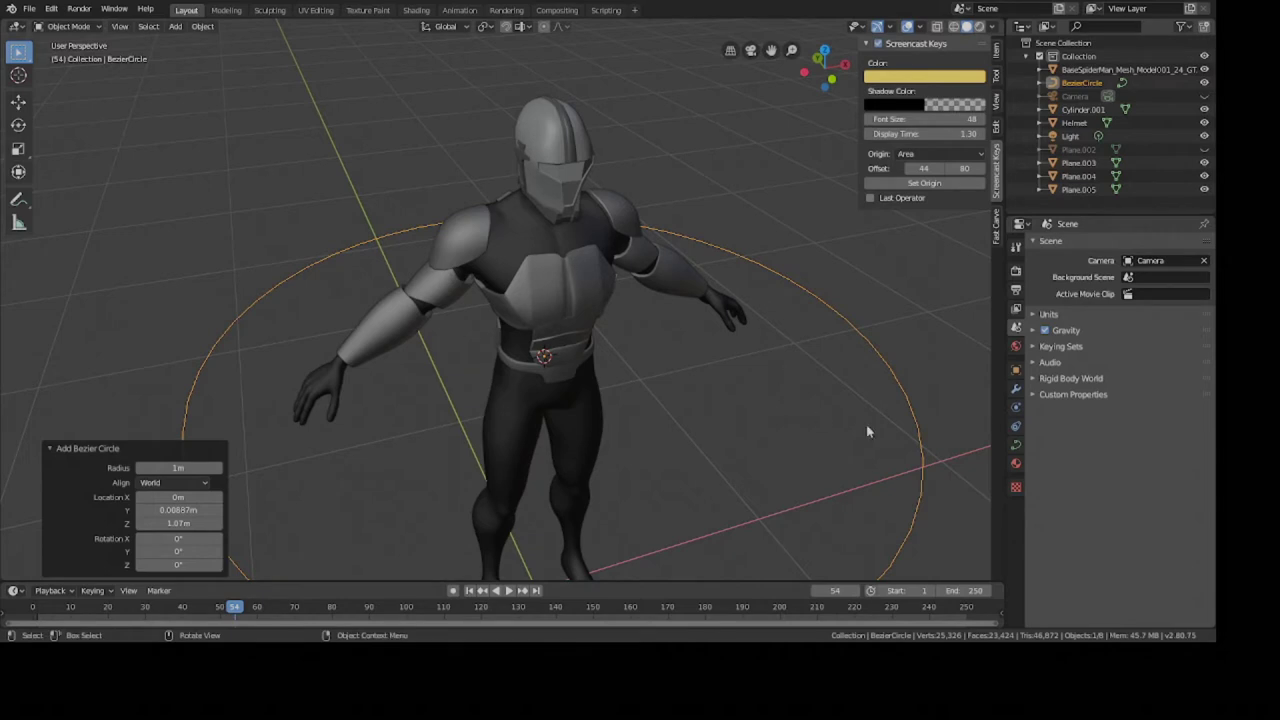
Scale the Bezier circle to about 0.151 so it fits closely around the hips, and save the file.
{"action": "key", "text": "s"}
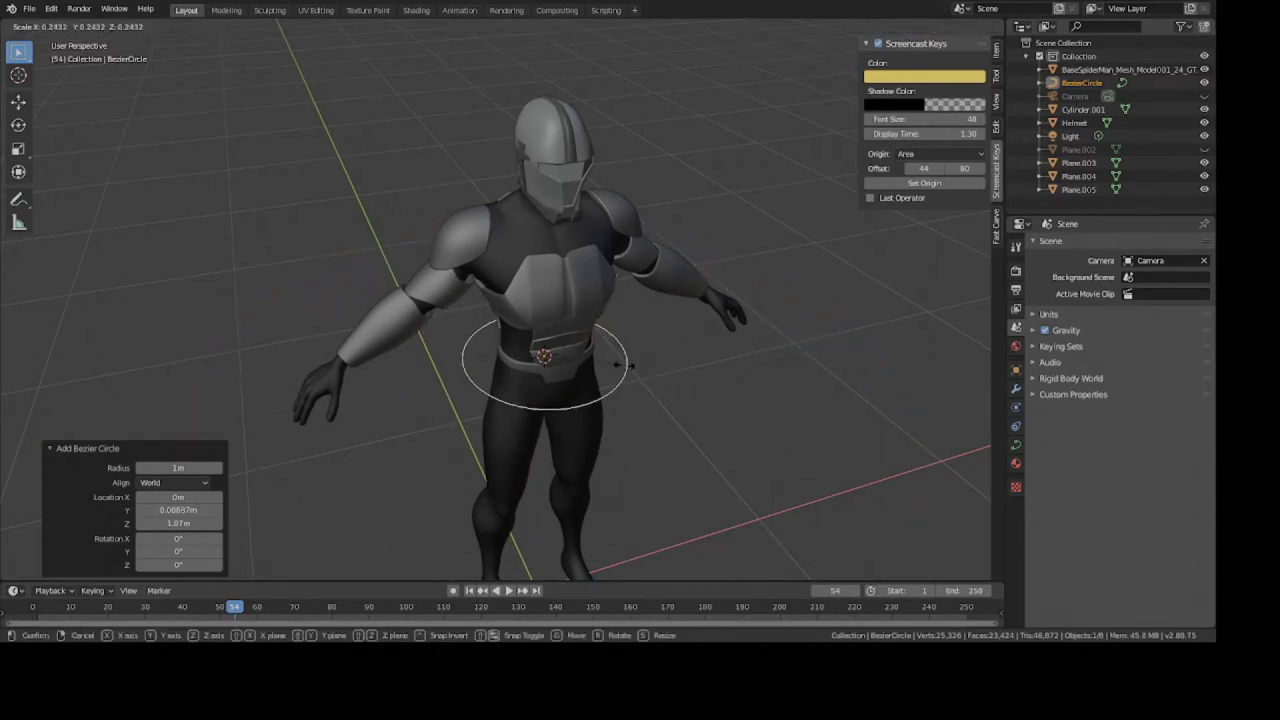
{"action": "left_click", "coordinate": [616, 392]}
{"action": "middle_click_drag", "start_coordinate": [616, 392], "coordinate": [620, 349]}
{"action": "scroll", "coordinate": [545, 343], "scroll_direction": "down", "scroll_amount": 1}
{"action": "scroll", "coordinate": [546, 343], "scroll_direction": "up", "scroll_amount": 4}
{"action": "scroll", "coordinate": [605, 361], "scroll_direction": "up", "scroll_amount": 2}
{"action": "key", "text": "ctrl+s"}
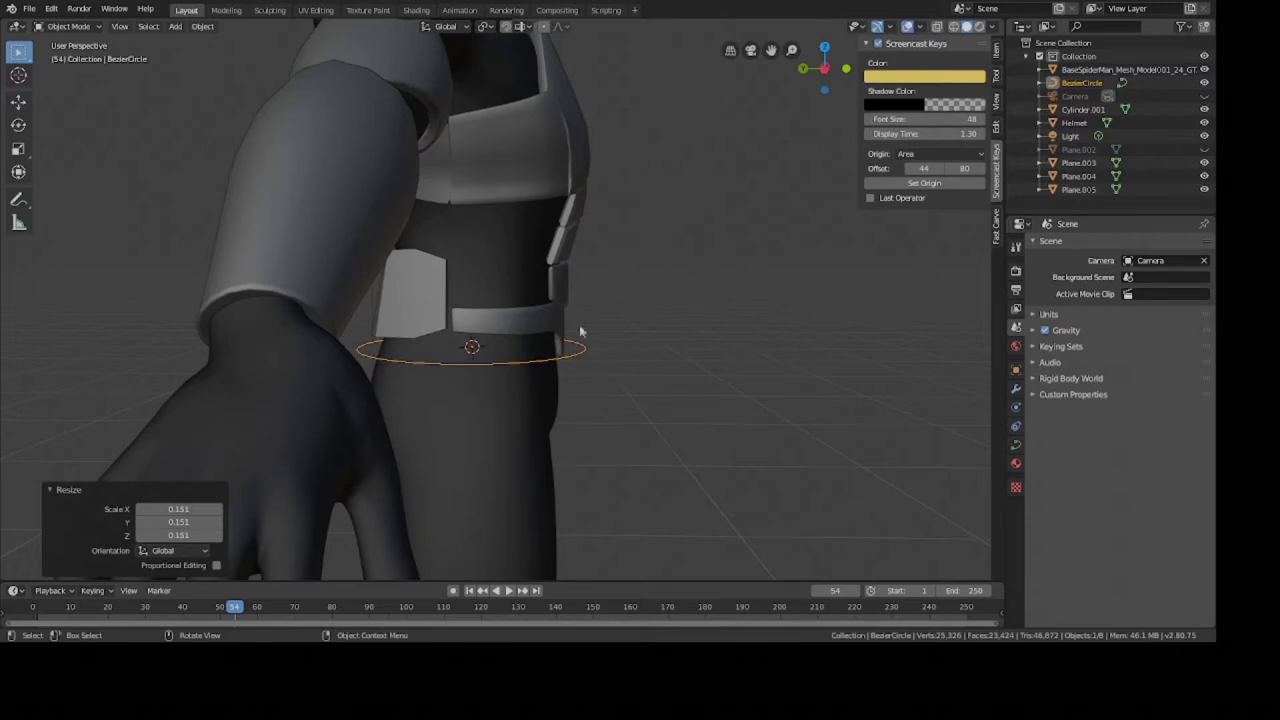
Add a 32-vertex mesh circle at the 3D cursor by the character's waist.
{"action": "key", "text": "KP_1"}
{"action": "key", "text": "shift+a"}
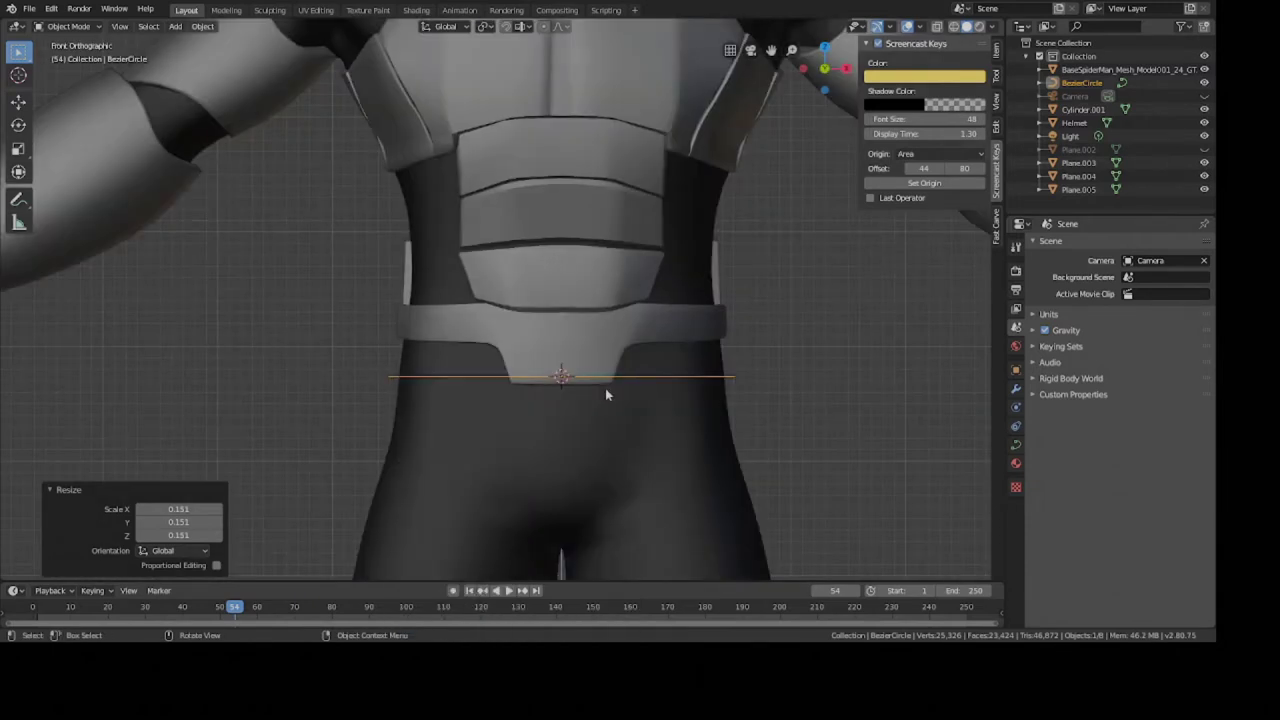
{"action": "mouse_move", "coordinate": [605, 388]}
{"action": "middle_mouse_down"}
{"action": "mouse_move", "coordinate": [617, 423]}
{"action": "mouse_move", "coordinate": [591, 394]}
{"action": "middle_mouse_up"}
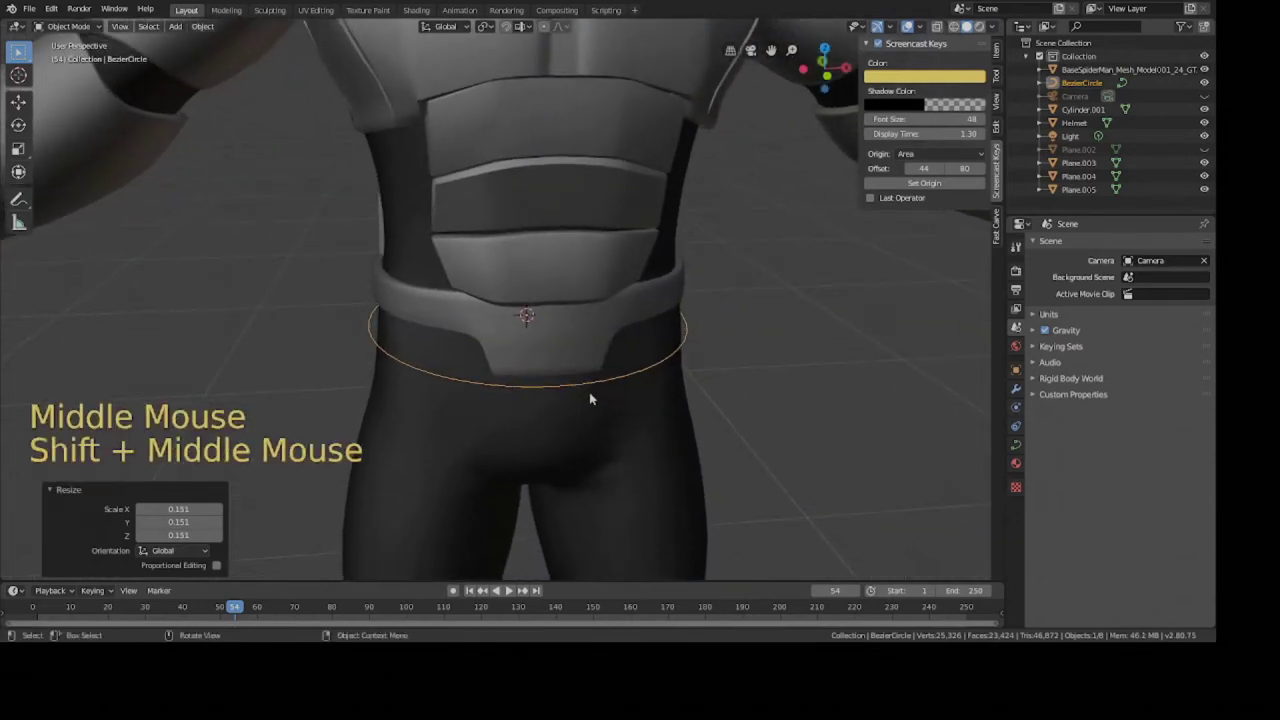
{"action": "middle_click_drag", "start_coordinate": [607, 337], "coordinate": [508, 387]}
{"action": "middle_click_drag", "start_coordinate": [651, 393], "coordinate": [519, 358]}
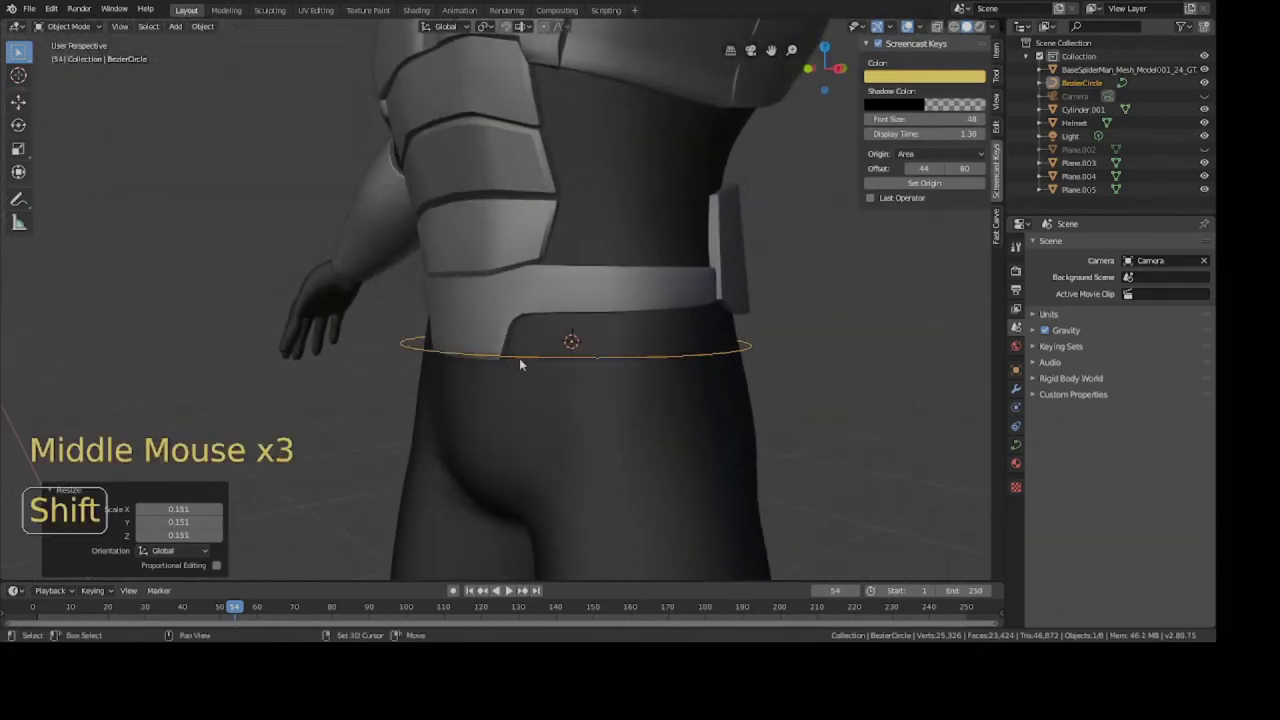
{"action": "key", "text": "shift+a"}
{"action": "mouse_move", "coordinate": [511, 346]}
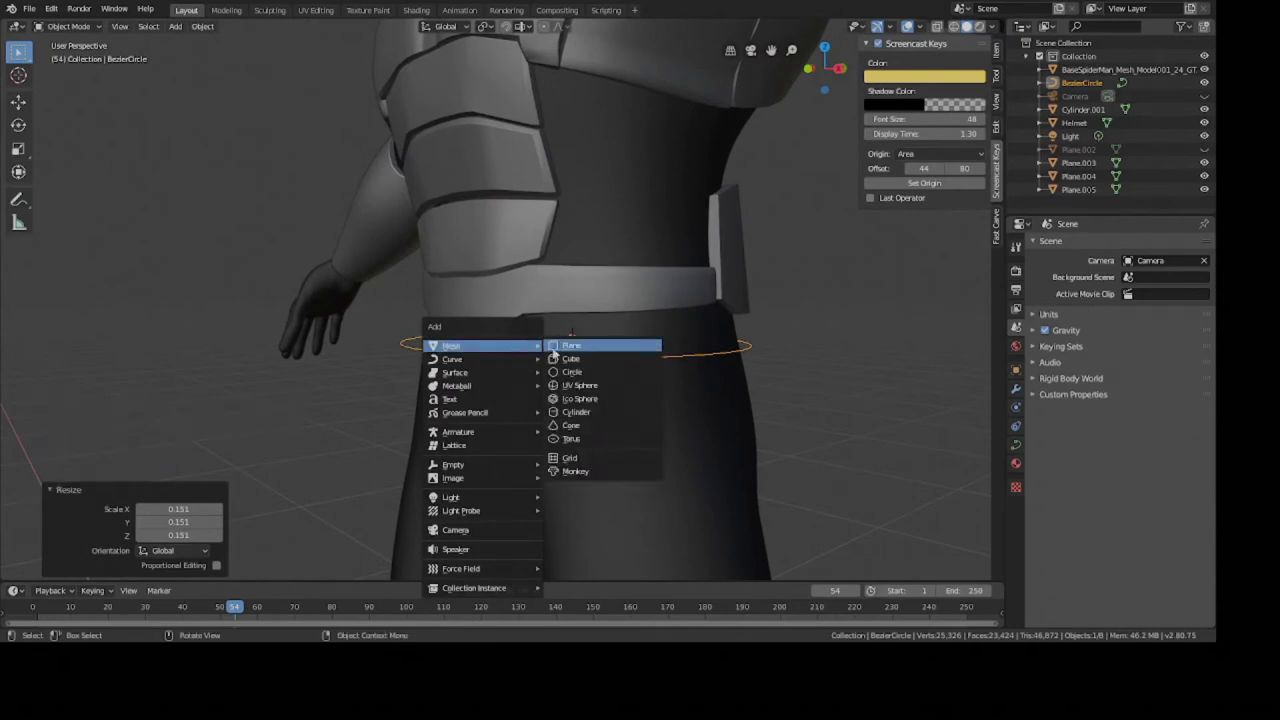
{"action": "key", "text": "shift+a"}
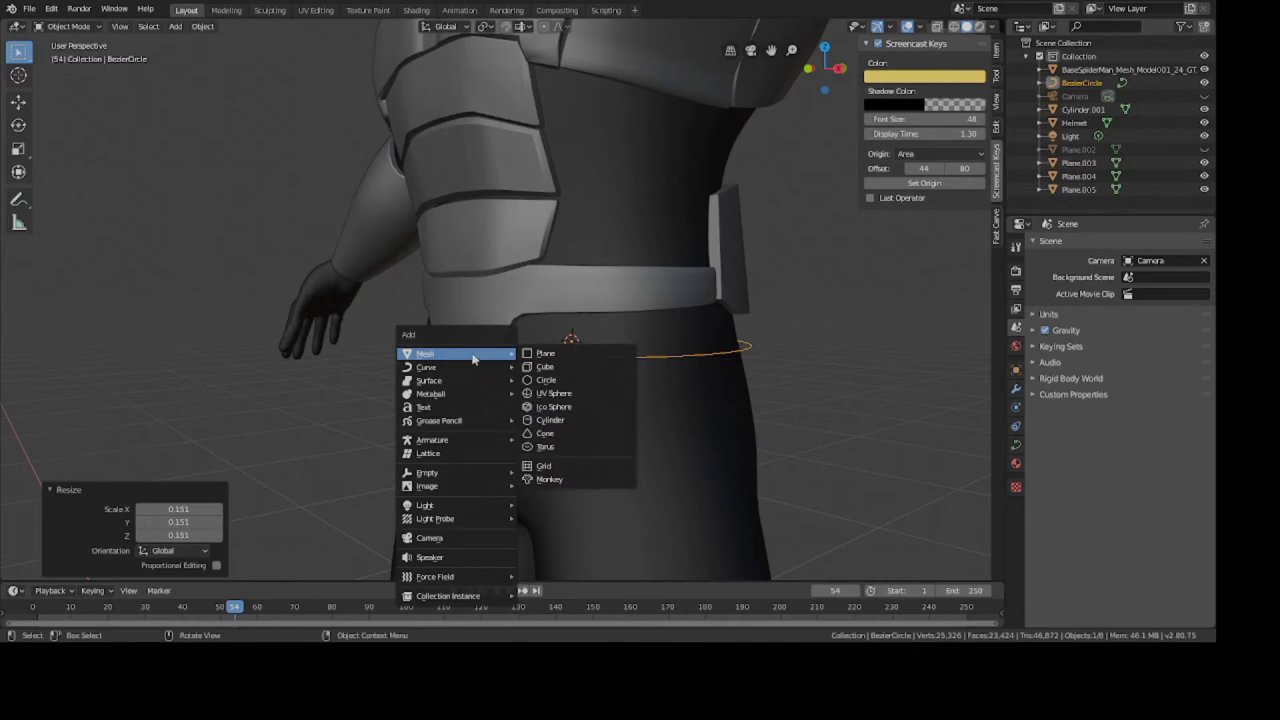
{"action": "left_click", "coordinate": [548, 380]}
{"action": "scroll", "coordinate": [838, 429], "scroll_direction": "down", "scroll_amount": 3}
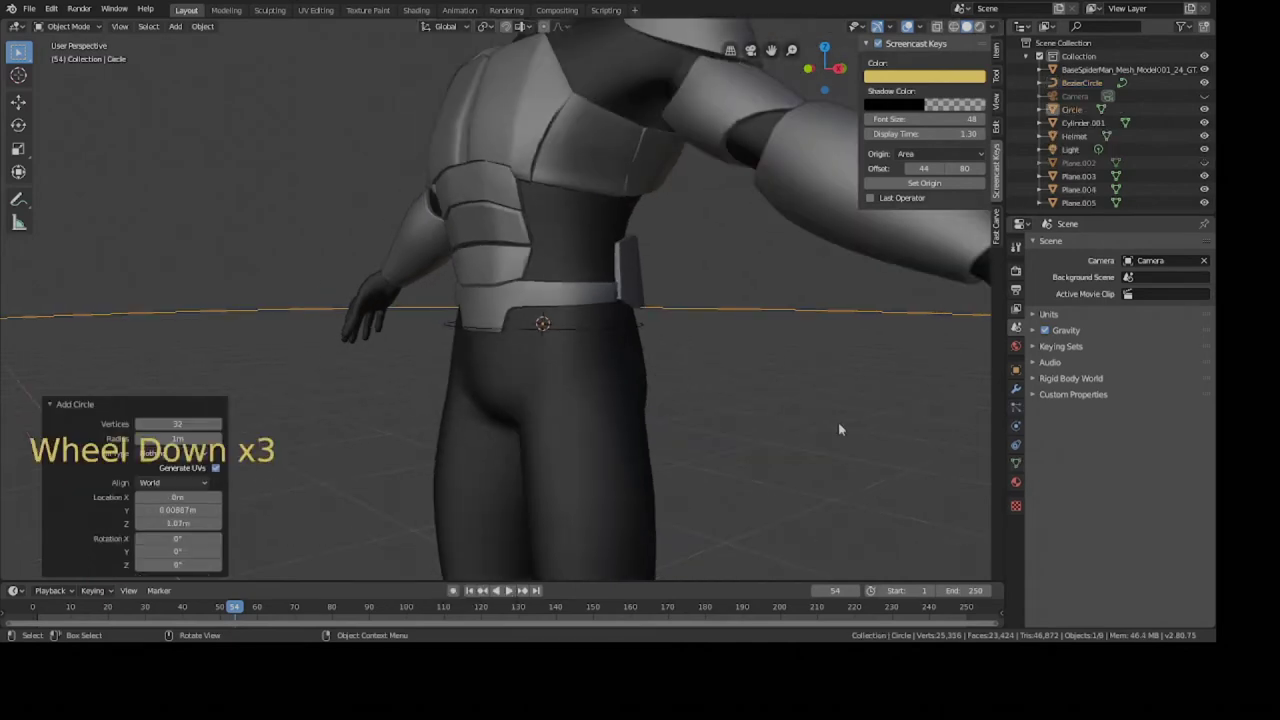
Scale the mesh circle to about 0.149 around the hips and save the file.
{"action": "key", "text": "s"}
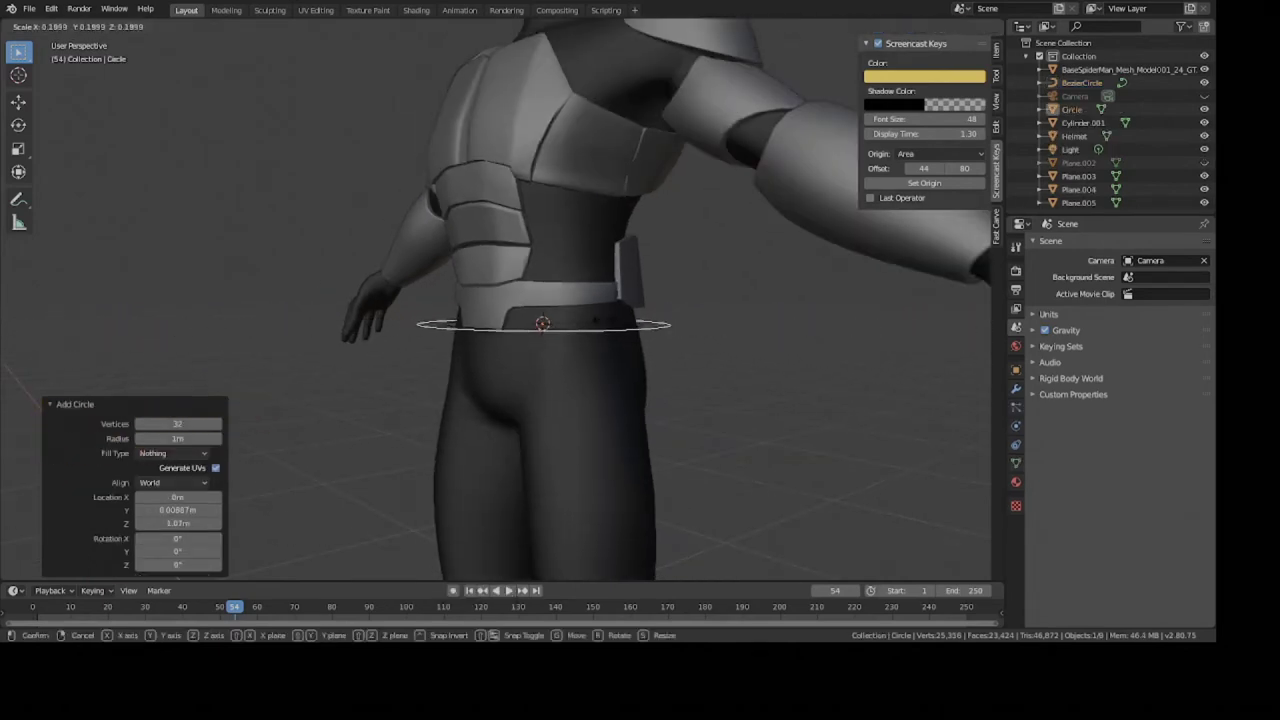
{"action": "left_click", "coordinate": [586, 313]}
{"action": "key", "text": "KP_3"}
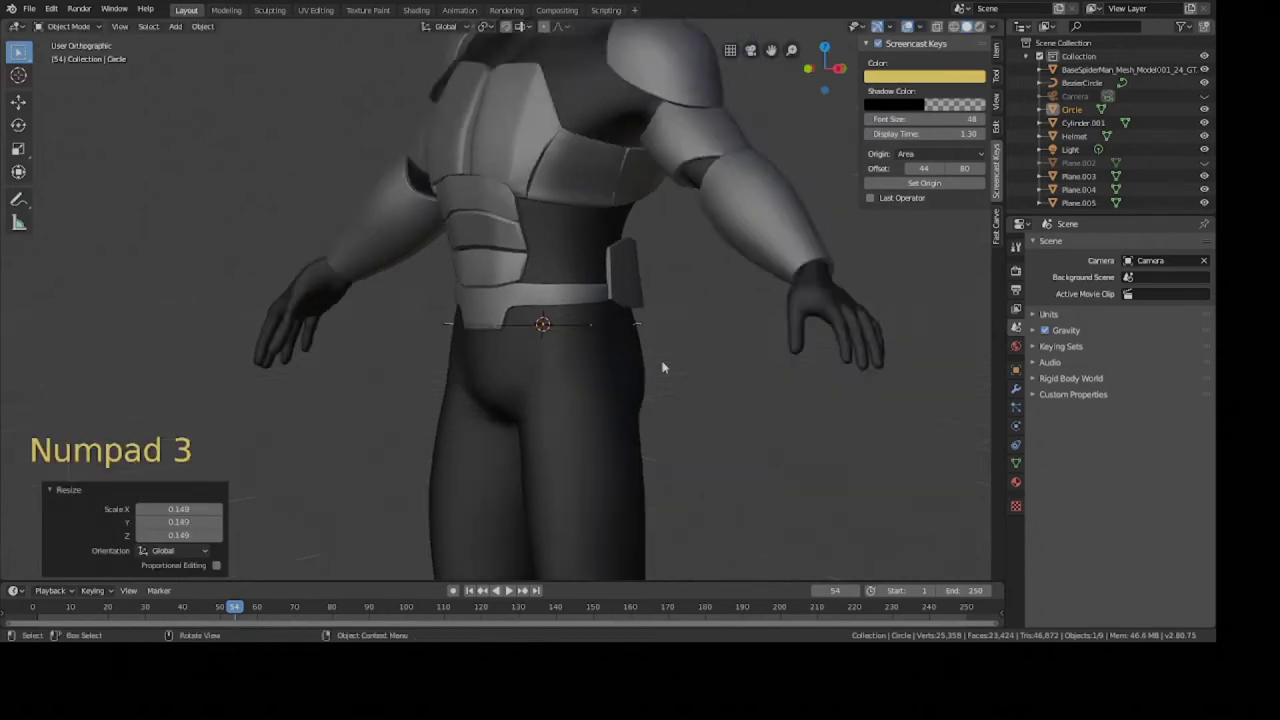
{"action": "key", "text": "ctrl+s"}
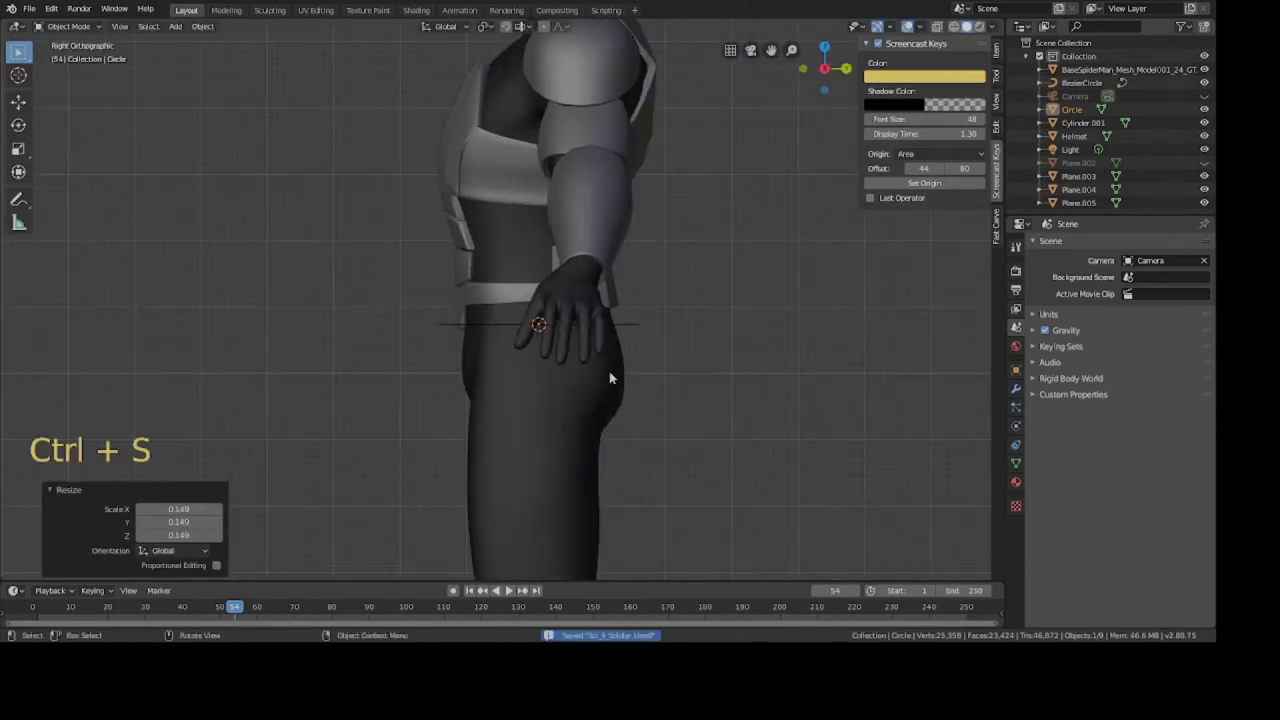
In right side view, tilt the mesh circle about 8.5° around the global X axis so its front sits lower.
{"action": "scroll", "coordinate": [733, 386], "scroll_direction": "up", "scroll_amount": 2}
{"action": "scroll", "coordinate": [754, 388], "scroll_direction": "up", "scroll_amount": 1}
{"action": "key", "text": "r"}
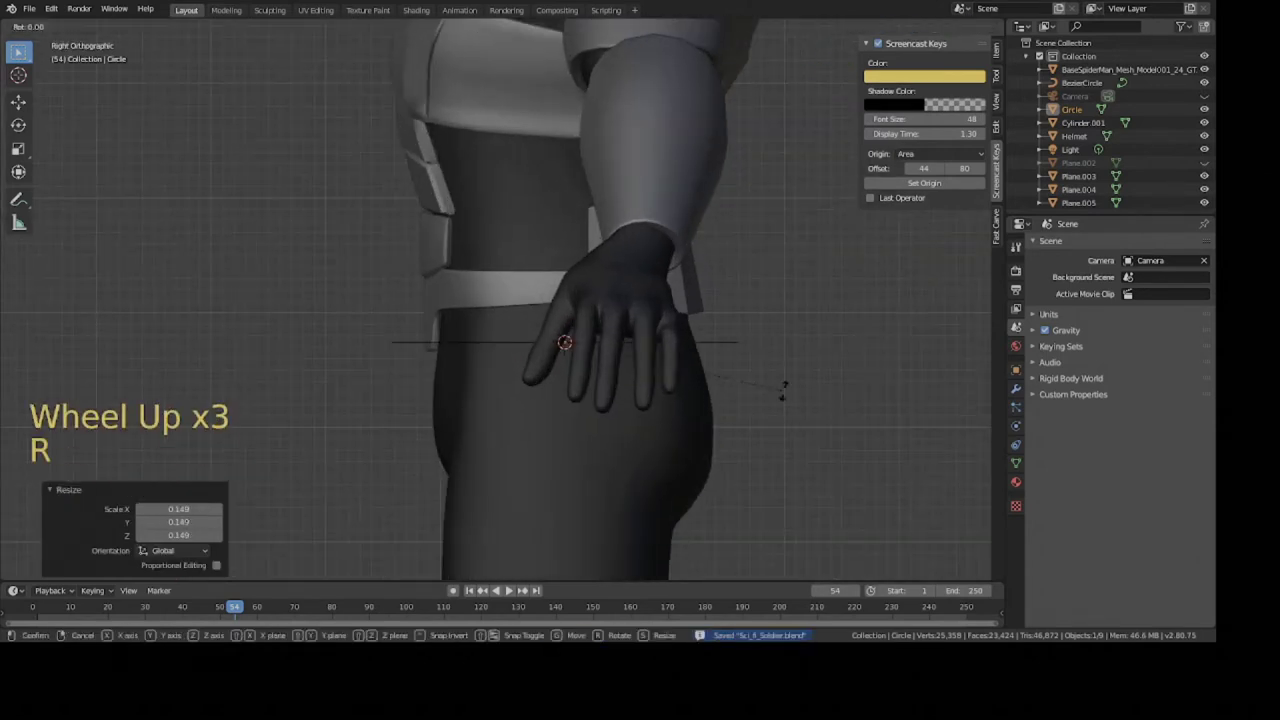
{"action": "right_click", "coordinate": [779, 360]}
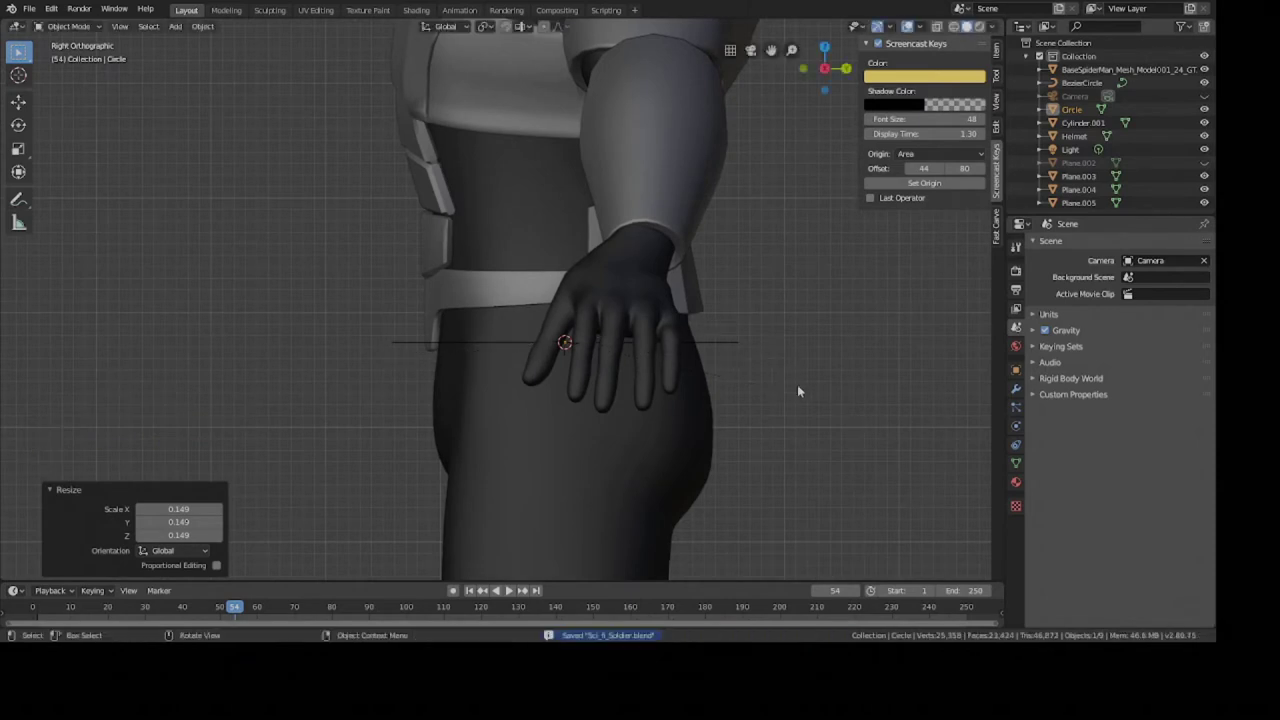
{"action": "key", "text": "r"}
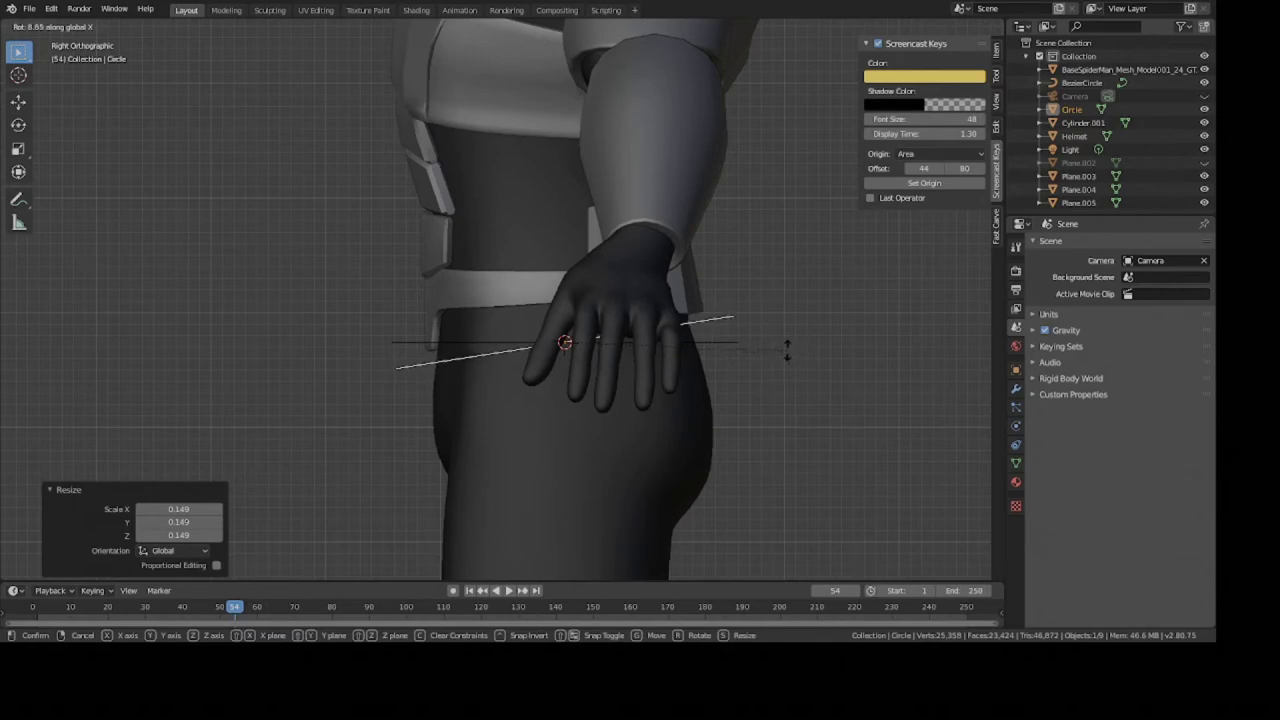
{"action": "left_click", "coordinate": [784, 349]}
Shrink the tilted mesh circle slightly and rotate it back about 2° around the X axis.
{"action": "key", "text": "s"}
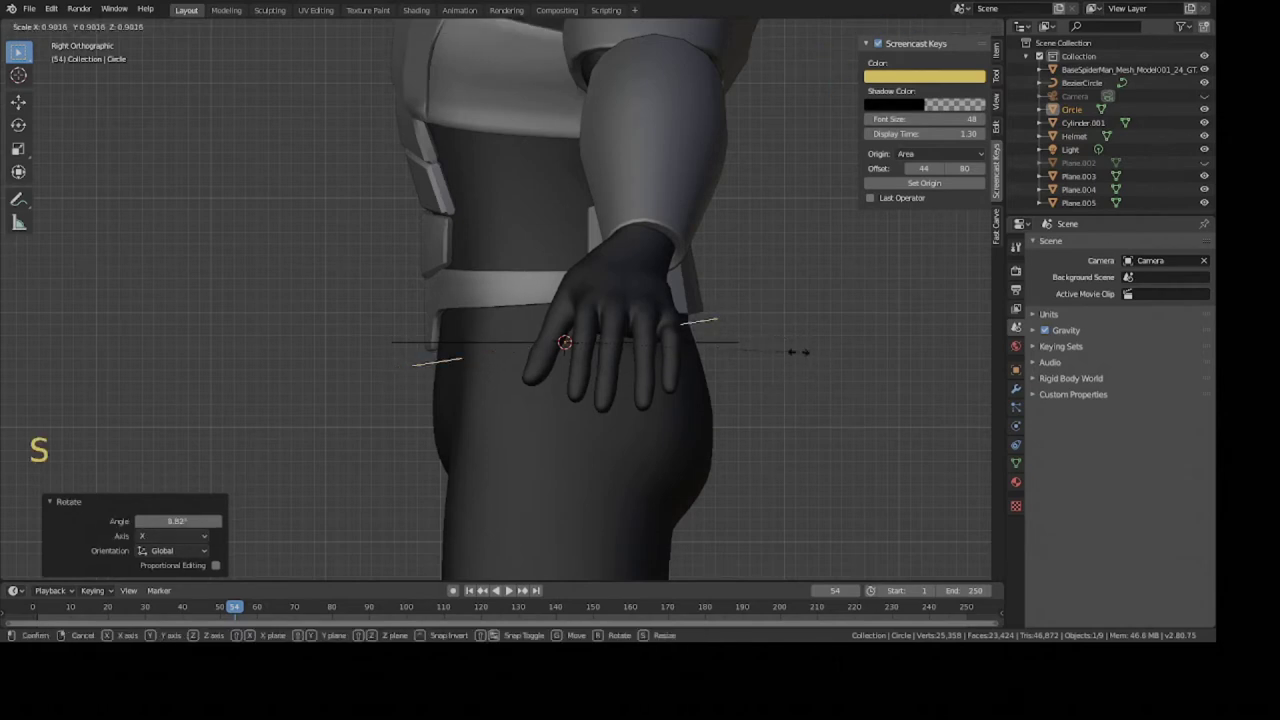
{"action": "left_click", "coordinate": [806, 355]}
{"action": "key", "text": "r"}
{"action": "left_click", "coordinate": [810, 357]}
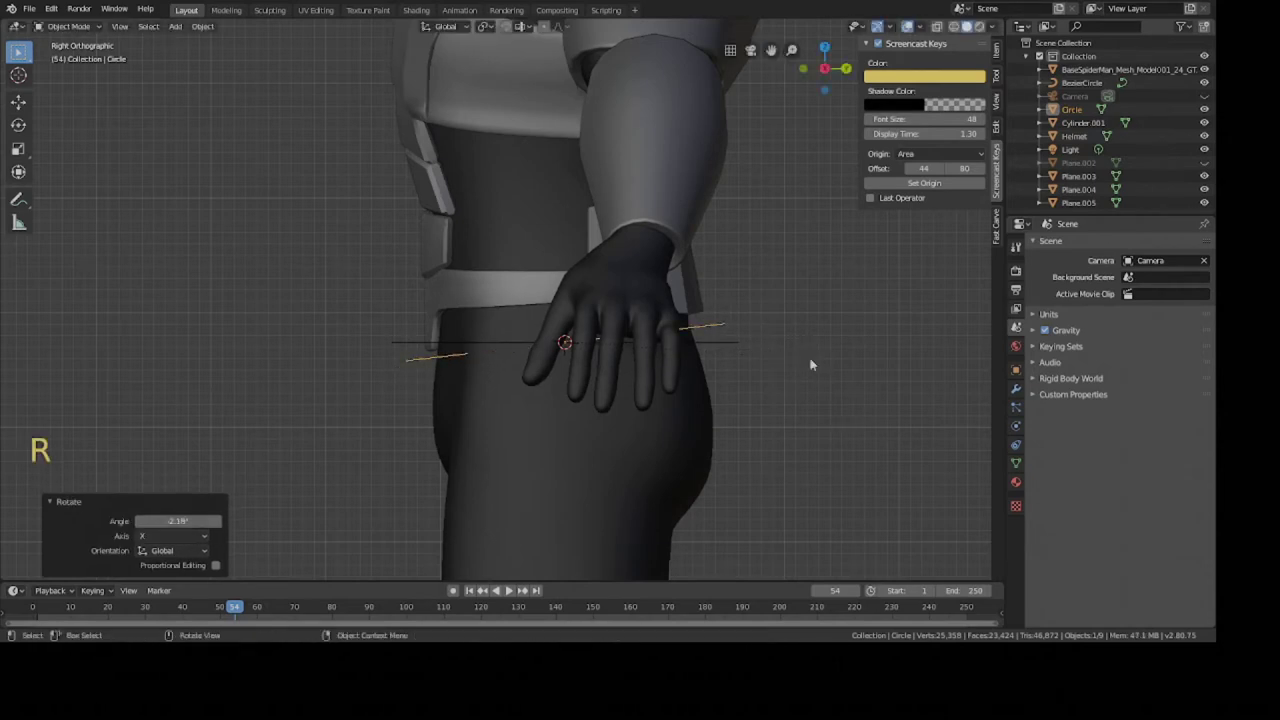
Enlarge the mesh circle slightly so it clears the hips all around, and save the file.
{"action": "middle_click_drag", "start_coordinate": [812, 360], "coordinate": [600, 388]}
{"action": "scroll", "coordinate": [652, 341], "scroll_direction": "down", "scroll_amount": 3}
{"action": "scroll", "coordinate": [617, 337], "scroll_direction": "up", "scroll_amount": 2}
{"action": "key", "text": "s"}
{"action": "left_click", "coordinate": [705, 344]}
{"action": "key", "text": "ctrl+s"}
{"action": "scroll", "coordinate": [593, 392], "scroll_direction": "up", "scroll_amount": 1}
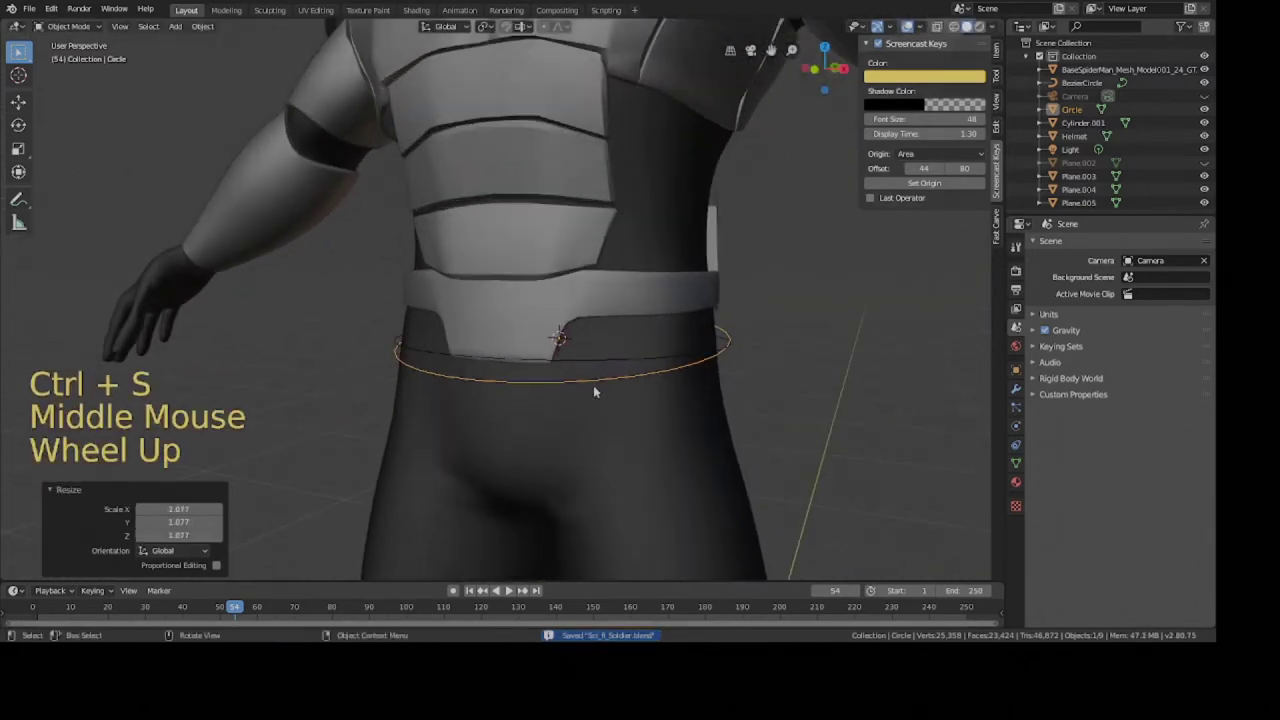
Enter Edit Mode on the mesh circle with edge selection active, and save the file.
{"action": "key", "text": "Tab"}
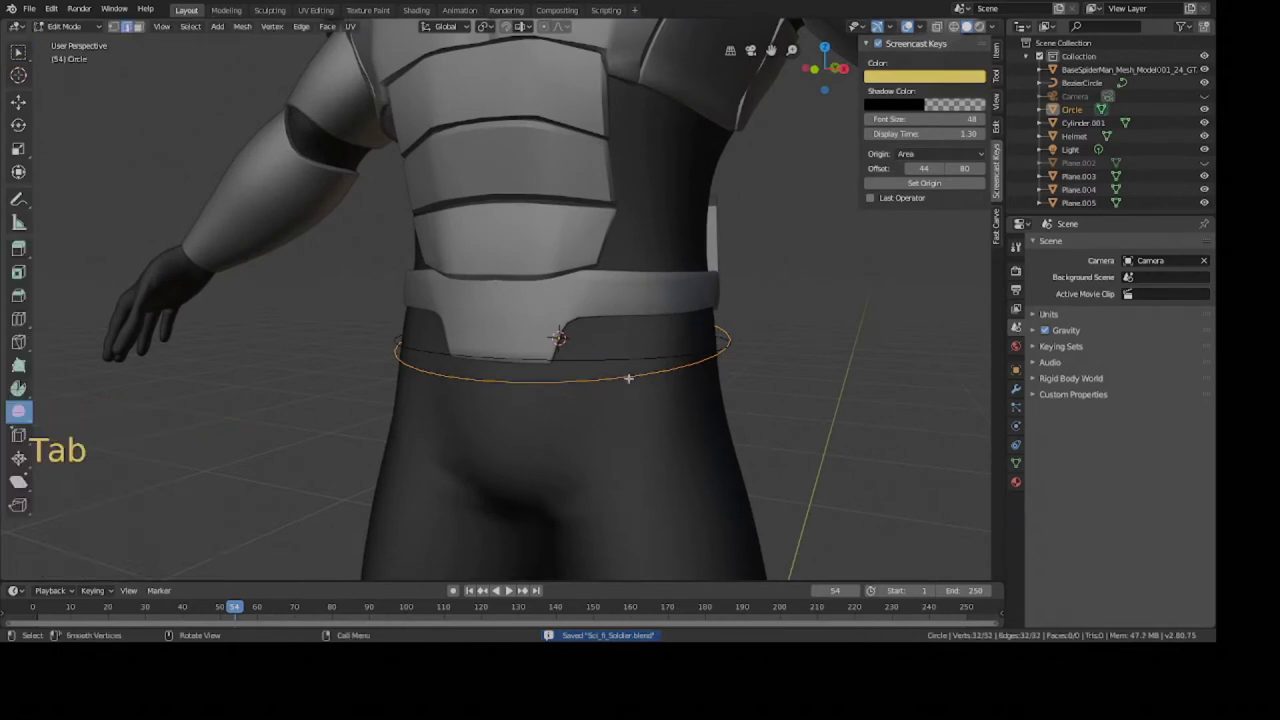
{"action": "mouse_move", "coordinate": [629, 374]}
{"action": "middle_mouse_down"}
{"action": "mouse_move", "coordinate": [646, 354]}
{"action": "mouse_move", "coordinate": [617, 358]}
{"action": "middle_mouse_up"}
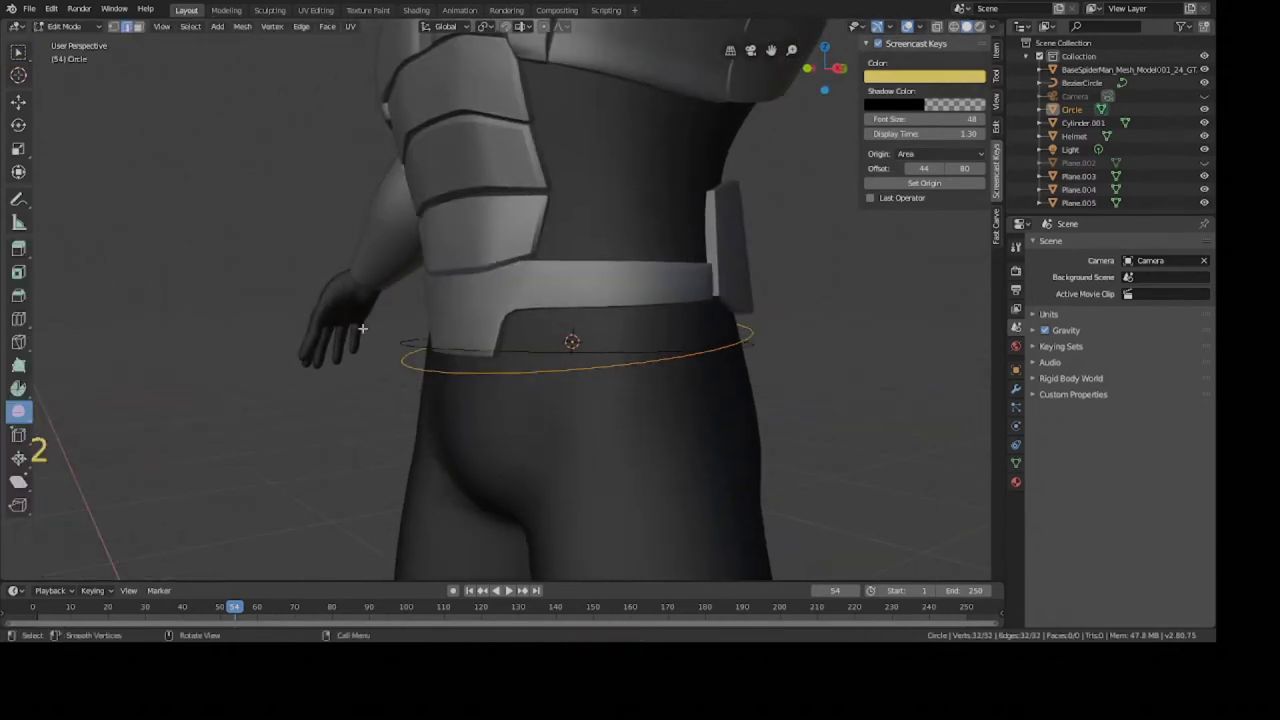
{"action": "key", "text": "ctrl+s"}
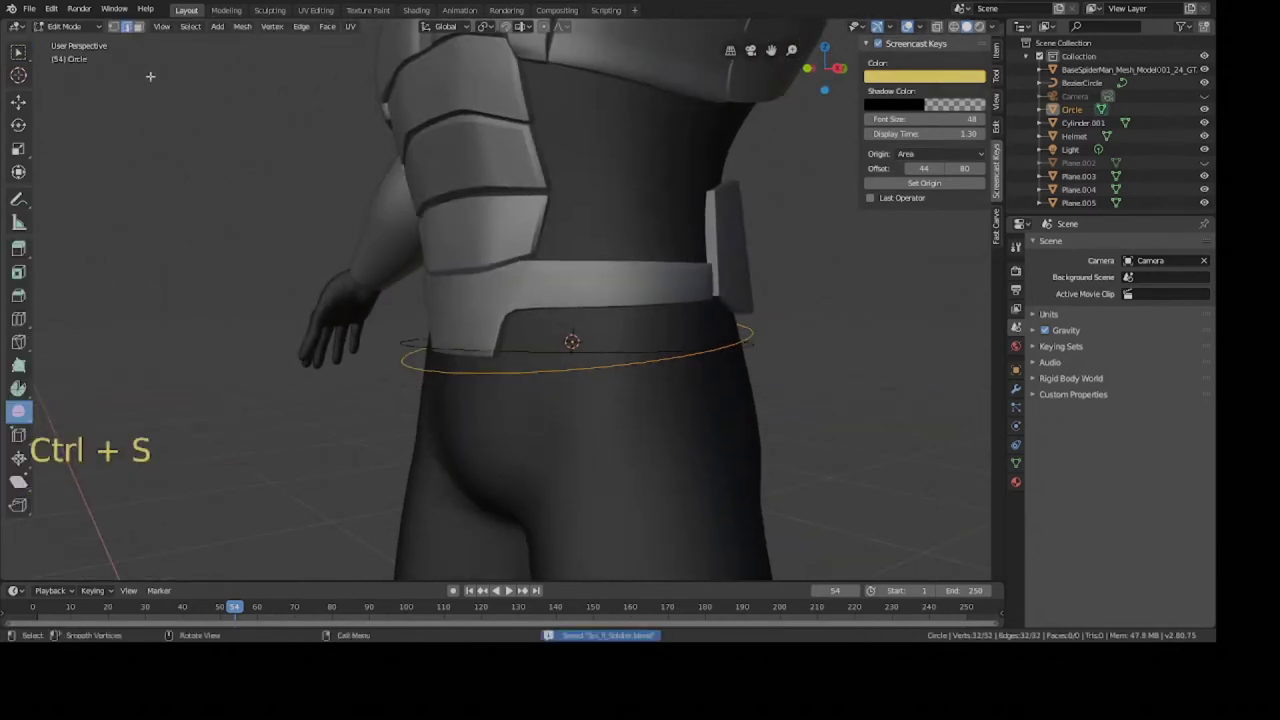
{"action": "left_click", "coordinate": [128, 29]}
{"action": "middle_click_drag", "start_coordinate": [418, 314], "coordinate": [565, 307], "text": "shift"}
{"action": "key", "text": "e"}
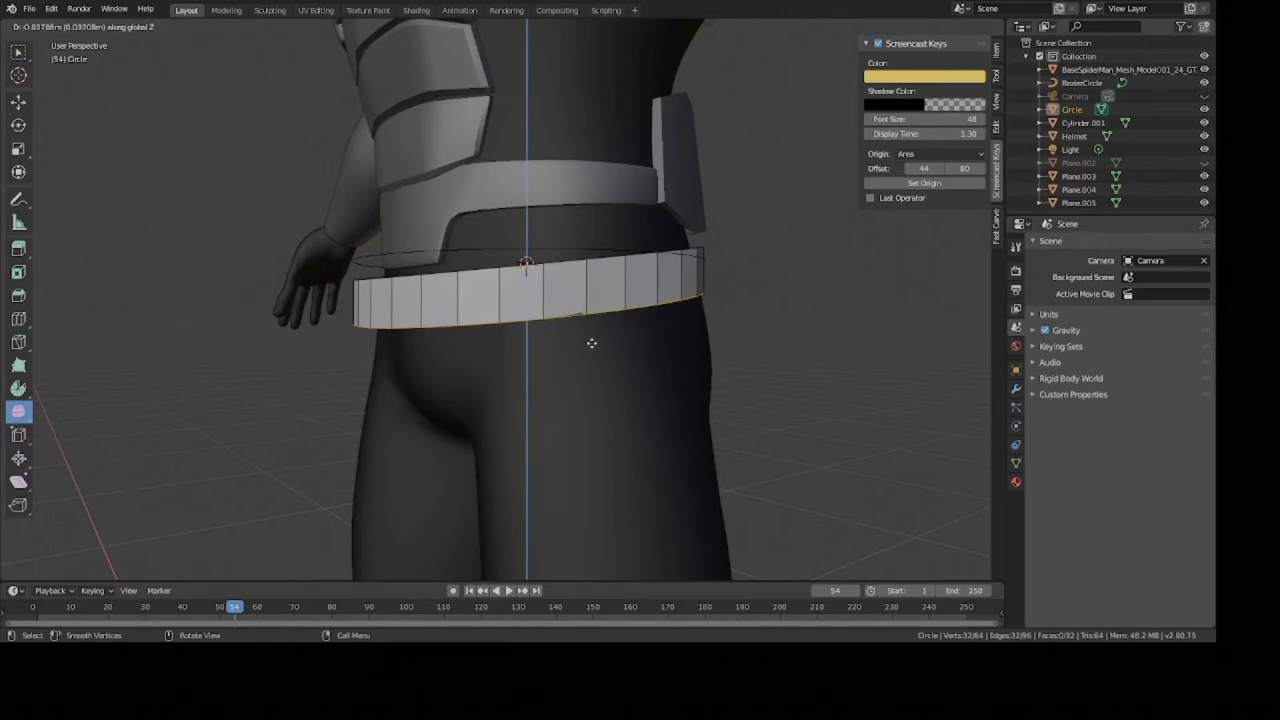
{"action": "right_click", "coordinate": [591, 343]}
{"action": "key", "text": "ctrl+z"}
{"action": "key", "text": "e"}
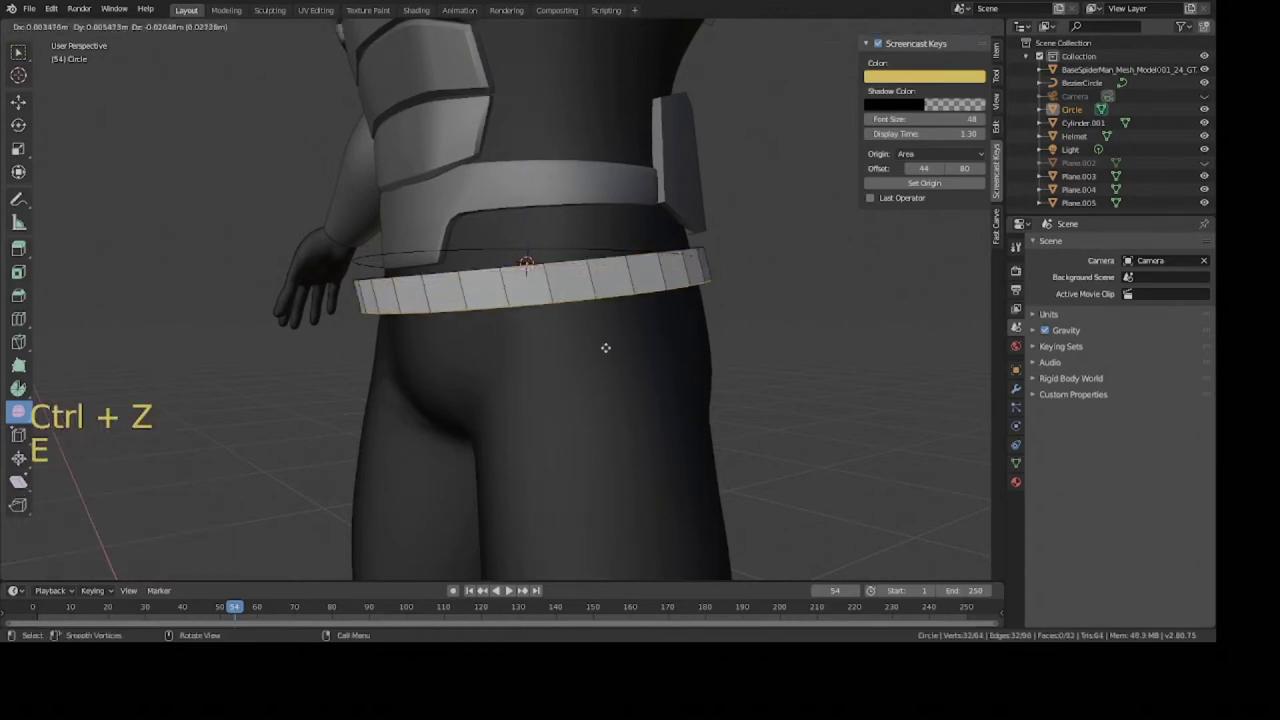
{"action": "right_click", "coordinate": [603, 357]}
{"action": "key", "text": "ctrl+z"}
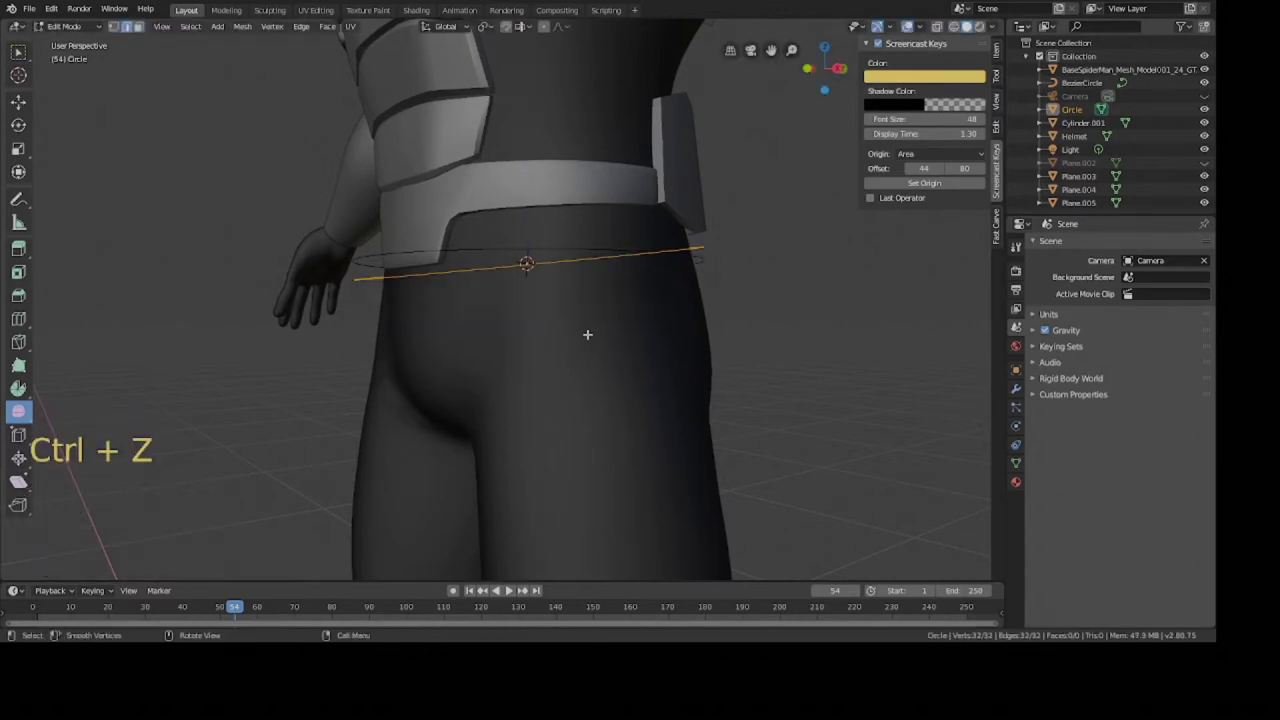
Extrude the circle's edge loop downward along the Z axis into a belt band and slightly widen its lower edge.
{"action": "key", "text": "e"}
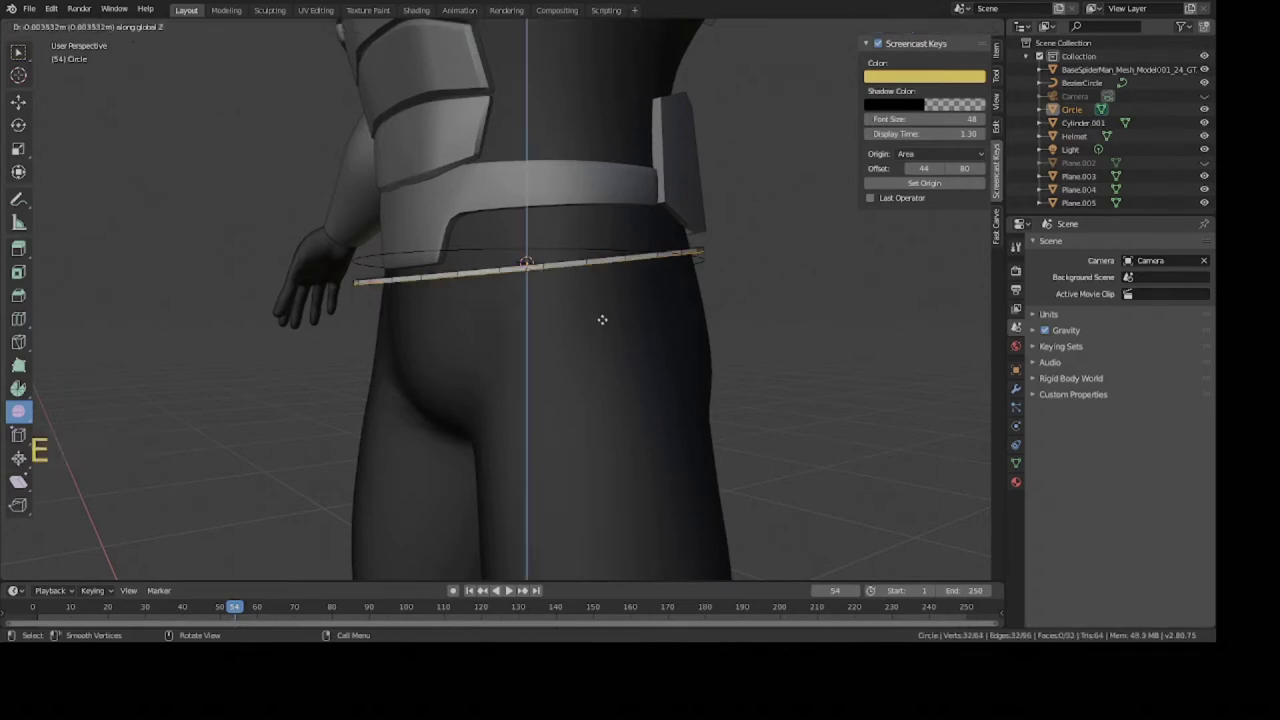
{"action": "left_click", "coordinate": [617, 351]}
{"action": "mouse_move", "coordinate": [617, 351]}
{"action": "middle_mouse_down"}
{"action": "mouse_move", "coordinate": [700, 354]}
{"action": "mouse_move", "coordinate": [600, 334]}
{"action": "mouse_move", "coordinate": [546, 349]}
{"action": "mouse_move", "coordinate": [620, 357]}
{"action": "middle_mouse_up"}
{"action": "key", "text": "s"}
{"action": "left_click", "coordinate": [720, 349]}
Return to Object Mode, save the file and display the belt band's modifier settings.
{"action": "key", "text": "Tab"}
{"action": "key", "text": "ctrl+s"}
{"action": "scroll", "coordinate": [600, 334], "scroll_direction": "down", "scroll_amount": 3}
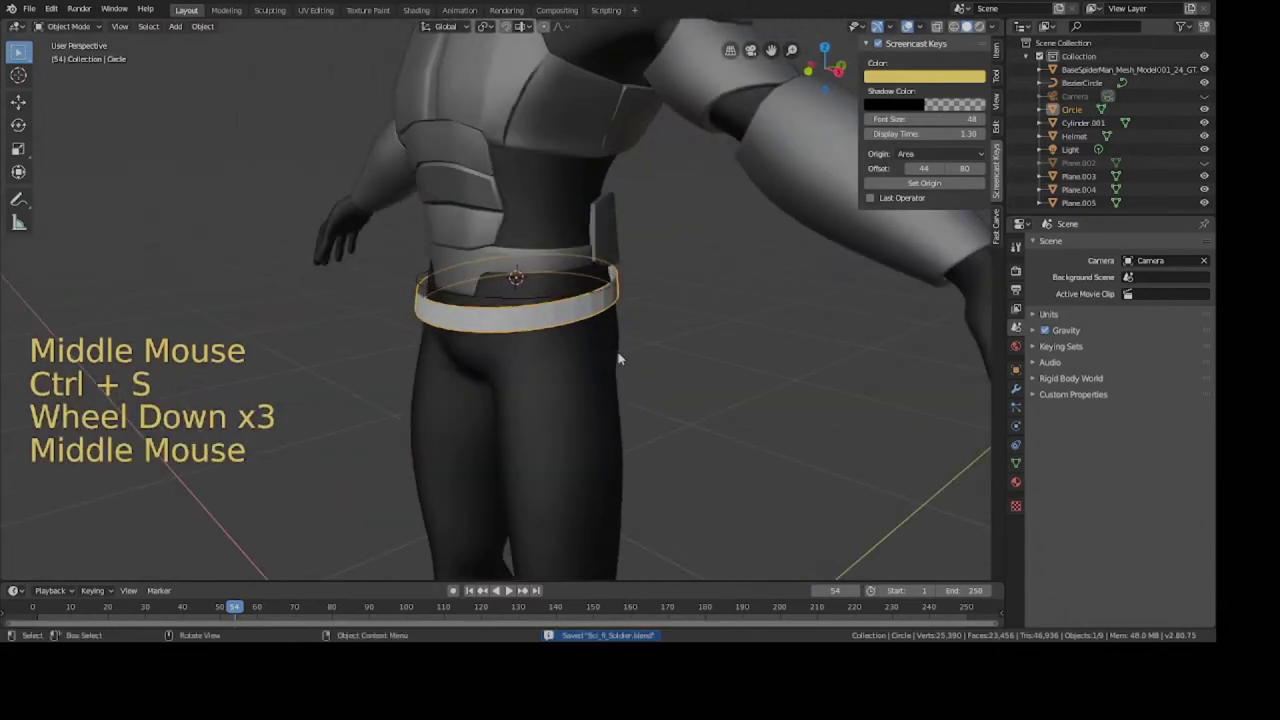
{"action": "left_click", "coordinate": [1016, 388]}
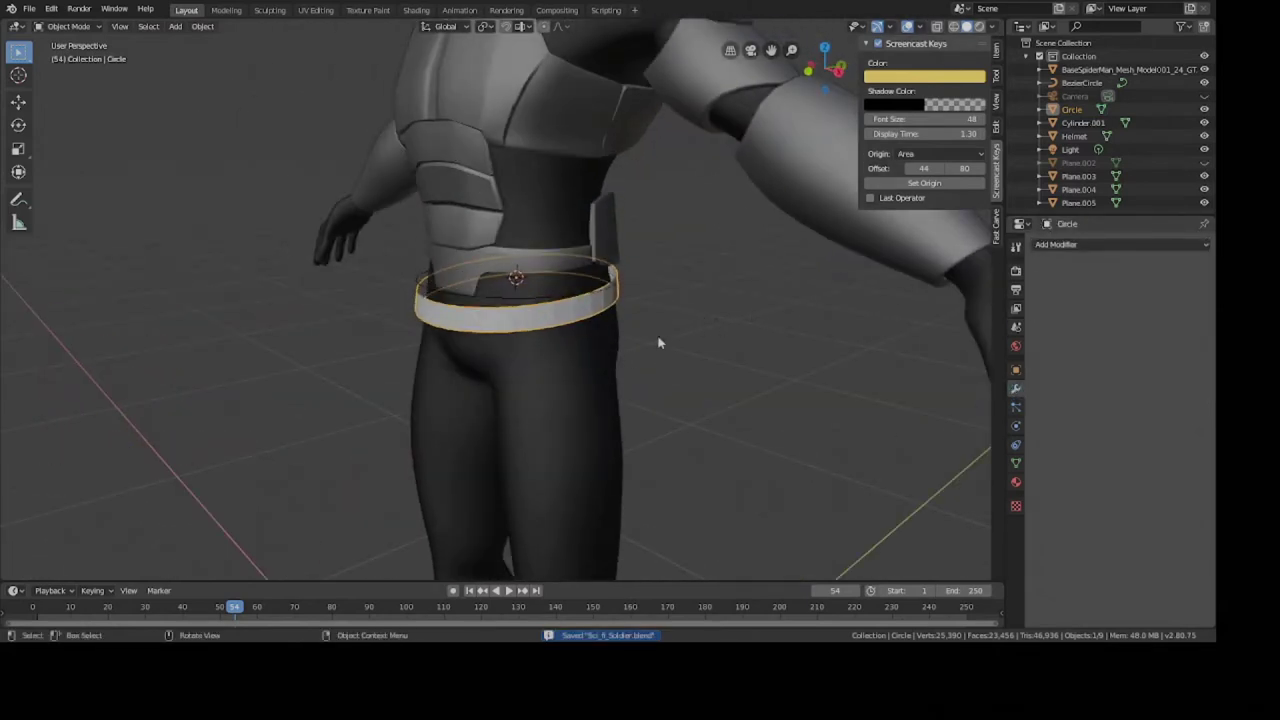
{"action": "scroll", "coordinate": [515, 300], "scroll_direction": "up", "scroll_amount": 2}
{"action": "middle_click_drag", "start_coordinate": [528, 289], "coordinate": [609, 289]}
{"action": "scroll", "coordinate": [609, 289], "scroll_direction": "up", "scroll_amount": 3}
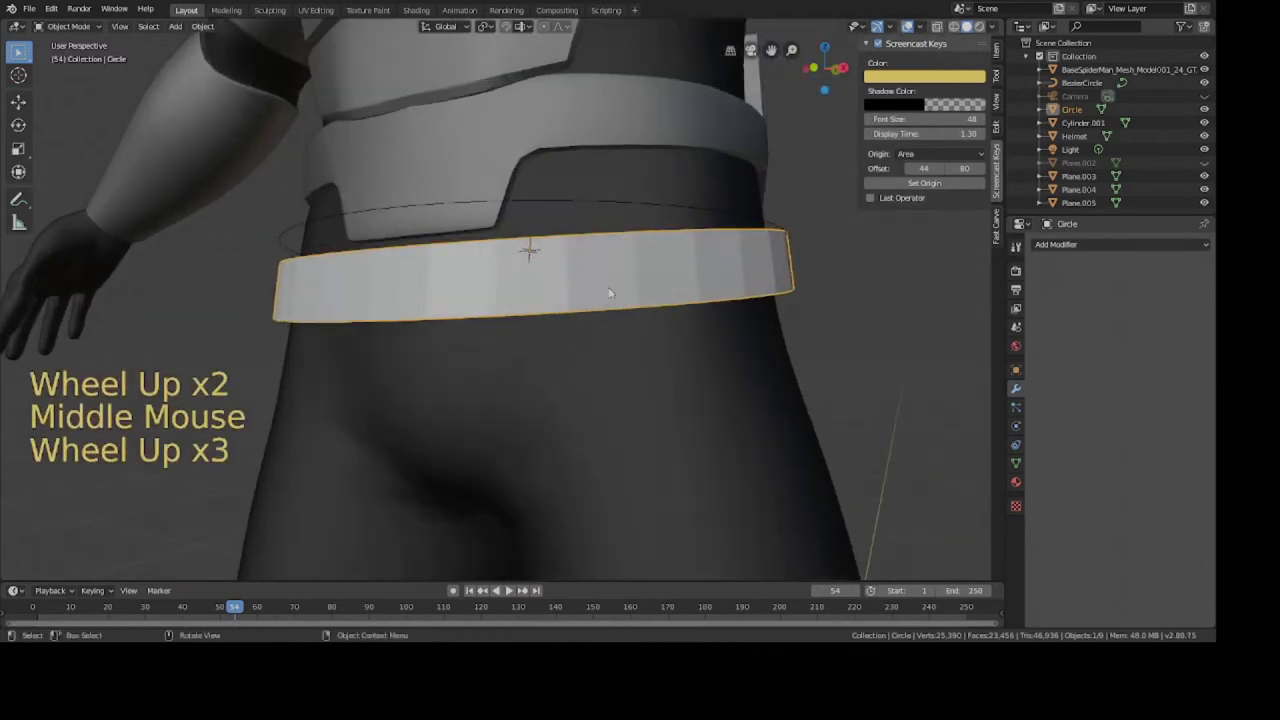
Select the base body mesh instead of the belt band and save the file.
{"action": "left_click", "coordinate": [732, 401]}
{"action": "middle_click_drag", "start_coordinate": [732, 401], "coordinate": [658, 381]}
{"action": "scroll", "coordinate": [620, 355], "scroll_direction": "down", "scroll_amount": 2}
{"action": "key", "text": "ctrl+s"}
{"action": "left_click", "coordinate": [600, 285]}
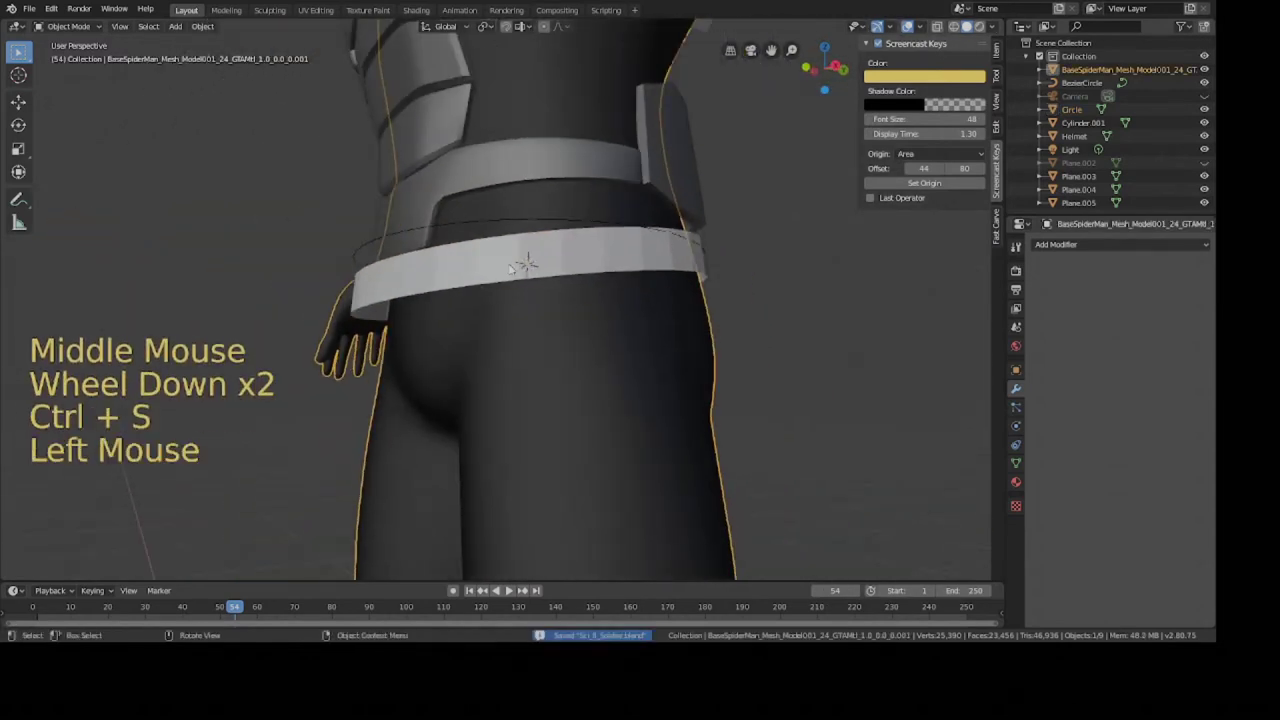
Select the belt band, add a Shrinkwrap modifier targeting the base body mesh, and save the file.
{"action": "left_click", "coordinate": [1050, 245]}
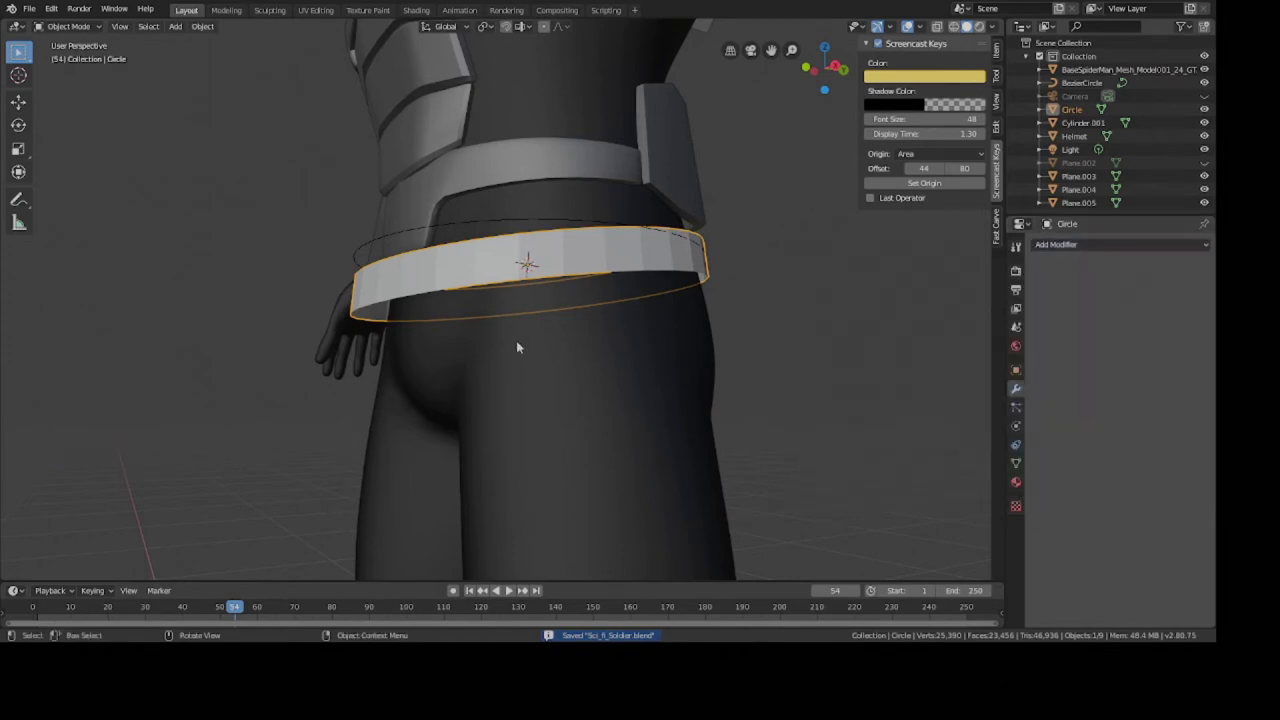
{"action": "left_click", "coordinate": [1016, 393]}
{"action": "left_click", "coordinate": [1016, 393]}
{"action": "left_click", "coordinate": [1043, 245]}
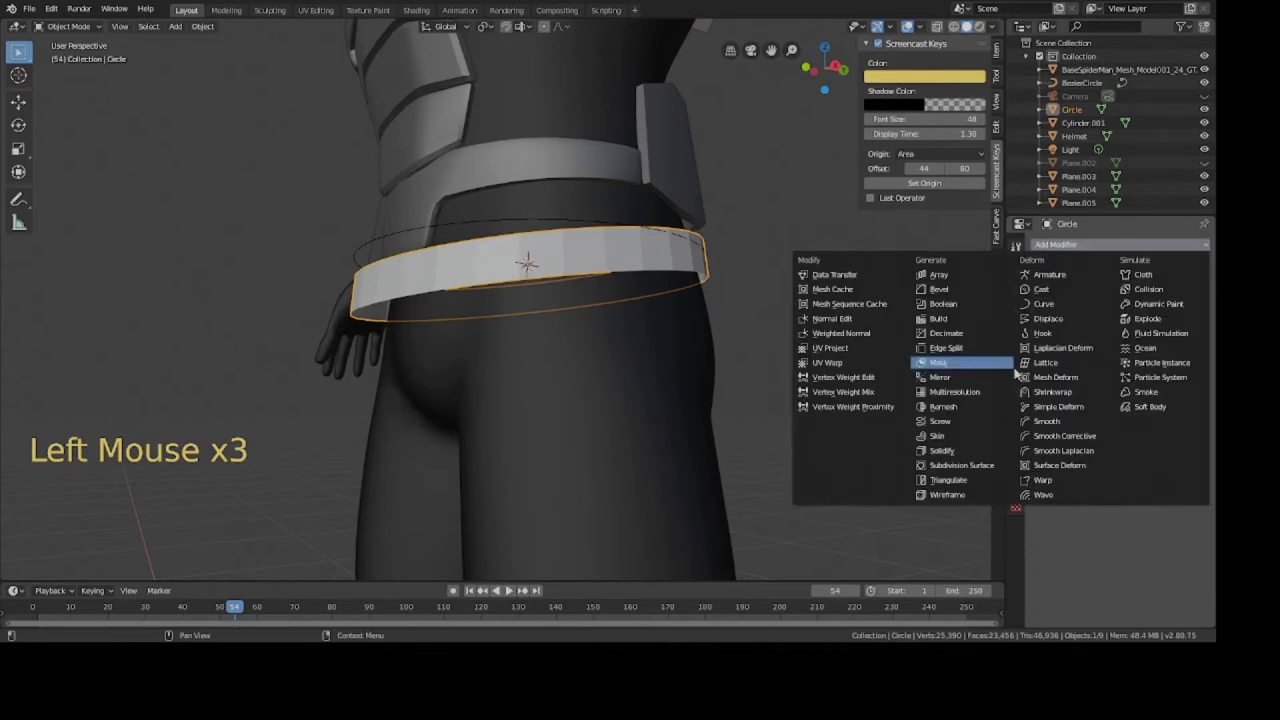
{"action": "left_click", "coordinate": [1051, 396]}
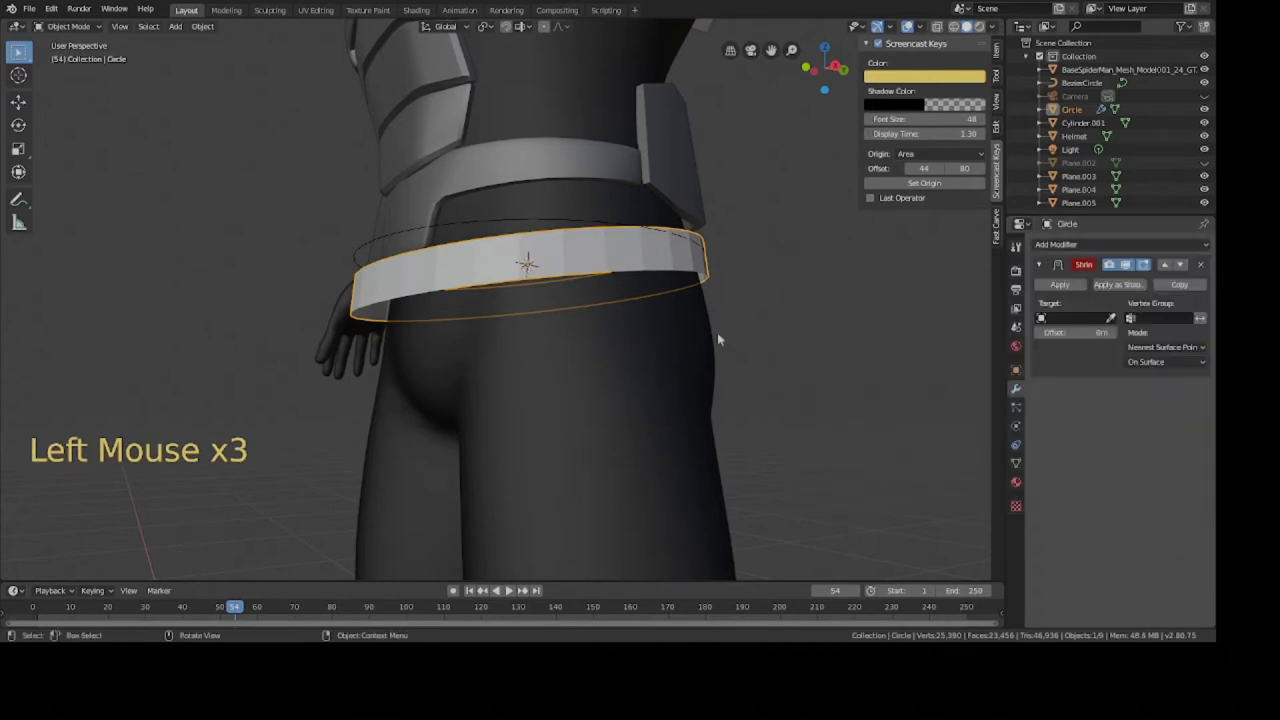
{"action": "left_click", "coordinate": [1111, 318]}
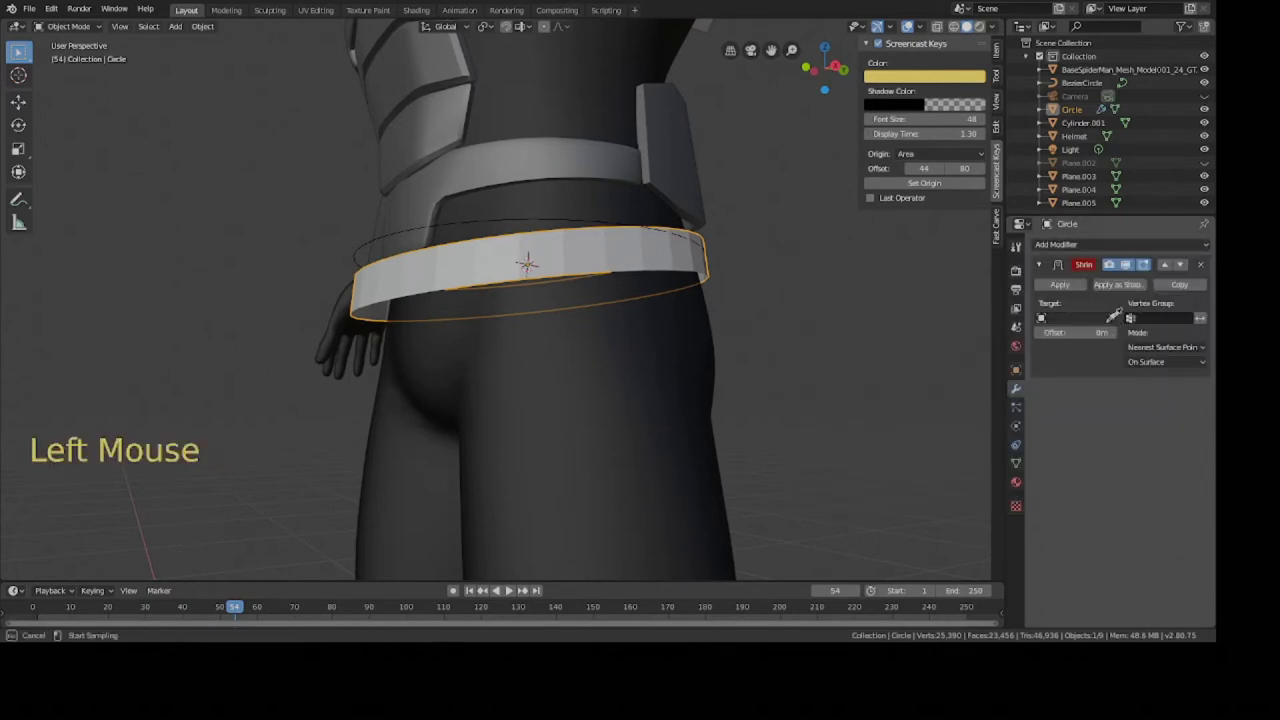
{"action": "left_click", "coordinate": [661, 341]}
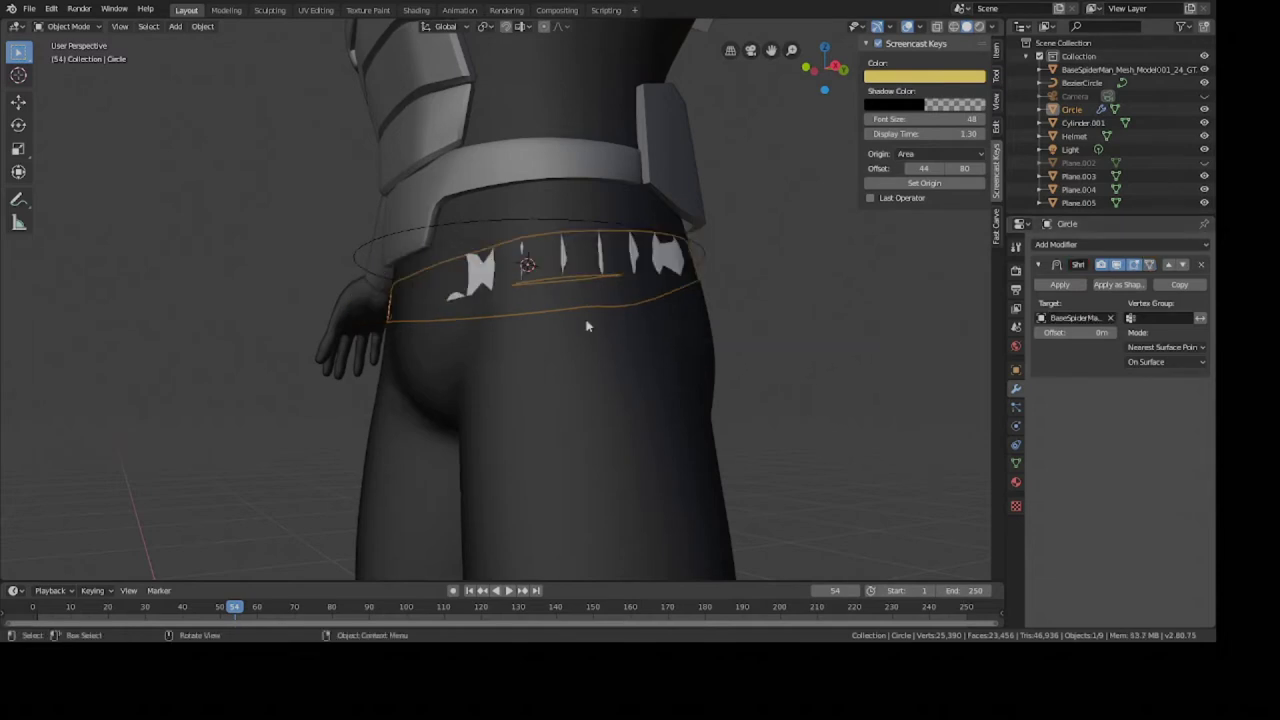
{"action": "middle_click_drag", "start_coordinate": [586, 323], "coordinate": [815, 396]}
{"action": "key", "text": "ctrl+s"}
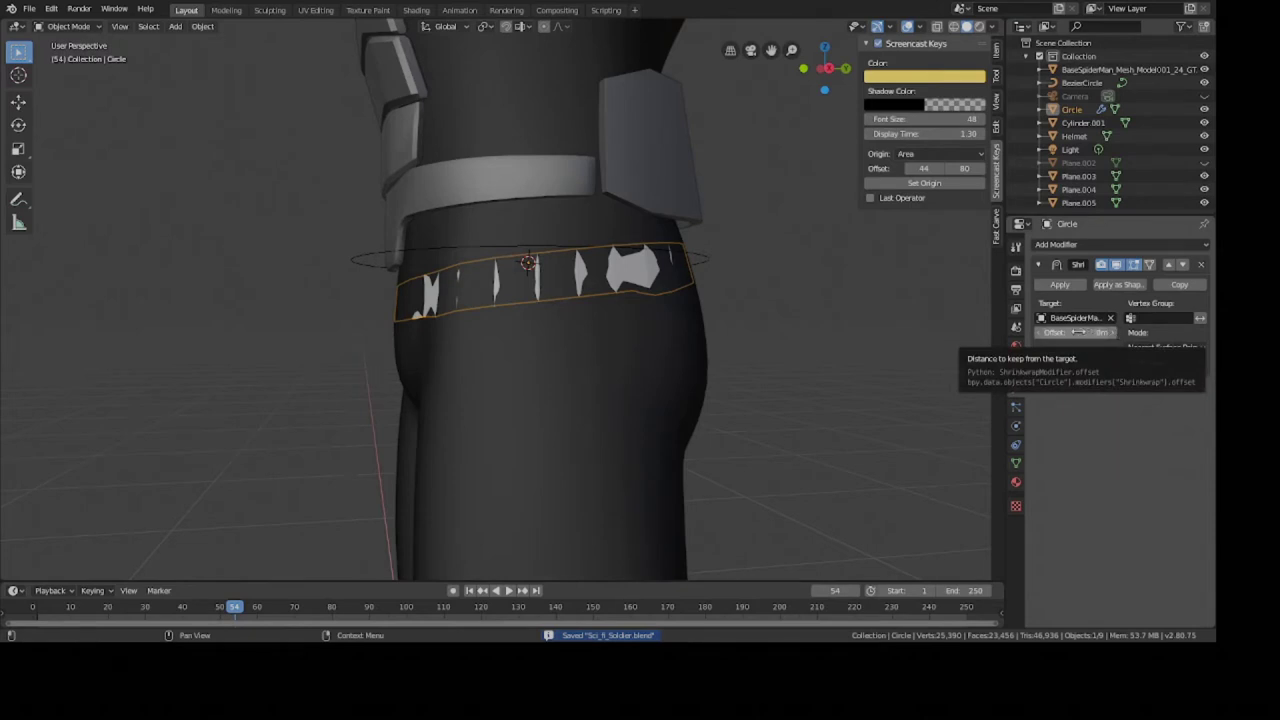
Set the belt band's Shrinkwrap offset to 0.01 m so the band sits just outside the body.
{"action": "left_click", "coordinate": [1078, 332]}
{"action": "left_click_drag", "start_coordinate": [1078, 332], "coordinate": [1128, 332]}
{"action": "triple_click", "coordinate": [1040, 334]}
{"action": "triple_click", "coordinate": [1040, 334]}
{"action": "left_click", "coordinate": [1040, 334]}
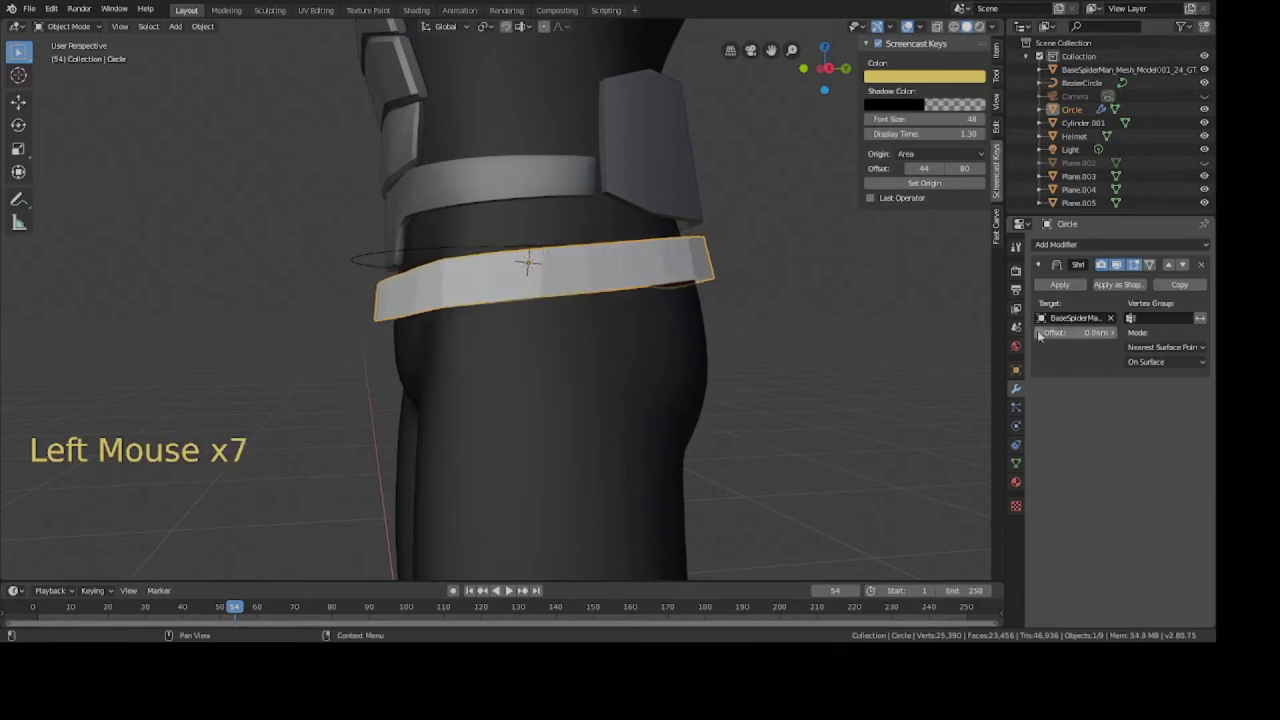
{"action": "triple_click", "coordinate": [1040, 334]}
{"action": "triple_click", "coordinate": [1040, 334]}
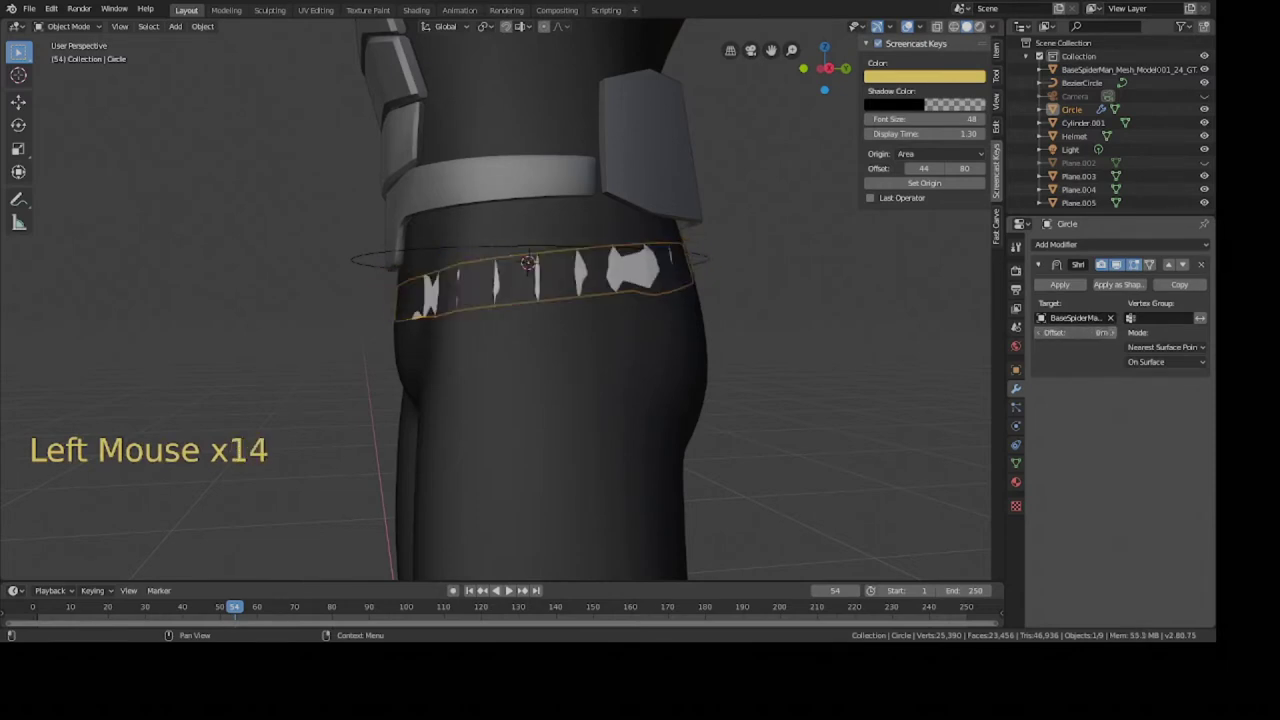
{"action": "left_click", "coordinate": [1110, 332]}
{"action": "middle_click_drag", "start_coordinate": [606, 293], "coordinate": [697, 288]}
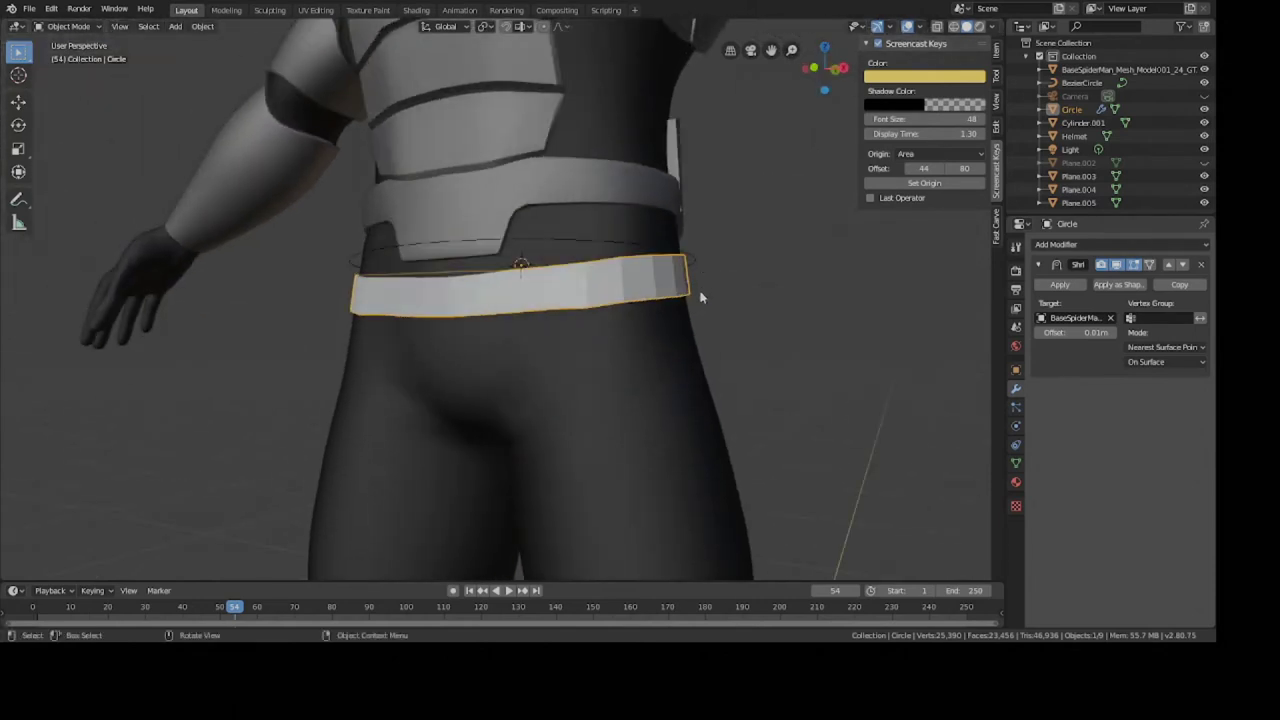
Add a Subdivision Surface modifier to the belt band and set its render subdivisions to 1.
{"action": "left_click", "coordinate": [1040, 245]}
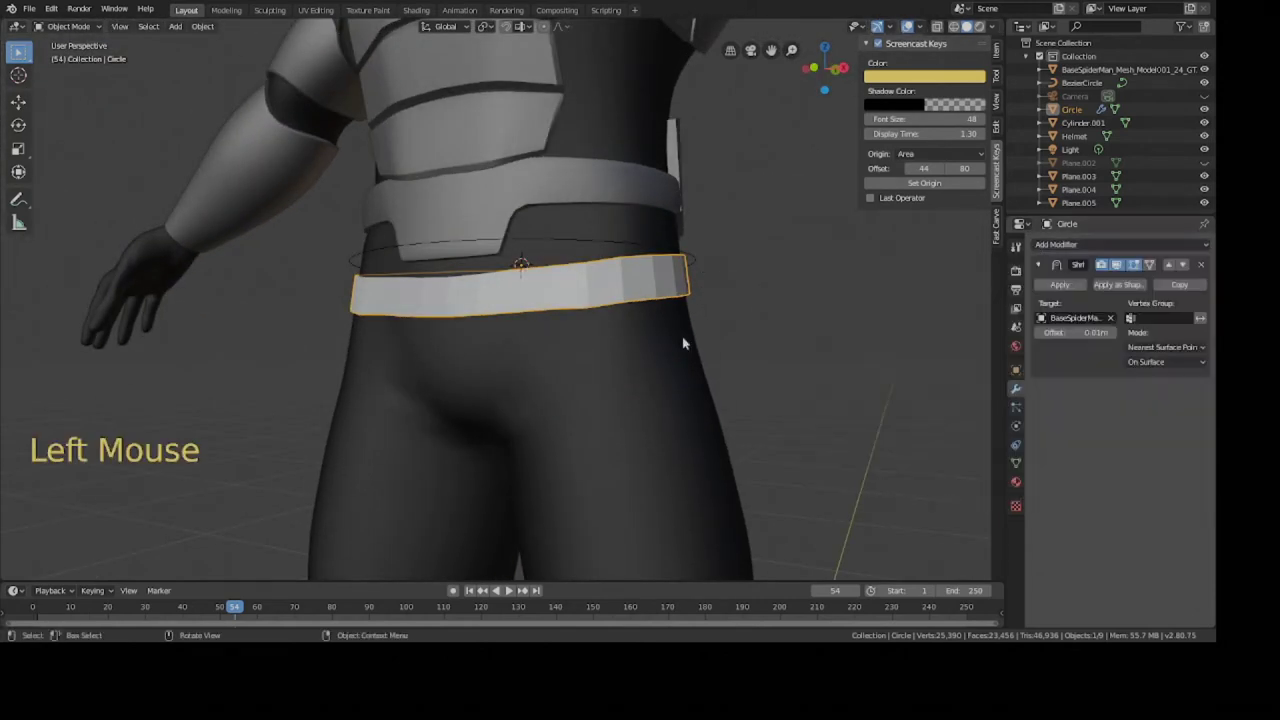
{"action": "left_click", "coordinate": [1054, 246]}
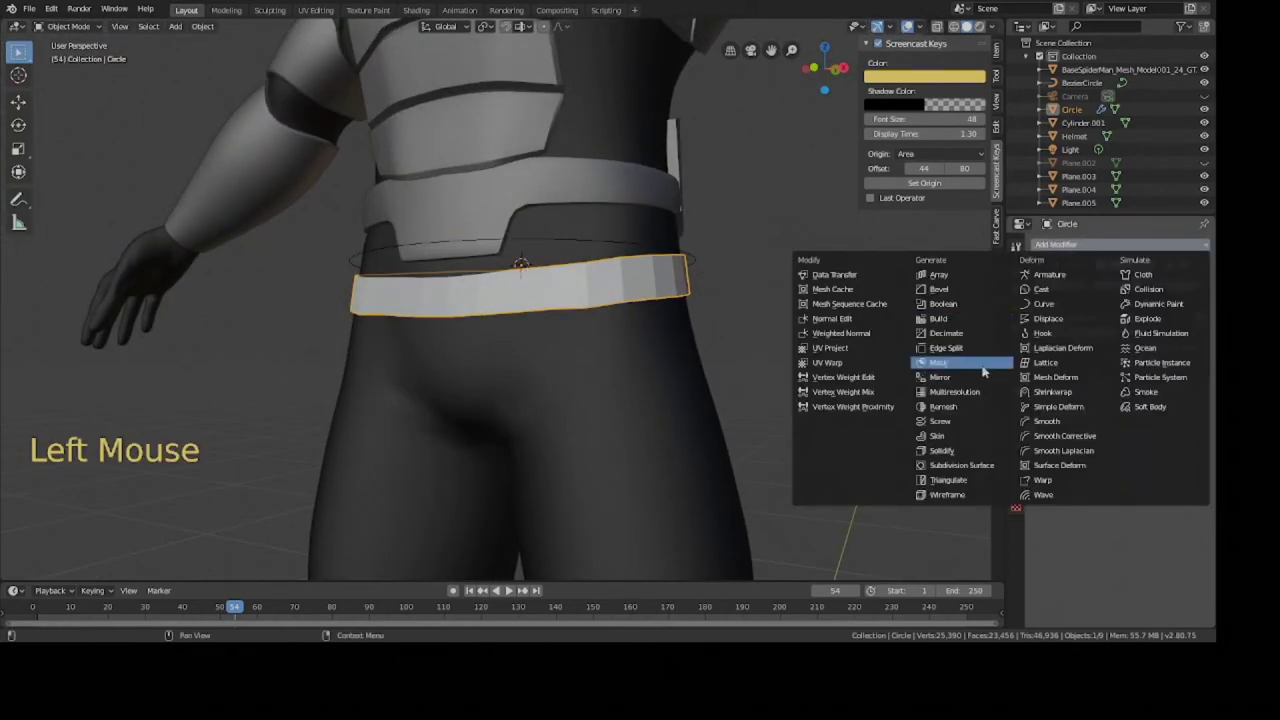
{"action": "left_click", "coordinate": [966, 466]}
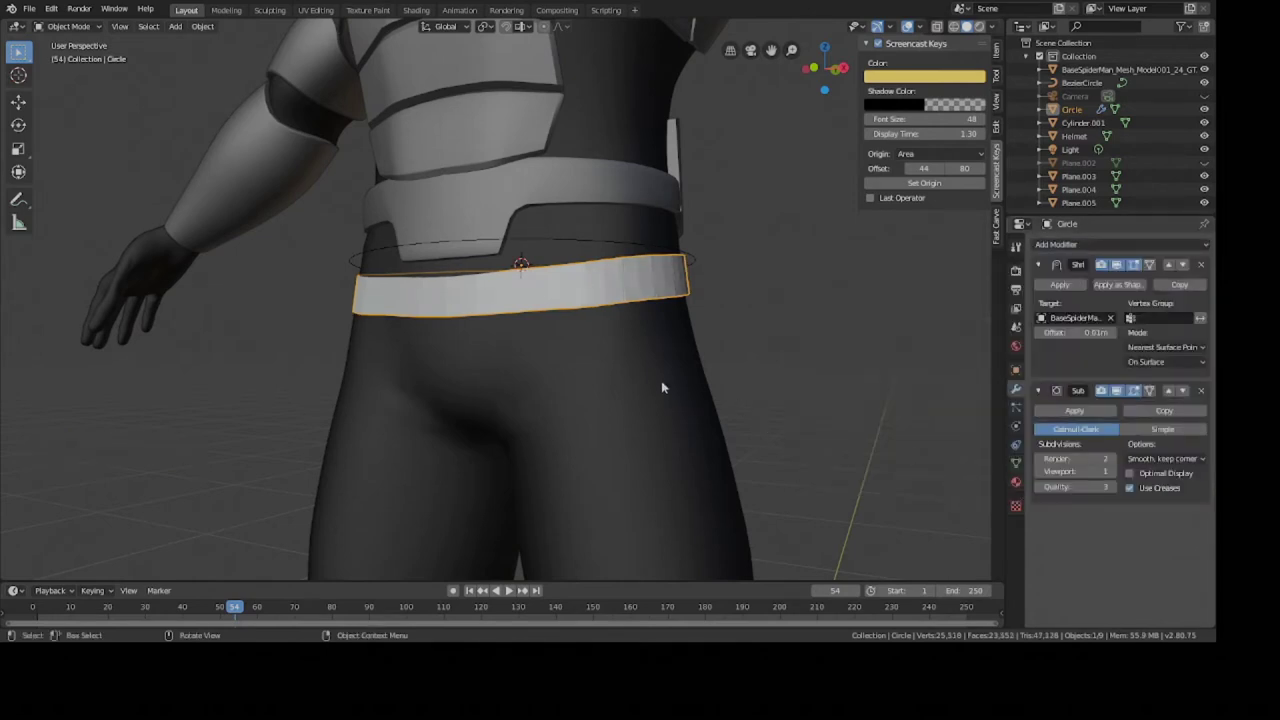
{"action": "left_click", "coordinate": [1039, 459]}
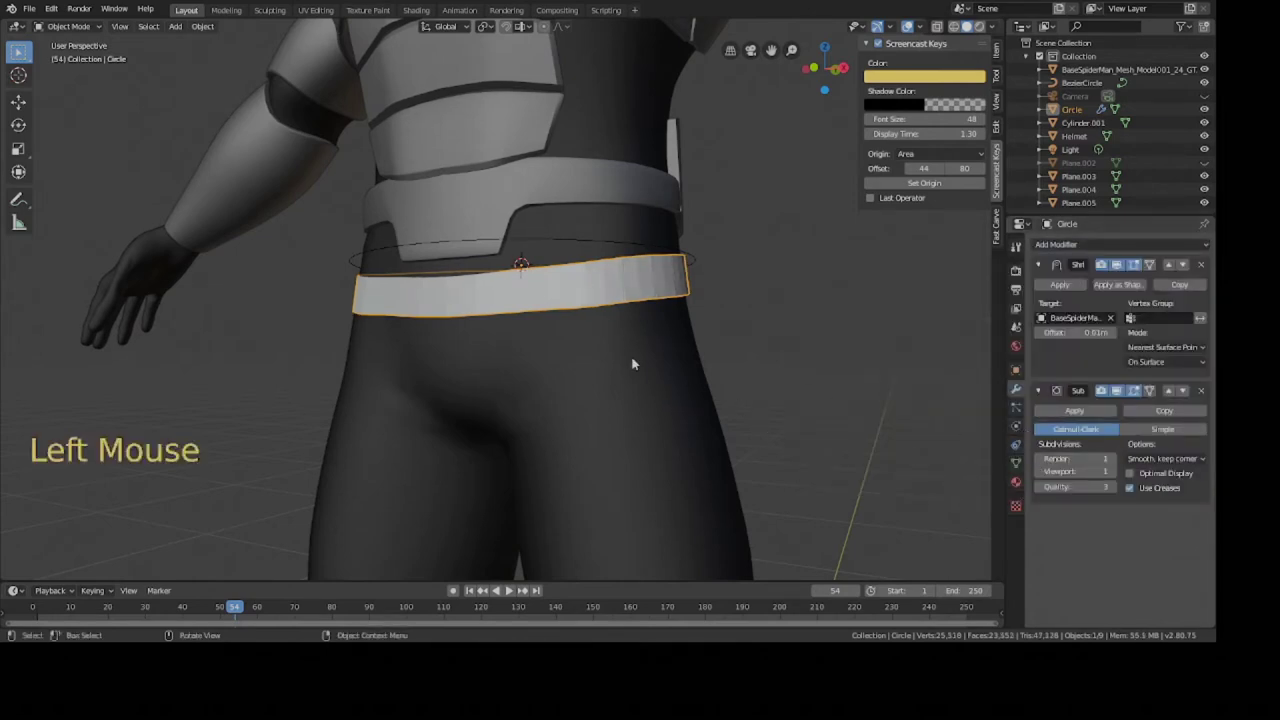
Apply Shade Smooth to the belt band and save the file.
{"action": "right_click", "coordinate": [621, 301]}
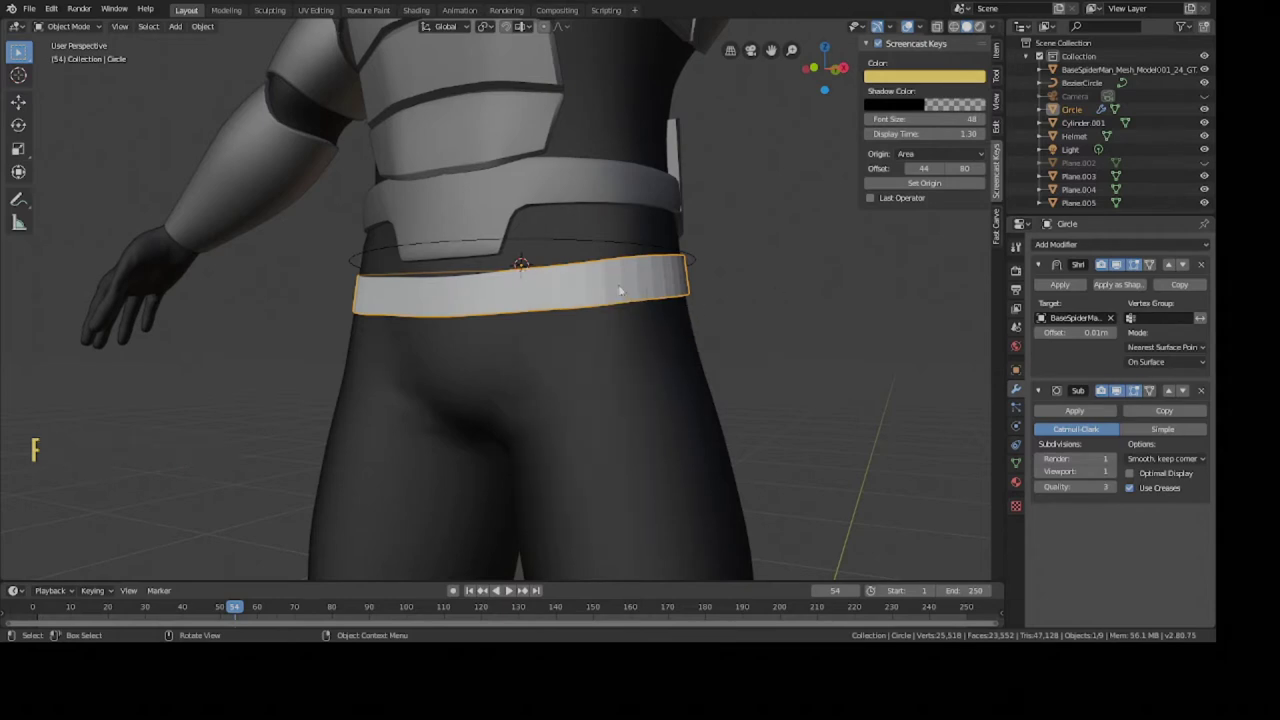
{"action": "right_click", "coordinate": [617, 281]}
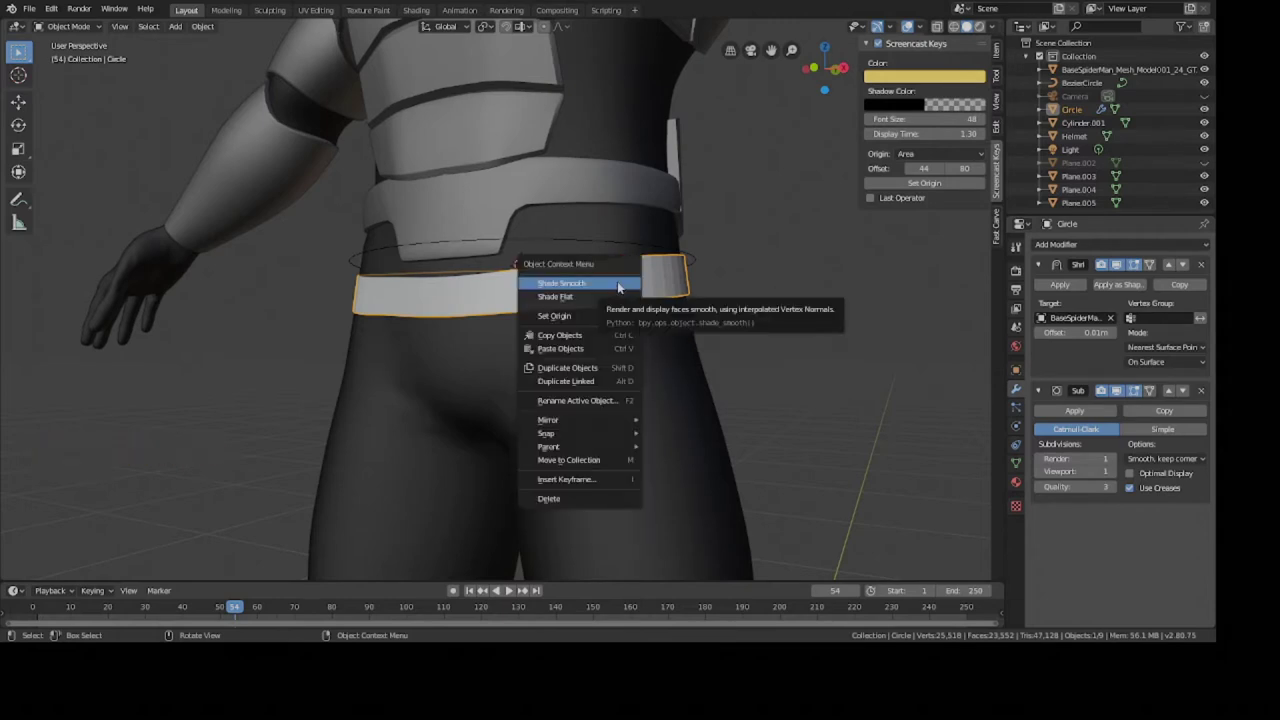
{"action": "left_click", "coordinate": [617, 283]}
{"action": "scroll", "coordinate": [590, 305], "scroll_direction": "up", "scroll_amount": 2}
{"action": "key", "text": "ctrl+s"}
{"action": "scroll", "coordinate": [590, 305], "scroll_direction": "down", "scroll_amount": 2}
Shift the belt band along Z, tilt it slightly about the X axis, reposition it around the hips, and save.
{"action": "middle_click_drag", "start_coordinate": [590, 305], "coordinate": [700, 290]}
{"action": "scroll", "coordinate": [620, 300], "scroll_direction": "down", "scroll_amount": 1}
{"action": "scroll", "coordinate": [620, 300], "scroll_direction": "up", "scroll_amount": 2}
{"action": "key", "text": "g"}
{"action": "key", "text": "z"}
{"action": "left_click", "coordinate": [565, 280]}
{"action": "scroll", "coordinate": [570, 285], "scroll_direction": "down", "scroll_amount": 3}
{"action": "key", "text": "r"}
{"action": "key", "text": "x"}
{"action": "left_click", "coordinate": [686, 278]}
{"action": "key", "text": "g"}
{"action": "left_click", "coordinate": [657, 291]}
{"action": "key", "text": "ctrl+s"}
In Edit Mode, move the belt band's centre back edge slightly along the Z axis, and save the file.
{"action": "key", "text": "Tab"}
{"action": "scroll", "coordinate": [700, 290], "scroll_direction": "up", "scroll_amount": 3}
{"action": "key", "text": "2"}
{"action": "scroll", "coordinate": [480, 270], "scroll_direction": "down", "scroll_amount": 2}
{"action": "middle_click_drag", "start_coordinate": [435, 275], "coordinate": [497, 268]}
{"action": "key", "text": "Tab"}
{"action": "key", "text": "Tab"}
{"action": "key", "text": "2"}
{"action": "left_click", "coordinate": [497, 268]}
{"action": "key", "text": "g"}
{"action": "key", "text": "z"}
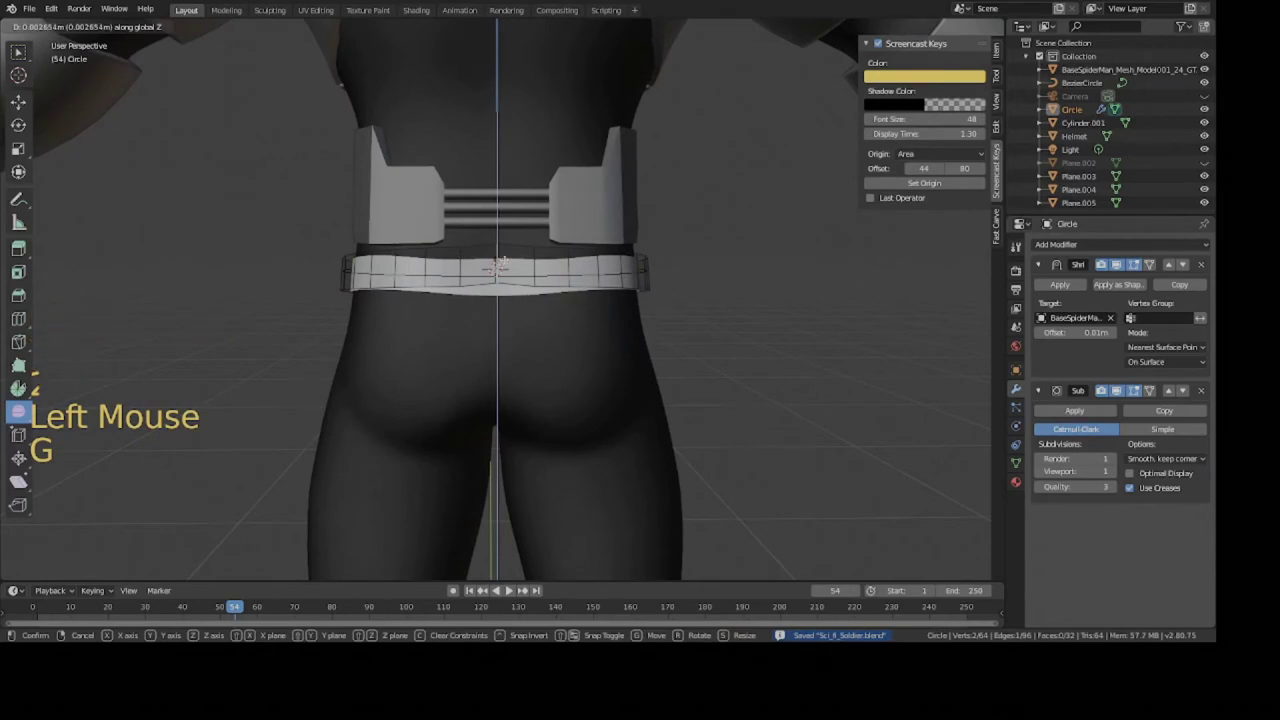
{"action": "left_click", "coordinate": [500, 268]}
{"action": "key", "text": "Tab"}
{"action": "scroll", "coordinate": [590, 295], "scroll_direction": "up", "scroll_amount": 3}
{"action": "key", "text": "ctrl+s"}
Raise the belt band's centre back edge further along the Z axis to even out the dip, and return to Object Mode.
{"action": "key", "text": "Tab"}
{"action": "key", "text": "2"}
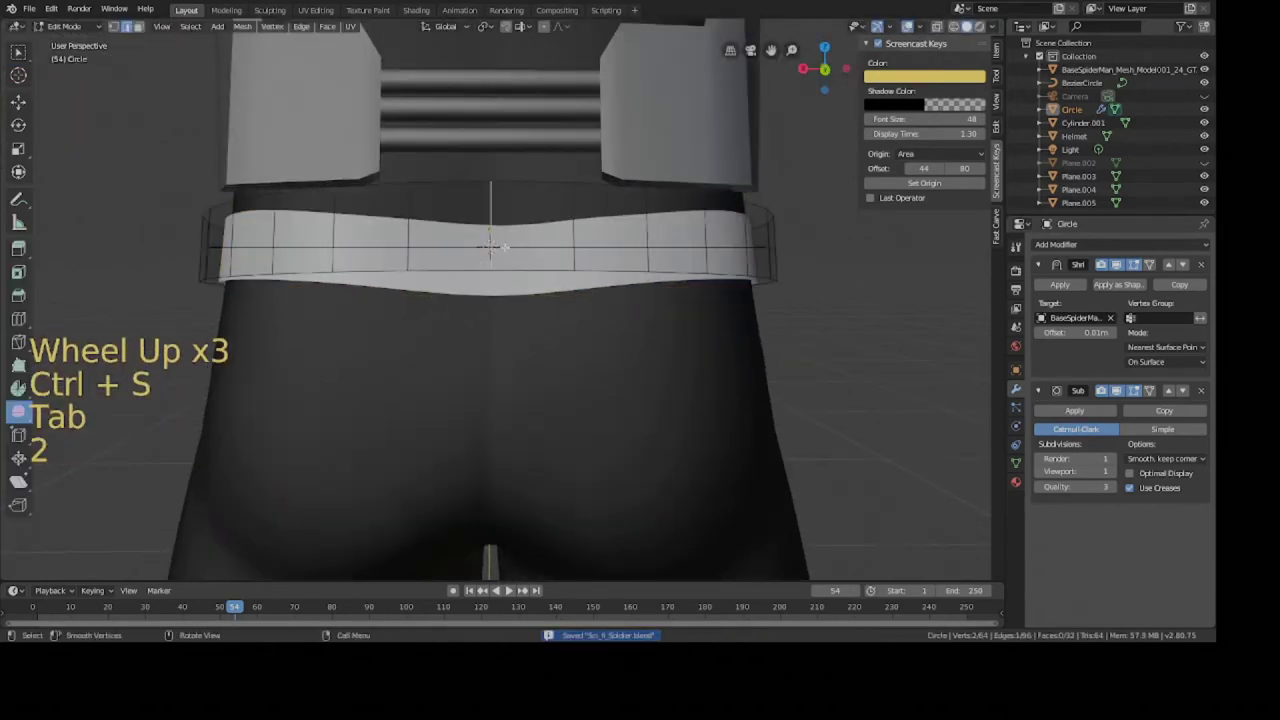
{"action": "key", "text": "g"}
{"action": "key", "text": "z"}
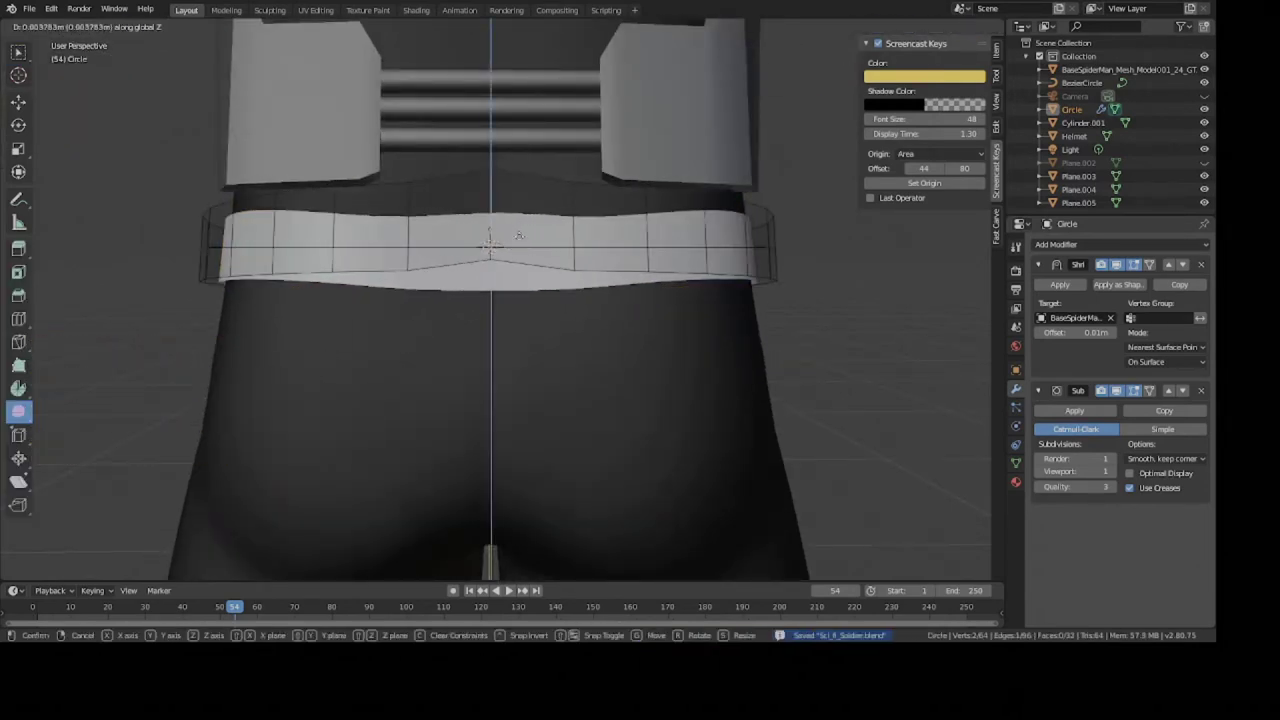
{"action": "left_click", "coordinate": [513, 217]}
{"action": "key", "text": "Tab"}
Lower an upper back vertex of the belt band about 0.003 m along Z, and adjust the band's points with a free move.
{"action": "scroll", "coordinate": [520, 251], "scroll_direction": "down", "scroll_amount": 3}
{"action": "middle_click_drag", "start_coordinate": [520, 251], "coordinate": [488, 270]}
{"action": "key", "text": "Tab"}
{"action": "key", "text": "1"}
{"action": "left_click", "coordinate": [422, 262]}
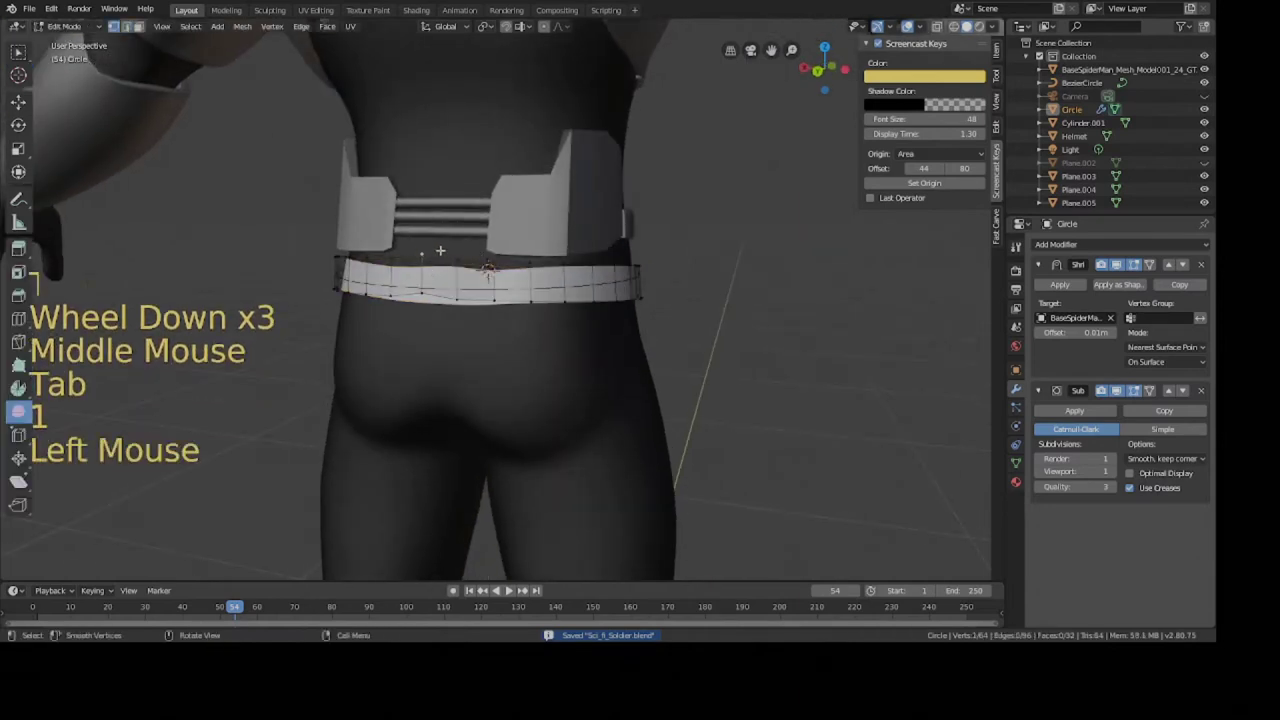
{"action": "key", "text": "g"}
{"action": "key", "text": "z"}
{"action": "left_click", "coordinate": [455, 256]}
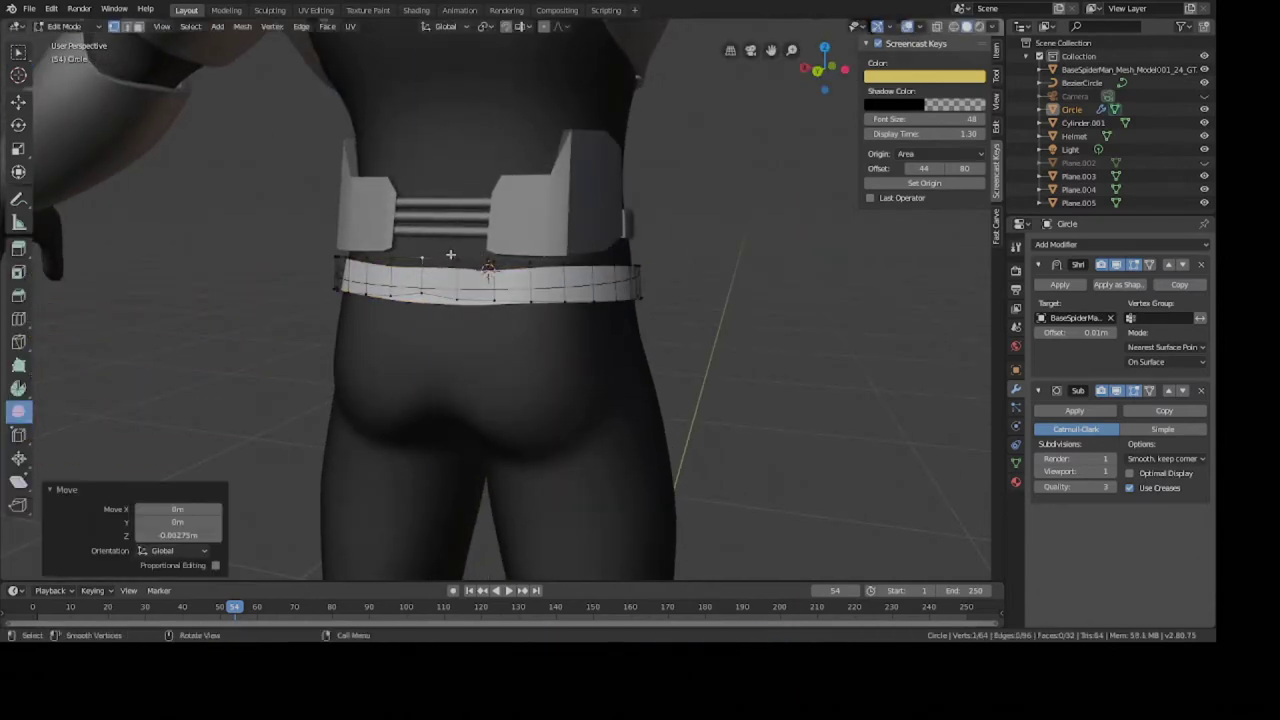
{"action": "scroll", "coordinate": [455, 256], "scroll_direction": "up", "scroll_amount": 2}
{"action": "middle_click_drag", "start_coordinate": [455, 256], "coordinate": [666, 277]}
{"action": "key", "text": "g"}
{"action": "left_click", "coordinate": [474, 229]}
{"action": "key", "text": "Tab"}
Rotate the whole belt band very slightly about the X axis and save the file.
{"action": "scroll", "coordinate": [630, 295], "scroll_direction": "down", "scroll_amount": 2}
{"action": "key", "text": "s"}
{"action": "key", "text": "r"}
{"action": "key", "text": "x"}
{"action": "left_click", "coordinate": [675, 303]}
{"action": "key", "text": "ctrl+s"}
{"action": "scroll", "coordinate": [468, 276], "scroll_direction": "down", "scroll_amount": 2}
Select the belt band in front view, save the file, and add a Solidify modifier to it.
{"action": "middle_click_drag", "start_coordinate": [468, 276], "coordinate": [475, 320]}
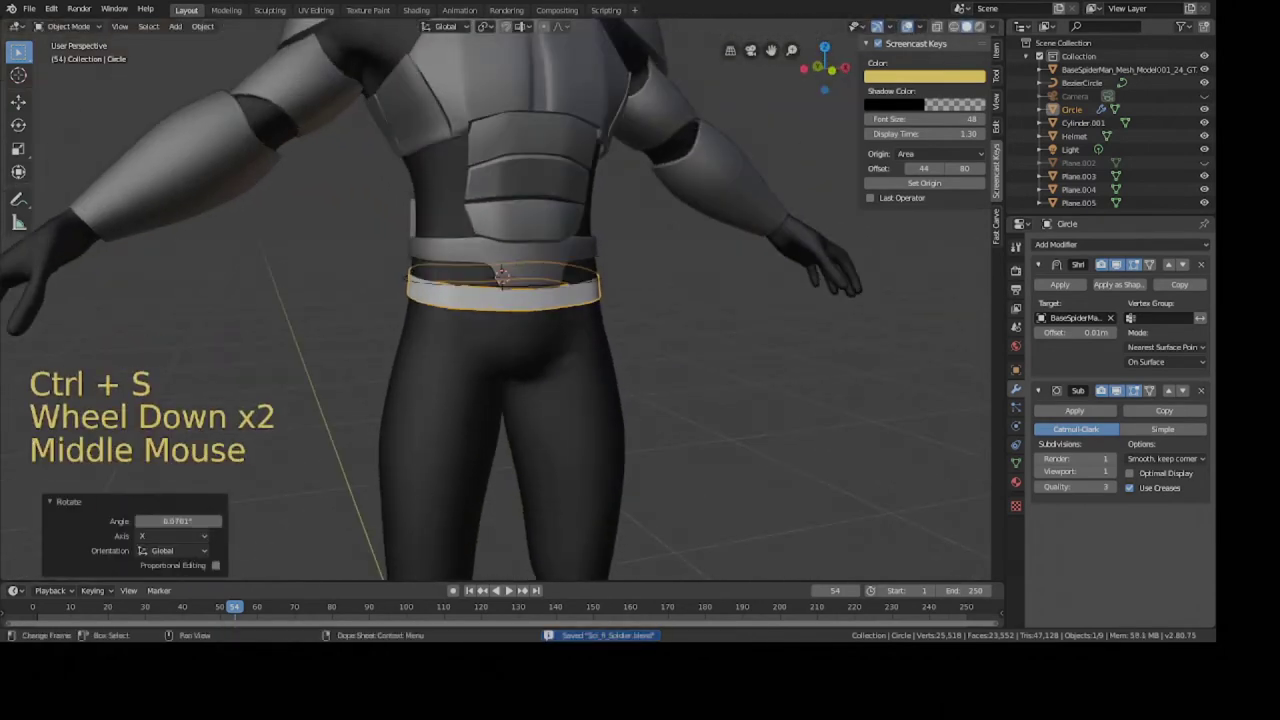
{"action": "key", "text": "KP_1"}
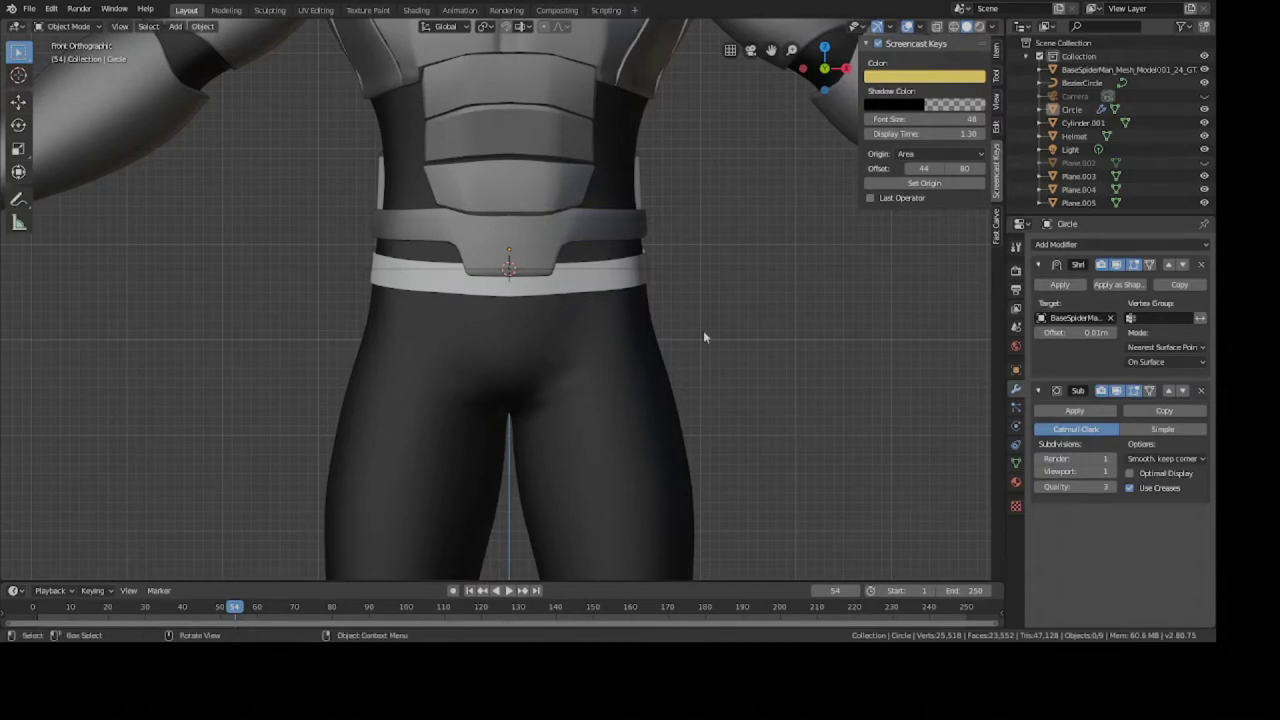
{"action": "scroll", "coordinate": [703, 337], "scroll_direction": "up", "scroll_amount": 4}
{"action": "scroll", "coordinate": [703, 310], "scroll_direction": "down", "scroll_amount": 2}
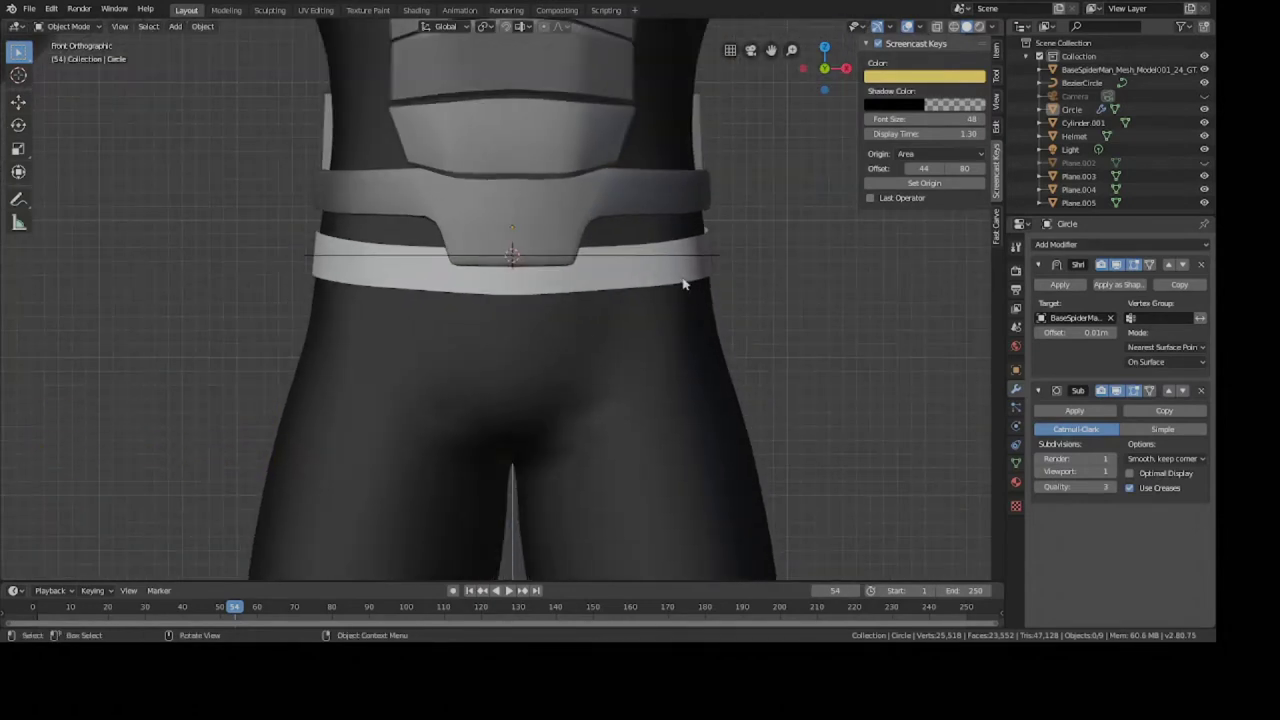
{"action": "left_click", "coordinate": [686, 283]}
{"action": "key", "text": "ctrl+s"}
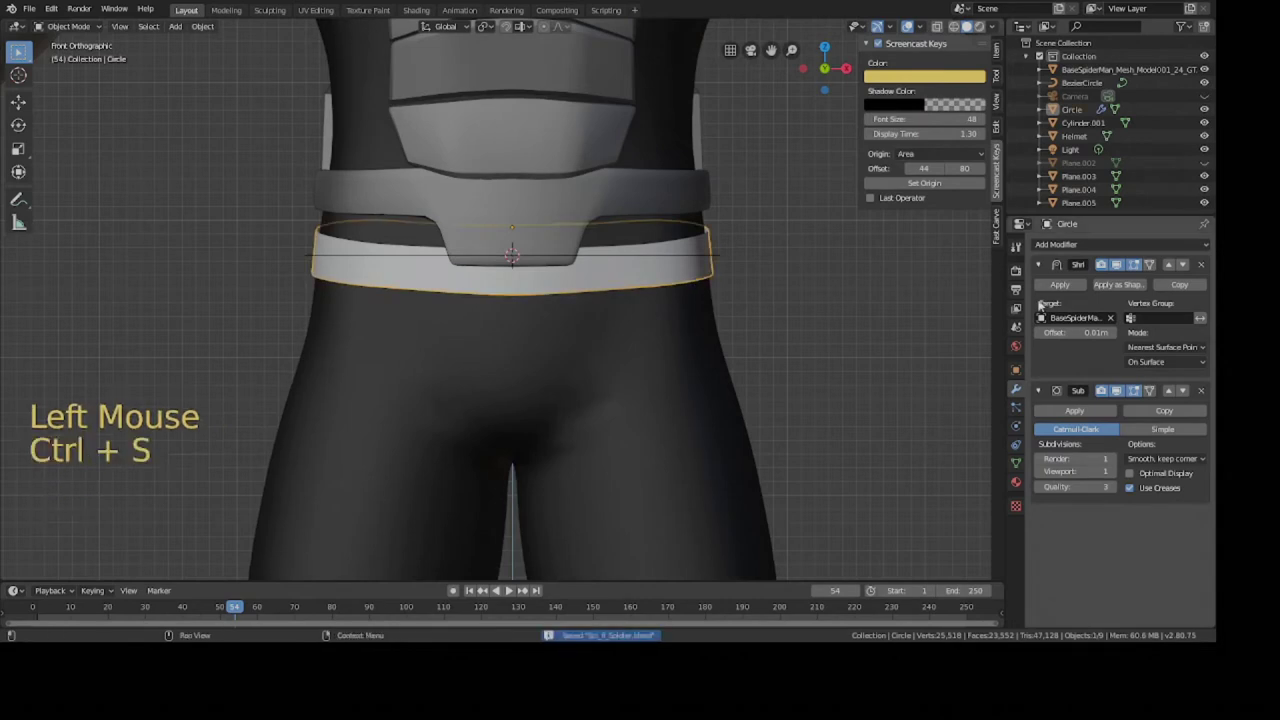
{"action": "left_click", "coordinate": [1048, 245]}
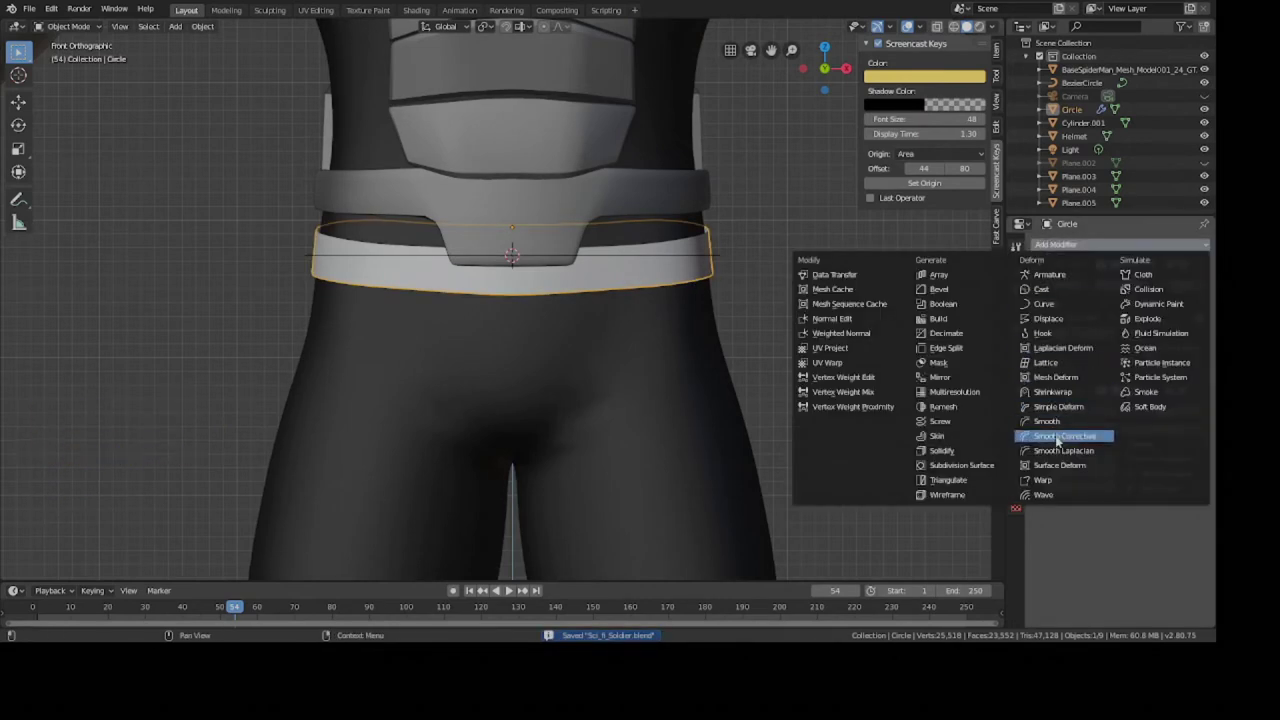
{"action": "left_click", "coordinate": [965, 452]}
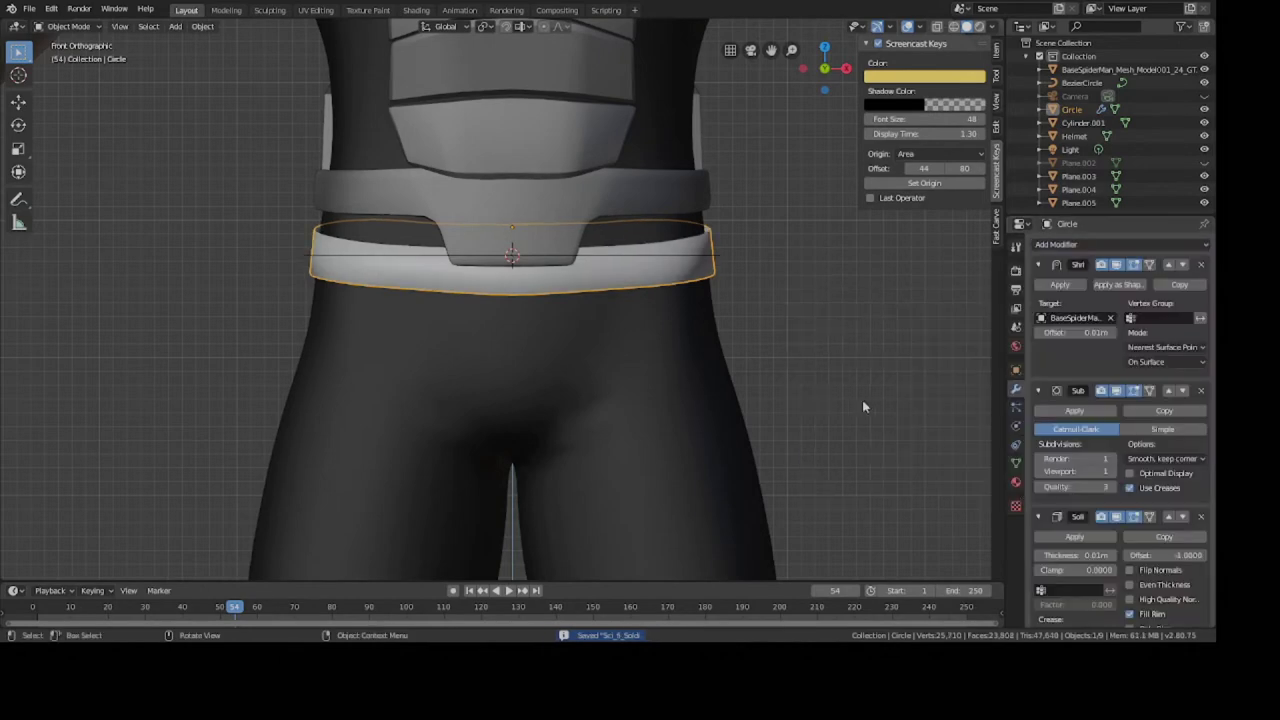
Set the belt band's Solidify thickness to 0.02 m and save the file.
{"action": "scroll", "coordinate": [780, 334], "scroll_direction": "up", "scroll_amount": 3}
{"action": "middle_click_drag", "start_coordinate": [780, 334], "coordinate": [656, 364]}
{"action": "scroll", "coordinate": [780, 363], "scroll_direction": "down", "scroll_amount": 2}
{"action": "scroll", "coordinate": [700, 356], "scroll_direction": "up", "scroll_amount": 3}
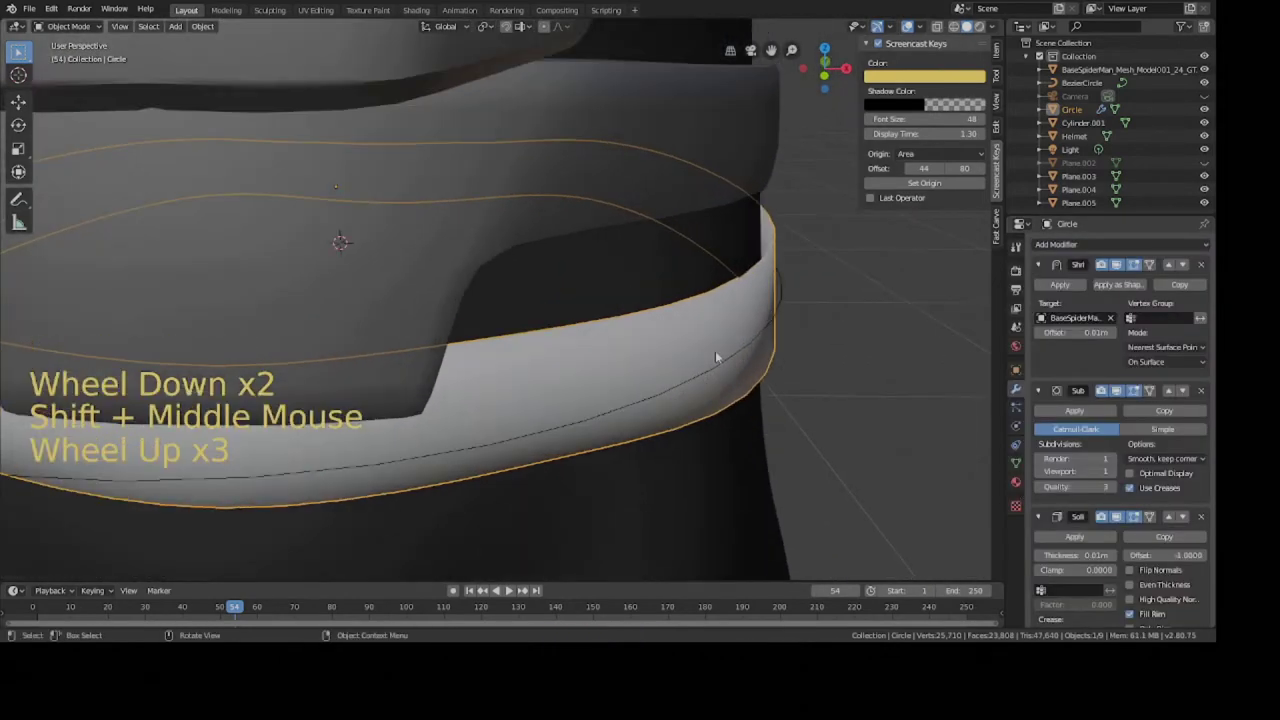
{"action": "middle_click_drag", "start_coordinate": [789, 366], "coordinate": [780, 375]}
{"action": "scroll", "coordinate": [1098, 565], "scroll_direction": "down", "scroll_amount": 2}
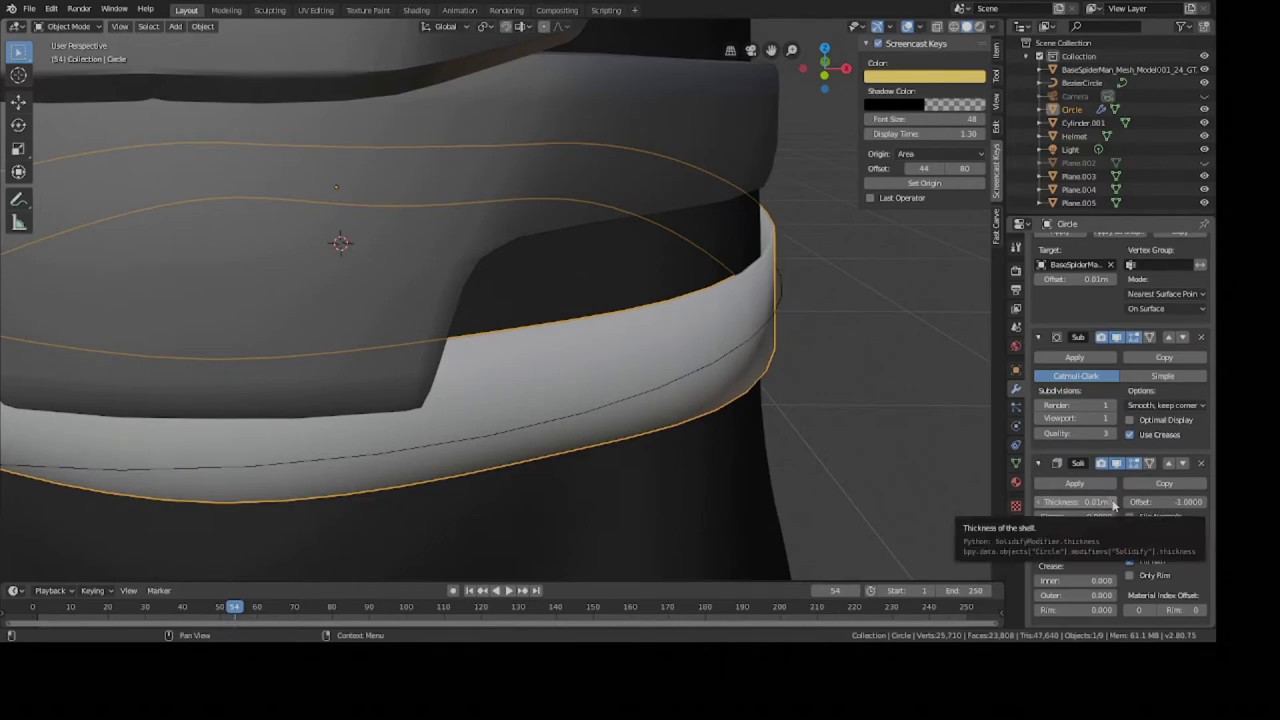
{"action": "left_click", "coordinate": [1113, 503]}
{"action": "left_click", "coordinate": [1113, 503]}
{"action": "middle_click_drag", "start_coordinate": [868, 403], "coordinate": [849, 397]}
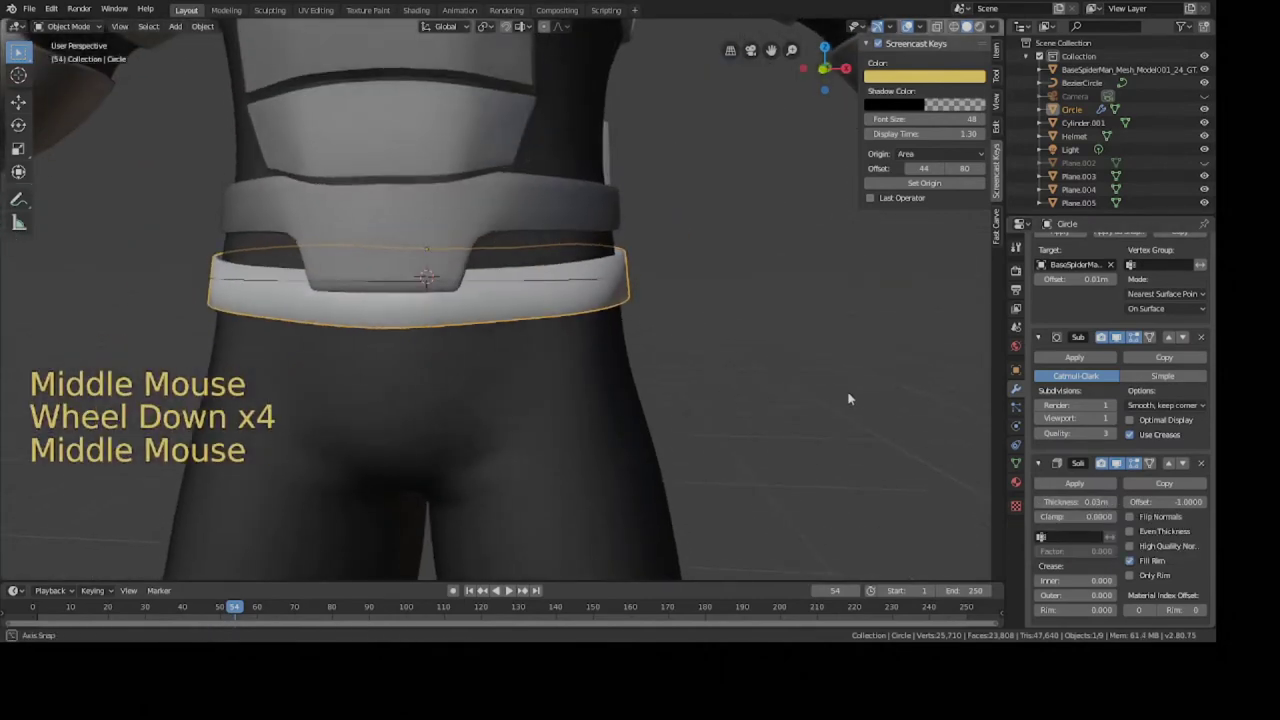
{"action": "scroll", "coordinate": [900, 430], "scroll_direction": "down", "scroll_amount": 2}
{"action": "left_click", "coordinate": [1040, 501]}
{"action": "middle_click_drag", "start_coordinate": [722, 408], "coordinate": [584, 338]}
{"action": "key", "text": "ctrl+s"}
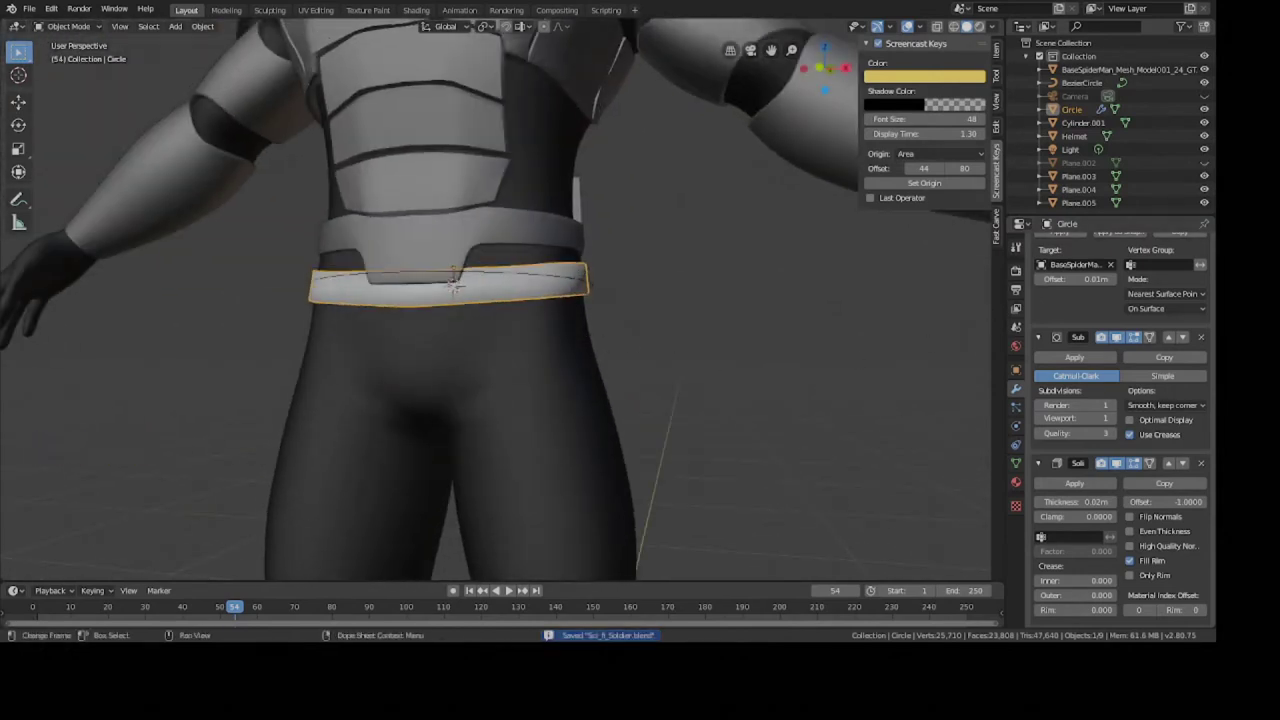
Add a cube at the belt band's centre in front view, scale it uniformly to 0.013 and save the file.
{"action": "key", "text": "KP_1"}
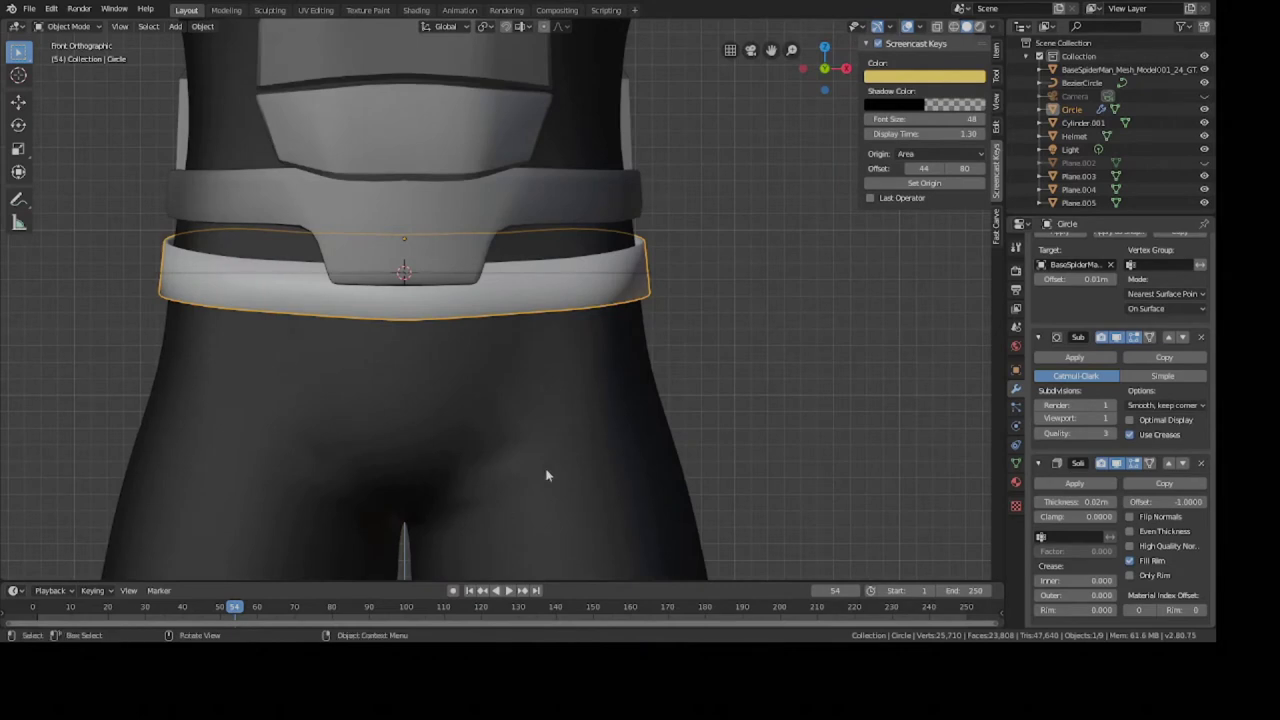
{"action": "middle_click_drag", "start_coordinate": [418, 425], "coordinate": [543, 411], "text": "shift"}
{"action": "scroll", "coordinate": [543, 411], "scroll_direction": "up", "scroll_amount": 2}
{"action": "key", "text": "shift+a"}
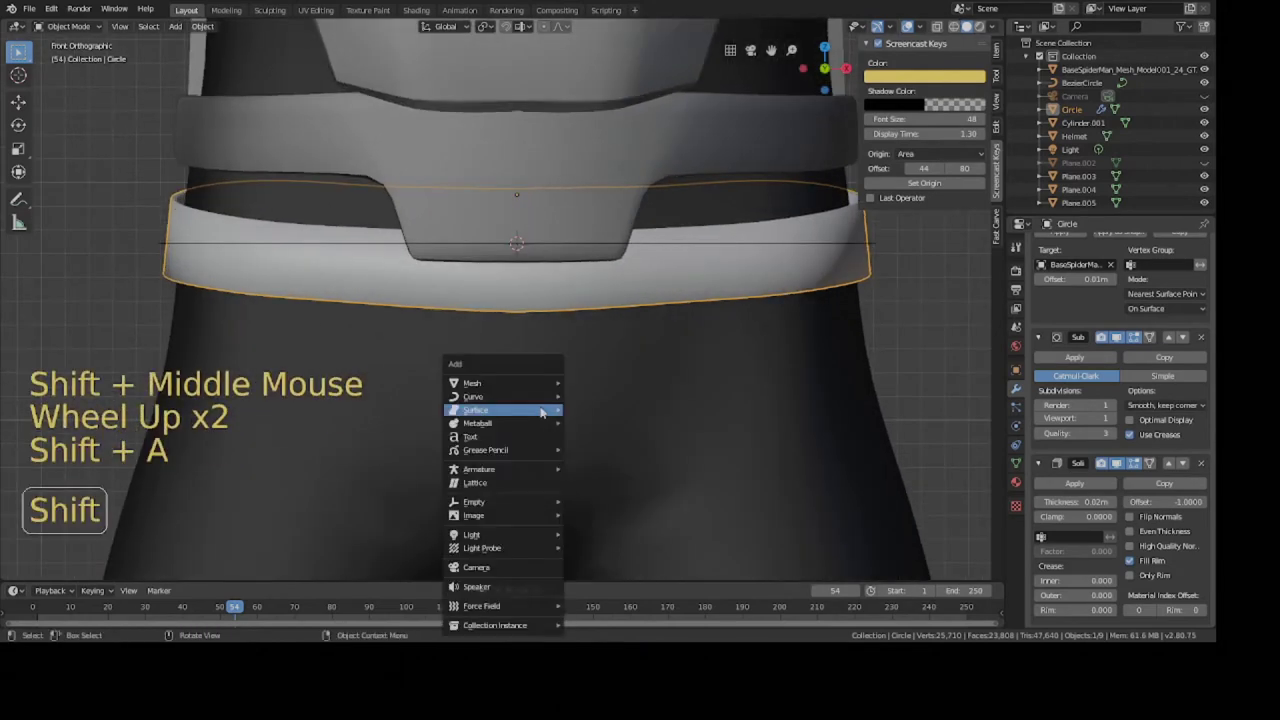
{"action": "mouse_move", "coordinate": [510, 385]}
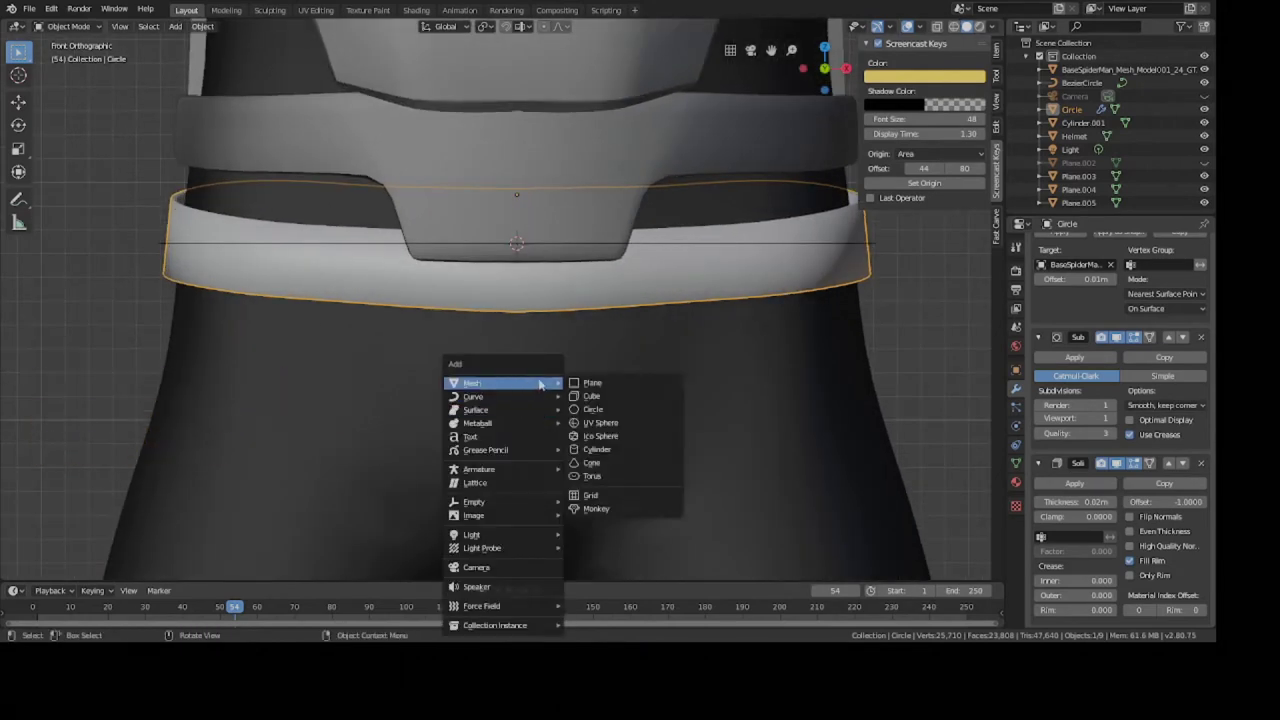
{"action": "left_click", "coordinate": [590, 396]}
{"action": "scroll", "coordinate": [584, 404], "scroll_direction": "down", "scroll_amount": 8}
{"action": "scroll", "coordinate": [814, 437], "scroll_direction": "up", "scroll_amount": 5}
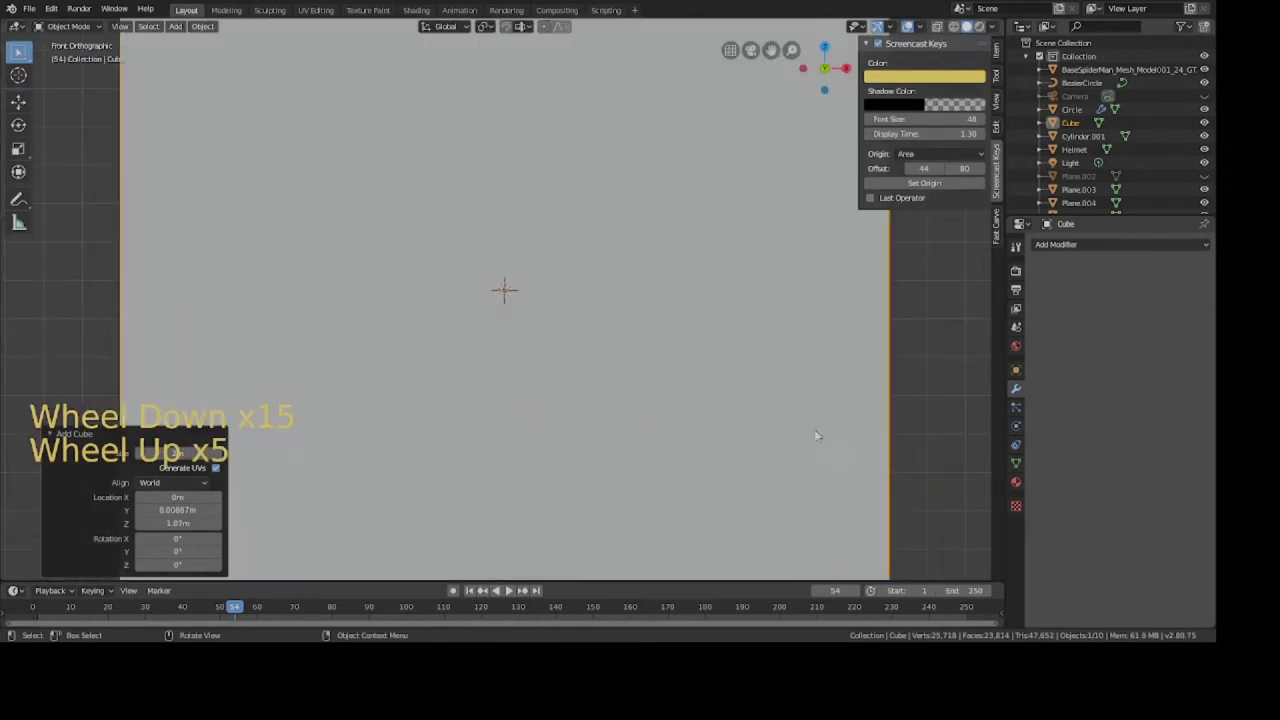
{"action": "key", "text": "s"}
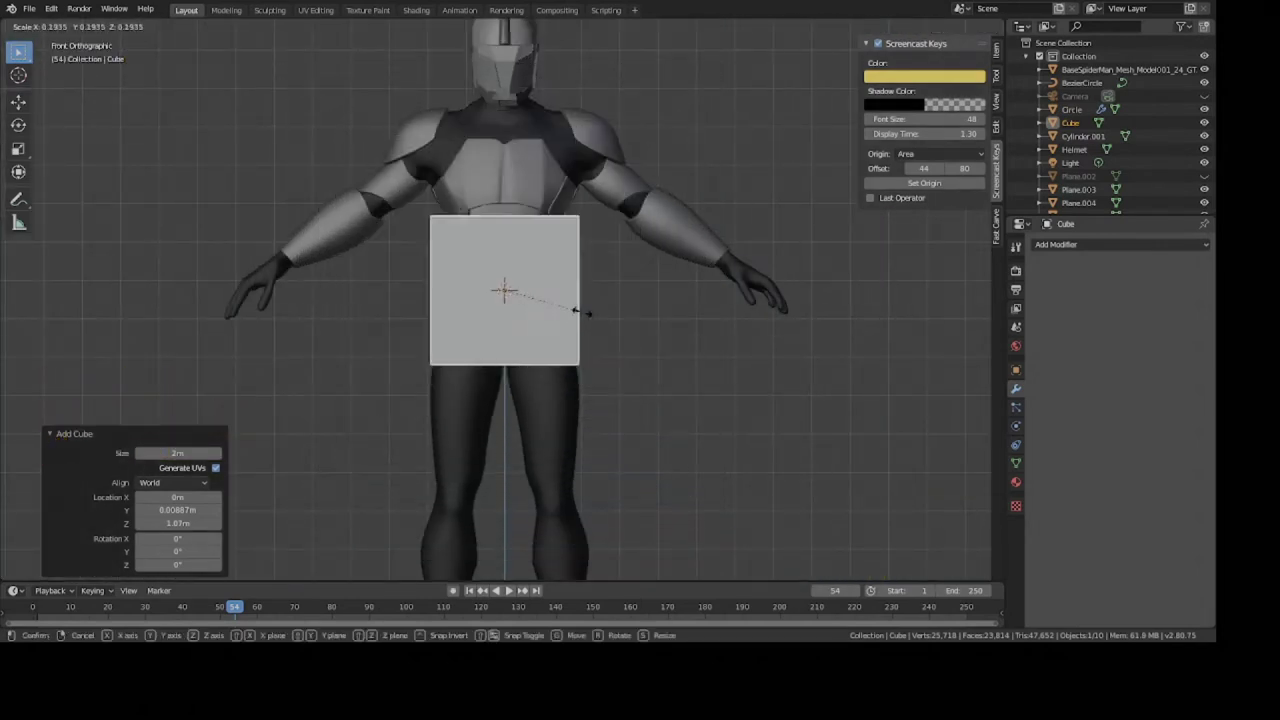
{"action": "left_click", "coordinate": [505, 290]}
{"action": "scroll", "coordinate": [500, 294], "scroll_direction": "up", "scroll_amount": 5}
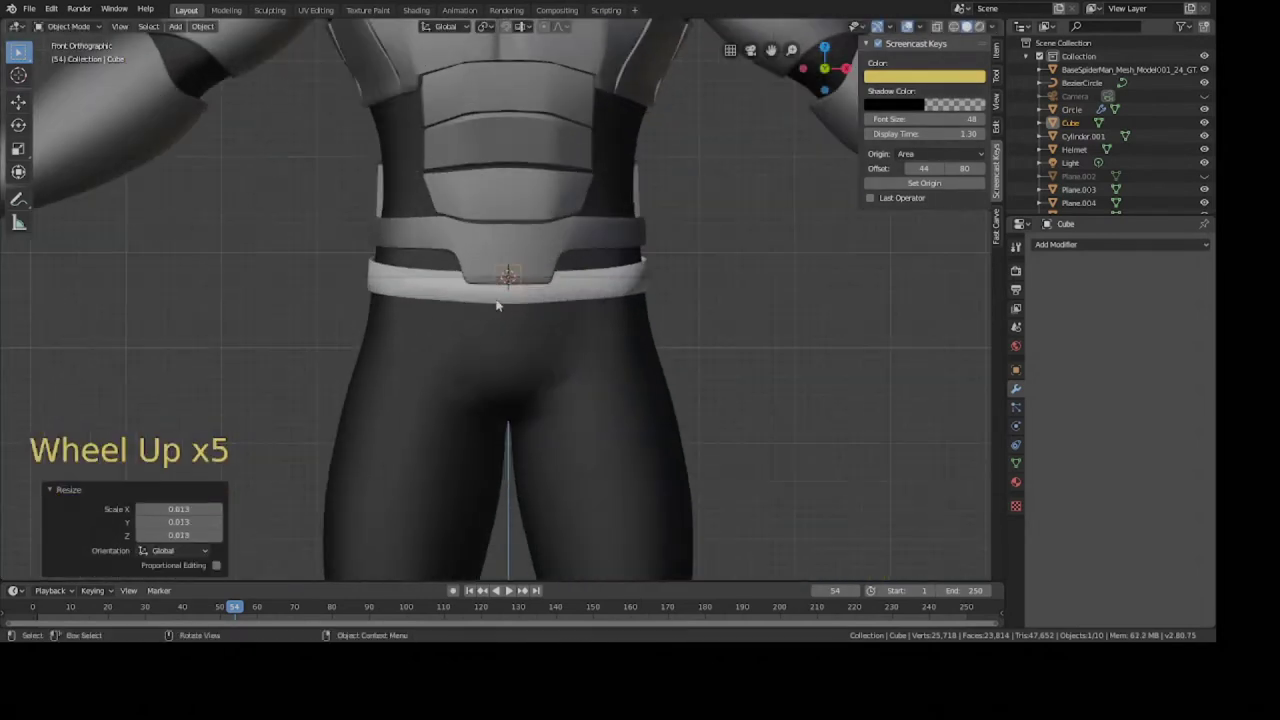
{"action": "middle_click_drag", "start_coordinate": [500, 294], "coordinate": [485, 328]}
{"action": "key", "text": "ctrl+s"}
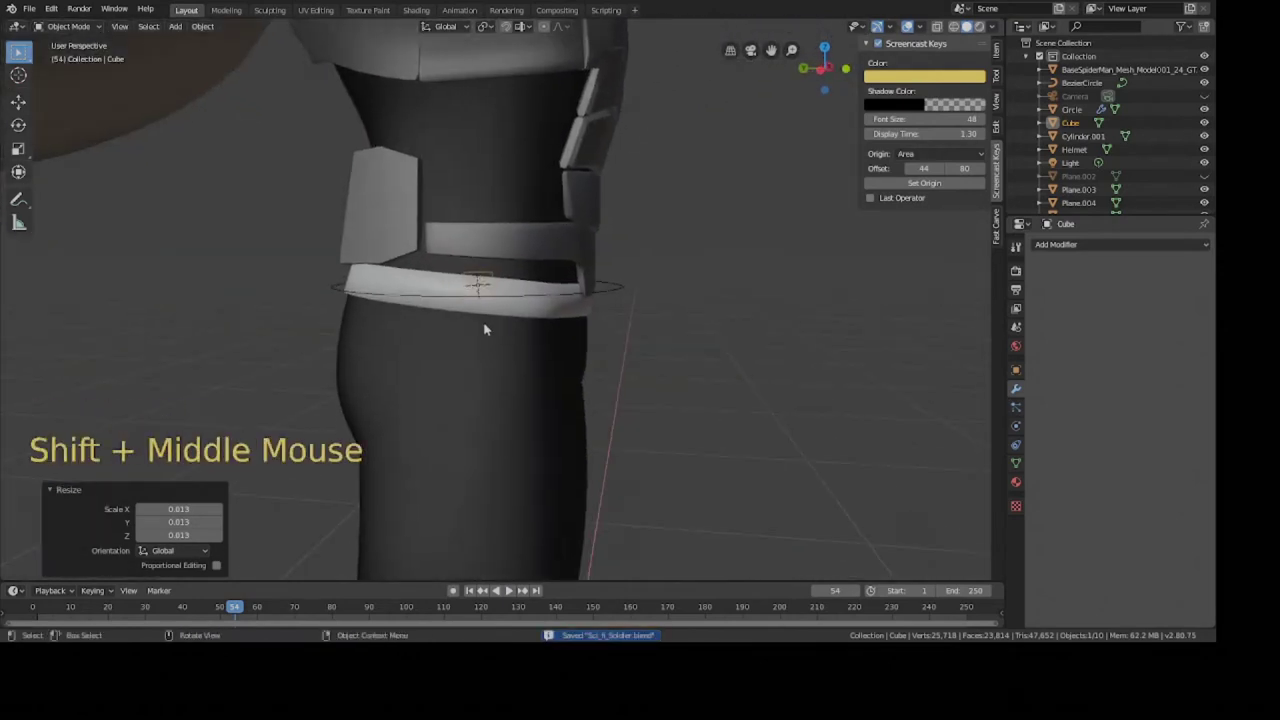
Move the cube 0.137 m along negative Y to the belt's front, lower it about 0.01 m and save the file.
{"action": "scroll", "coordinate": [560, 369], "scroll_direction": "up", "scroll_amount": 3}
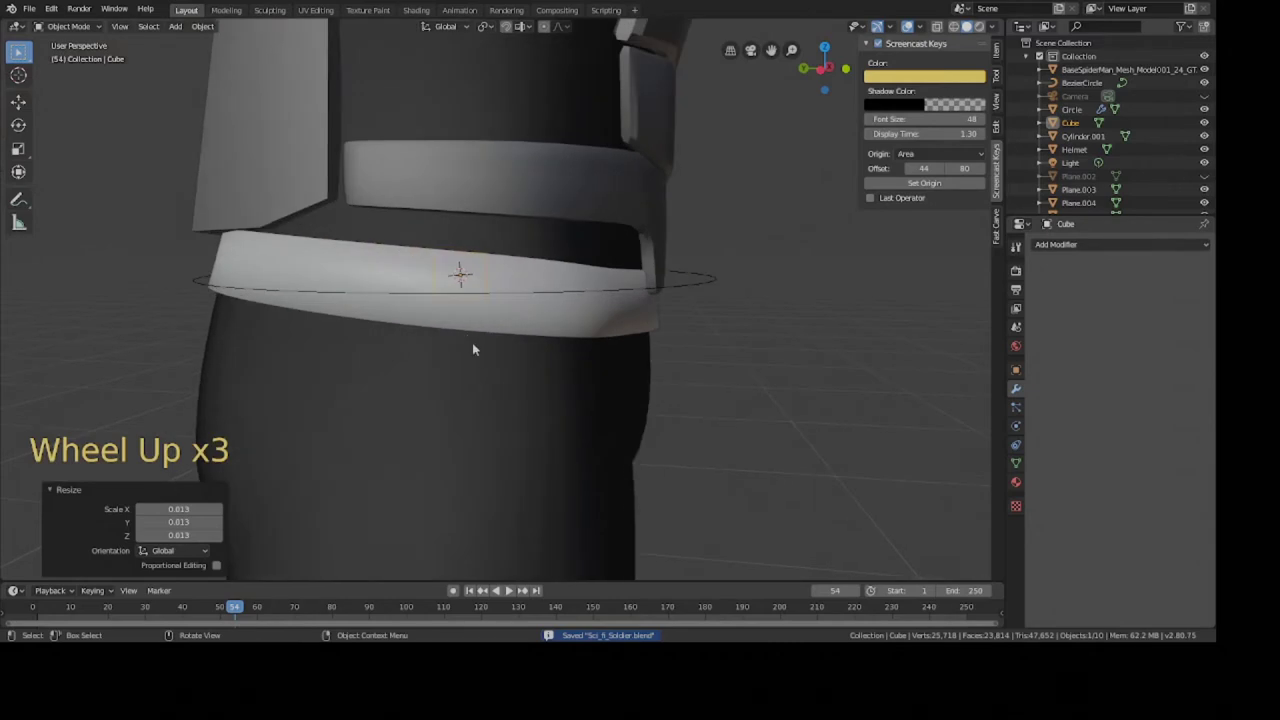
{"action": "key", "text": "g"}
{"action": "key", "text": "y"}
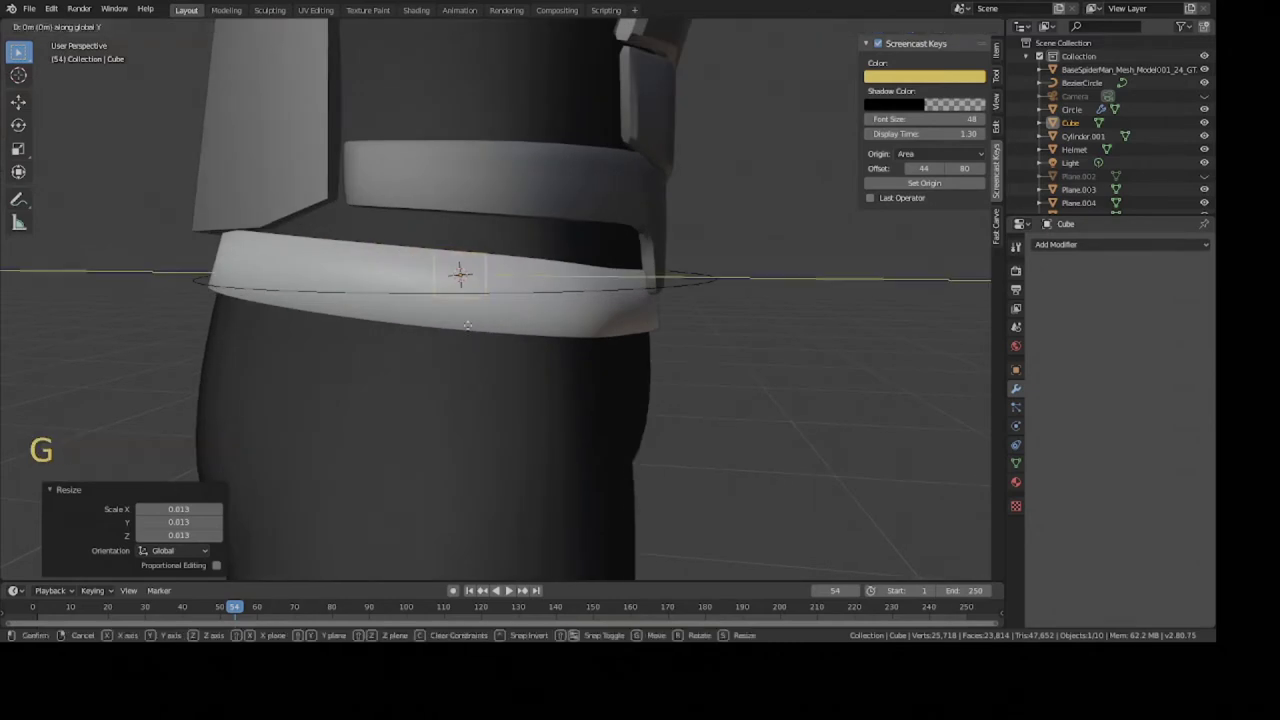
{"action": "right_click", "coordinate": [689, 354]}
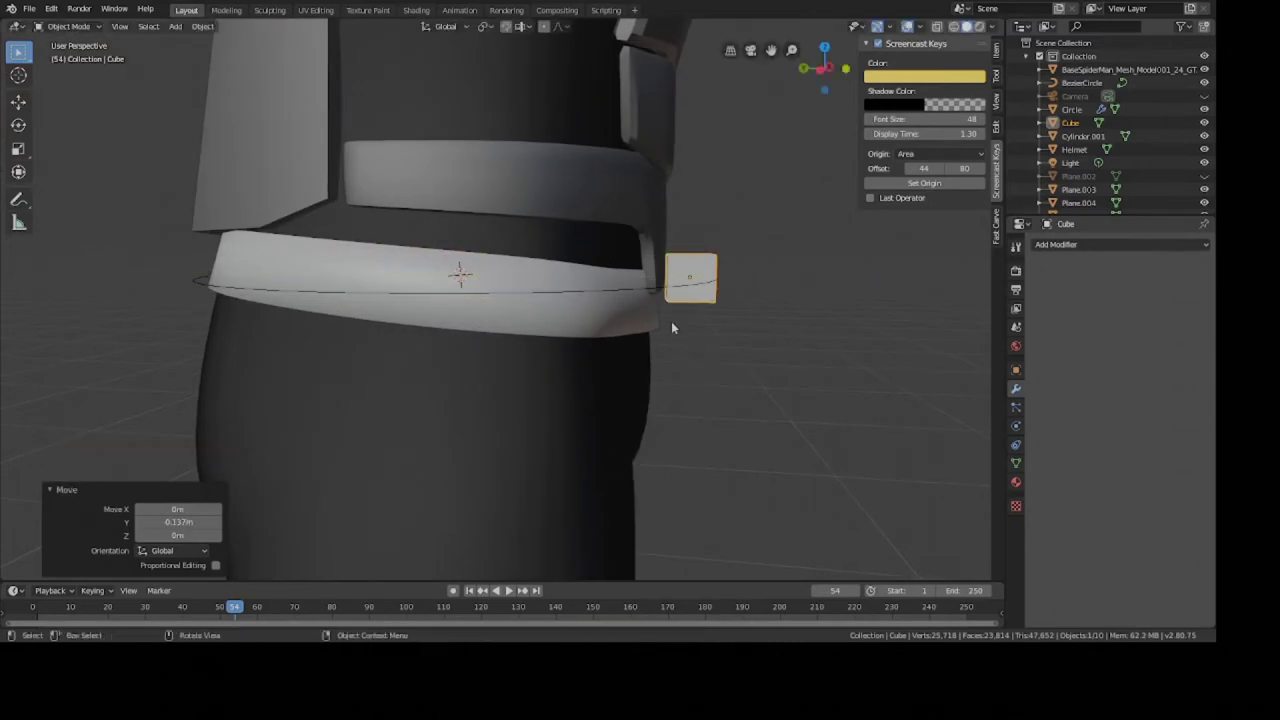
{"action": "key", "text": "g"}
{"action": "key", "text": "z"}
{"action": "left_click", "coordinate": [666, 332]}
{"action": "key", "text": "ctrl+s"}
Widen the cube about 2.5 times along X in front view.
{"action": "middle_click_drag", "start_coordinate": [666, 332], "coordinate": [586, 315]}
{"action": "scroll", "coordinate": [586, 315], "scroll_direction": "up", "scroll_amount": 3}
{"action": "middle_click_drag", "start_coordinate": [655, 369], "coordinate": [553, 326]}
{"action": "scroll", "coordinate": [533, 320], "scroll_direction": "down", "scroll_amount": 4}
{"action": "scroll", "coordinate": [557, 314], "scroll_direction": "up", "scroll_amount": 3}
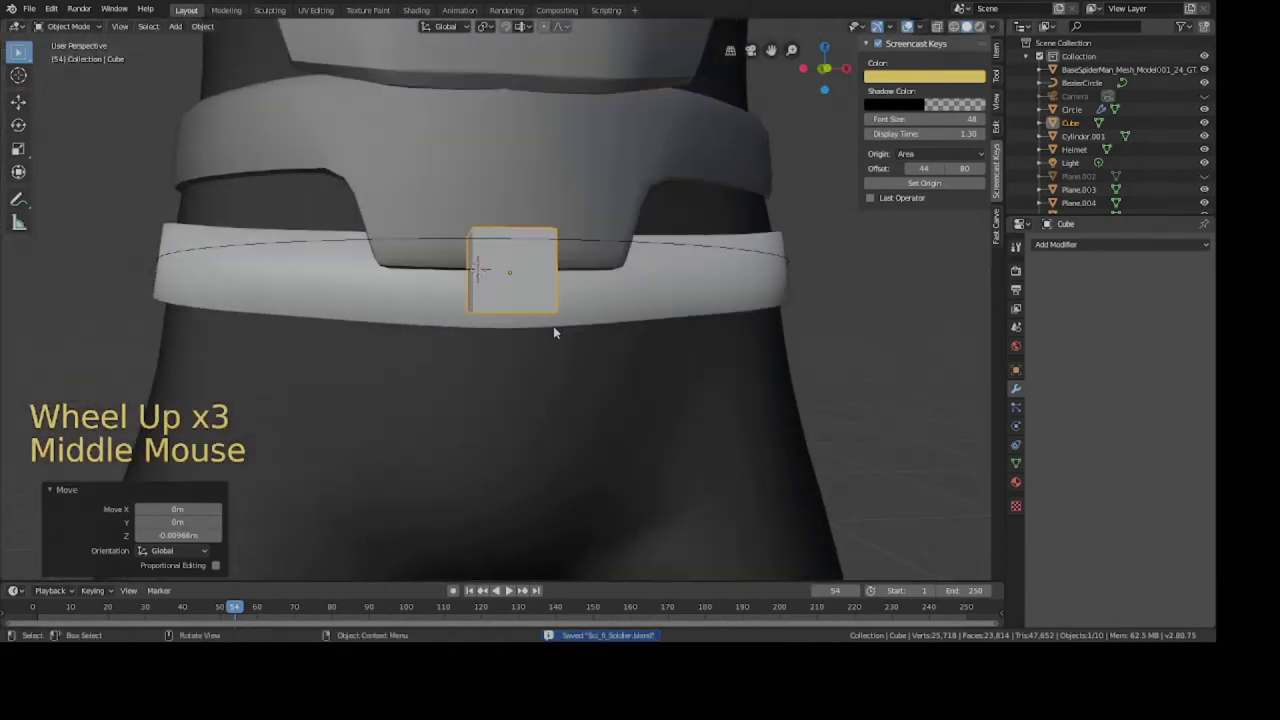
{"action": "key", "text": "KP_1"}
{"action": "key", "text": "s"}
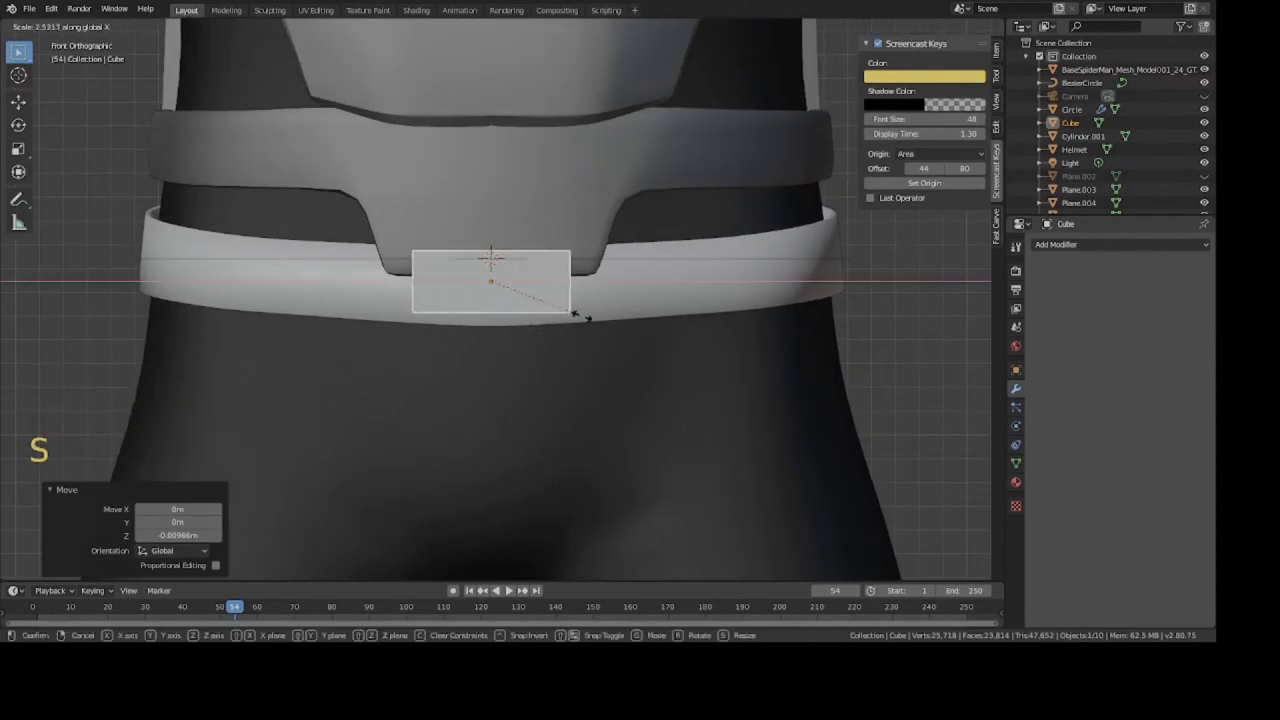
{"action": "left_click", "coordinate": [581, 310]}
Scale the cube about 1.3 times along Z and lower it about 0.011 m.
{"action": "key", "text": "s"}
{"action": "left_click", "coordinate": [591, 349]}
{"action": "key", "text": "g"}
{"action": "key", "text": "z"}
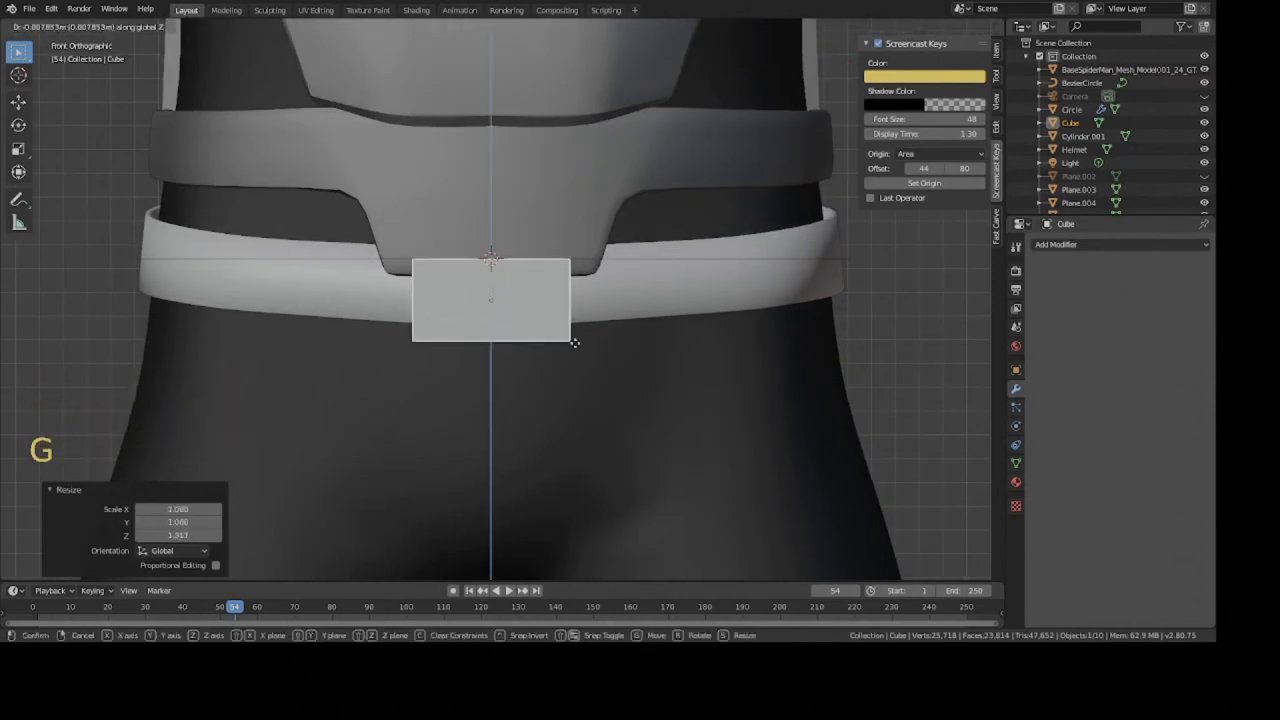
{"action": "left_click", "coordinate": [574, 348]}
{"action": "middle_click_drag", "start_coordinate": [569, 354], "coordinate": [638, 343]}
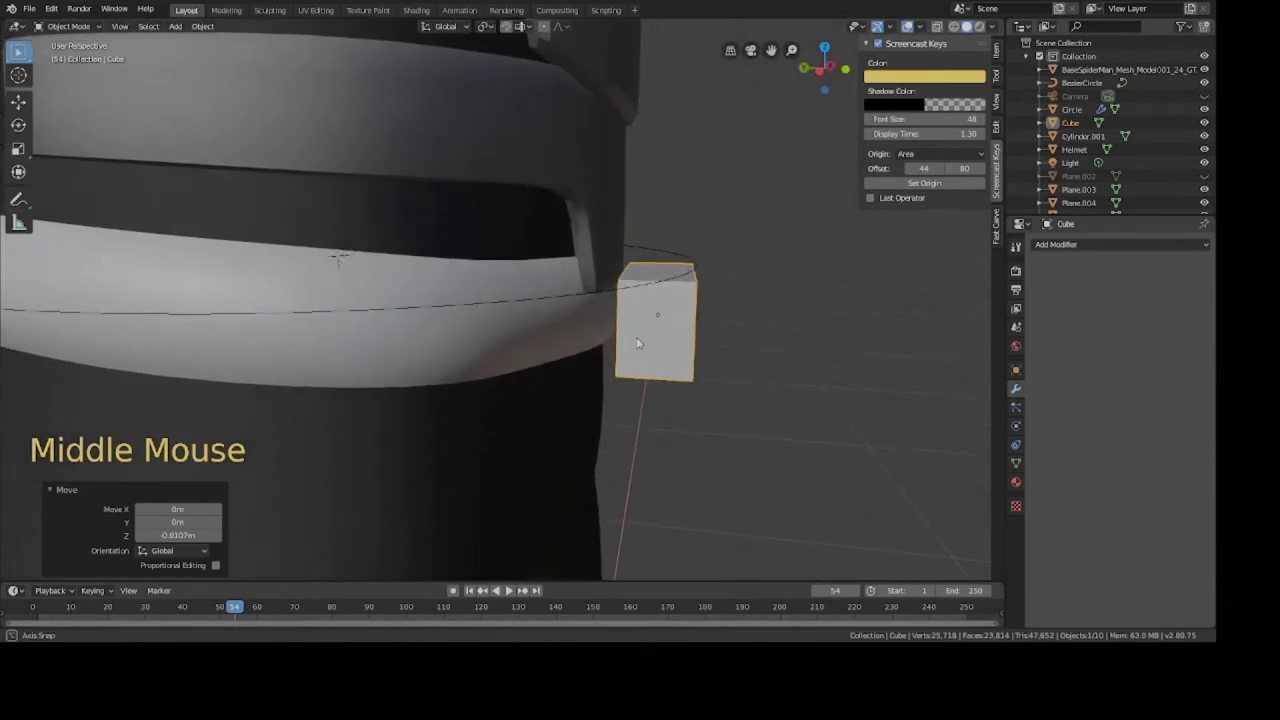
Save the file and thin the cube to about 0.3 of its depth along Y.
{"action": "key", "text": "ctrl+s"}
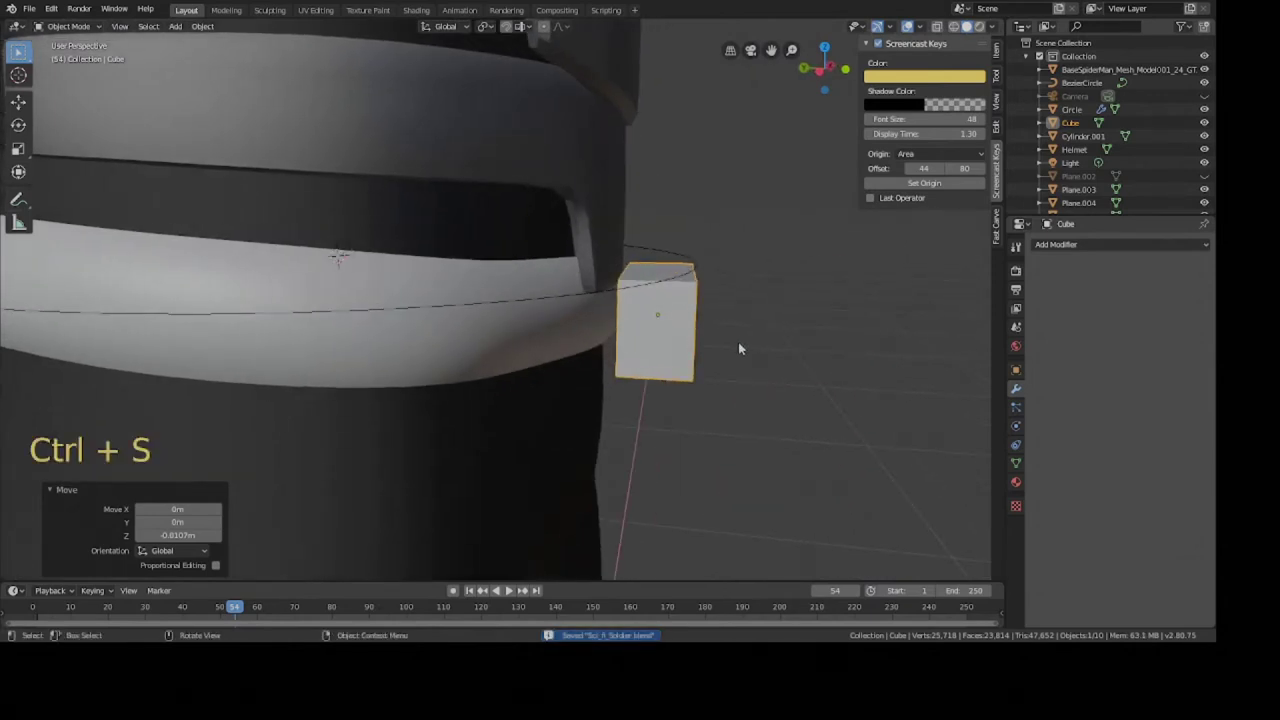
{"action": "key", "text": "s"}
{"action": "key", "text": "y"}
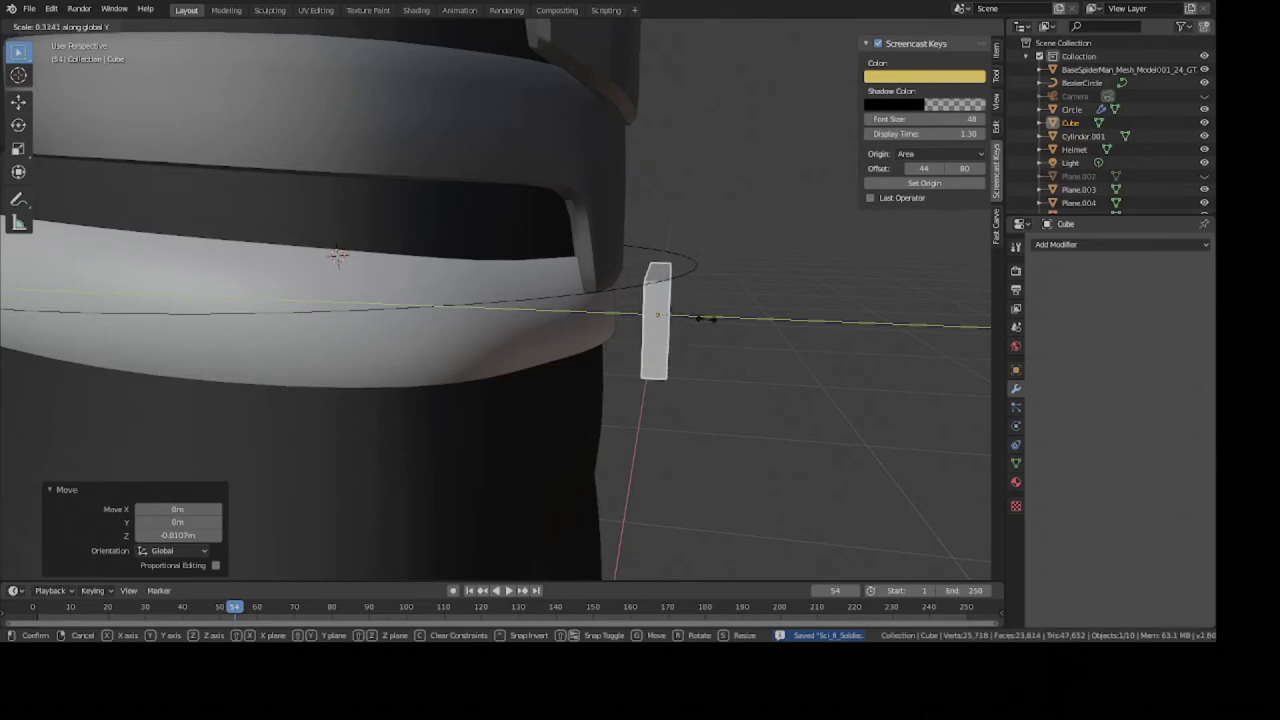
{"action": "middle_click_drag", "start_coordinate": [705, 318], "coordinate": [564, 268]}
Bevel the cube's two lower corner edges in Edit Mode with a width of 0.781 m and one segment, and save the file.
{"action": "key", "text": "Tab"}
{"action": "scroll", "coordinate": [610, 285], "scroll_direction": "up", "scroll_amount": 2}
{"action": "key", "text": "2"}
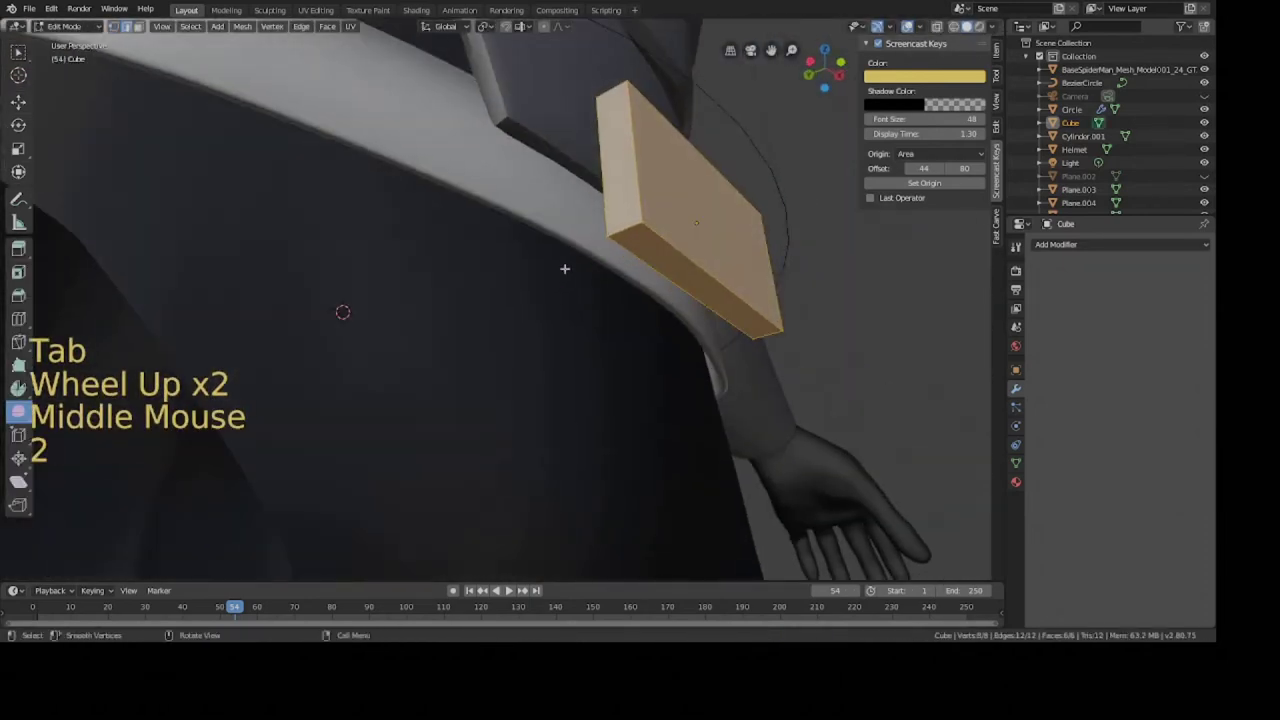
{"action": "key", "text": "a"}
{"action": "key", "text": "a"}
{"action": "key", "text": "a"}
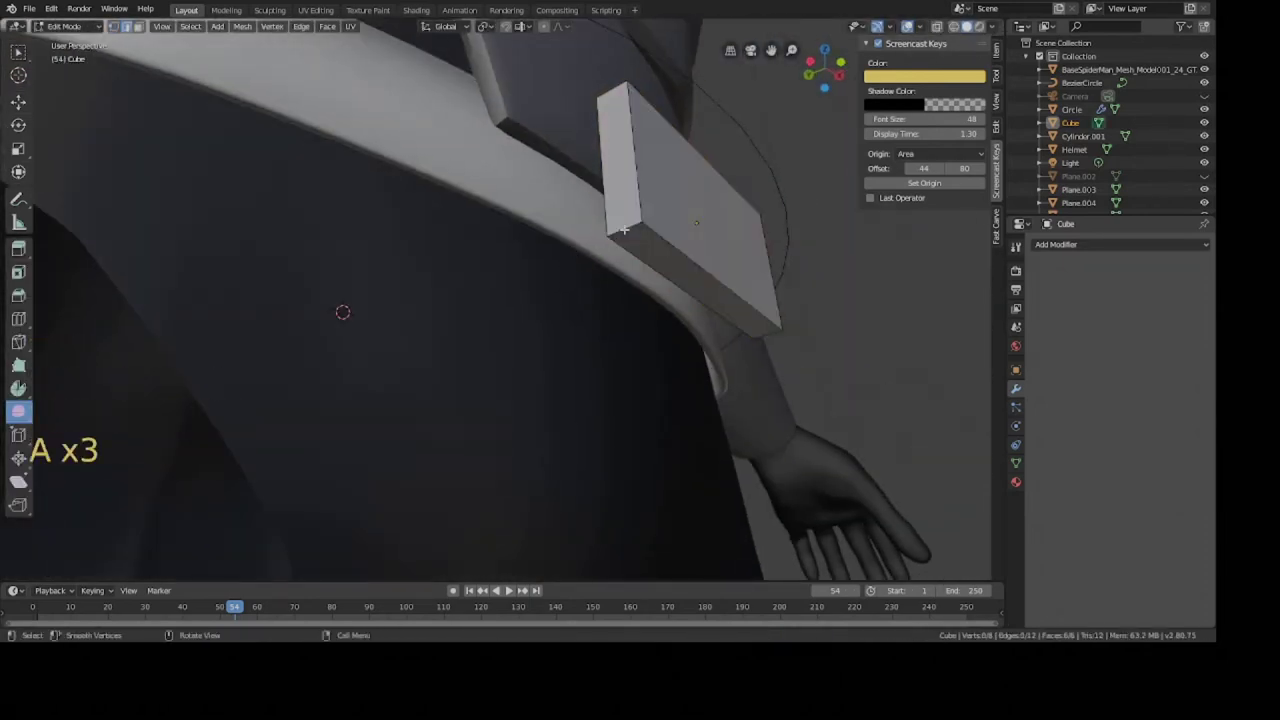
{"action": "key", "text": "ctrl+s"}
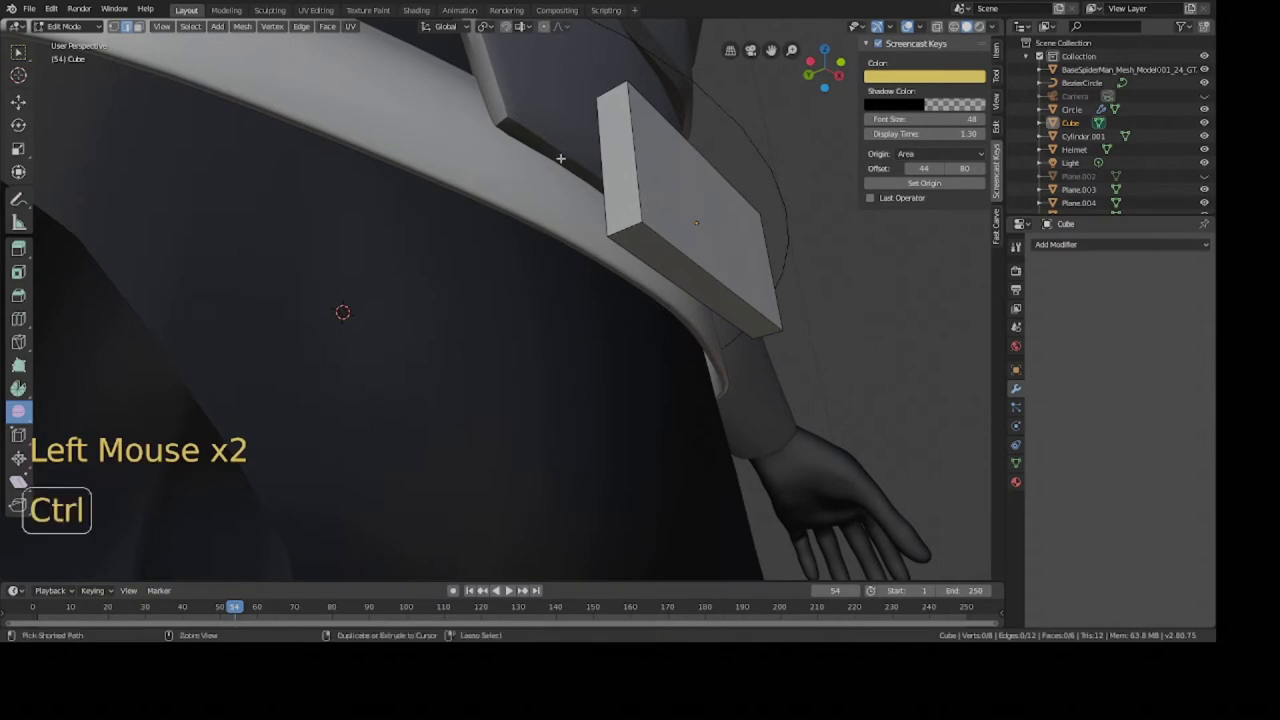
{"action": "key", "text": "ctrl+s"}
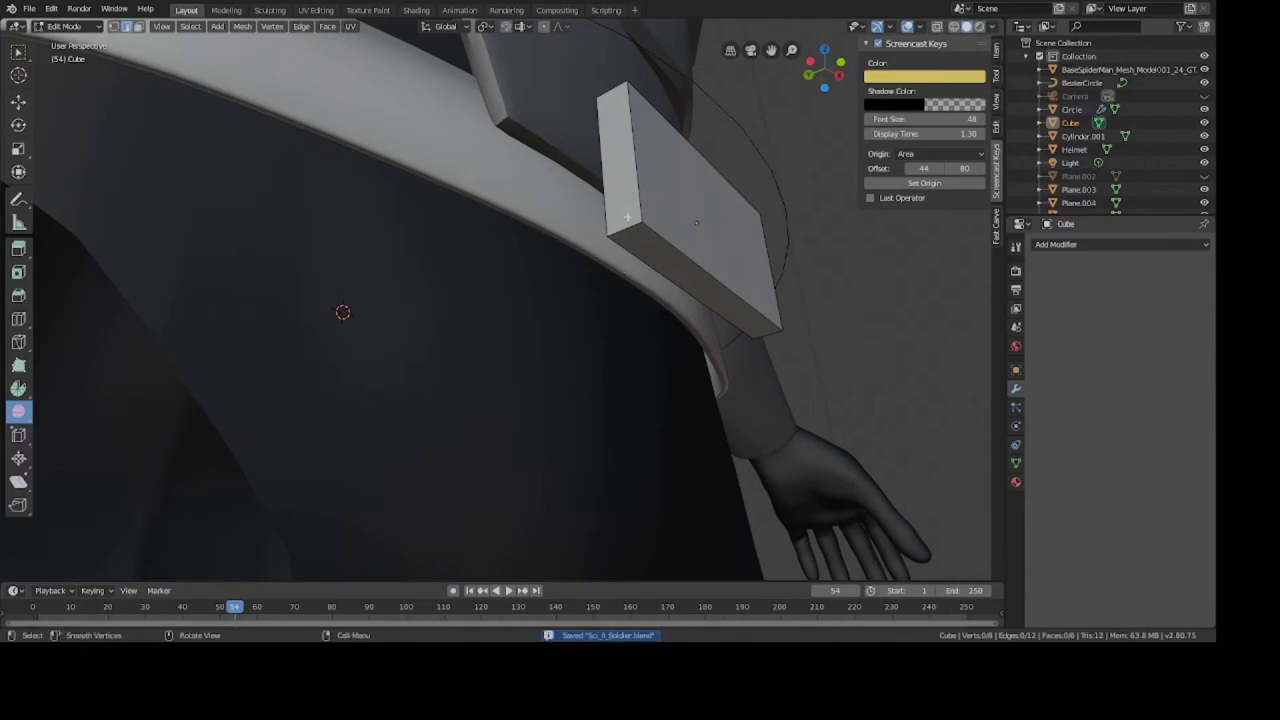
{"action": "middle_click_drag", "start_coordinate": [627, 217], "coordinate": [671, 280]}
{"action": "left_click", "coordinate": [440, 232], "text": "shift"}
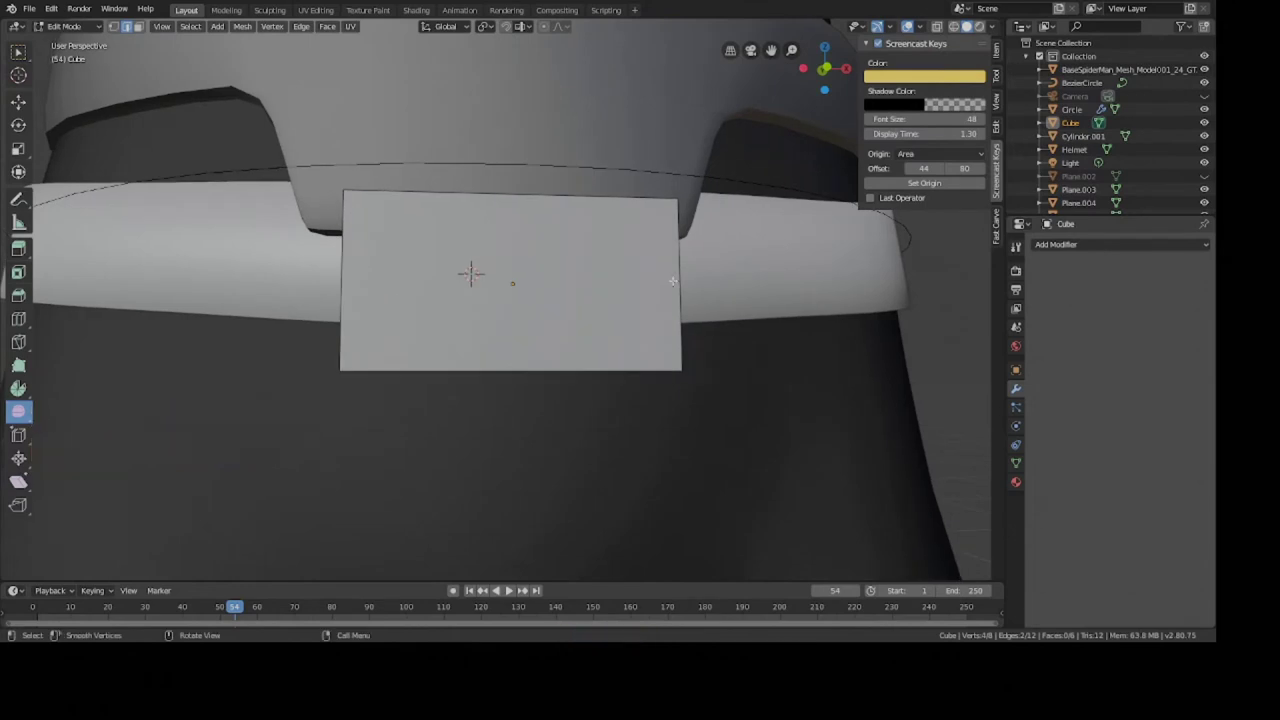
{"action": "key", "text": "ctrl+b"}
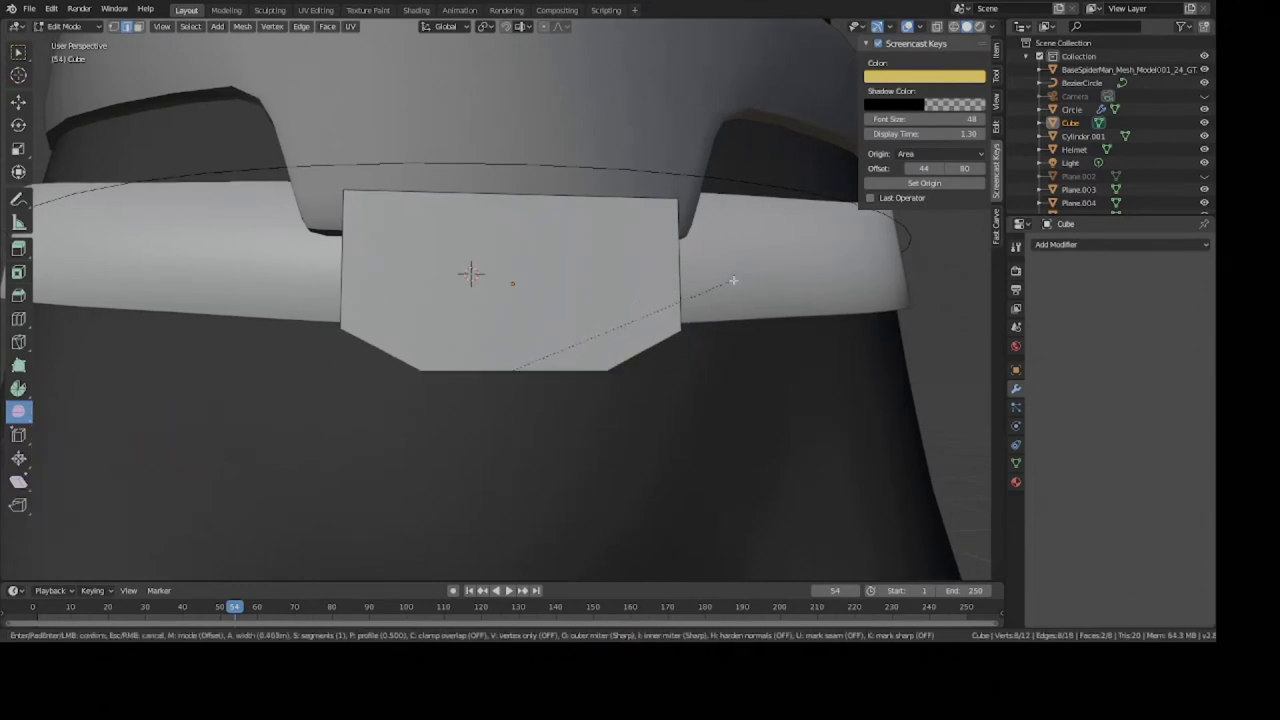
{"action": "left_click", "coordinate": [760, 280]}
{"action": "middle_click_drag", "start_coordinate": [757, 280], "coordinate": [720, 233]}
{"action": "middle_click_drag", "start_coordinate": [525, 298], "coordinate": [610, 322]}
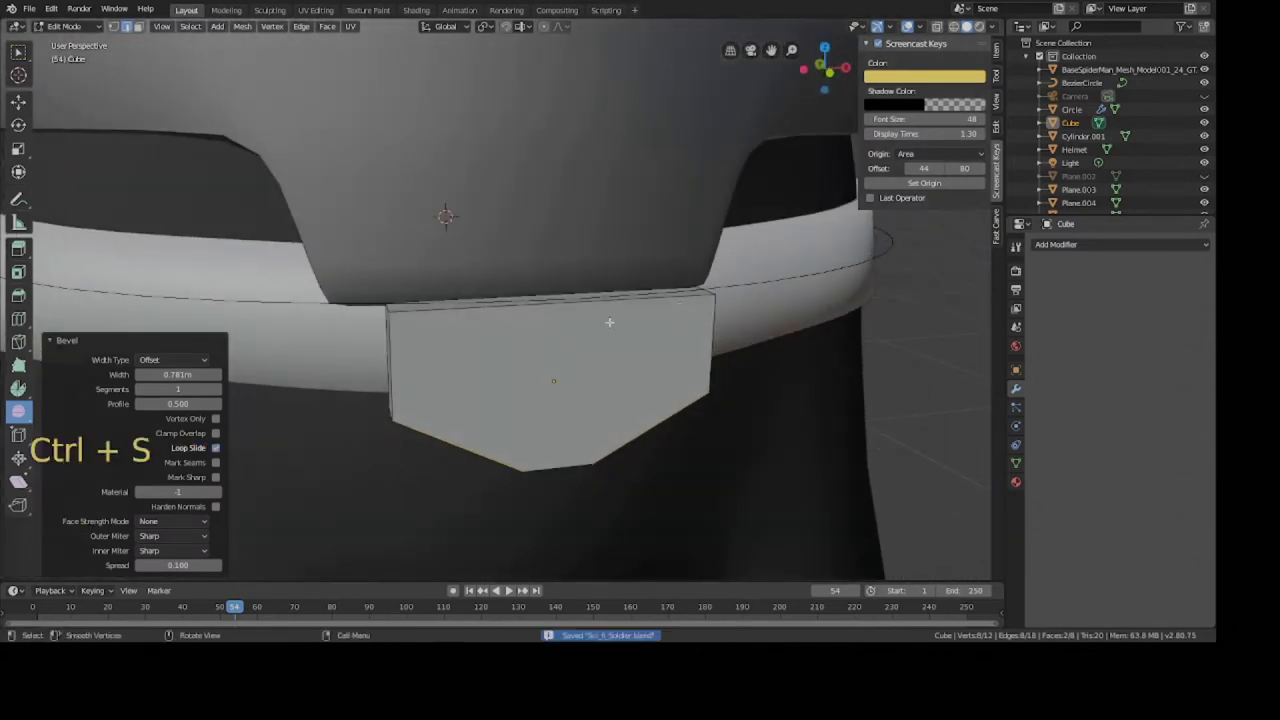
Select the buckle plate's front face and inset it by 0.2052 m, saving the file.
{"action": "key", "text": "3"}
{"action": "left_click", "coordinate": [608, 368]}
{"action": "middle_click_drag", "start_coordinate": [608, 368], "coordinate": [706, 320]}
{"action": "key", "text": "a"}
{"action": "key", "text": "a"}
{"action": "key", "text": "a"}
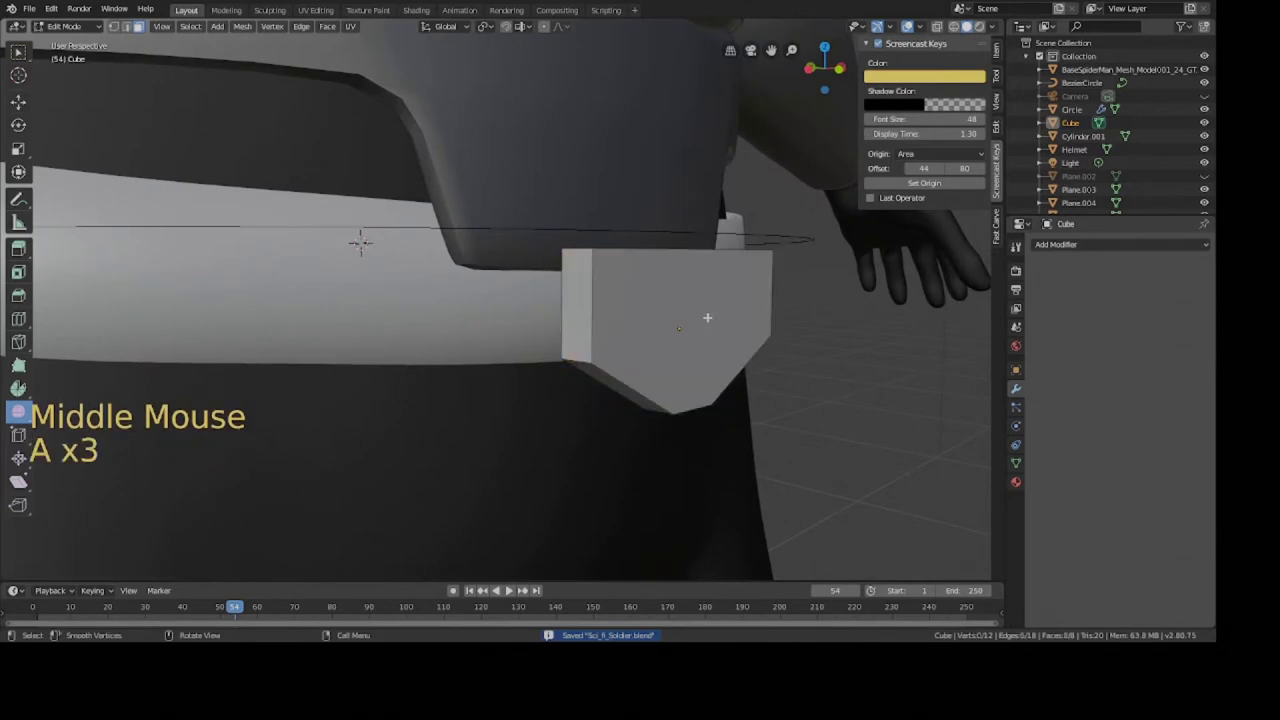
{"action": "key", "text": "ctrl+s"}
{"action": "left_click", "coordinate": [665, 277]}
{"action": "middle_click_drag", "start_coordinate": [665, 277], "coordinate": [666, 292]}
{"action": "key", "text": "i"}
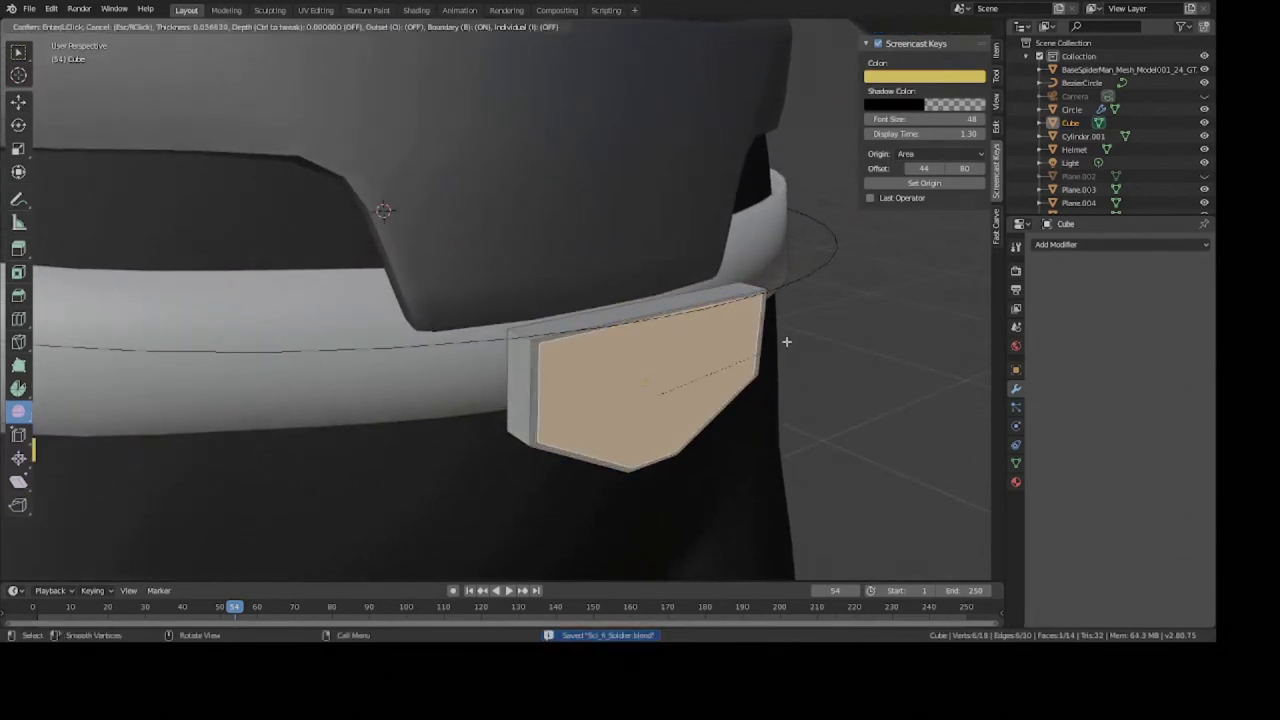
{"action": "left_click", "coordinate": [772, 341]}
{"action": "middle_click_drag", "start_coordinate": [772, 341], "coordinate": [679, 308]}
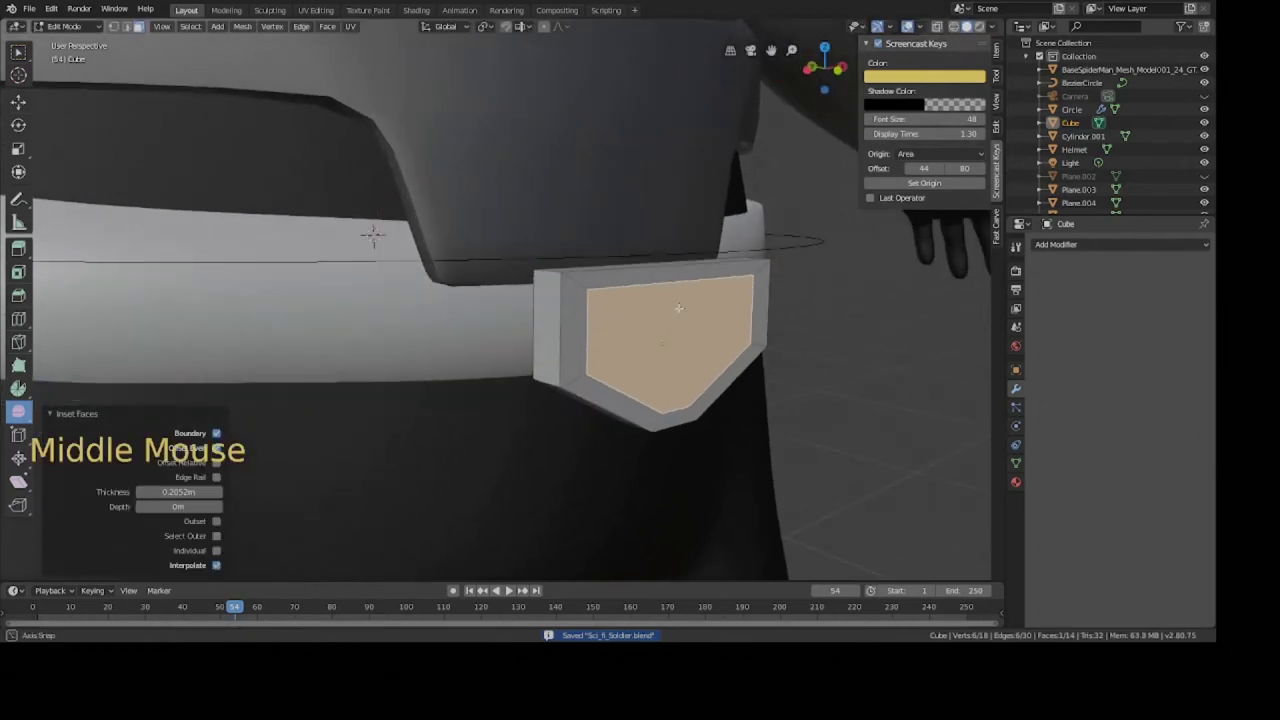
Inset the inner front face again by about 0.039 m and save the file.
{"action": "key", "text": "i"}
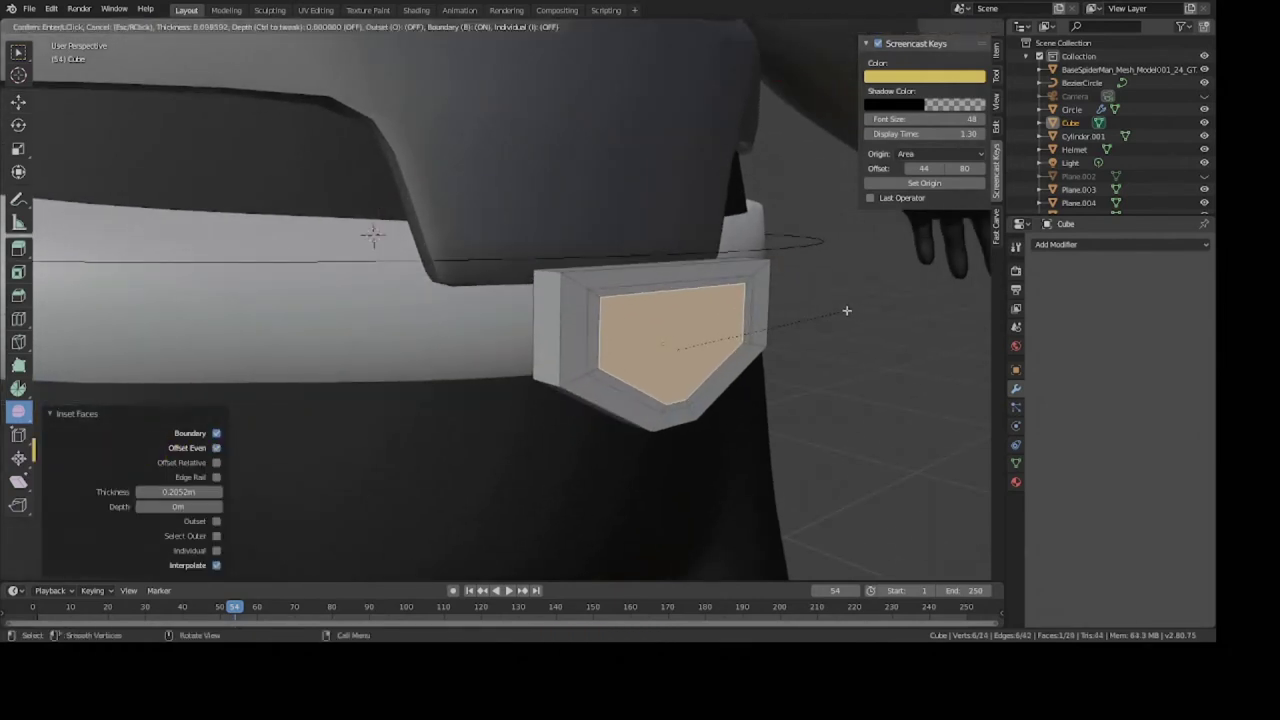
{"action": "left_click", "coordinate": [853, 309]}
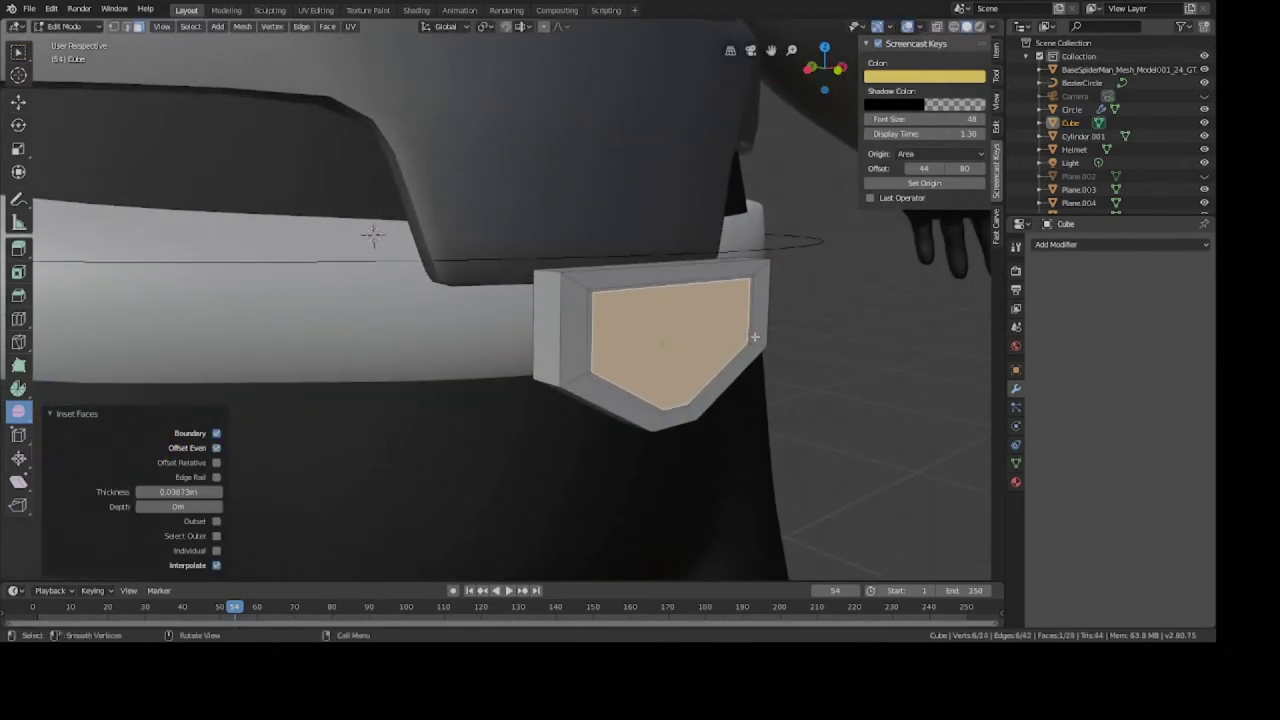
{"action": "scroll", "coordinate": [747, 326], "scroll_direction": "up", "scroll_amount": 2}
{"action": "scroll", "coordinate": [745, 312], "scroll_direction": "down", "scroll_amount": 2}
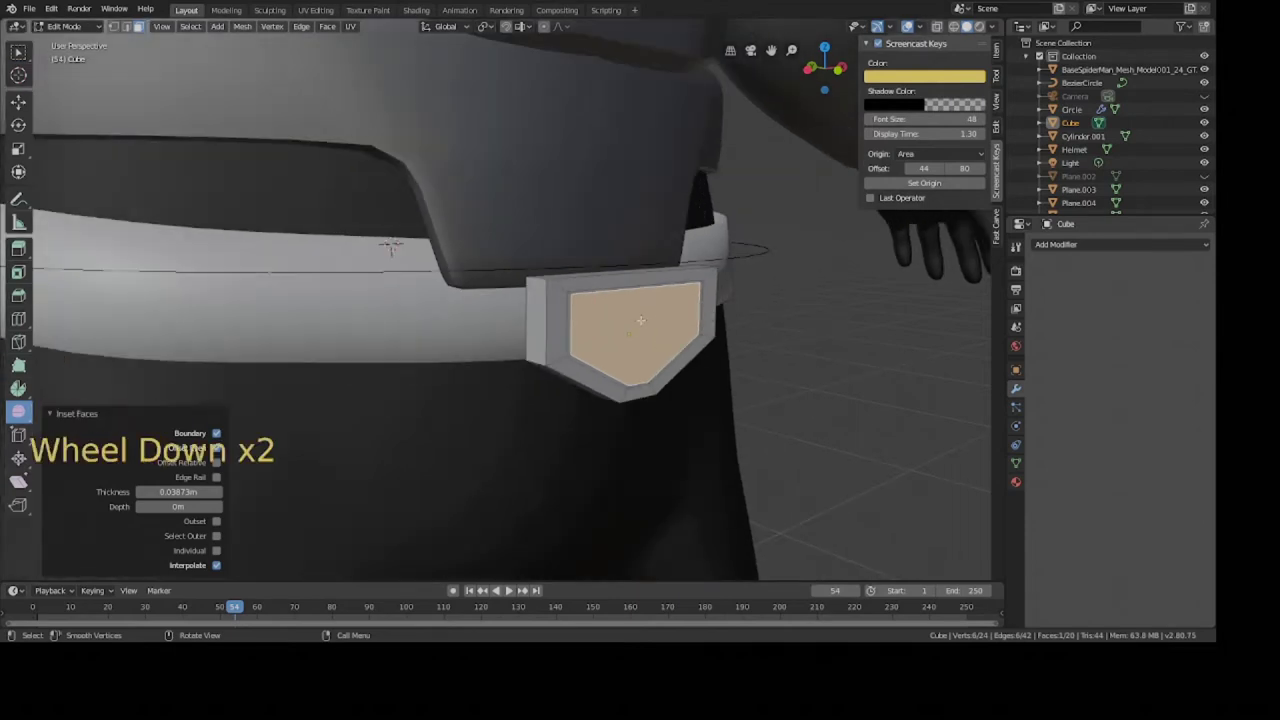
{"action": "scroll", "coordinate": [640, 320], "scroll_direction": "up", "scroll_amount": 2}
{"action": "key", "text": "ctrl+s"}
{"action": "left_click", "coordinate": [740, 330]}
{"action": "left_click", "coordinate": [757, 314]}
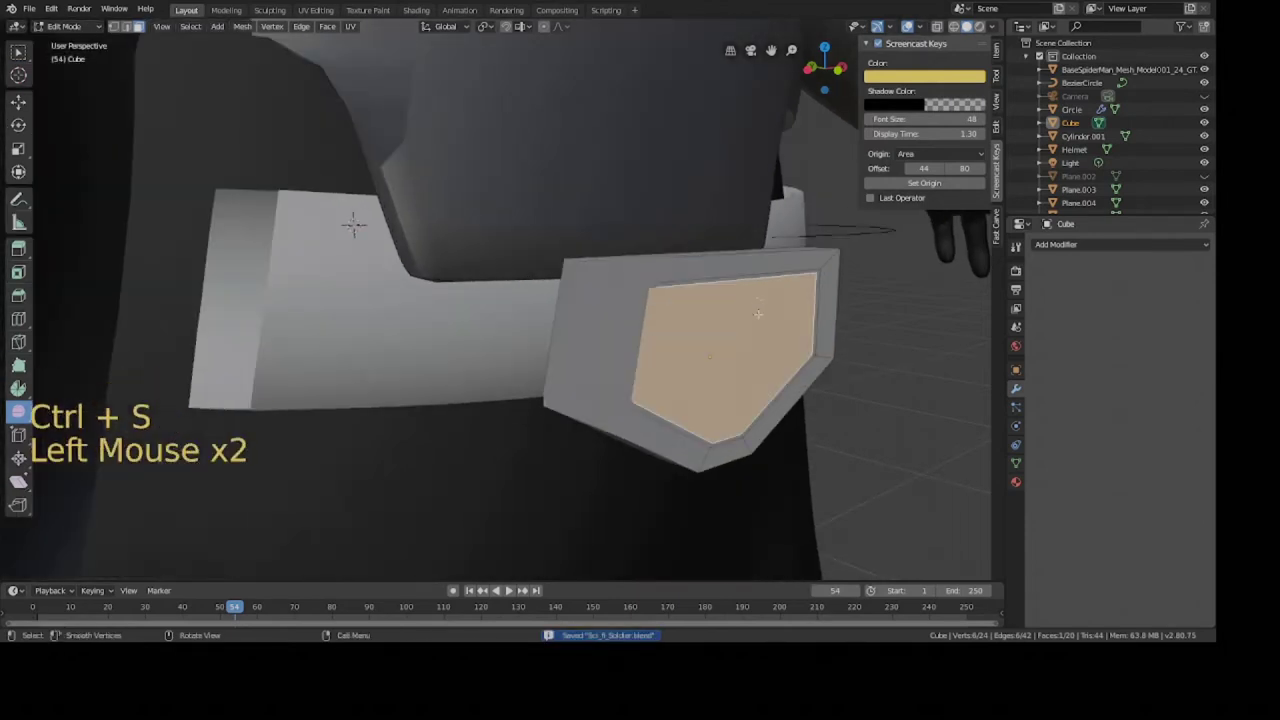
Recess the inner front face about 0.0046 m along Y and scale it down to about 0.94.
{"action": "mouse_move", "coordinate": [758, 314]}
{"action": "middle_mouse_down"}
{"action": "mouse_move", "coordinate": [798, 312]}
{"action": "mouse_move", "coordinate": [783, 311]}
{"action": "middle_mouse_up"}
{"action": "key", "text": "g"}
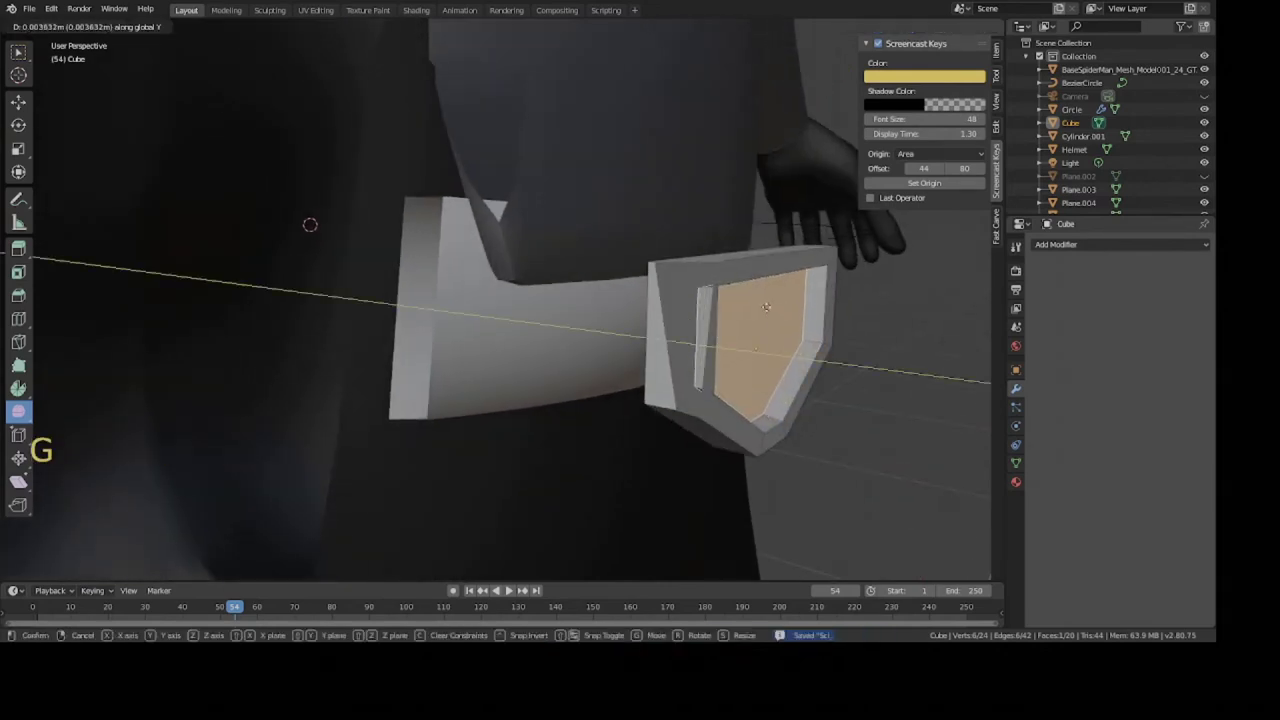
{"action": "left_click", "coordinate": [766, 306]}
{"action": "middle_click_drag", "start_coordinate": [766, 306], "coordinate": [688, 285]}
{"action": "key", "text": "s"}
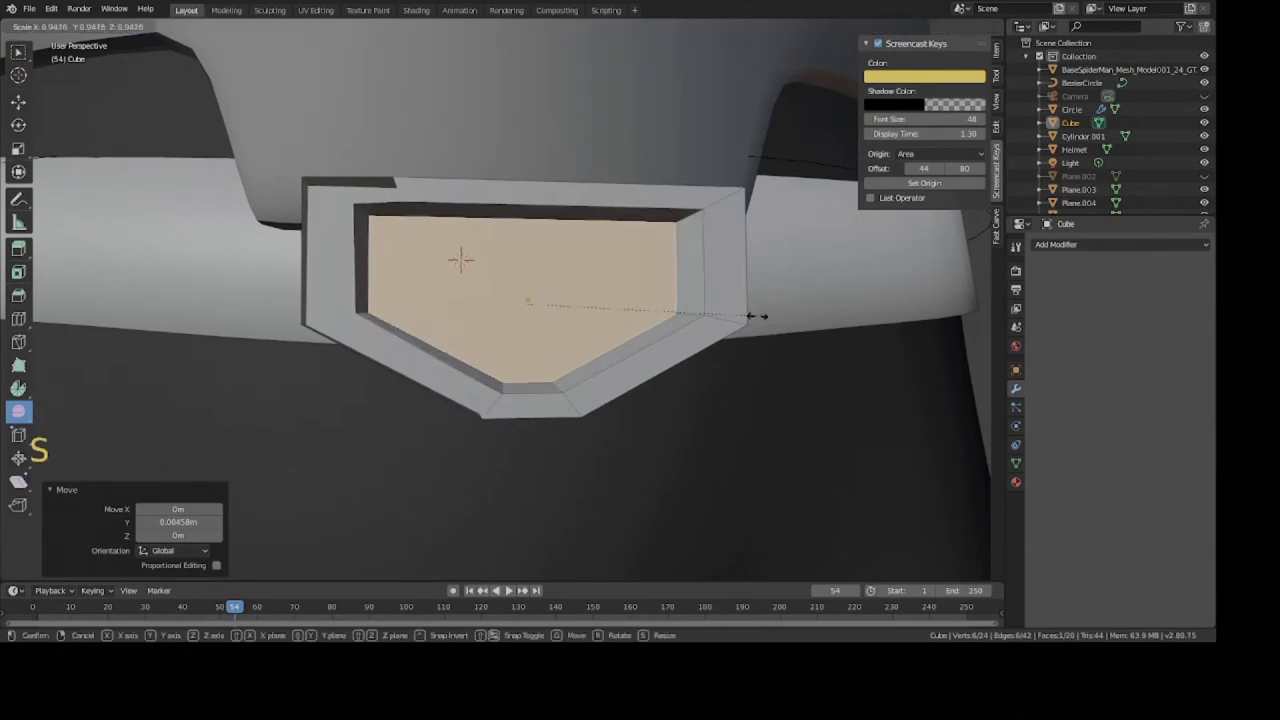
{"action": "left_click", "coordinate": [757, 315]}
Save the file and return the buckle plate to Object Mode.
{"action": "middle_click_drag", "start_coordinate": [757, 315], "coordinate": [633, 313]}
{"action": "scroll", "coordinate": [704, 305], "scroll_direction": "down", "scroll_amount": 3}
{"action": "key", "text": "Tab"}
{"action": "scroll", "coordinate": [640, 288], "scroll_direction": "down", "scroll_amount": 4}
{"action": "key", "text": "ctrl+s"}
{"action": "scroll", "coordinate": [618, 290], "scroll_direction": "up", "scroll_amount": 3}
{"action": "scroll", "coordinate": [666, 310], "scroll_direction": "up", "scroll_amount": 3}
{"action": "key", "text": "Tab"}
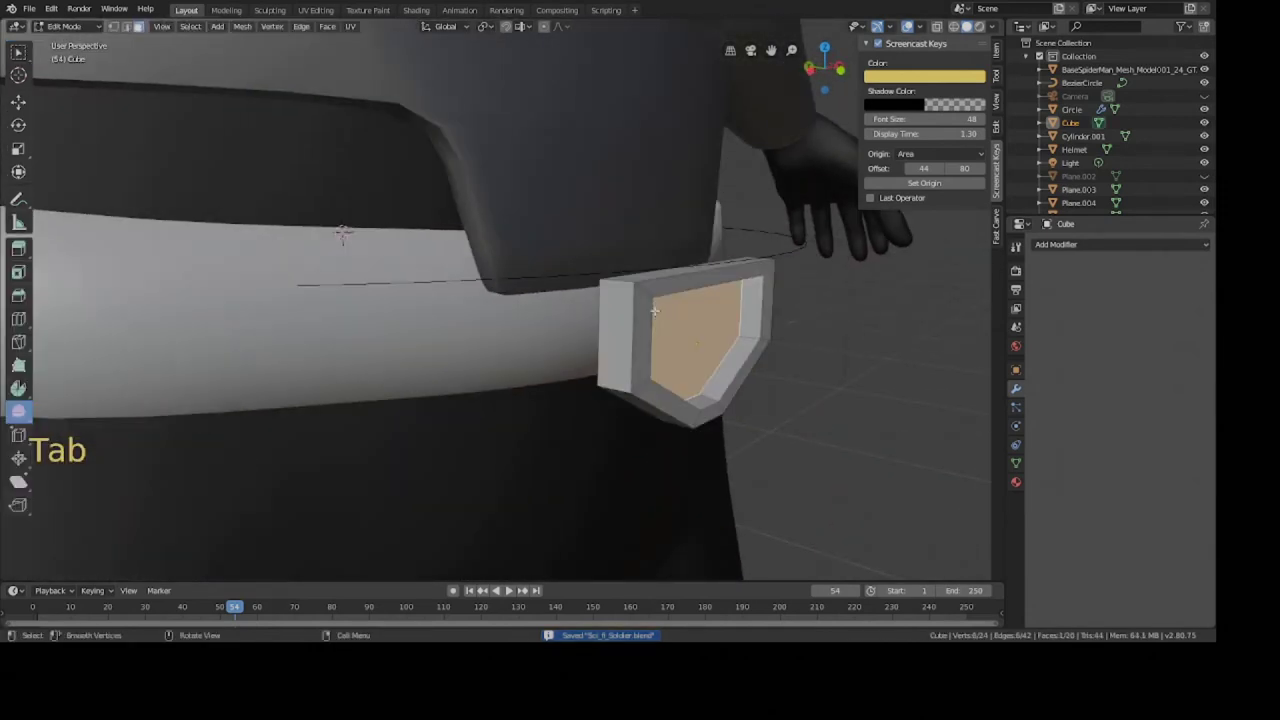
{"action": "key", "text": "ctrl+s"}
{"action": "key", "text": "Tab"}
Move the buckle plate 0.0171 m along Y toward the belt band.
{"action": "middle_click_drag", "start_coordinate": [657, 314], "coordinate": [610, 275]}
{"action": "key", "text": "g"}
{"action": "key", "text": "y"}
{"action": "left_click", "coordinate": [651, 292]}
{"action": "key", "text": "s"}
{"action": "key", "text": "z"}
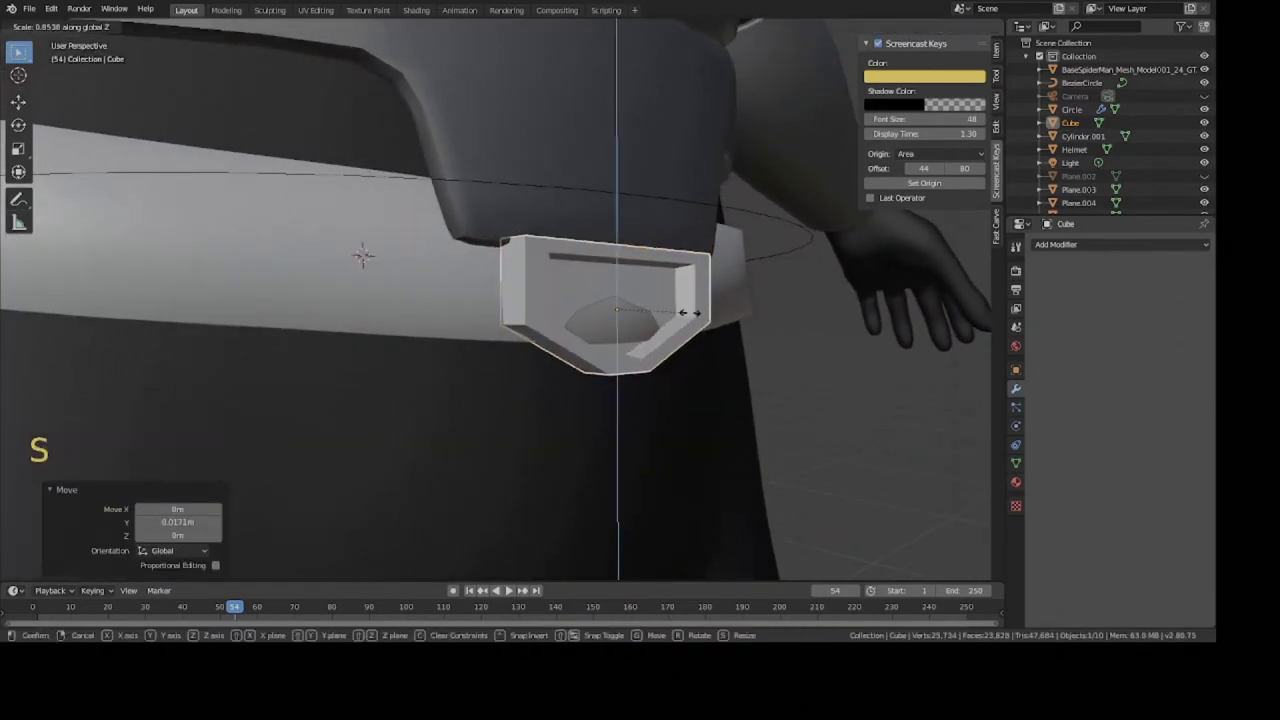
{"action": "right_click", "coordinate": [757, 337]}
Adjust the buckle plate's position along Y, lower it about 0.0037 m along Z and save the file.
{"action": "key", "text": "g"}
{"action": "middle_click_drag", "start_coordinate": [749, 343], "coordinate": [600, 320]}
{"action": "key", "text": "y"}
{"action": "left_click", "coordinate": [658, 300]}
{"action": "key", "text": "g"}
{"action": "key", "text": "z"}
{"action": "left_click", "coordinate": [654, 310]}
{"action": "scroll", "coordinate": [550, 295], "scroll_direction": "down", "scroll_amount": 5}
{"action": "key", "text": "ctrl+s"}
{"action": "scroll", "coordinate": [565, 332], "scroll_direction": "up", "scroll_amount": 4}
{"action": "scroll", "coordinate": [565, 332], "scroll_direction": "up", "scroll_amount": 1}
{"action": "scroll", "coordinate": [497, 305], "scroll_direction": "down", "scroll_amount": 1}
{"action": "scroll", "coordinate": [497, 305], "scroll_direction": "up", "scroll_amount": 5}
{"action": "scroll", "coordinate": [670, 323], "scroll_direction": "down", "scroll_amount": 5}
{"action": "scroll", "coordinate": [600, 320], "scroll_direction": "up", "scroll_amount": 2}
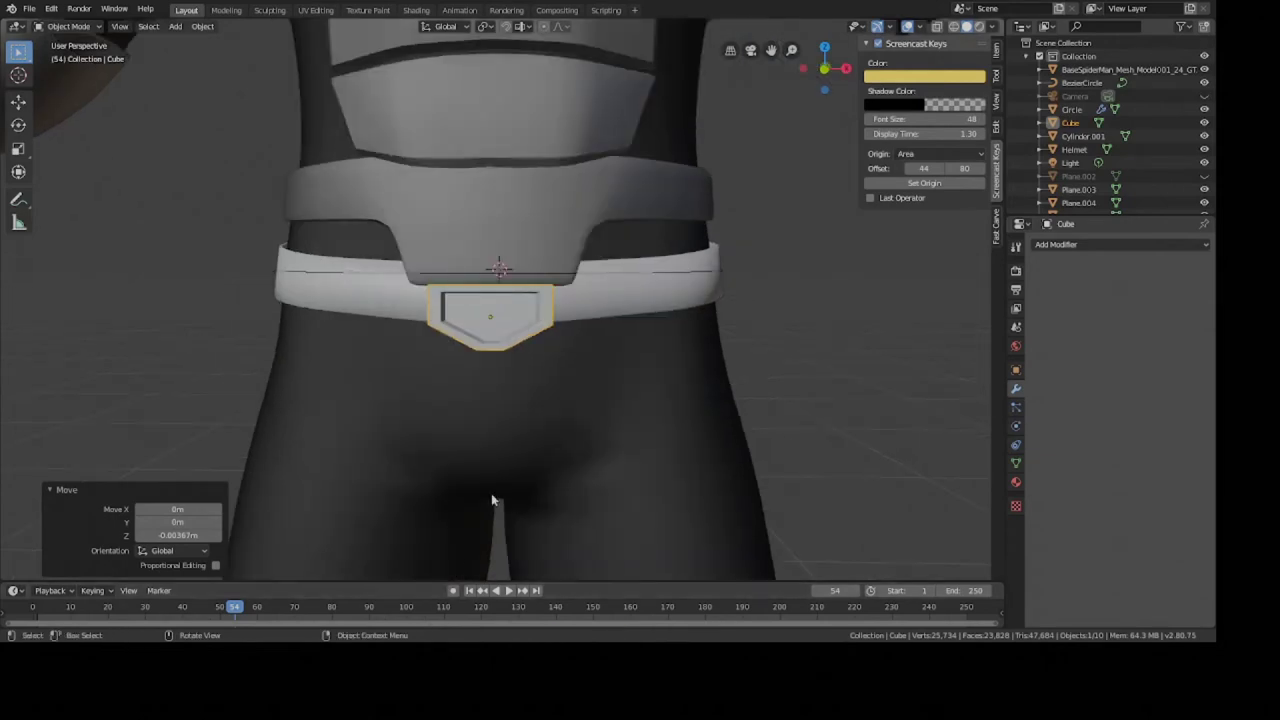
Add a cube mesh at the soldier's waist and scale it down uniformly to about 0.048.
{"action": "scroll", "coordinate": [588, 390], "scroll_direction": "up", "scroll_amount": 1}
{"action": "scroll", "coordinate": [620, 355], "scroll_direction": "up", "scroll_amount": 2}
{"action": "scroll", "coordinate": [637, 346], "scroll_direction": "down", "scroll_amount": 1}
{"action": "scroll", "coordinate": [637, 346], "scroll_direction": "down", "scroll_amount": 1}
{"action": "middle_click_drag", "start_coordinate": [637, 346], "coordinate": [491, 343]}
{"action": "middle_click_drag", "start_coordinate": [649, 323], "coordinate": [718, 294]}
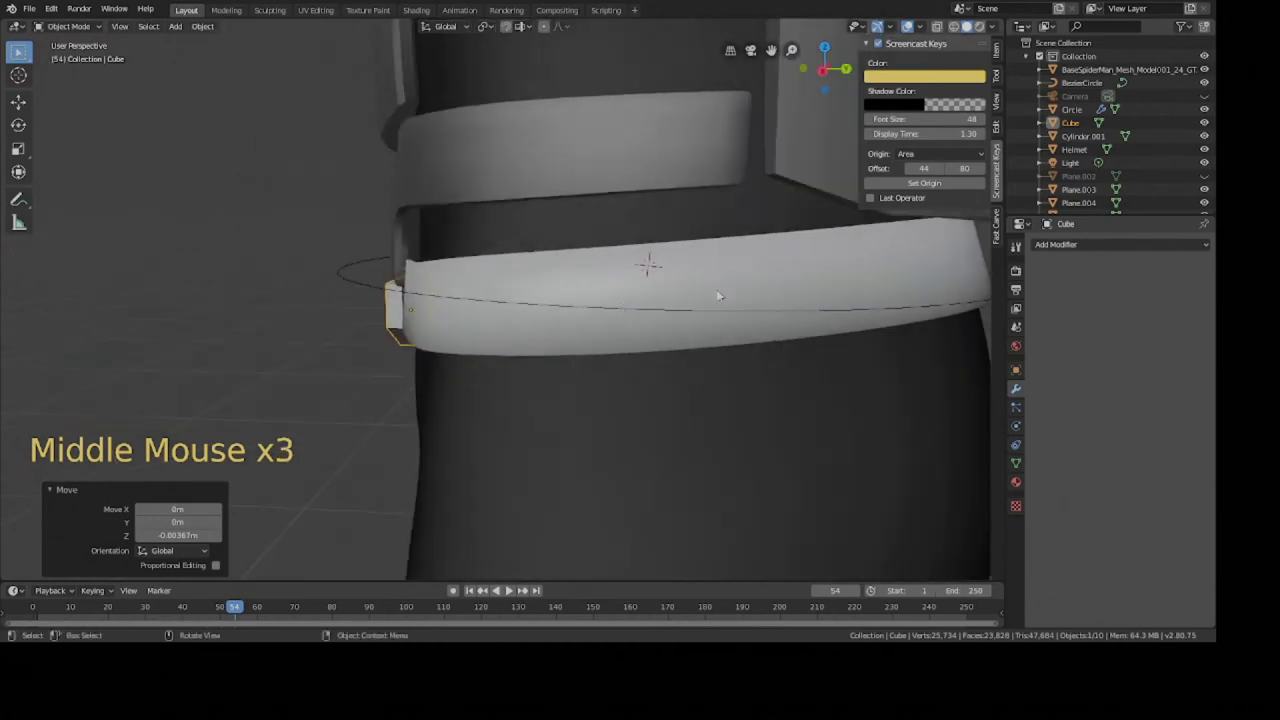
{"action": "scroll", "coordinate": [496, 326], "scroll_direction": "down", "scroll_amount": 3}
{"action": "middle_click_drag", "start_coordinate": [496, 326], "coordinate": [626, 331]}
{"action": "key", "text": "shift+a"}
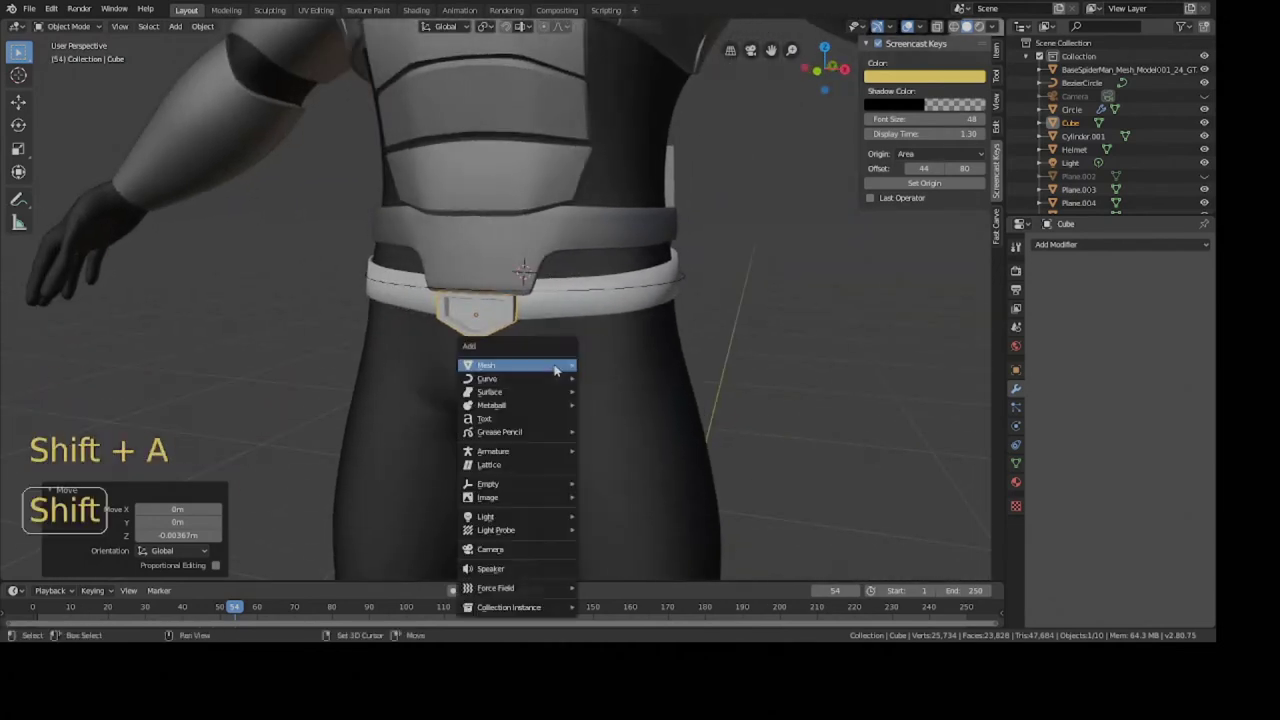
{"action": "mouse_move", "coordinate": [555, 370]}
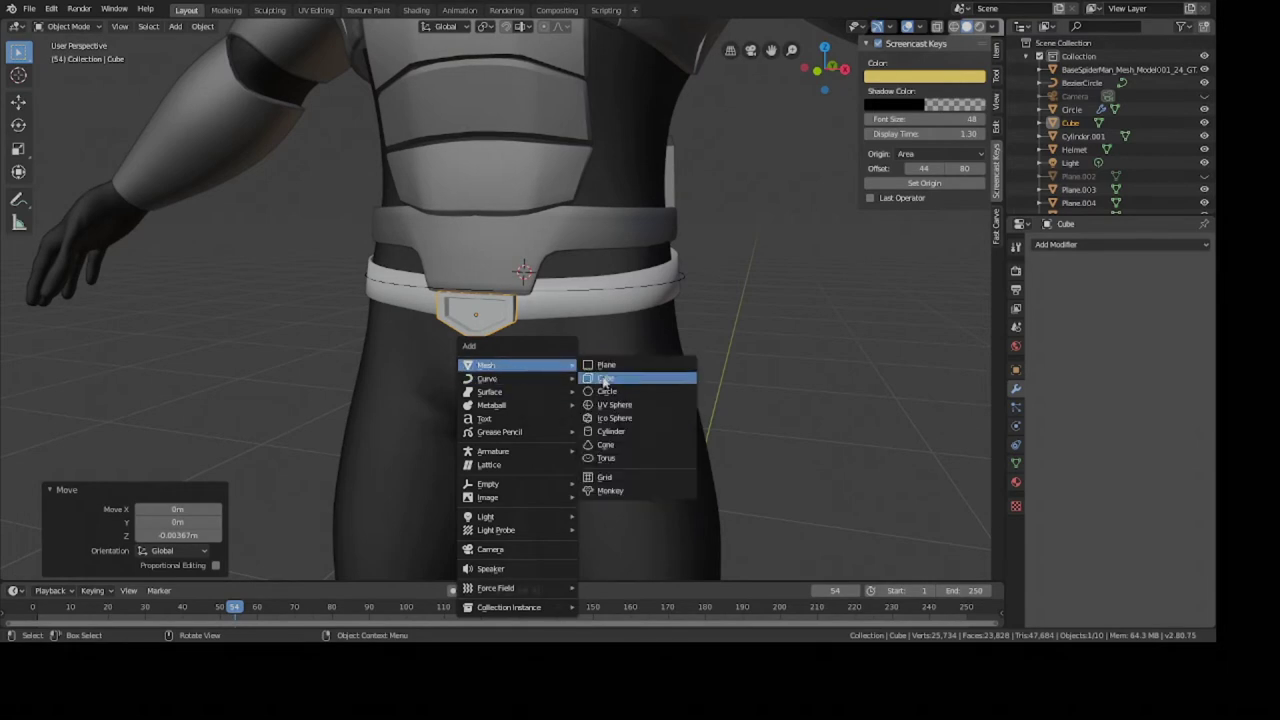
{"action": "left_click", "coordinate": [604, 381]}
{"action": "scroll", "coordinate": [604, 381], "scroll_direction": "down", "scroll_amount": 3}
{"action": "key", "text": "s"}
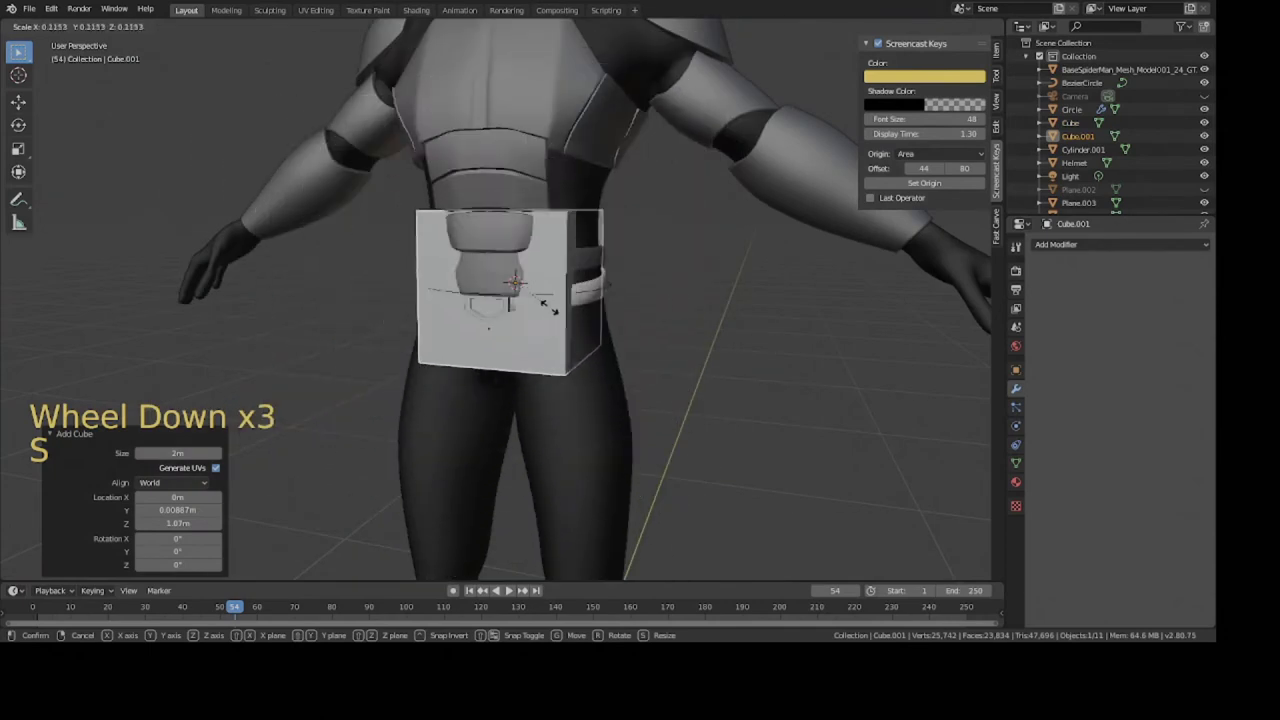
{"action": "left_click", "coordinate": [529, 305]}
Move the small cube about 0.275 m along X, out beside the hips, and save the file.
{"action": "middle_click_drag", "start_coordinate": [529, 305], "coordinate": [567, 340]}
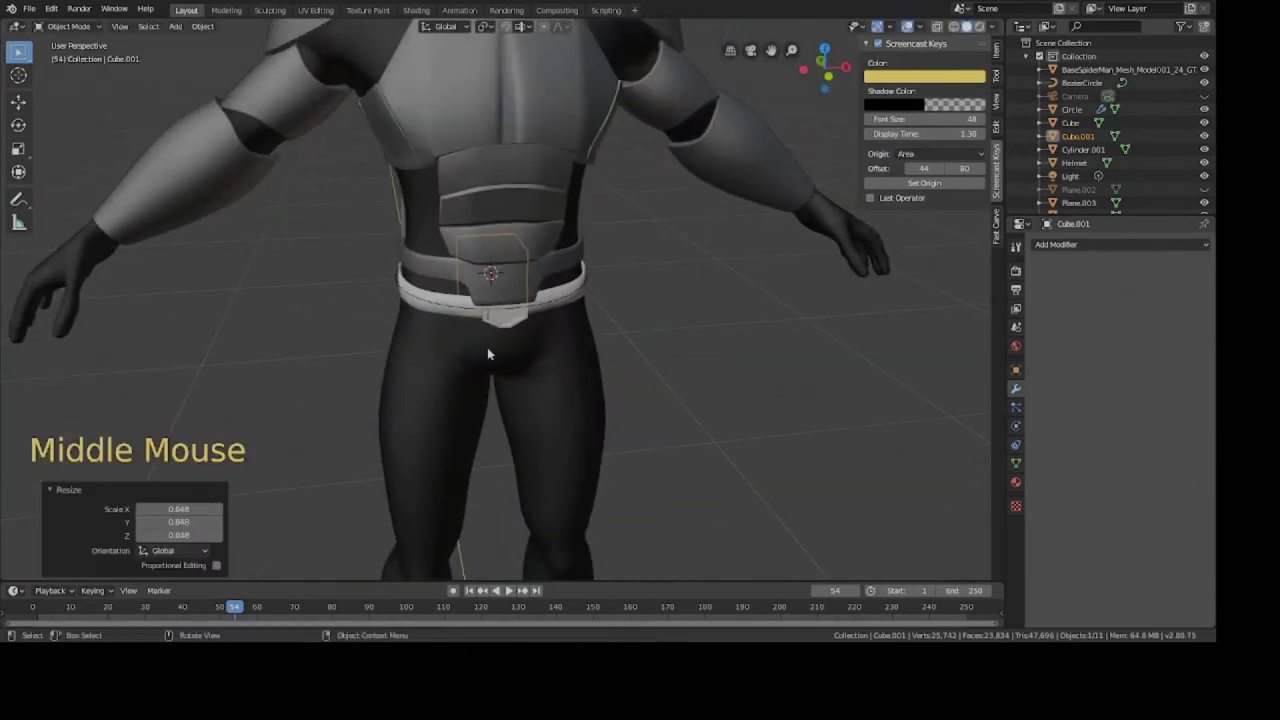
{"action": "key", "text": "g"}
{"action": "key", "text": "x"}
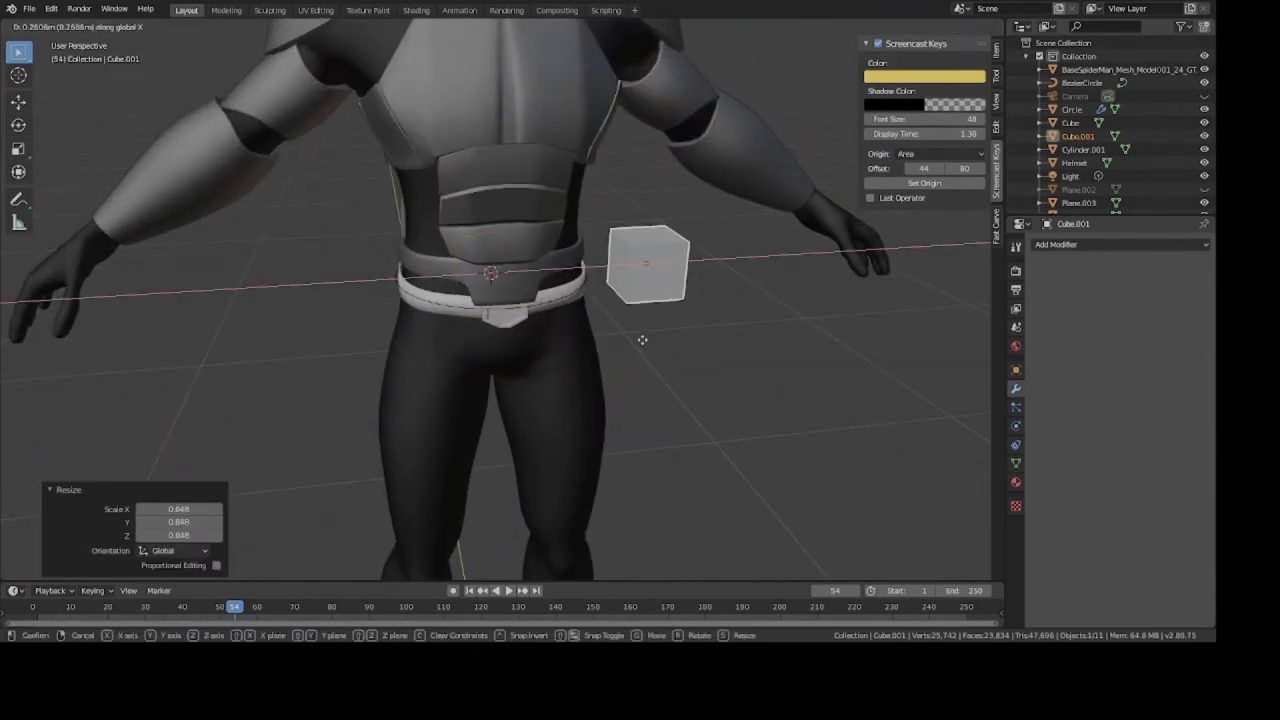
{"action": "left_click", "coordinate": [650, 338]}
{"action": "middle_click_drag", "start_coordinate": [644, 321], "coordinate": [605, 334]}
{"action": "middle_click_drag", "start_coordinate": [605, 334], "coordinate": [554, 348], "text": "shift"}
{"action": "scroll", "coordinate": [566, 346], "scroll_direction": "up", "scroll_amount": 4}
{"action": "key", "text": "ctrl+s"}
Flatten the cube along Y into a thin, upright pouch block and save the file.
{"action": "middle_click_drag", "start_coordinate": [554, 348], "coordinate": [542, 350], "text": "shift"}
{"action": "scroll", "coordinate": [643, 357], "scroll_direction": "up", "scroll_amount": 3}
{"action": "middle_click_drag", "start_coordinate": [643, 357], "coordinate": [757, 405]}
{"action": "key", "text": "s"}
{"action": "key", "text": "y"}
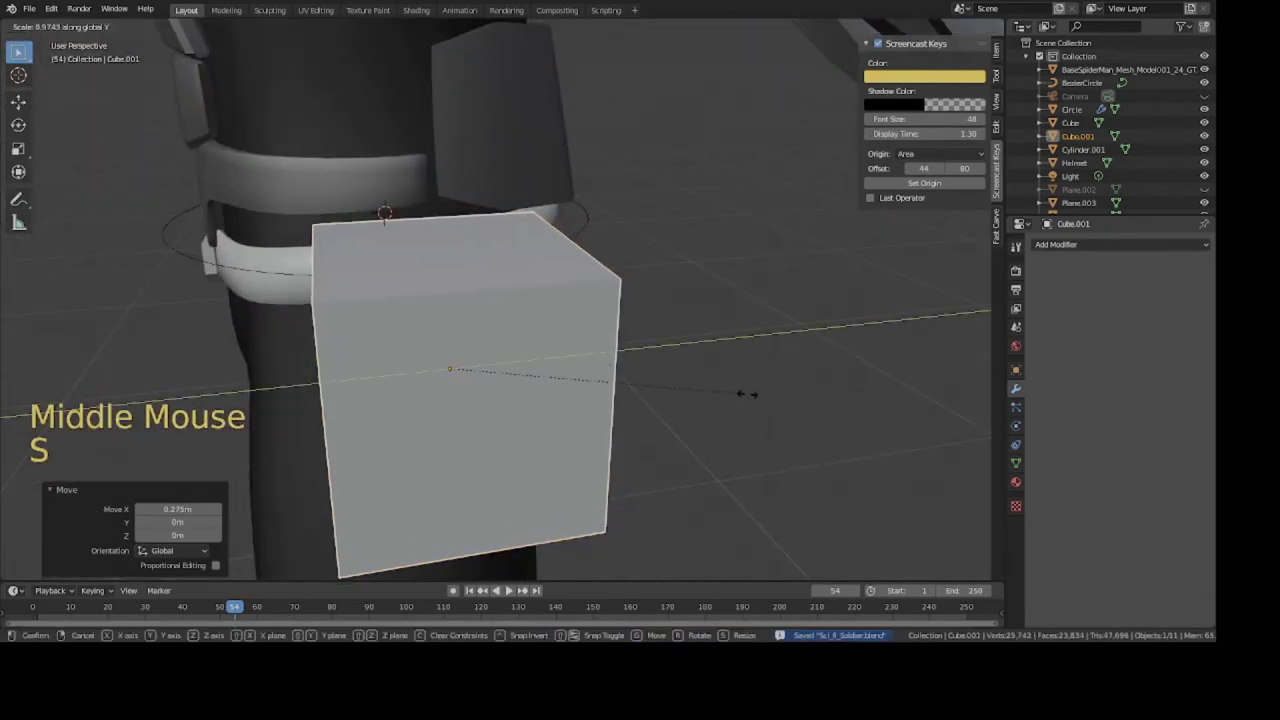
{"action": "left_click", "coordinate": [486, 344]}
{"action": "middle_click_drag", "start_coordinate": [486, 344], "coordinate": [578, 364]}
{"action": "scroll", "coordinate": [630, 344], "scroll_direction": "up", "scroll_amount": 2}
{"action": "key", "text": "ctrl+s"}
Cut two closely spaced horizontal edge loops around the upper part of the pouch block in Edit Mode.
{"action": "scroll", "coordinate": [608, 334], "scroll_direction": "down", "scroll_amount": 3}
{"action": "scroll", "coordinate": [574, 330], "scroll_direction": "up", "scroll_amount": 3}
{"action": "key", "text": "Tab"}
{"action": "scroll", "coordinate": [566, 314], "scroll_direction": "down", "scroll_amount": 3}
{"action": "key", "text": "ctrl+r"}
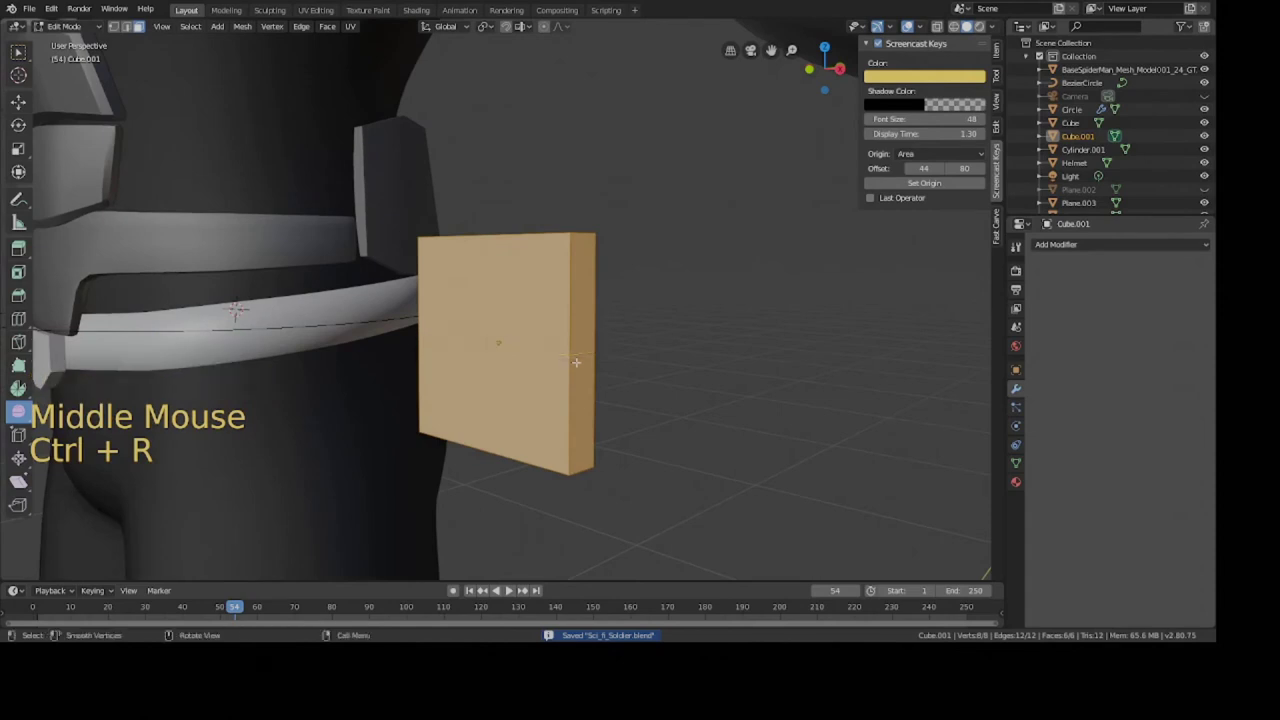
{"action": "key", "text": "ctrl+r"}
{"action": "left_click", "coordinate": [573, 372]}
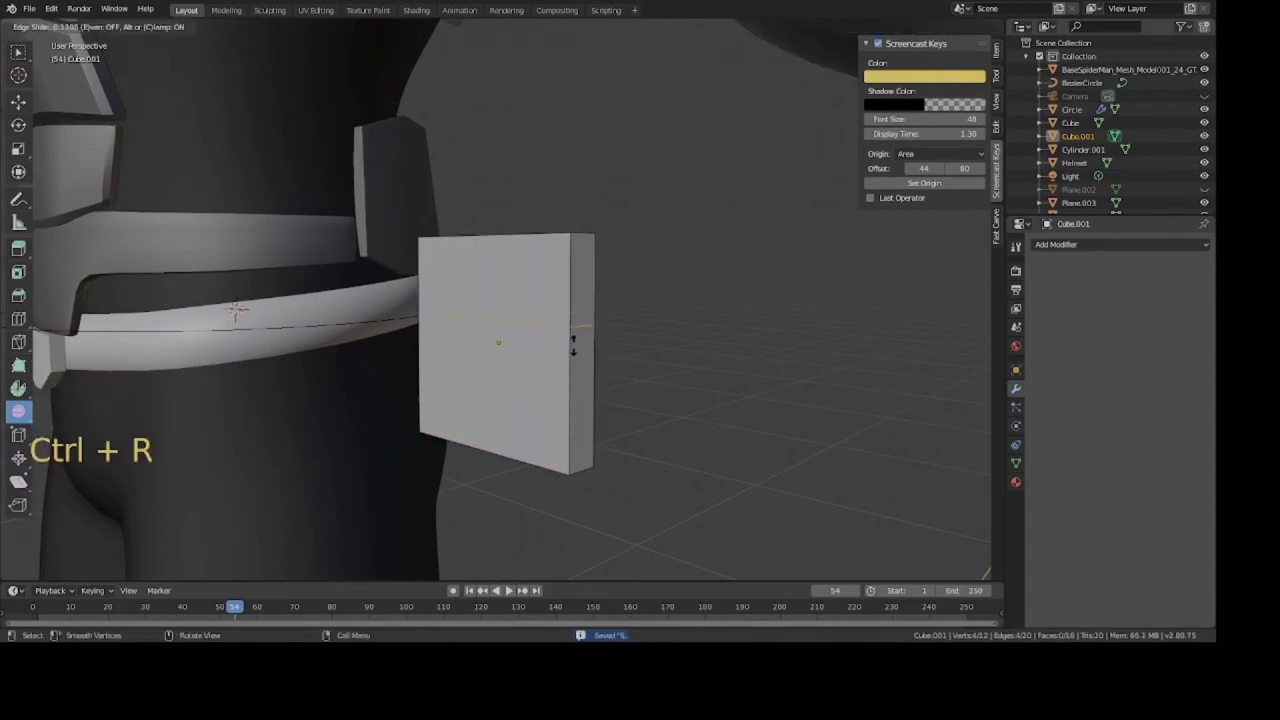
{"action": "left_click", "coordinate": [559, 303]}
{"action": "key", "text": "ctrl+r"}
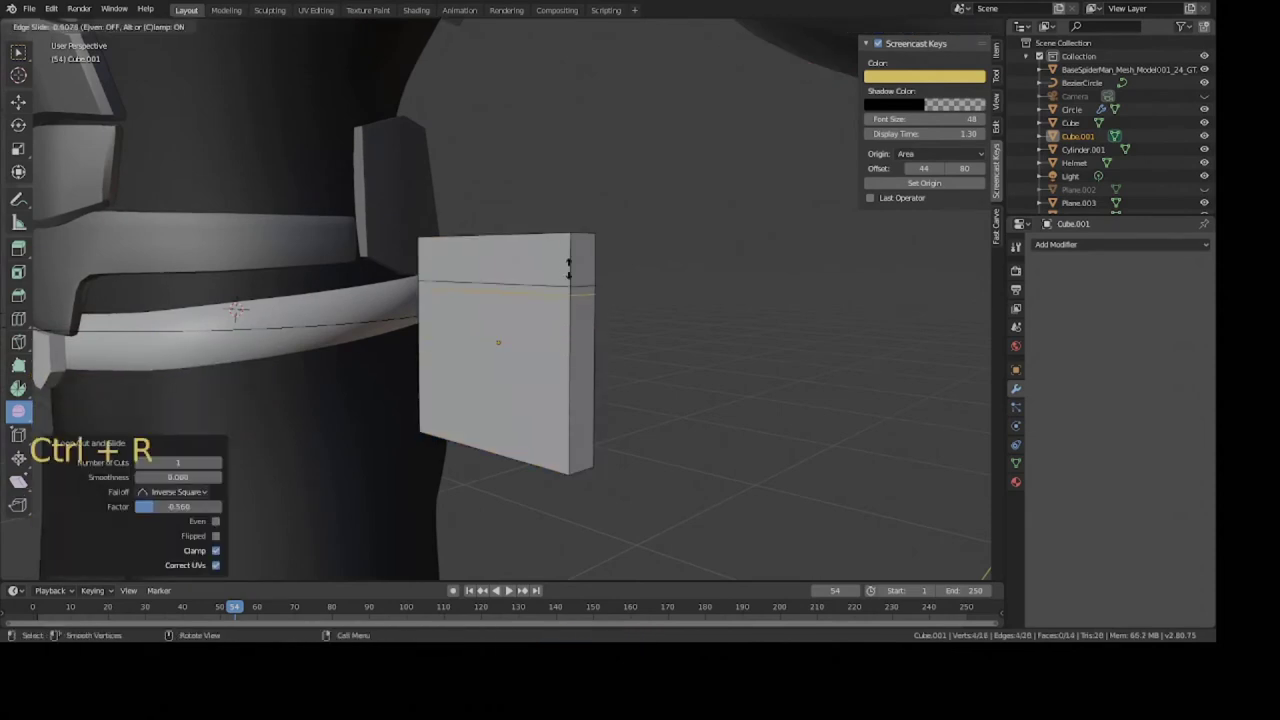
{"action": "left_click", "coordinate": [526, 289]}
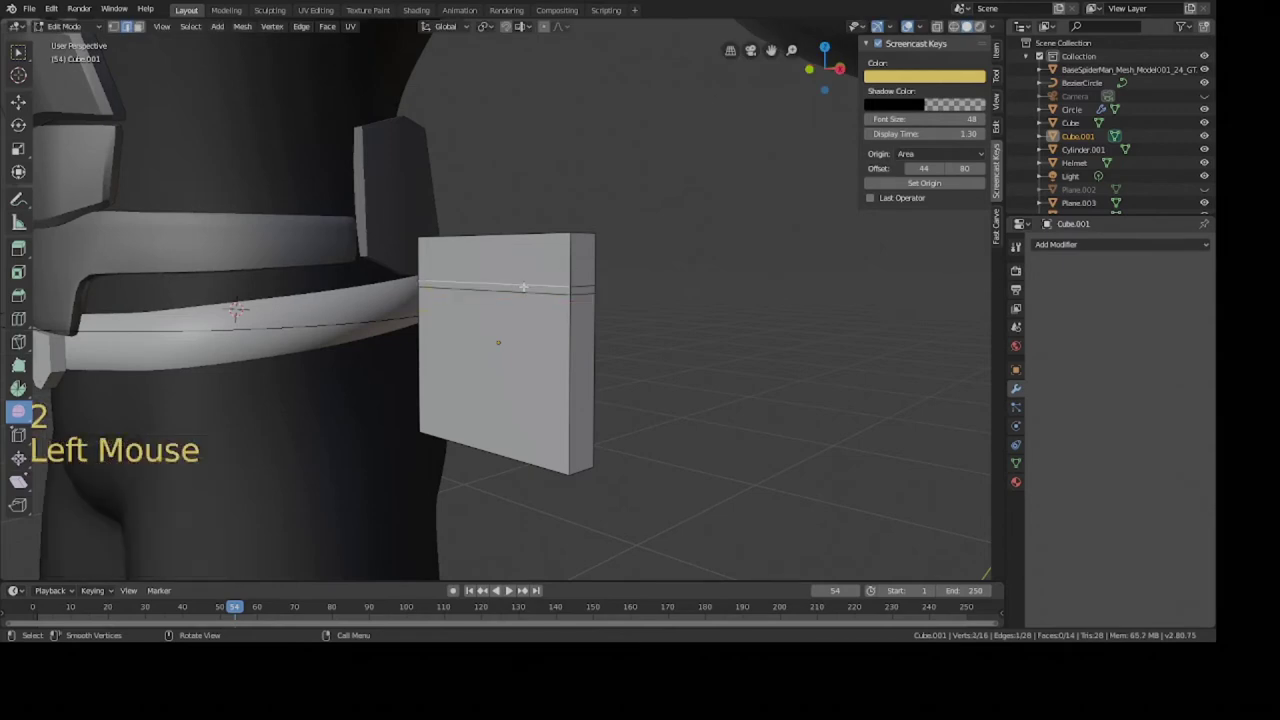
Pull the front edge of the upper loop outward to form an overhanging pouch flap, return to Object Mode and save.
{"action": "scroll", "coordinate": [526, 289], "scroll_direction": "up", "scroll_amount": 2}
{"action": "middle_click_drag", "start_coordinate": [526, 289], "coordinate": [671, 347]}
{"action": "key", "text": "g"}
{"action": "key", "text": "Tab"}
{"action": "scroll", "coordinate": [465, 298], "scroll_direction": "down", "scroll_amount": 1}
{"action": "key", "text": "g"}
{"action": "left_click", "coordinate": [503, 291]}
{"action": "key", "text": "g"}
{"action": "left_click", "coordinate": [505, 299]}
{"action": "key", "text": "Tab"}
{"action": "key", "text": "ctrl+s"}
Apply smooth shading to the pouch and inspect its surface from several angles.
{"action": "scroll", "coordinate": [564, 380], "scroll_direction": "down", "scroll_amount": 4}
{"action": "scroll", "coordinate": [539, 353], "scroll_direction": "up", "scroll_amount": 1}
{"action": "scroll", "coordinate": [539, 353], "scroll_direction": "up", "scroll_amount": 3}
{"action": "scroll", "coordinate": [640, 310], "scroll_direction": "up", "scroll_amount": 3}
{"action": "scroll", "coordinate": [671, 347], "scroll_direction": "down", "scroll_amount": 4}
{"action": "right_click", "coordinate": [565, 330]}
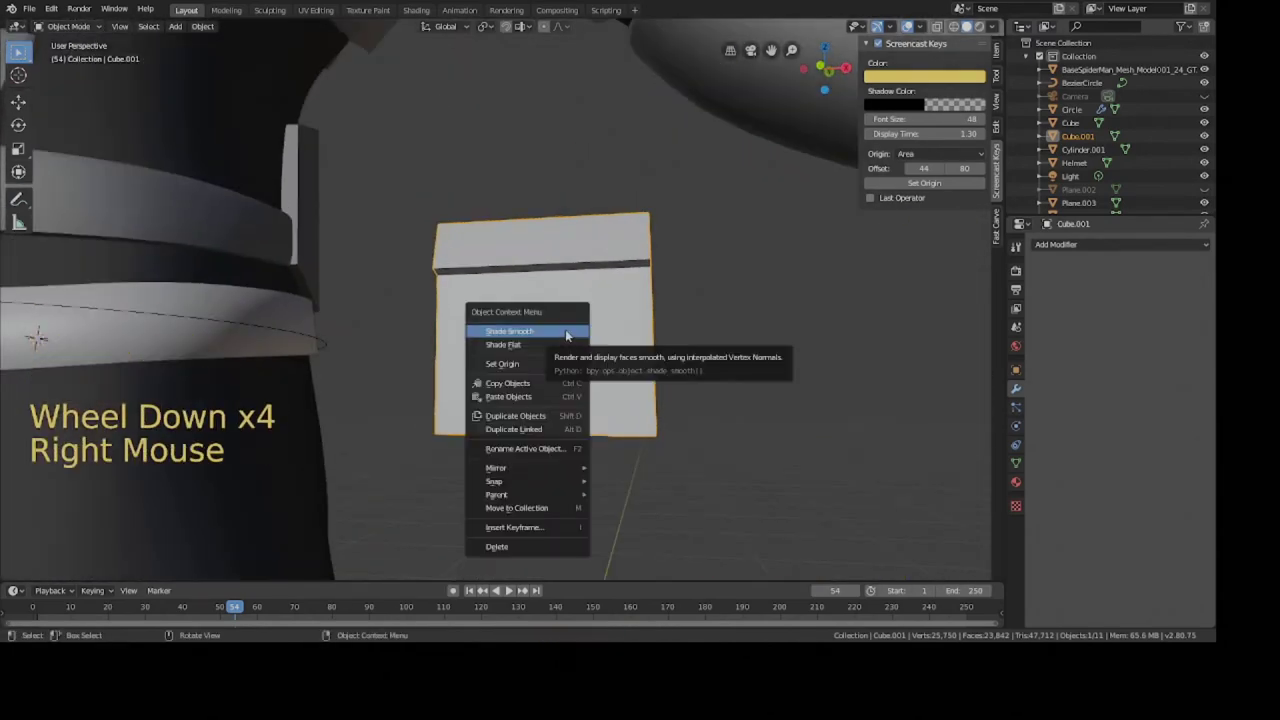
{"action": "left_click", "coordinate": [565, 330]}
{"action": "mouse_move", "coordinate": [565, 330]}
{"action": "middle_mouse_down"}
{"action": "mouse_move", "coordinate": [523, 338]}
{"action": "mouse_move", "coordinate": [583, 354]}
{"action": "mouse_move", "coordinate": [563, 309]}
{"action": "middle_mouse_up"}
{"action": "scroll", "coordinate": [583, 354], "scroll_direction": "up", "scroll_amount": 4}
{"action": "scroll", "coordinate": [571, 326], "scroll_direction": "down", "scroll_amount": 3}
Save the file and add a supporting horizontal edge loop to the pouch body, just beneath the flap.
{"action": "key", "text": "Tab"}
{"action": "scroll", "coordinate": [583, 325], "scroll_direction": "up", "scroll_amount": 1}
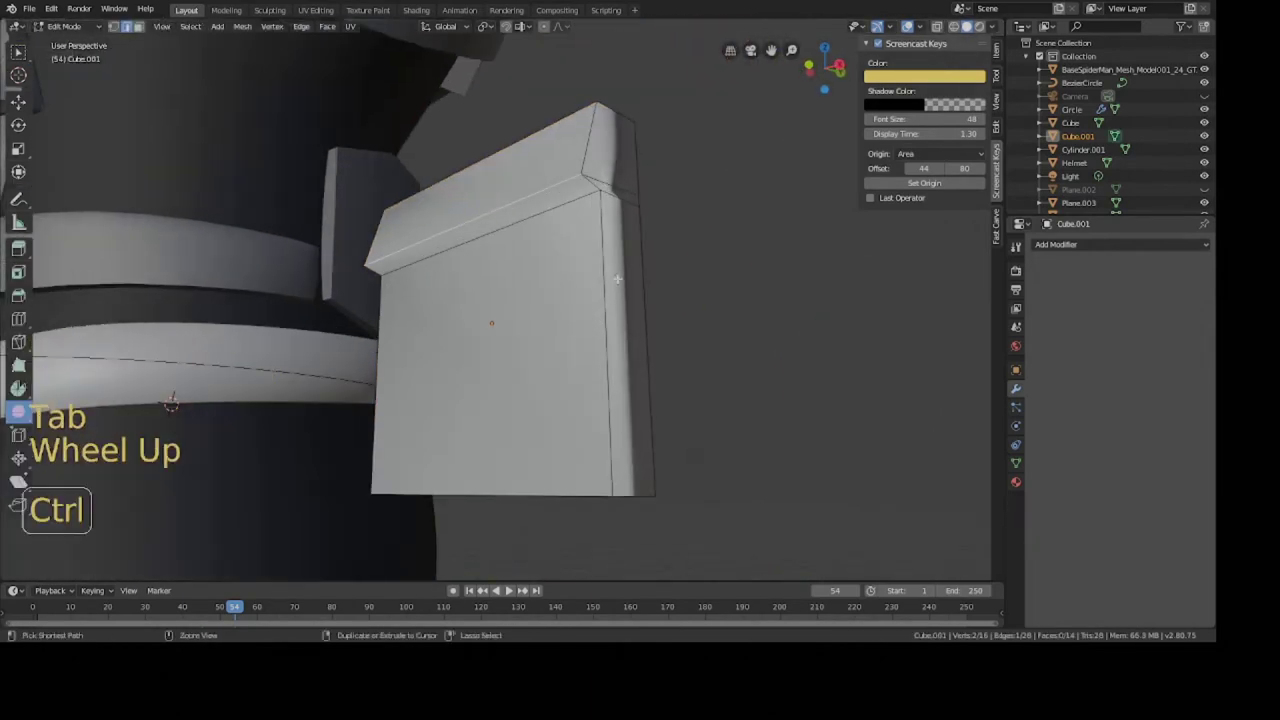
{"action": "key", "text": "ctrl+s"}
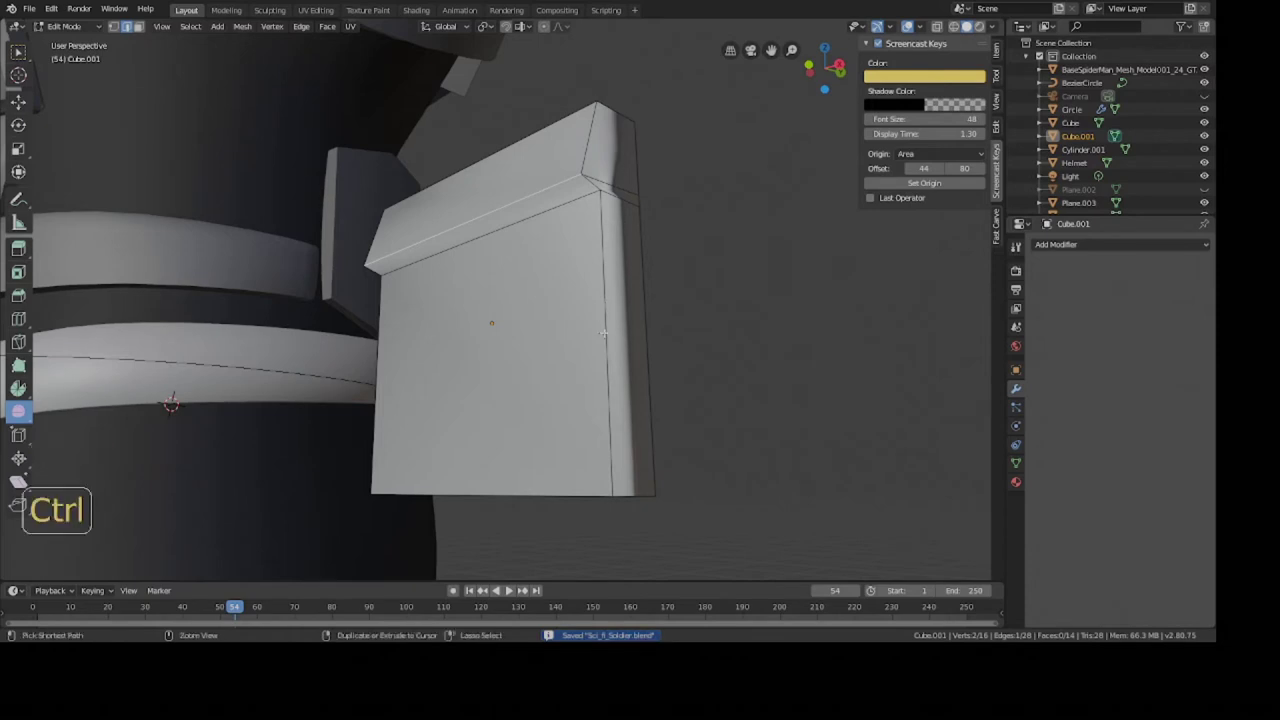
{"action": "key", "text": "ctrl+r"}
{"action": "left_click", "coordinate": [608, 338]}
{"action": "left_click", "coordinate": [604, 190]}
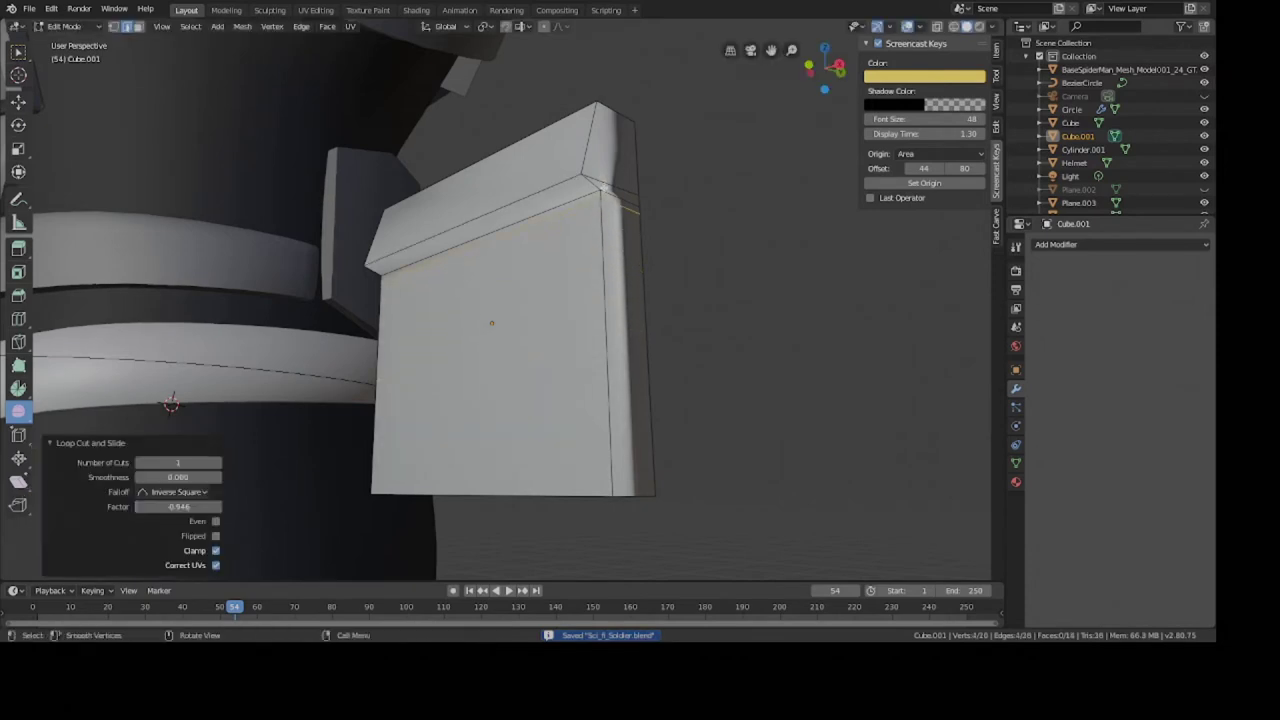
Add two supporting edge loops around the pouch, close to its back and front faces, and save the file.
{"action": "middle_click_drag", "start_coordinate": [604, 190], "coordinate": [480, 296]}
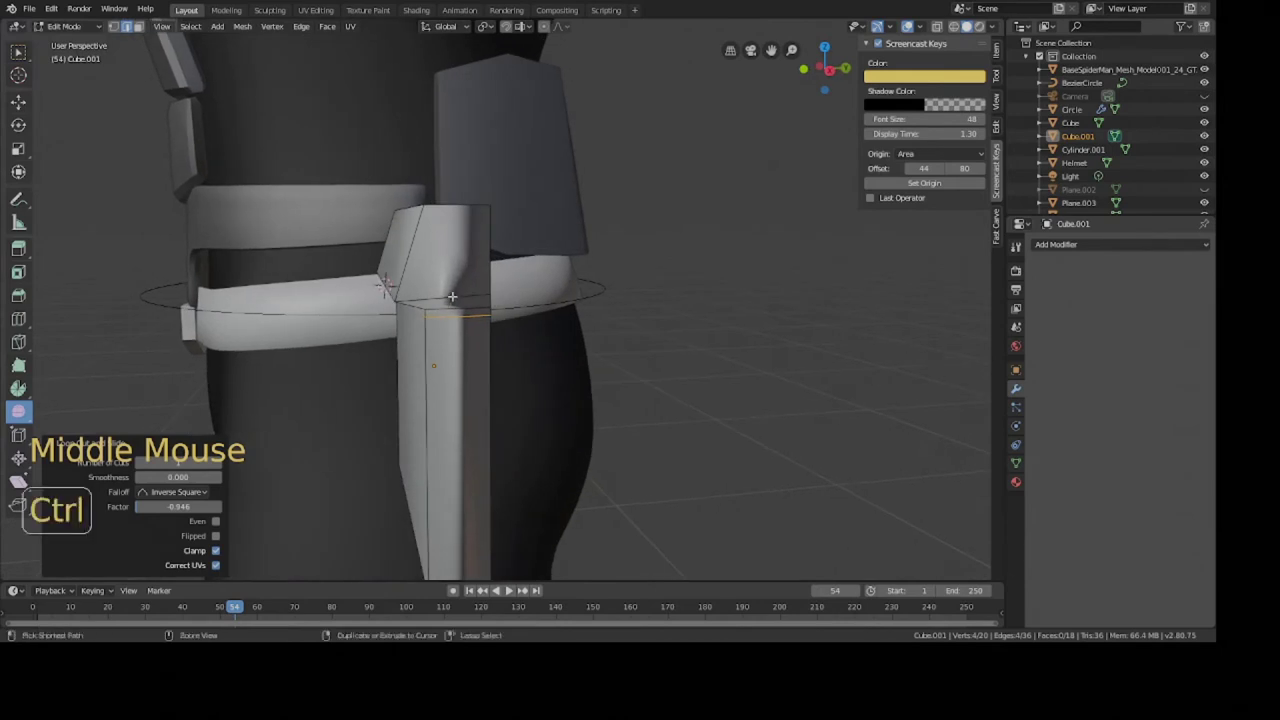
{"action": "key", "text": "ctrl+r"}
{"action": "left_click", "coordinate": [480, 296]}
{"action": "left_click", "coordinate": [463, 292]}
{"action": "key", "text": "ctrl+r"}
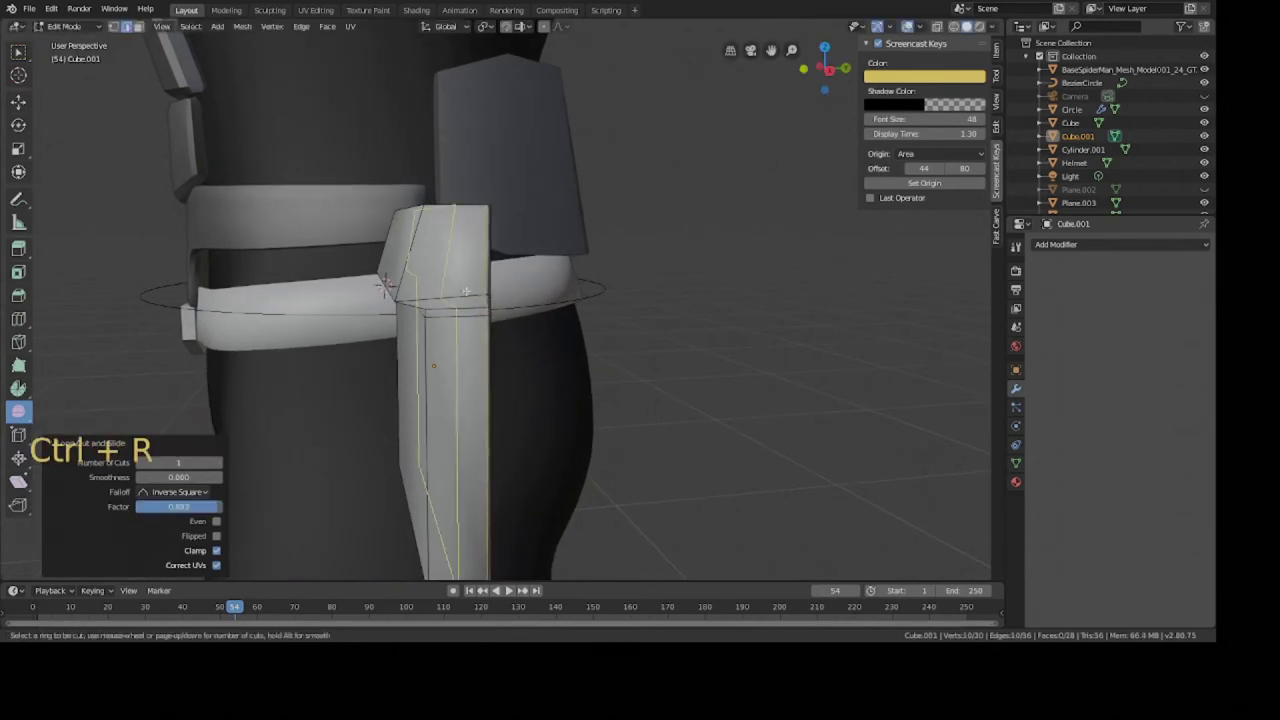
{"action": "left_click", "coordinate": [466, 291]}
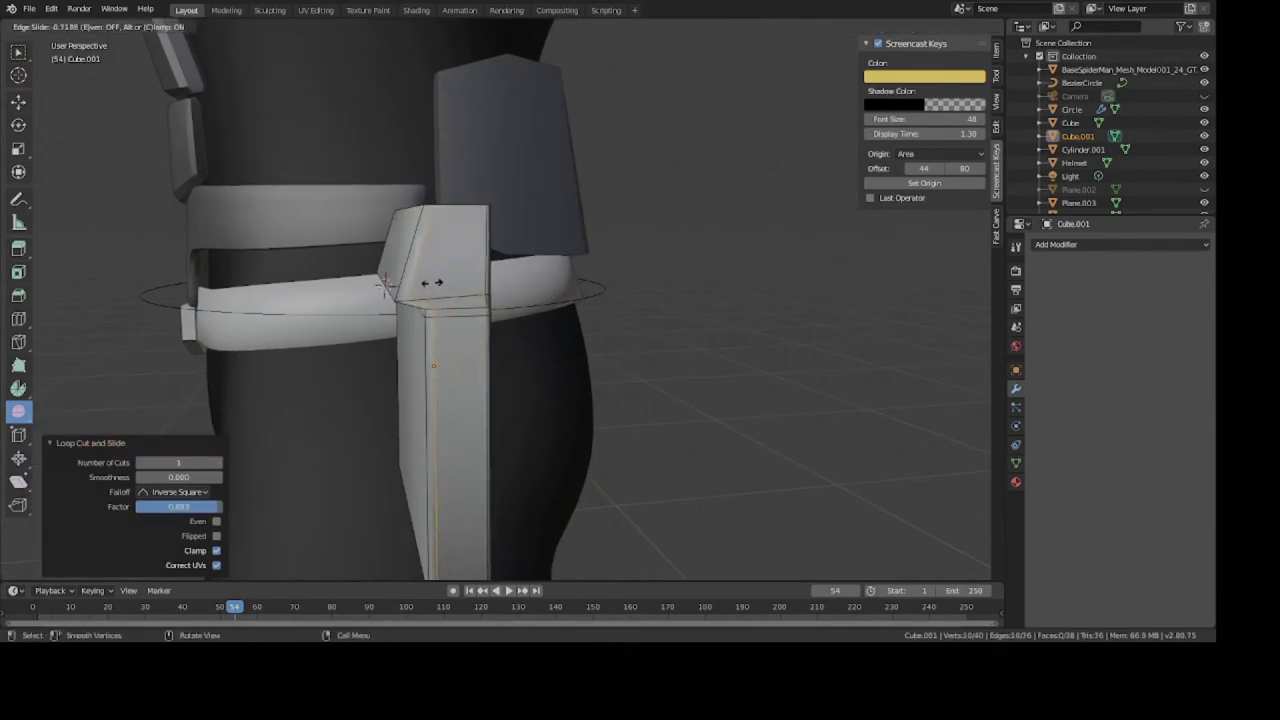
{"action": "left_click", "coordinate": [433, 283]}
{"action": "key", "text": "ctrl+s"}
Add vertical supporting edge loops near both side ends of the pouch and check the shading in Object Mode.
{"action": "middle_click_drag", "start_coordinate": [448, 294], "coordinate": [583, 307]}
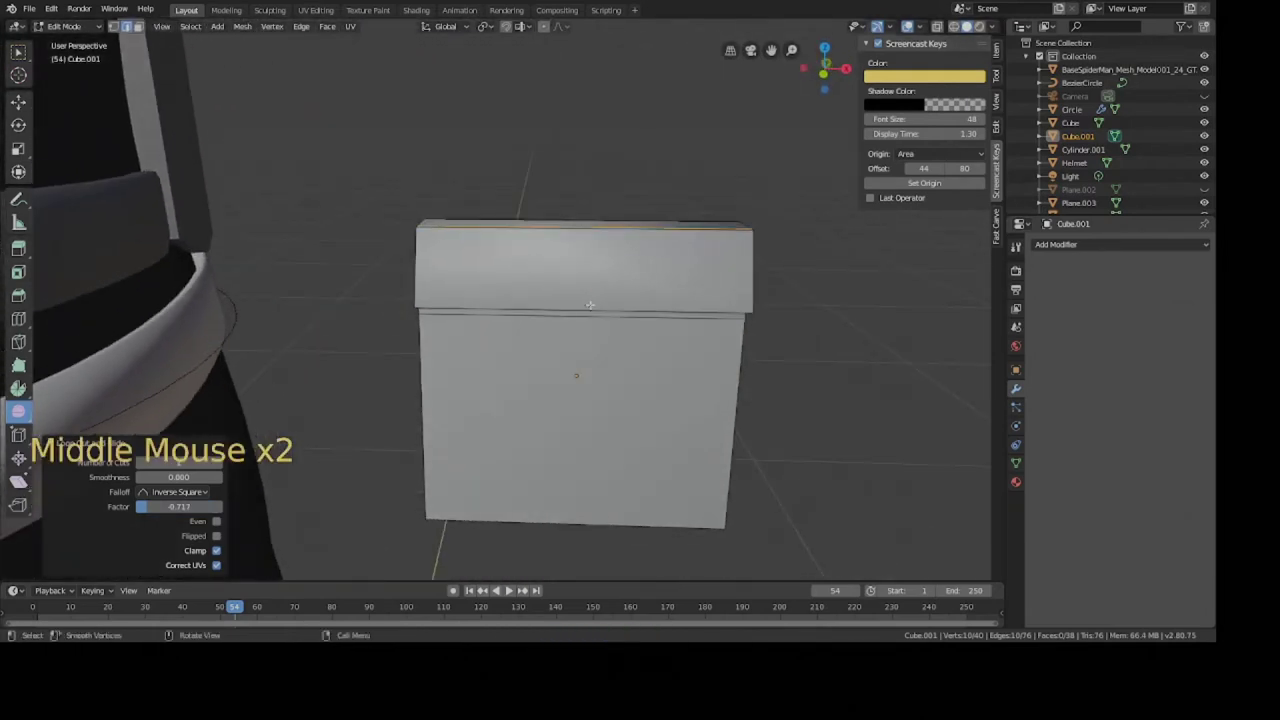
{"action": "key", "text": "ctrl+r"}
{"action": "left_click", "coordinate": [586, 305]}
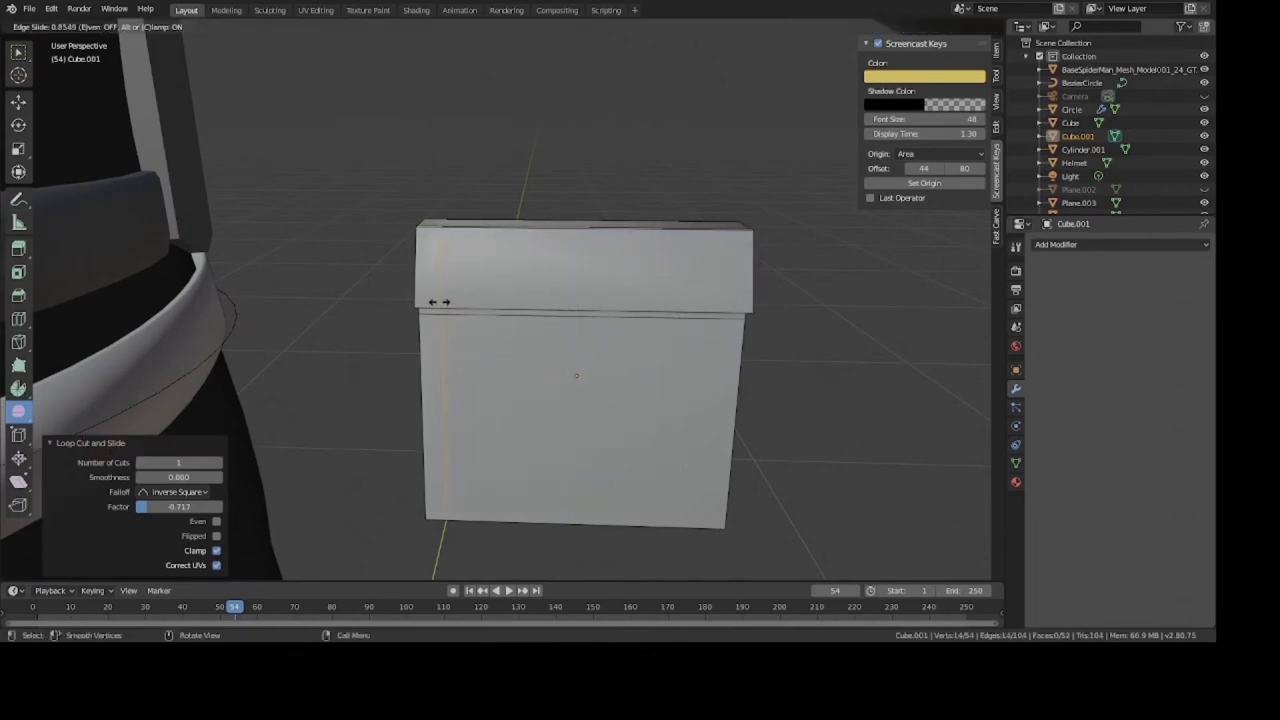
{"action": "left_click", "coordinate": [525, 313]}
{"action": "key", "text": "ctrl+r"}
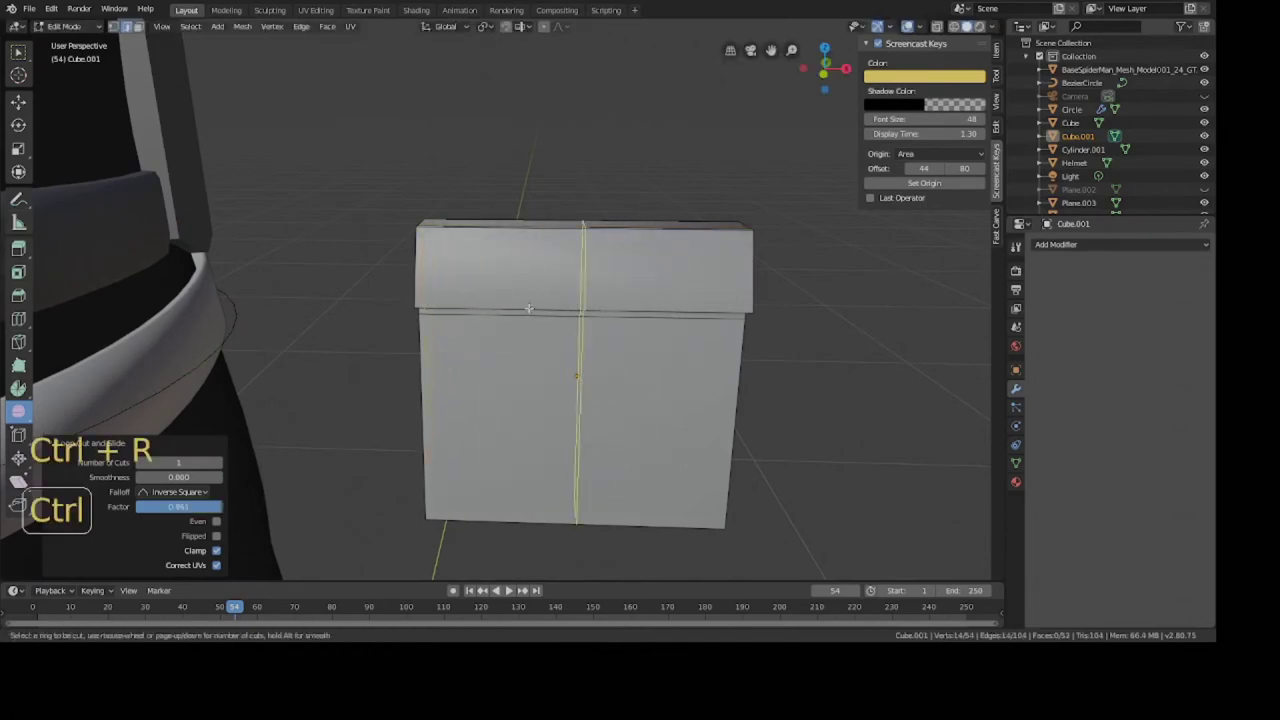
{"action": "left_click", "coordinate": [586, 305]}
{"action": "key", "text": "Tab"}
{"action": "scroll", "coordinate": [566, 323], "scroll_direction": "down", "scroll_amount": 2}
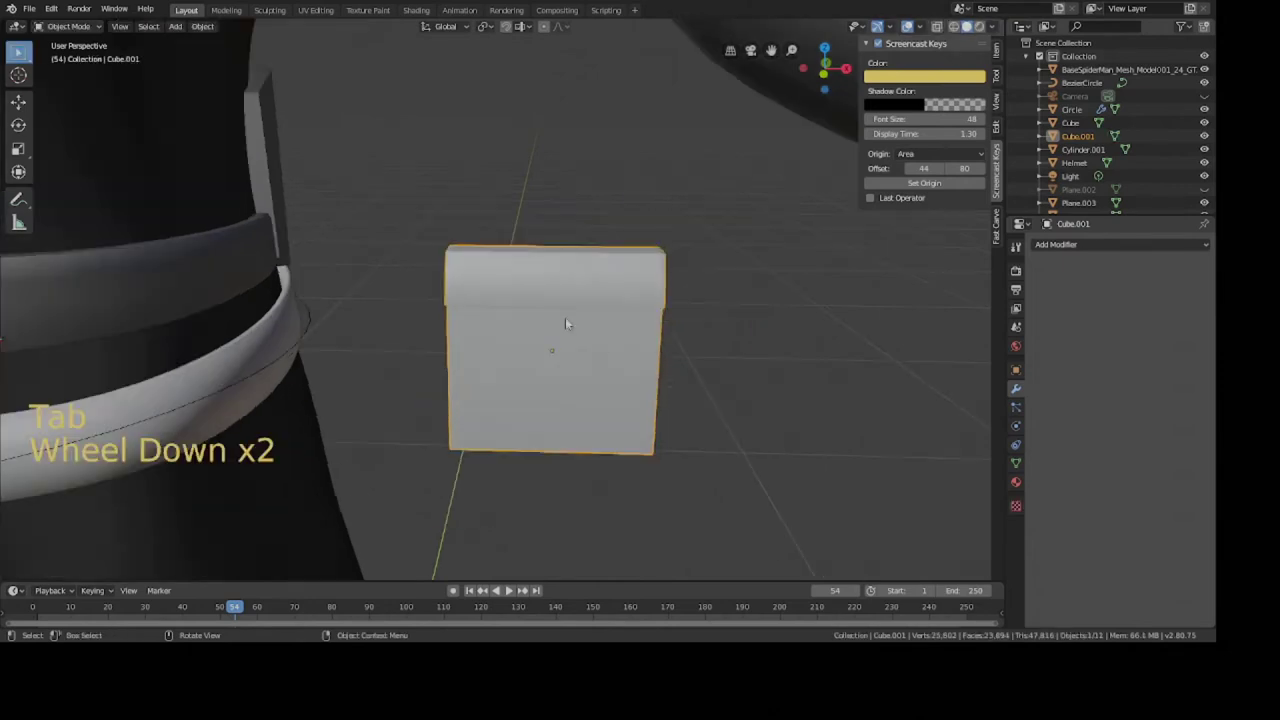
{"action": "middle_click_drag", "start_coordinate": [566, 323], "coordinate": [587, 273]}
Add a supporting edge loop around the narrow ledge under the pouch flap and check it in Object Mode.
{"action": "key", "text": "Tab"}
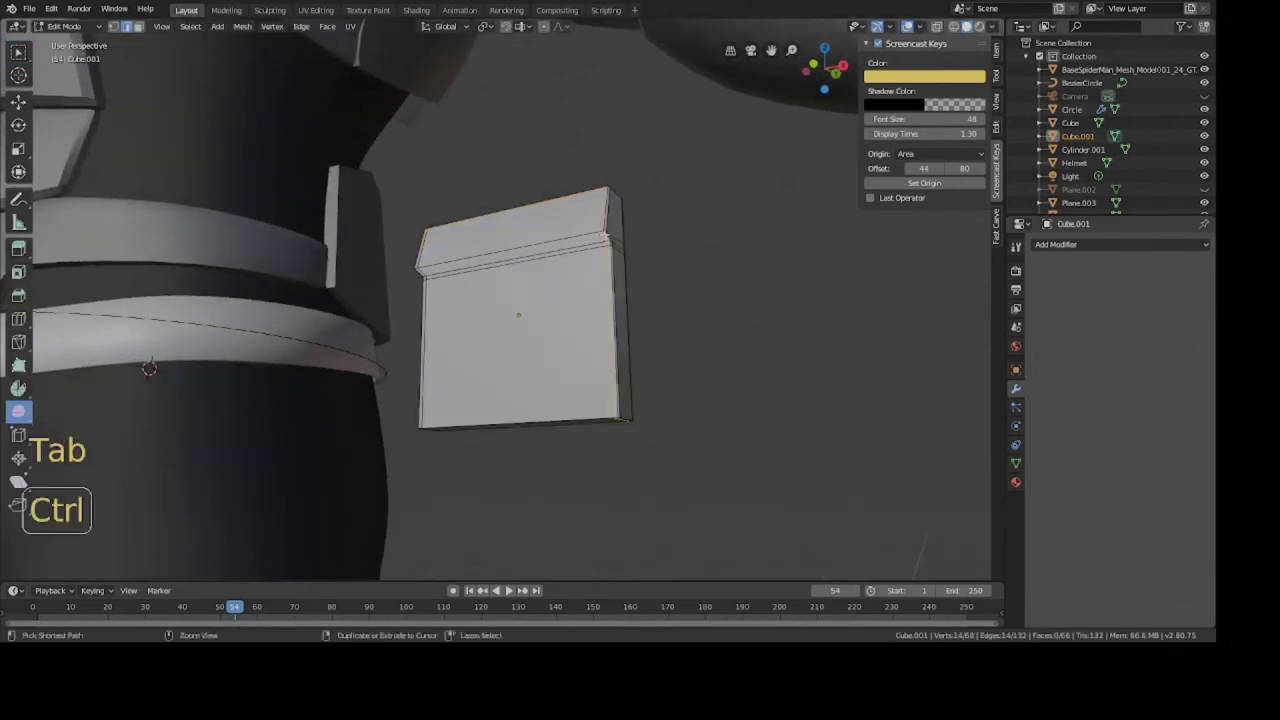
{"action": "key", "text": "ctrl+r"}
{"action": "left_click", "coordinate": [604, 236]}
{"action": "key", "text": "Tab"}
{"action": "middle_click_drag", "start_coordinate": [604, 236], "coordinate": [605, 295]}
{"action": "scroll", "coordinate": [605, 295], "scroll_direction": "down", "scroll_amount": 3}
{"action": "middle_click_drag", "start_coordinate": [605, 295], "coordinate": [640, 354]}
Add a supporting edge loop near the pouch's lower edge, save the file and return to Object Mode.
{"action": "key", "text": "Tab"}
{"action": "scroll", "coordinate": [640, 354], "scroll_direction": "up", "scroll_amount": 4}
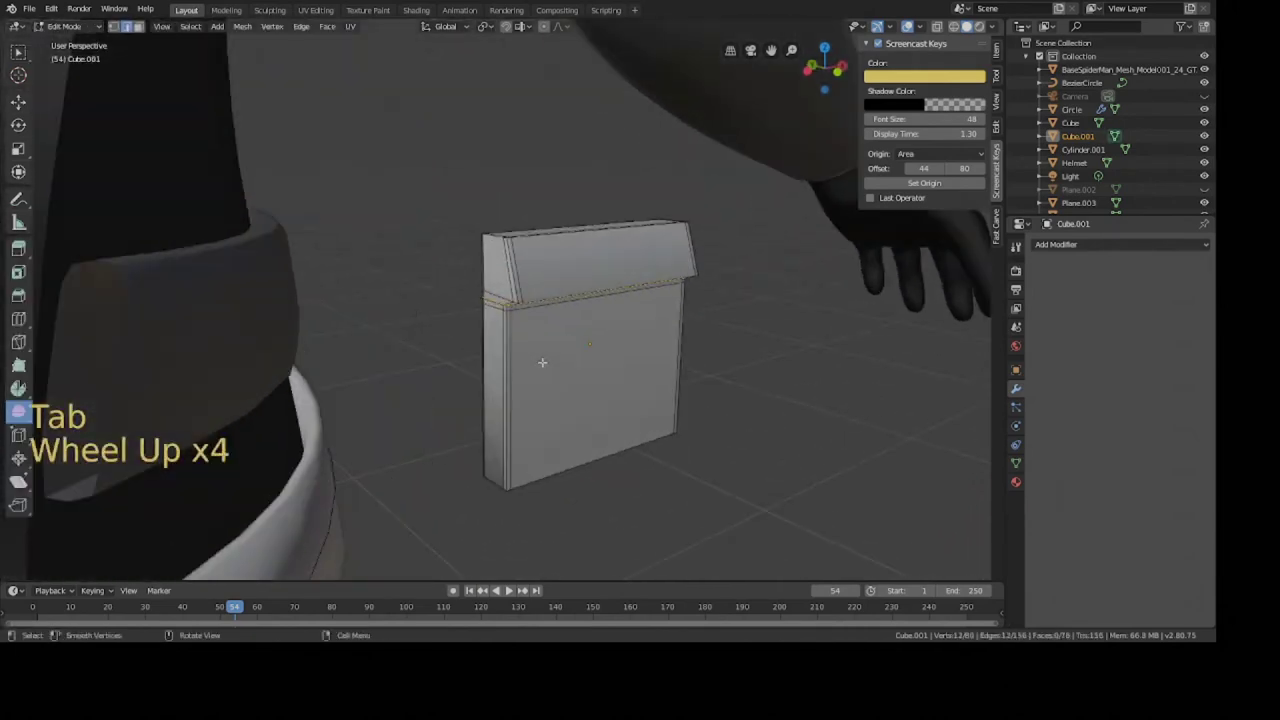
{"action": "key", "text": "ctrl+r"}
{"action": "left_click", "coordinate": [499, 371]}
{"action": "left_click", "coordinate": [506, 437]}
{"action": "middle_click_drag", "start_coordinate": [514, 429], "coordinate": [620, 330]}
{"action": "key", "text": "ctrl+s"}
{"action": "scroll", "coordinate": [580, 354], "scroll_direction": "down", "scroll_amount": 3}
{"action": "scroll", "coordinate": [580, 354], "scroll_direction": "up", "scroll_amount": 4}
{"action": "scroll", "coordinate": [589, 346], "scroll_direction": "down", "scroll_amount": 3}
{"action": "key", "text": "Tab"}
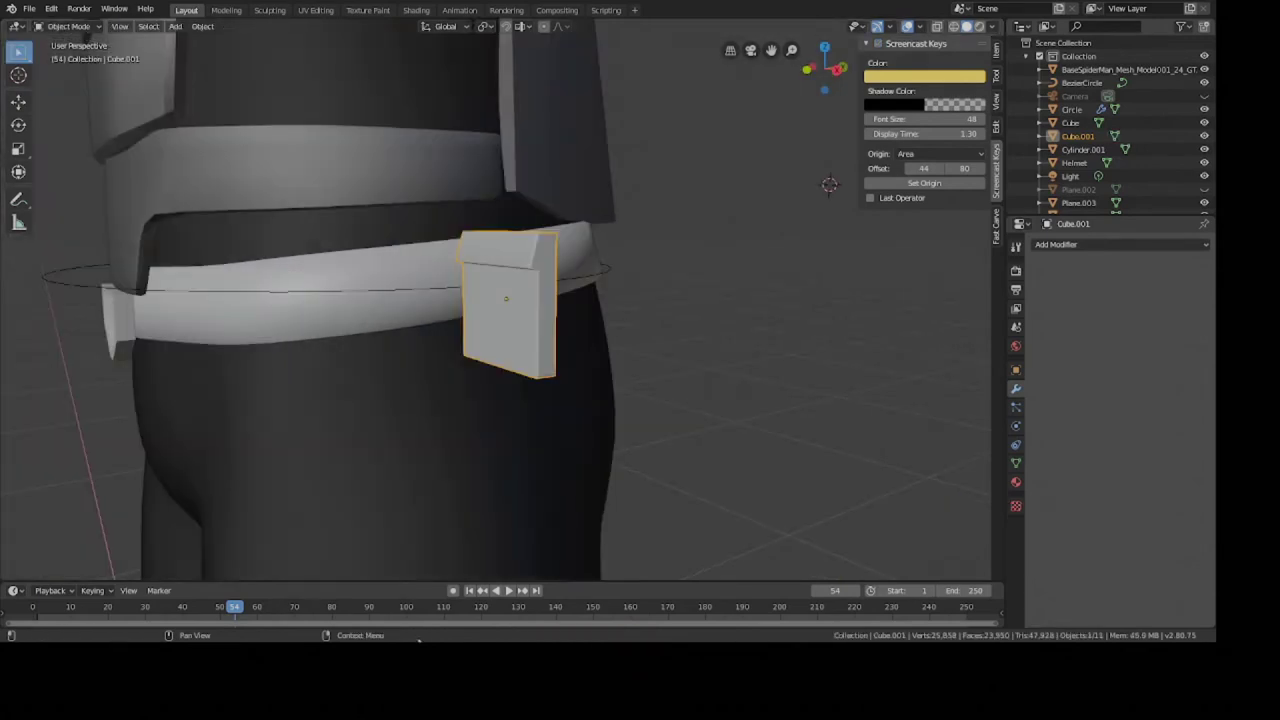
Duplicate the whole pouch geometry in Edit Mode and place the copy about 0.0455 m along X.
{"action": "middle_click_drag", "start_coordinate": [557, 408], "coordinate": [653, 358]}
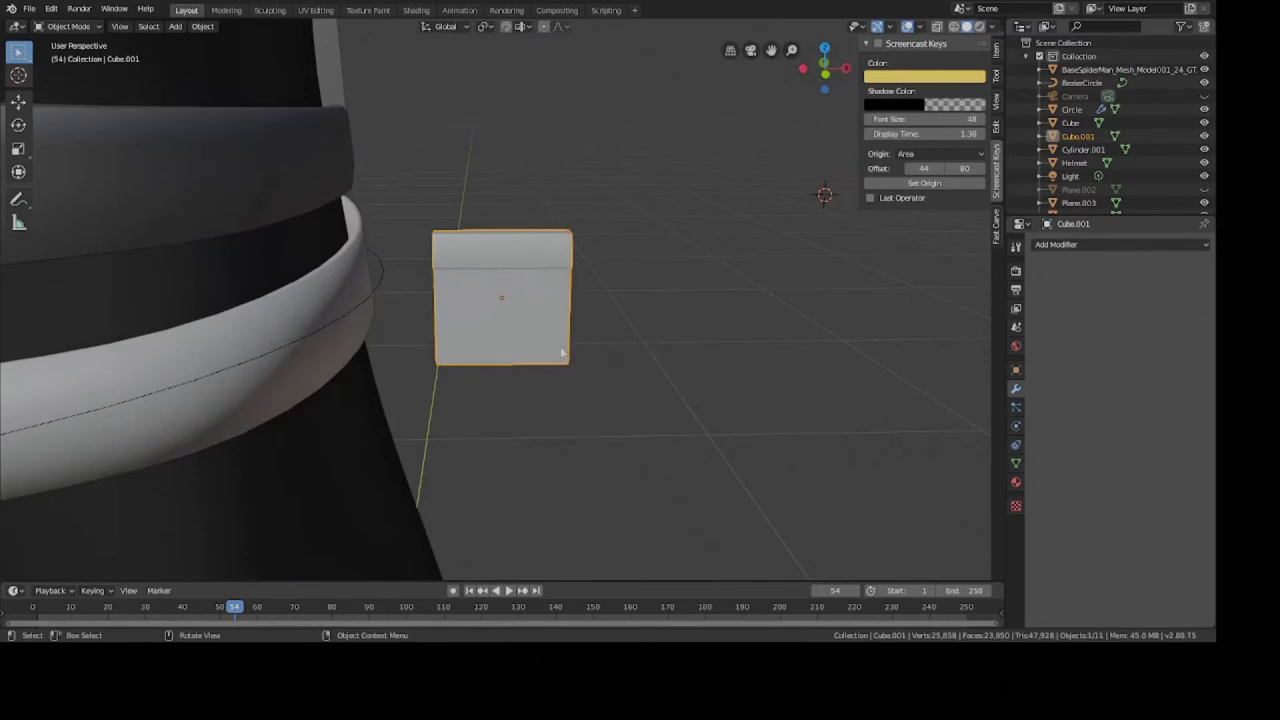
{"action": "scroll", "coordinate": [515, 346], "scroll_direction": "up", "scroll_amount": 2}
{"action": "key", "text": "Tab"}
{"action": "middle_click_drag", "start_coordinate": [520, 334], "coordinate": [544, 307]}
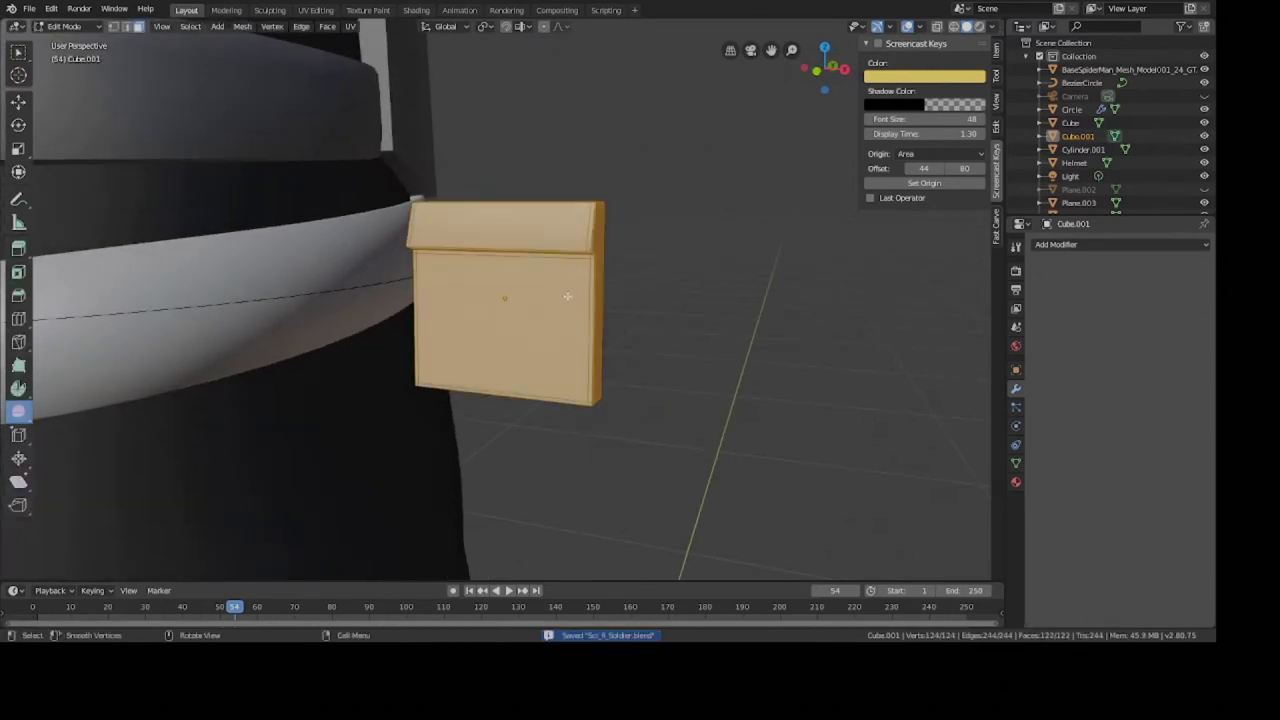
{"action": "middle_click_drag", "start_coordinate": [566, 288], "coordinate": [521, 280], "text": "shift"}
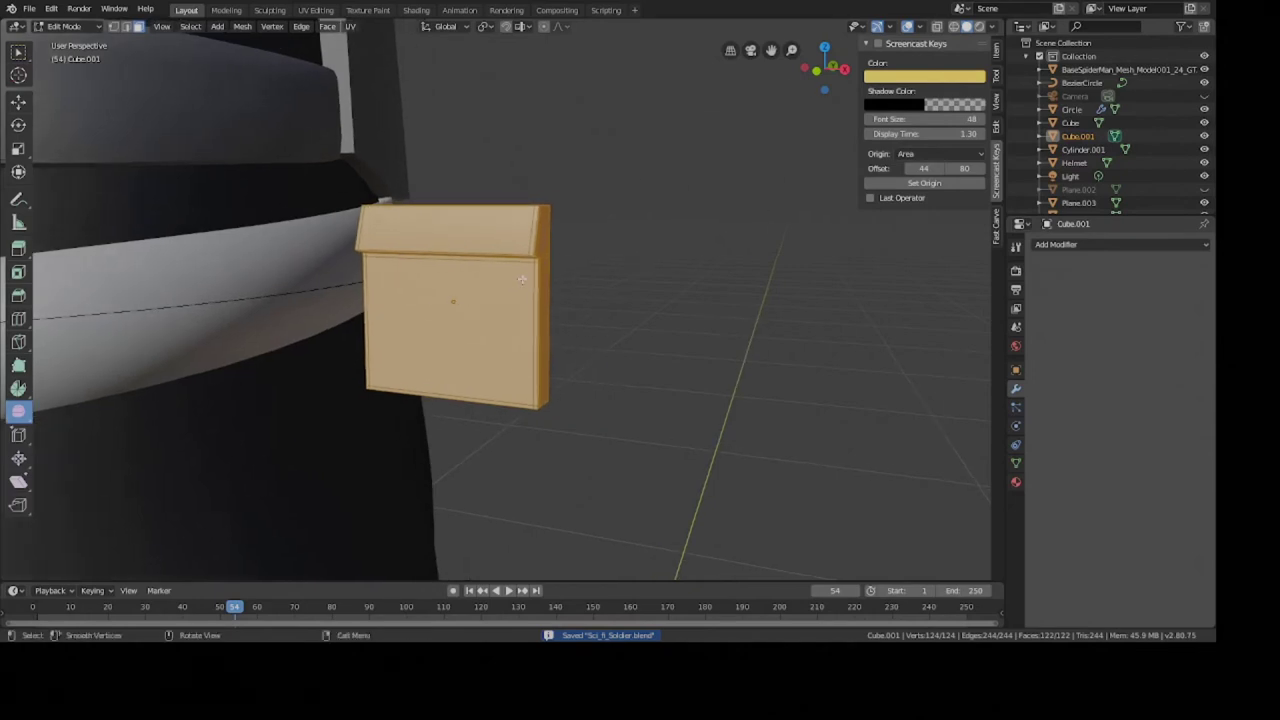
{"action": "key", "text": "shift+d"}
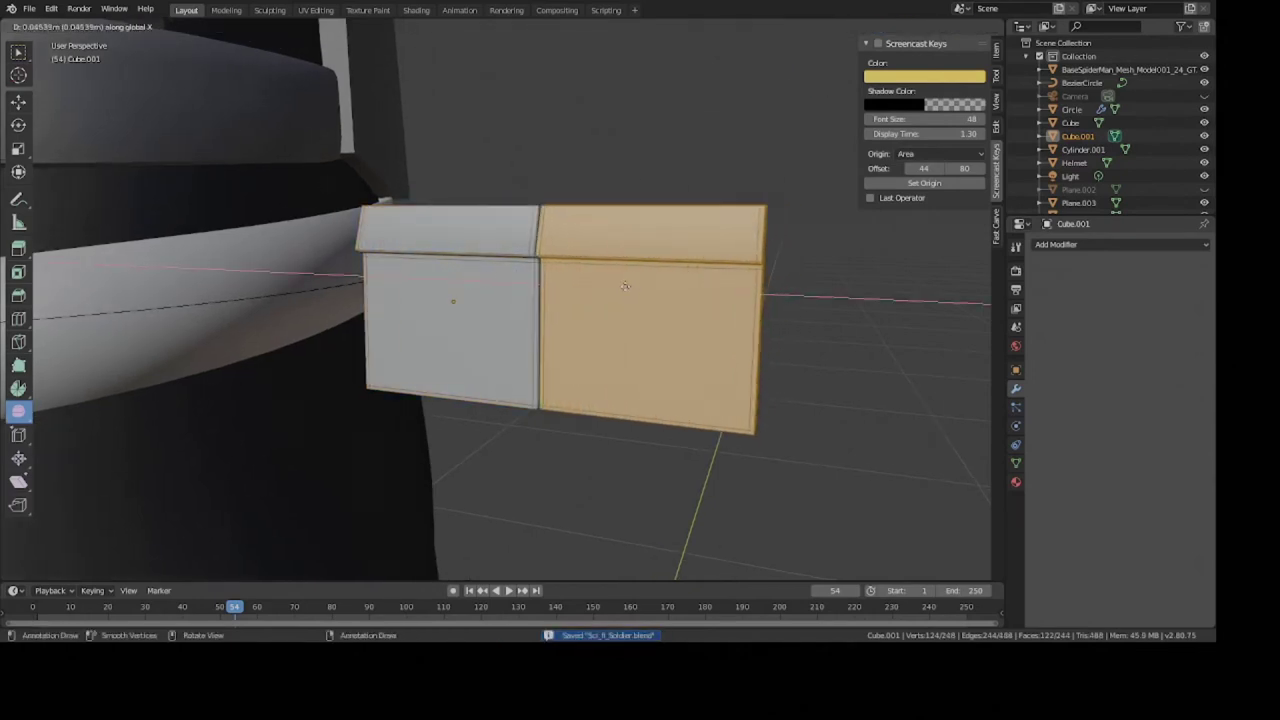
{"action": "left_click", "coordinate": [634, 291]}
Scale the pouch copy down to about 0.779 and shift it along X toward the original pouch.
{"action": "key", "text": "g"}
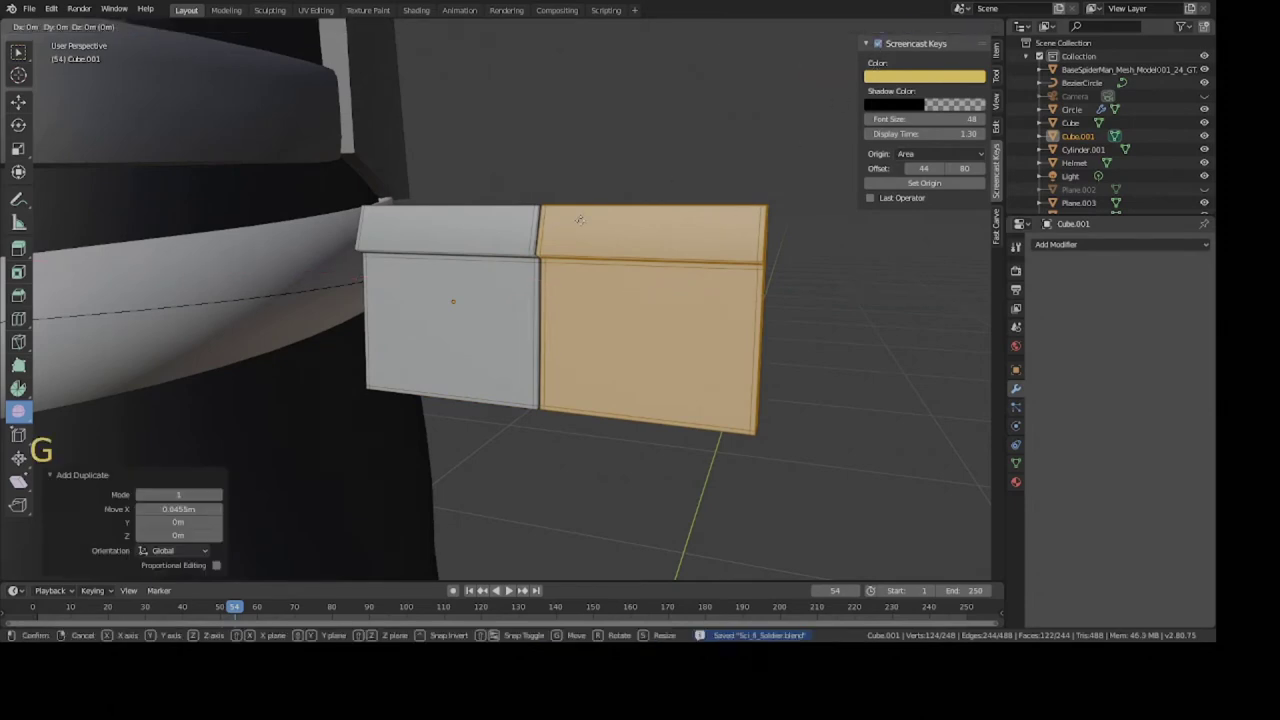
{"action": "left_click", "coordinate": [690, 188]}
{"action": "key", "text": "s"}
{"action": "left_click", "coordinate": [819, 304]}
{"action": "key", "text": "g"}
{"action": "key", "text": "x"}
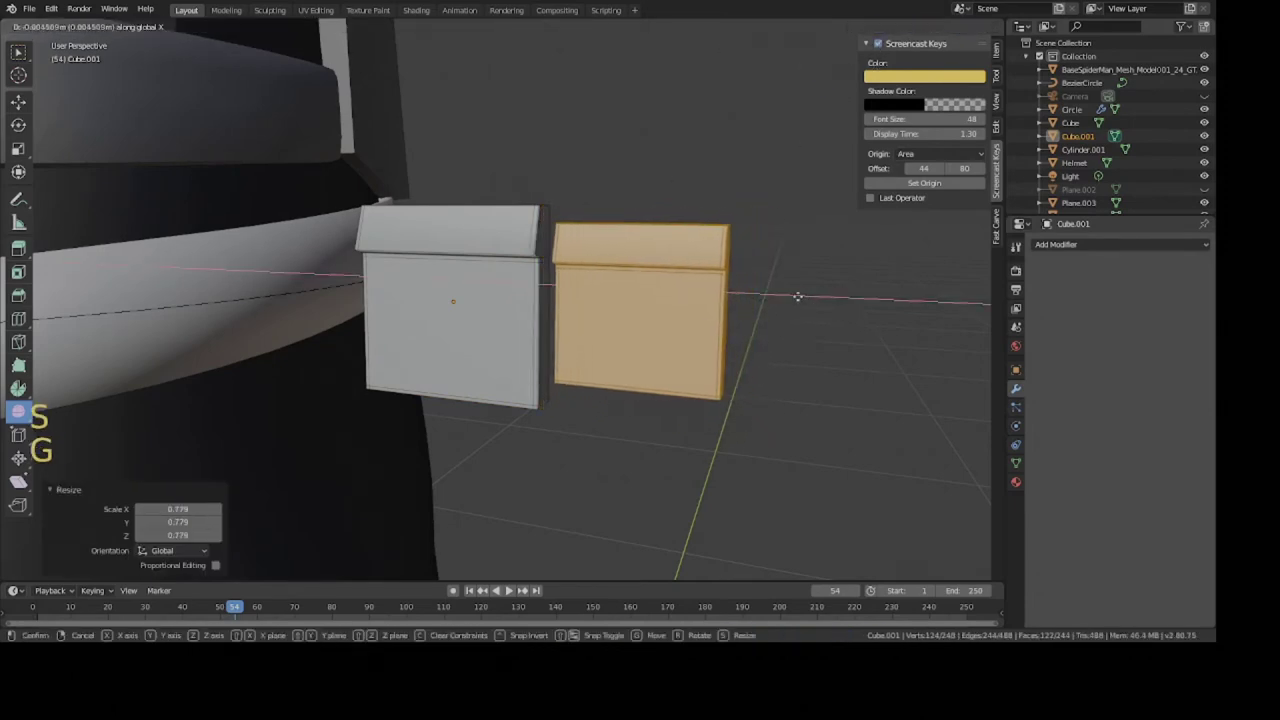
{"action": "left_click", "coordinate": [800, 296]}
Narrow the small pouch to about 0.793 along X and move it flush against the larger pouch.
{"action": "key", "text": "s"}
{"action": "key", "text": "x"}
{"action": "left_click", "coordinate": [772, 289]}
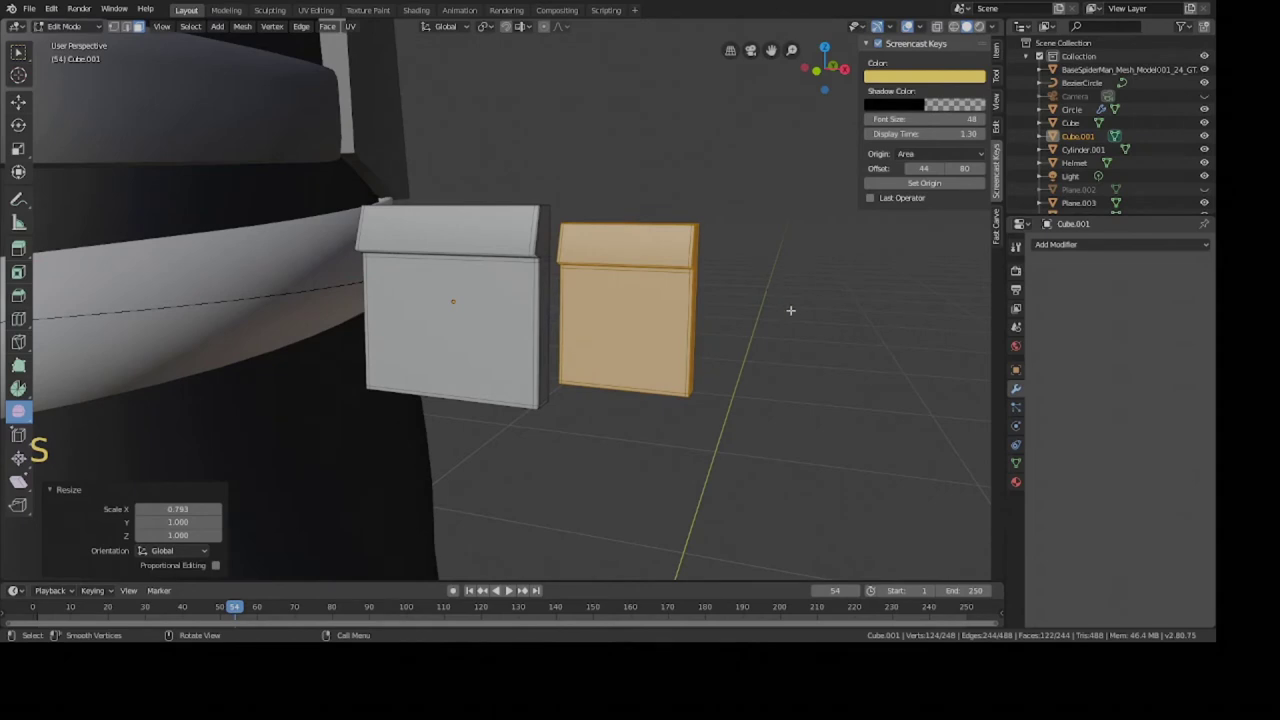
{"action": "key", "text": "g"}
{"action": "key", "text": "x"}
{"action": "left_click", "coordinate": [774, 303]}
Select both pouches and duplicate the pair about 0.073 m along X to extend the row.
{"action": "key", "text": "Tab"}
{"action": "key", "text": "a"}
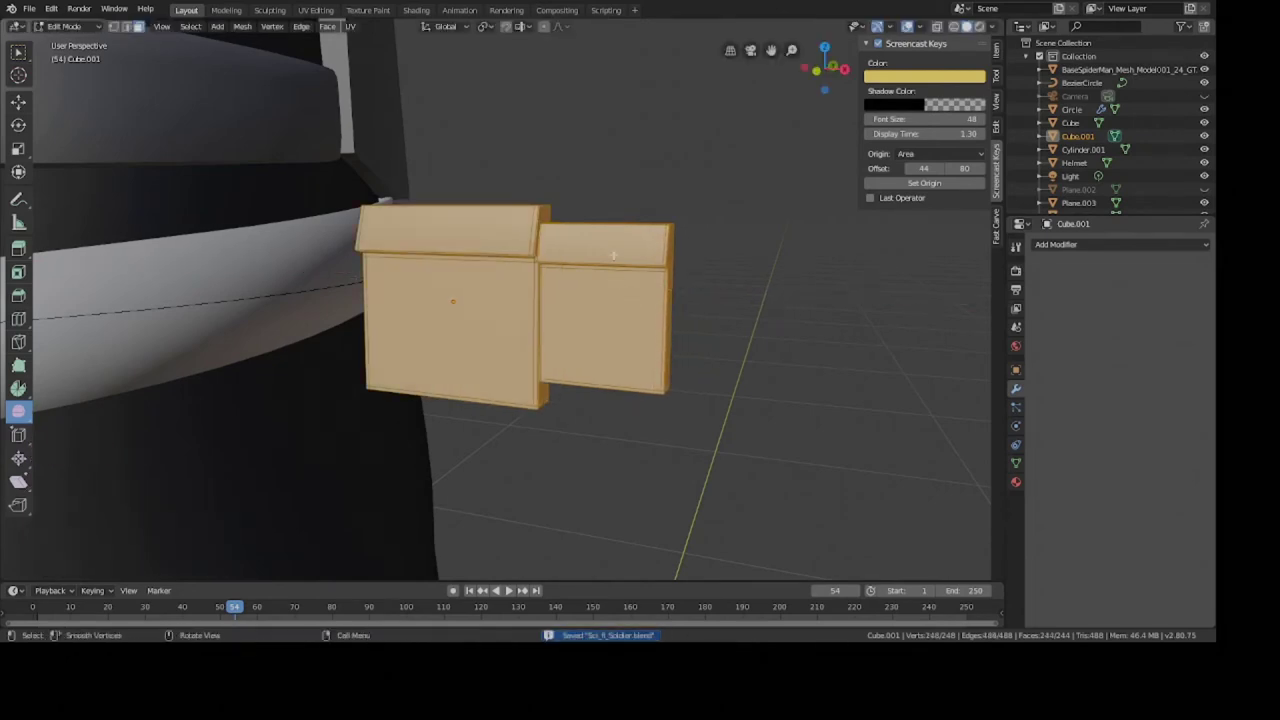
{"action": "key", "text": "shift+d"}
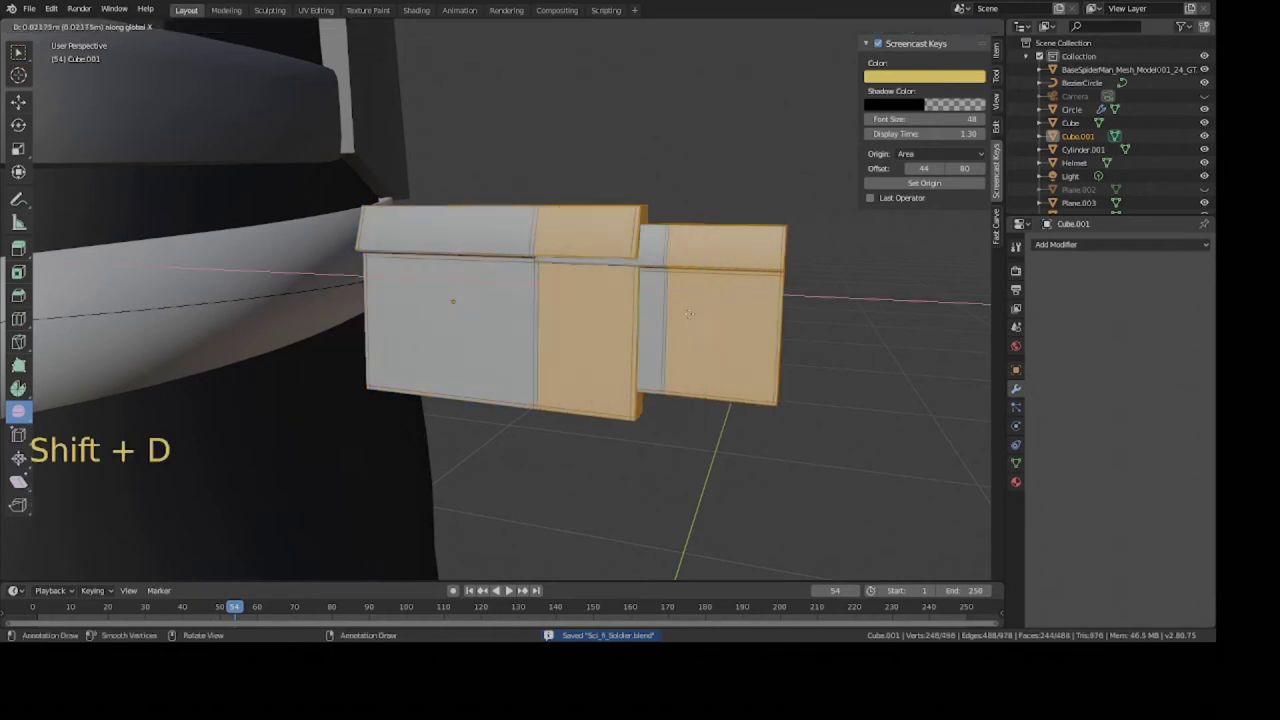
{"action": "left_click", "coordinate": [887, 348]}
{"action": "scroll", "coordinate": [763, 296], "scroll_direction": "down", "scroll_amount": 3, "text": "shift"}
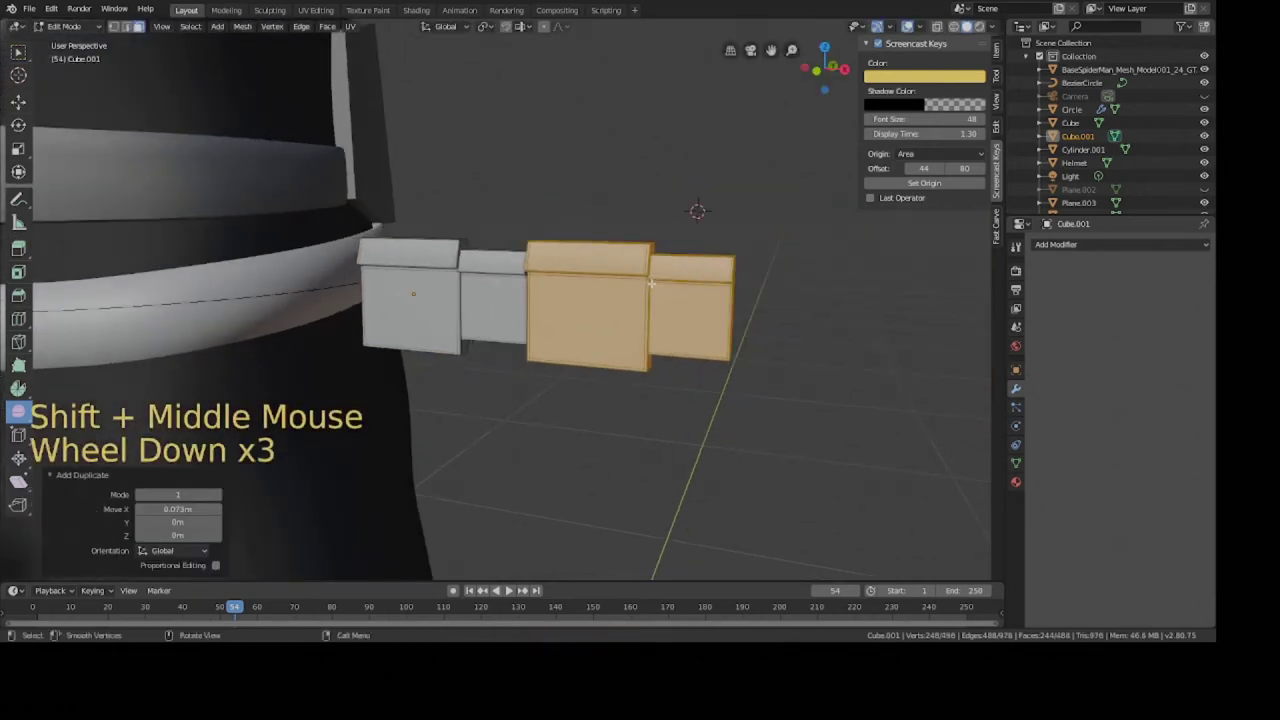
Scale the copied pouch pair down, narrow it to about 0.626 along X, and move it about -0.022 m along X against the first pair.
{"action": "key", "text": "s"}
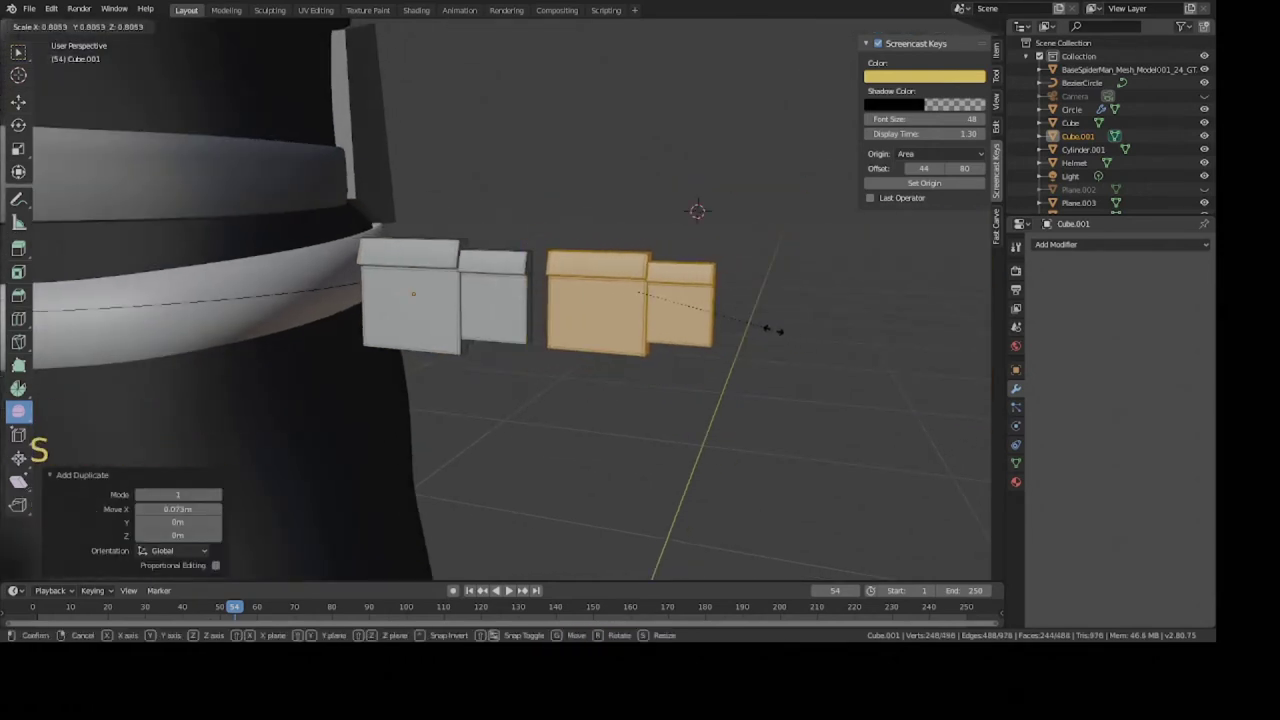
{"action": "left_click", "coordinate": [770, 330]}
{"action": "key", "text": "s"}
{"action": "key", "text": "x"}
{"action": "left_click", "coordinate": [731, 309]}
{"action": "key", "text": "g"}
{"action": "key", "text": "x"}
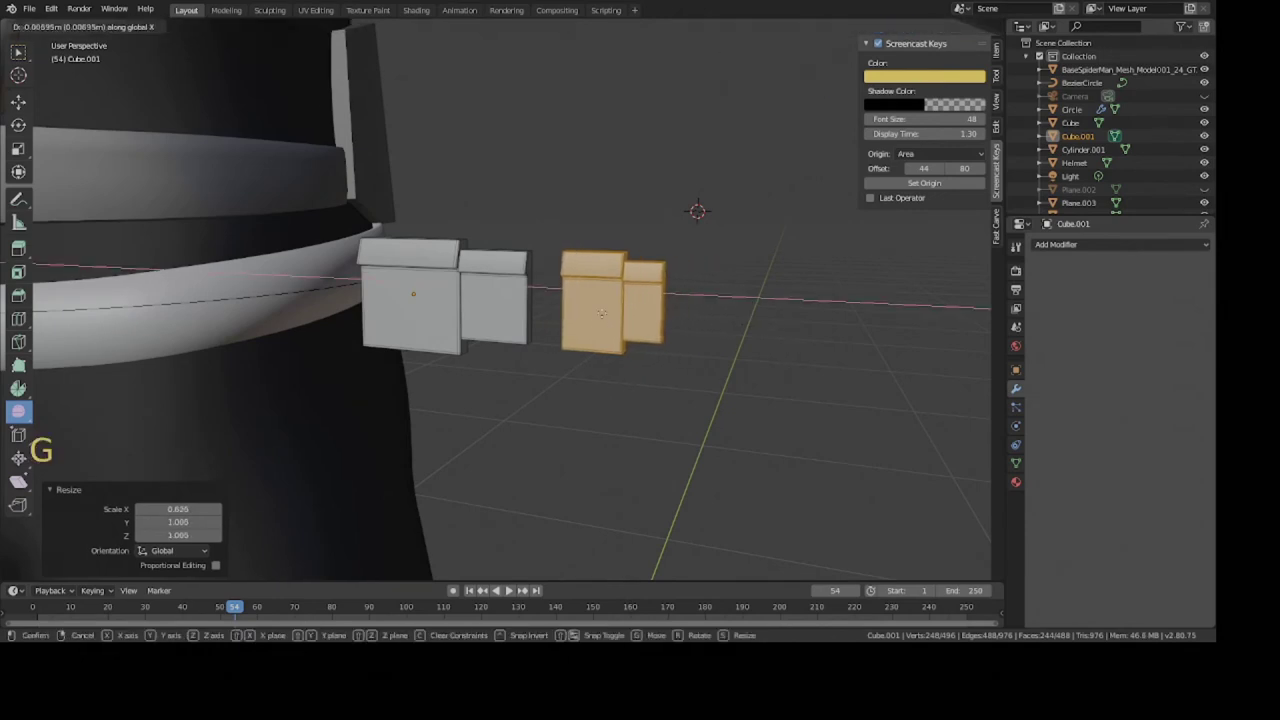
{"action": "left_click", "coordinate": [657, 322]}
Stretch the copied pouch pair taller along Z, nudge it about 0.0019 m along X, and save the file.
{"action": "key", "text": "s"}
{"action": "key", "text": "z"}
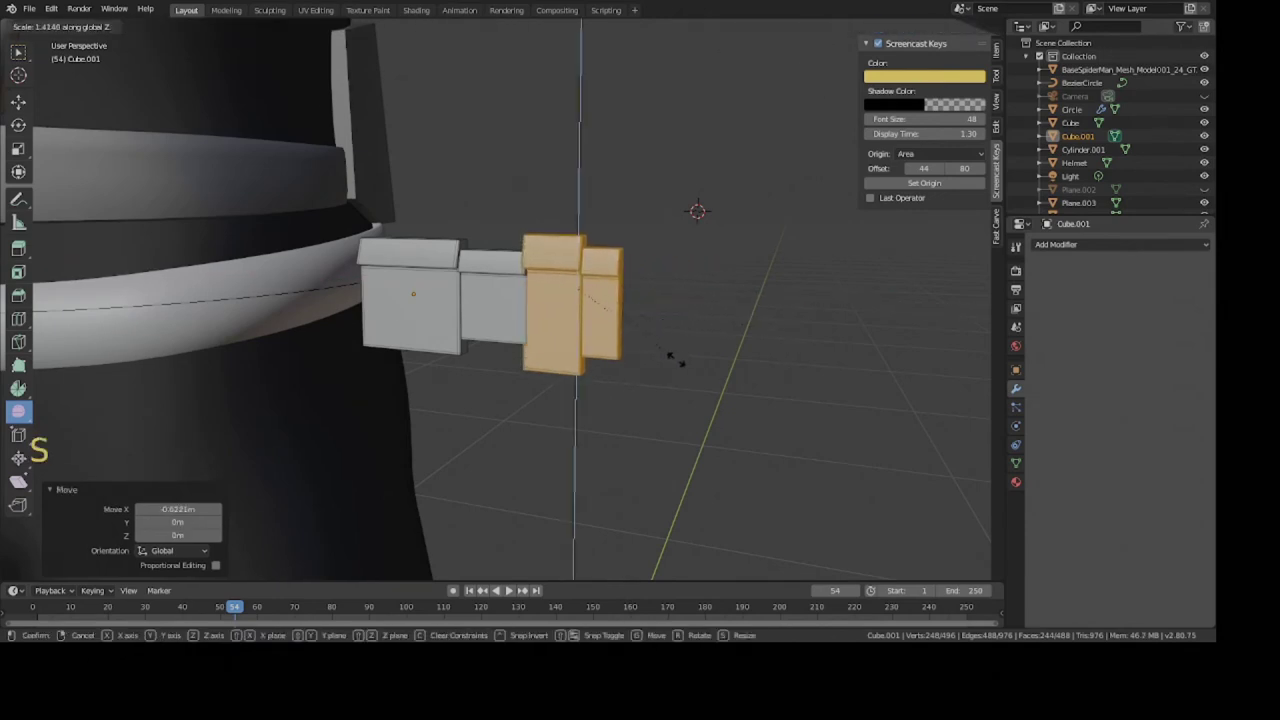
{"action": "left_click", "coordinate": [668, 356]}
{"action": "key", "text": "g"}
{"action": "left_click", "coordinate": [636, 331]}
{"action": "middle_click_drag", "start_coordinate": [634, 334], "coordinate": [694, 297]}
{"action": "key", "text": "ctrl+s"}
{"action": "scroll", "coordinate": [586, 304], "scroll_direction": "up", "scroll_amount": 2}
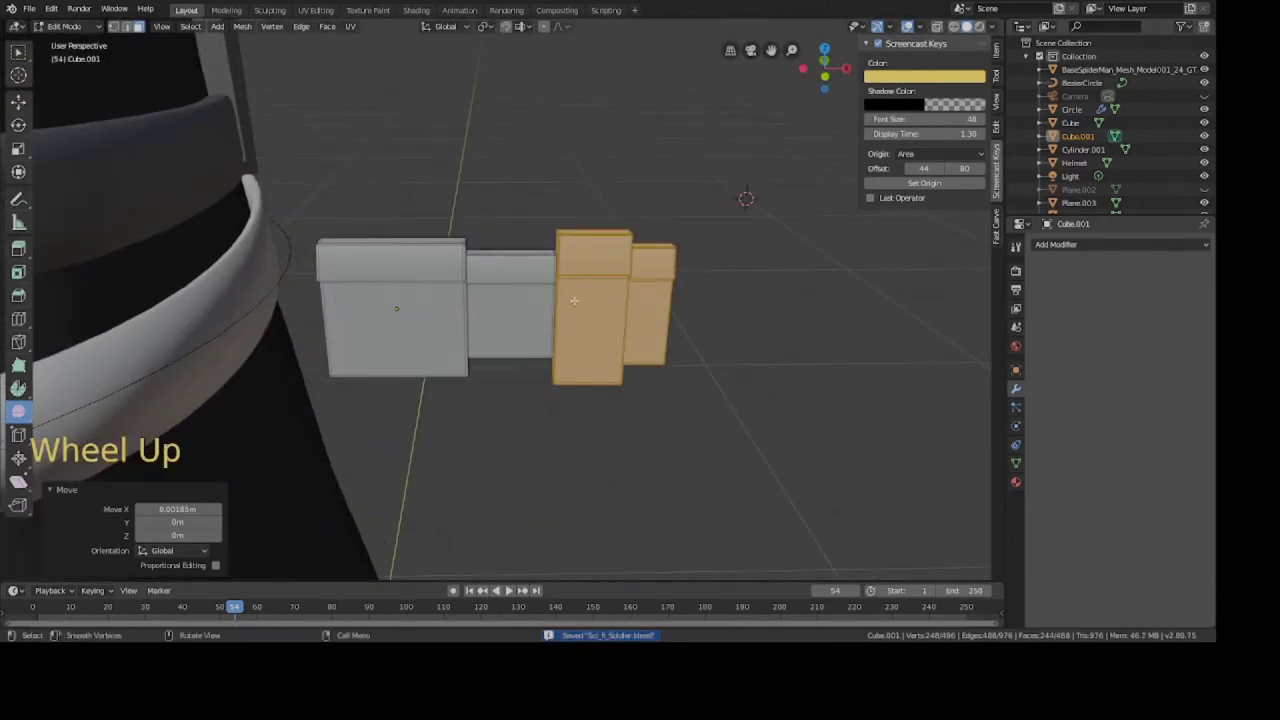
Shift the tall pouch pair about 0.0217 m along X to leave a gap, and duplicate it about 0.038 m farther along X.
{"action": "key", "text": "Tab"}
{"action": "key", "text": "Tab"}
{"action": "key", "text": "g"}
{"action": "key", "text": "x"}
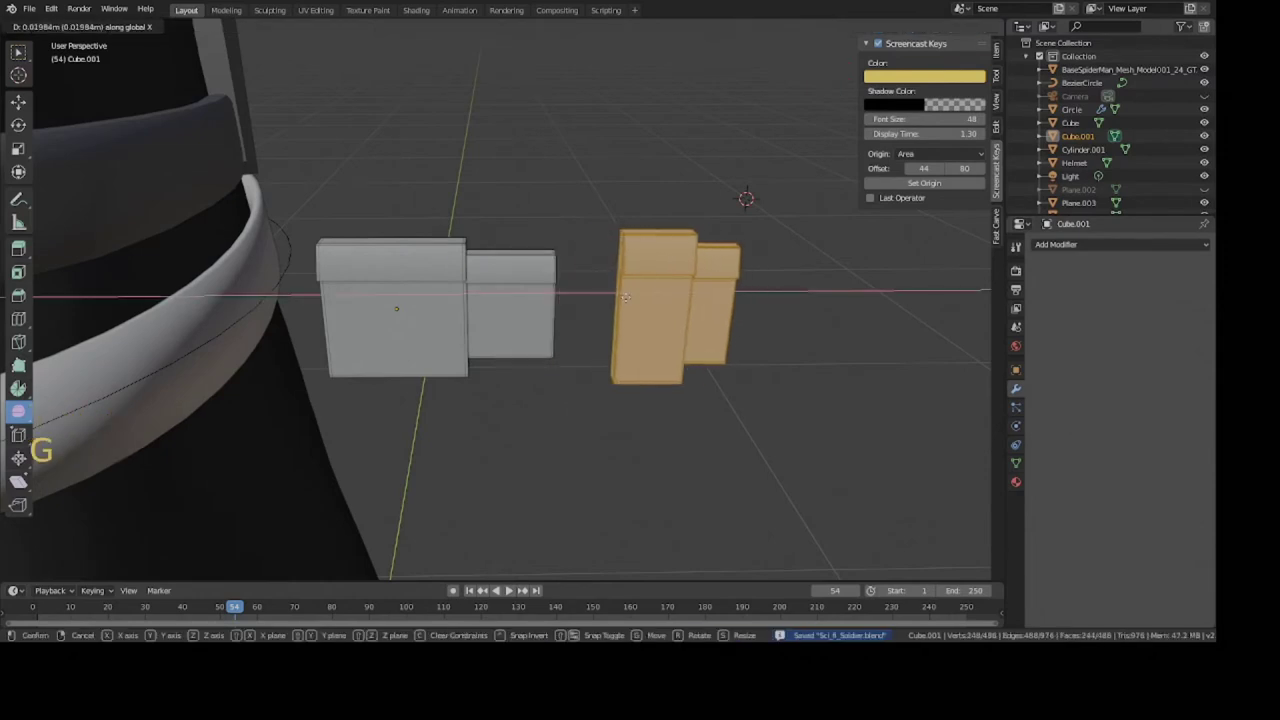
{"action": "left_click", "coordinate": [632, 297]}
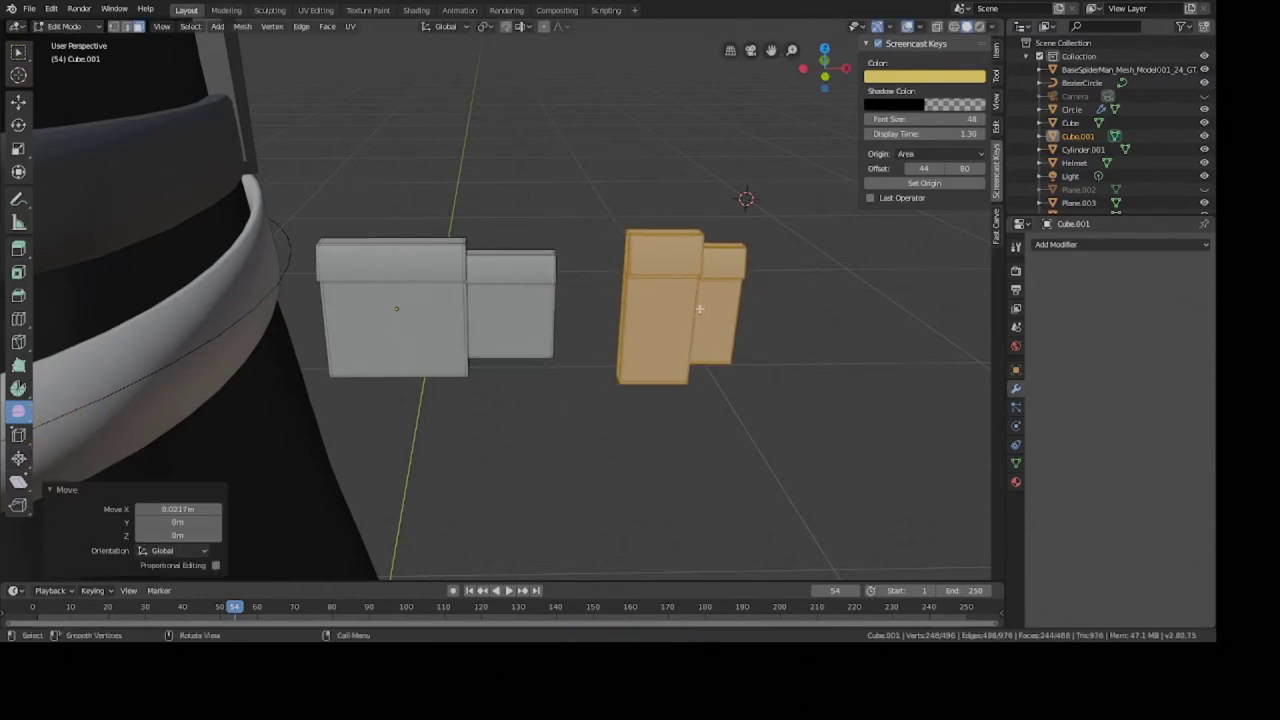
{"action": "middle_click_drag", "start_coordinate": [699, 309], "coordinate": [643, 301], "text": "shift"}
{"action": "key", "text": "shift+d"}
{"action": "left_click", "coordinate": [751, 299]}
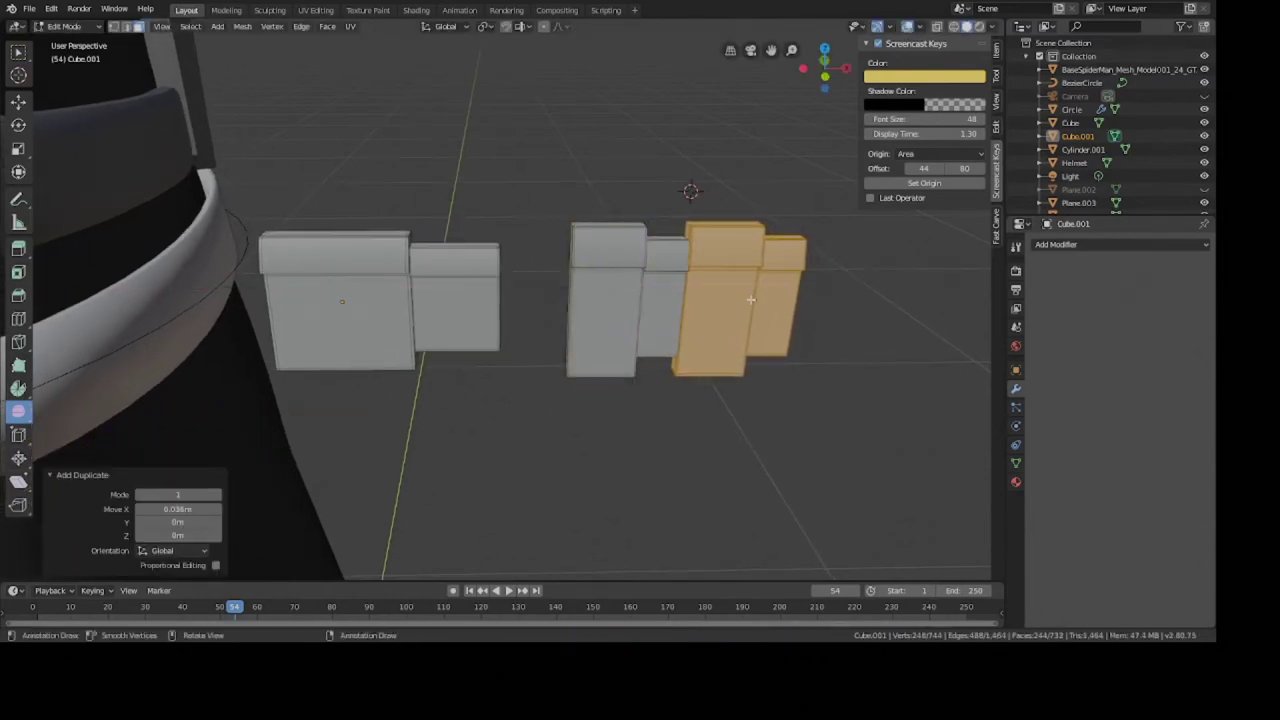
Scale the newest pouch pair to about 0.829 along Z, narrow it along X and move it flush with its neighbour, then save in Object Mode.
{"action": "middle_click_drag", "start_coordinate": [751, 299], "coordinate": [758, 300]}
{"action": "key", "text": "s"}
{"action": "key", "text": "z"}
{"action": "left_click", "coordinate": [760, 300]}
{"action": "key", "text": "s"}
{"action": "key", "text": "x"}
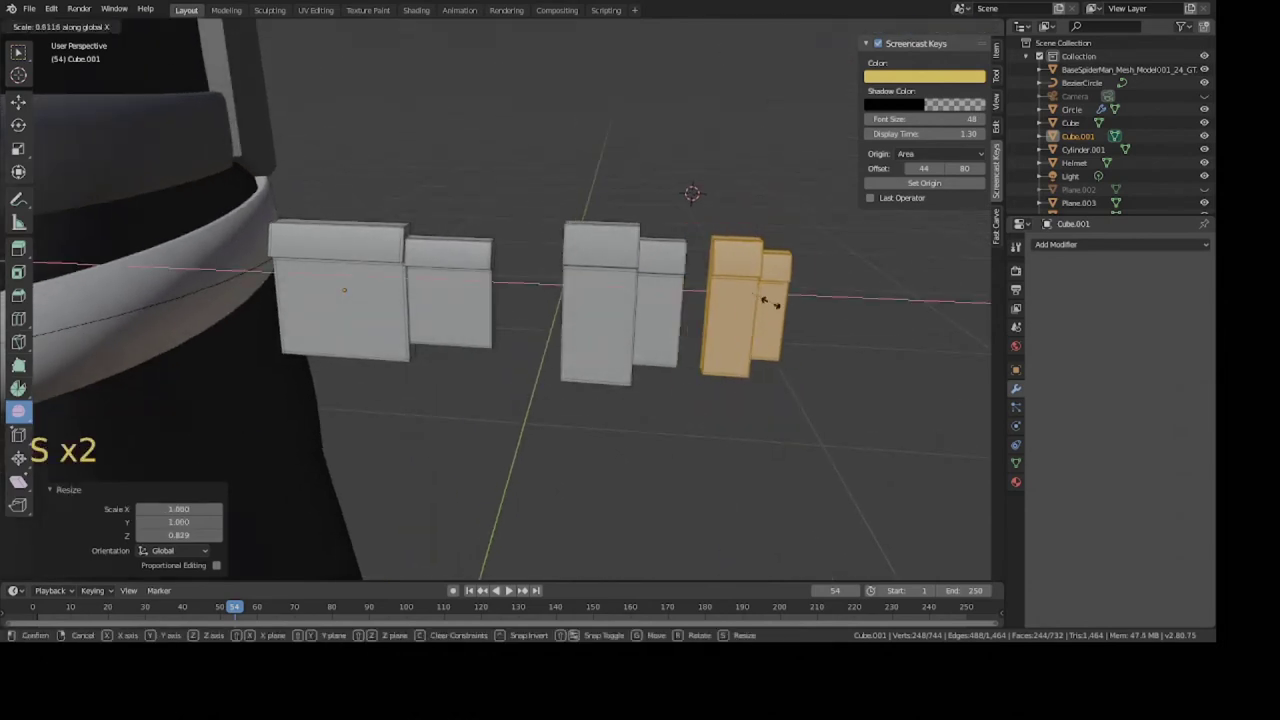
{"action": "left_click", "coordinate": [768, 299]}
{"action": "key", "text": "g"}
{"action": "key", "text": "x"}
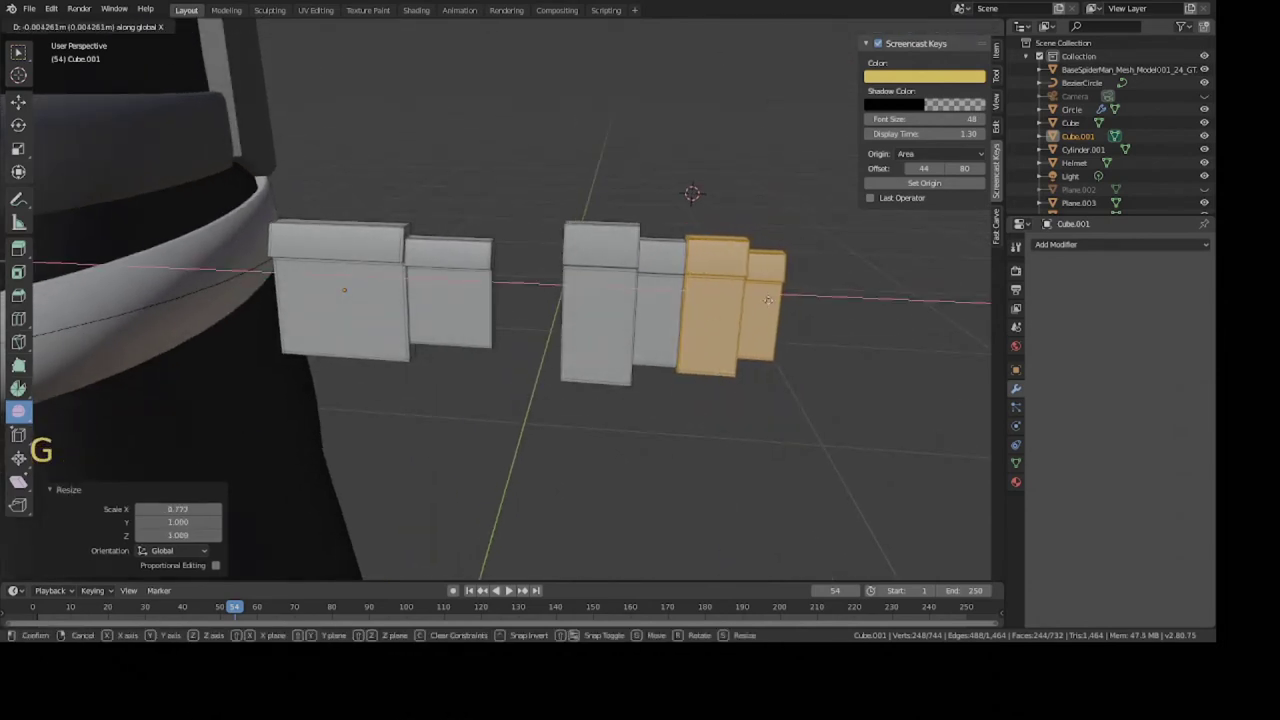
{"action": "left_click", "coordinate": [768, 299]}
{"action": "middle_click_drag", "start_coordinate": [677, 328], "coordinate": [593, 292]}
{"action": "key", "text": "Tab"}
{"action": "scroll", "coordinate": [520, 280], "scroll_direction": "down", "scroll_amount": 3}
{"action": "key", "text": "ctrl+s"}
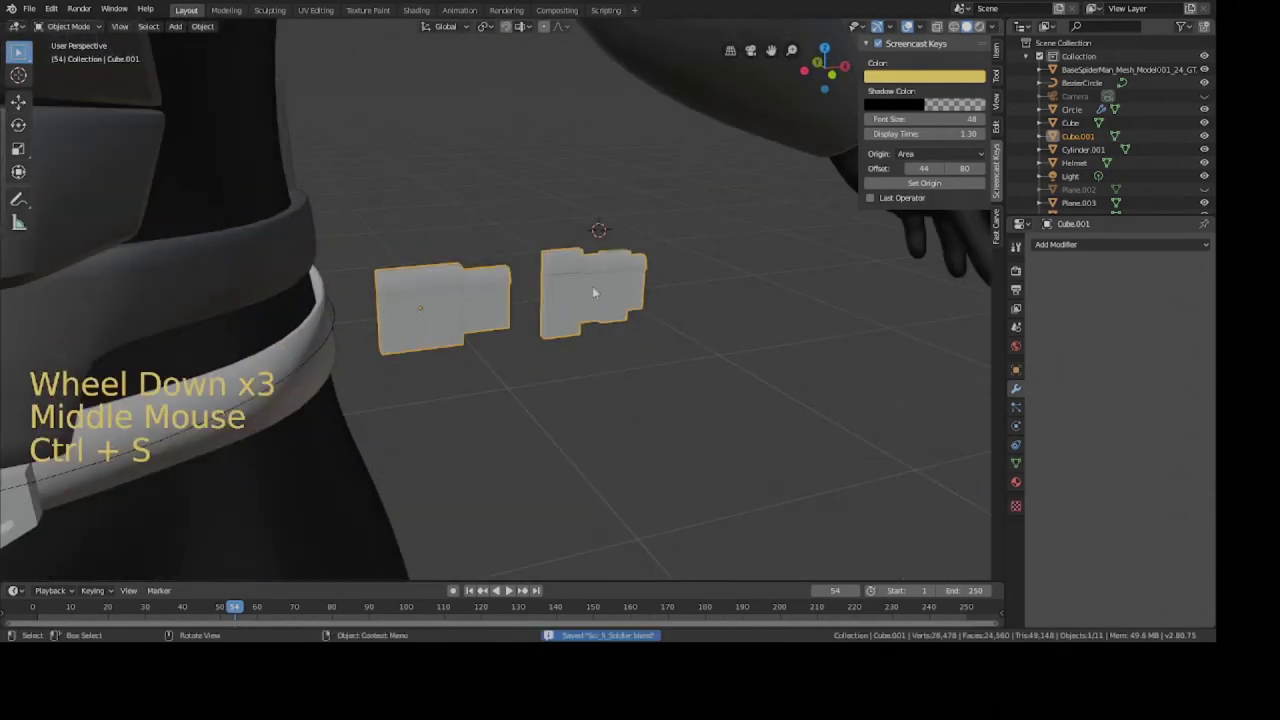
Rotate the whole pouch row 90° around the Z axis.
{"action": "key", "text": "r"}
{"action": "key", "text": "z"}
{"action": "right_click", "coordinate": [630, 337]}
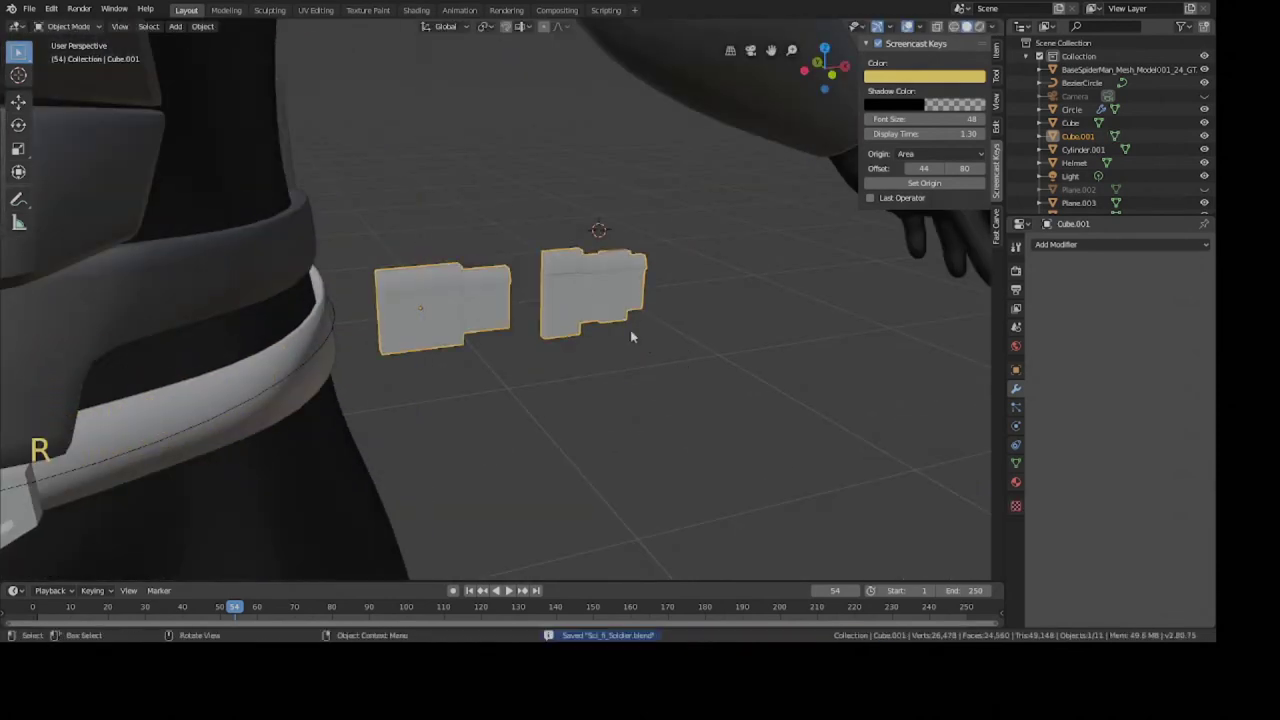
{"action": "key", "text": "r"}
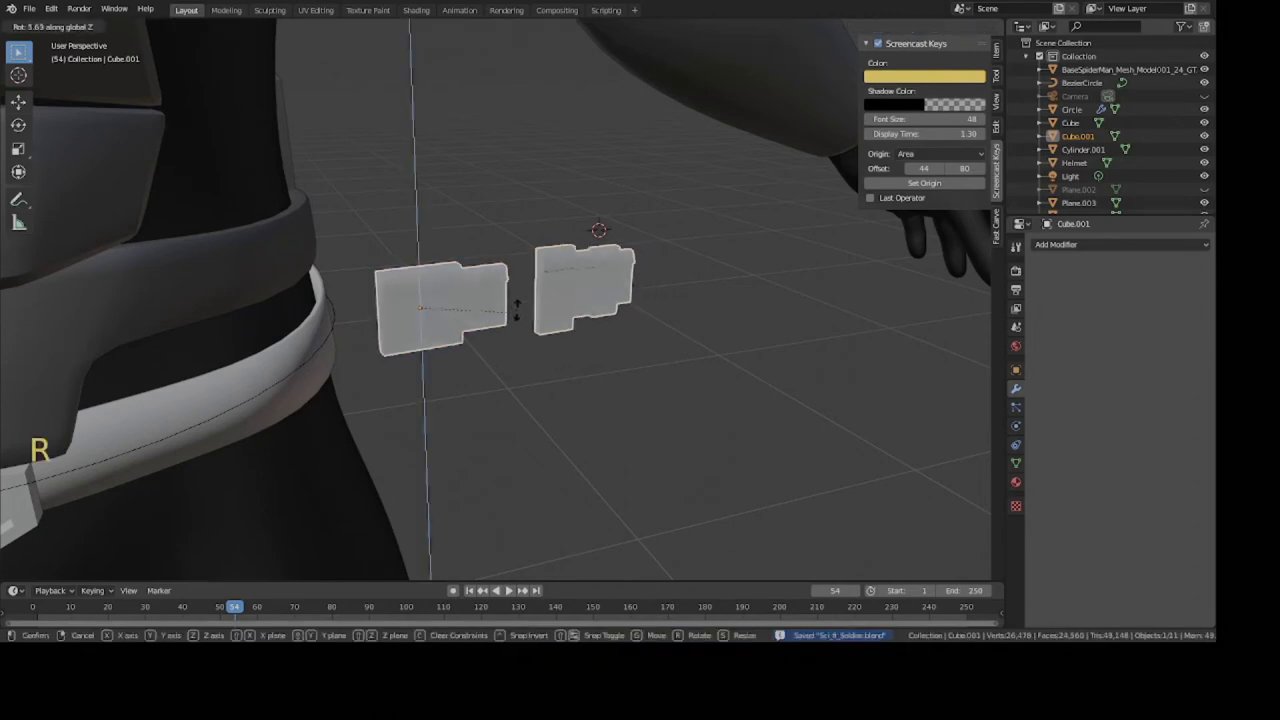
{"action": "key", "text": "r"}
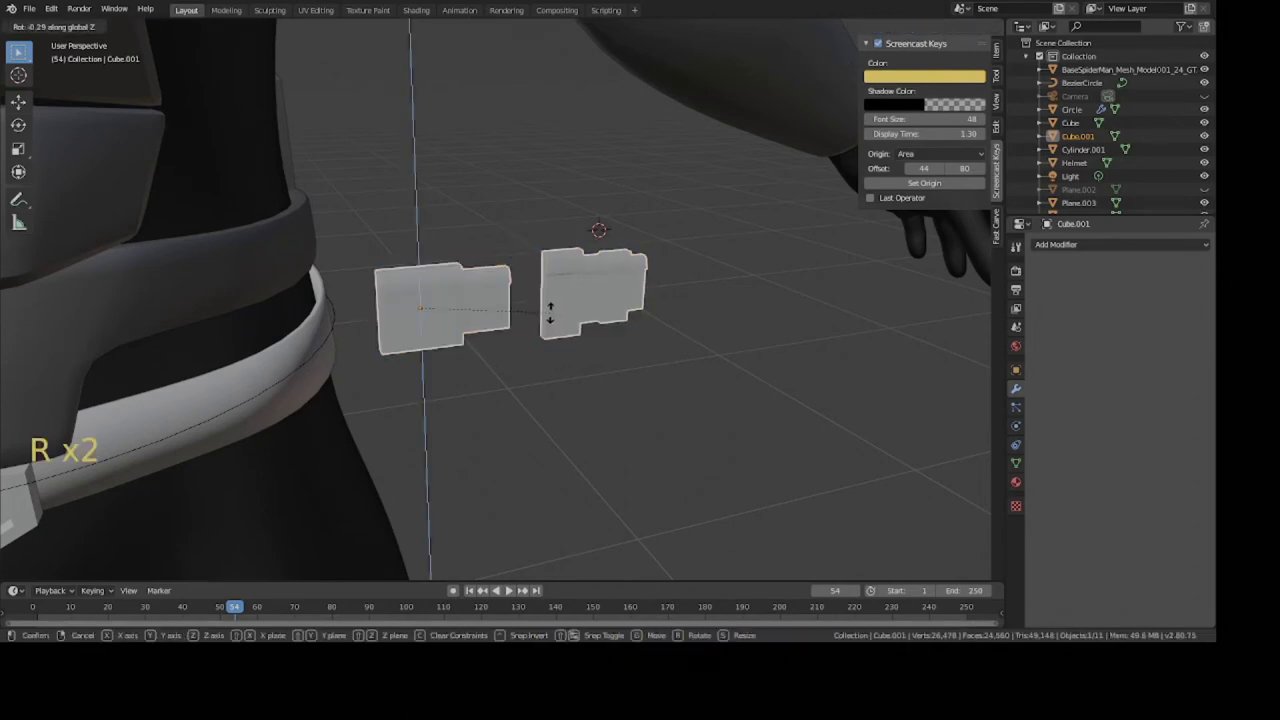
{"action": "type", "text": "90"}
{"action": "key", "text": "Return"}
Move the rotated pouch row about -0.046 m along X against the side of the belt and save the file.
{"action": "middle_click_drag", "start_coordinate": [550, 312], "coordinate": [452, 262]}
{"action": "scroll", "coordinate": [438, 270], "scroll_direction": "up", "scroll_amount": 5}
{"action": "key", "text": "ctrl+s"}
{"action": "middle_click_drag", "start_coordinate": [452, 262], "coordinate": [352, 308], "text": "shift"}
{"action": "key", "text": "g"}
{"action": "left_click", "coordinate": [346, 257]}
{"action": "scroll", "coordinate": [359, 262], "scroll_direction": "down", "scroll_amount": 4}
{"action": "key", "text": "ctrl+s"}
{"action": "middle_click_drag", "start_coordinate": [570, 288], "coordinate": [685, 275]}
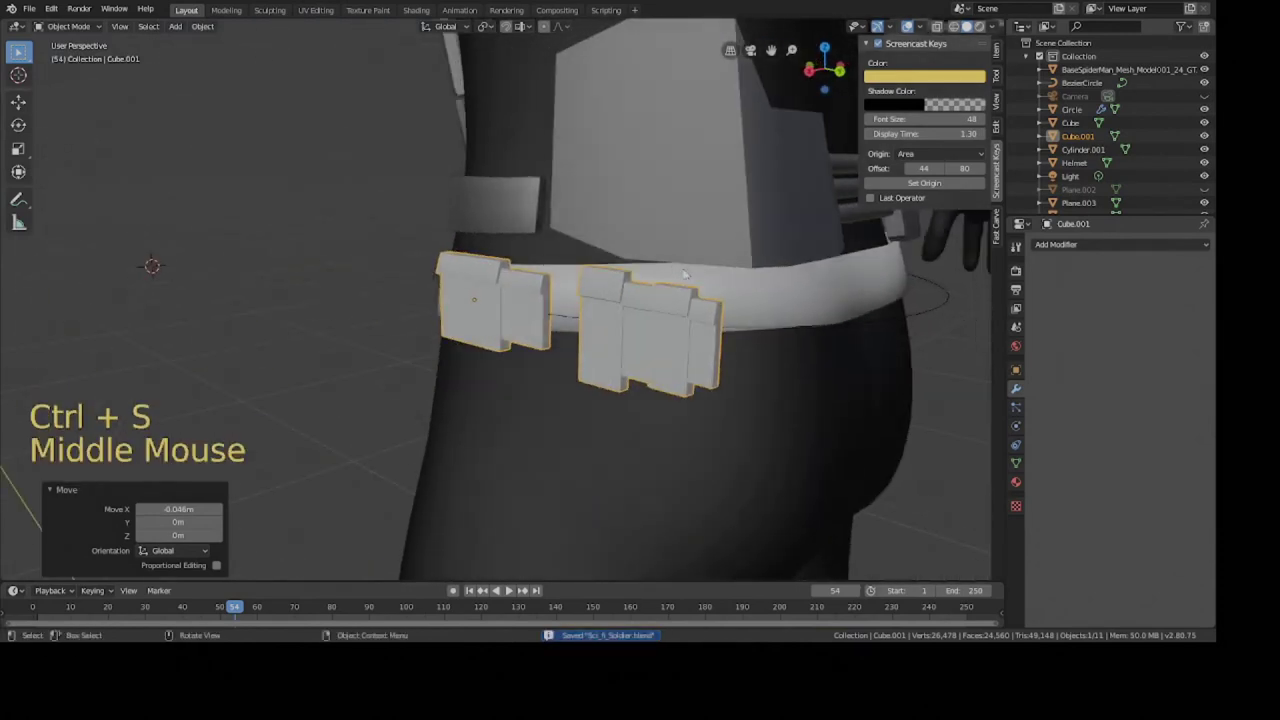
Add a Curve modifier to the pouch row with BezierCircle as its curve object.
{"action": "left_click", "coordinate": [1051, 245]}
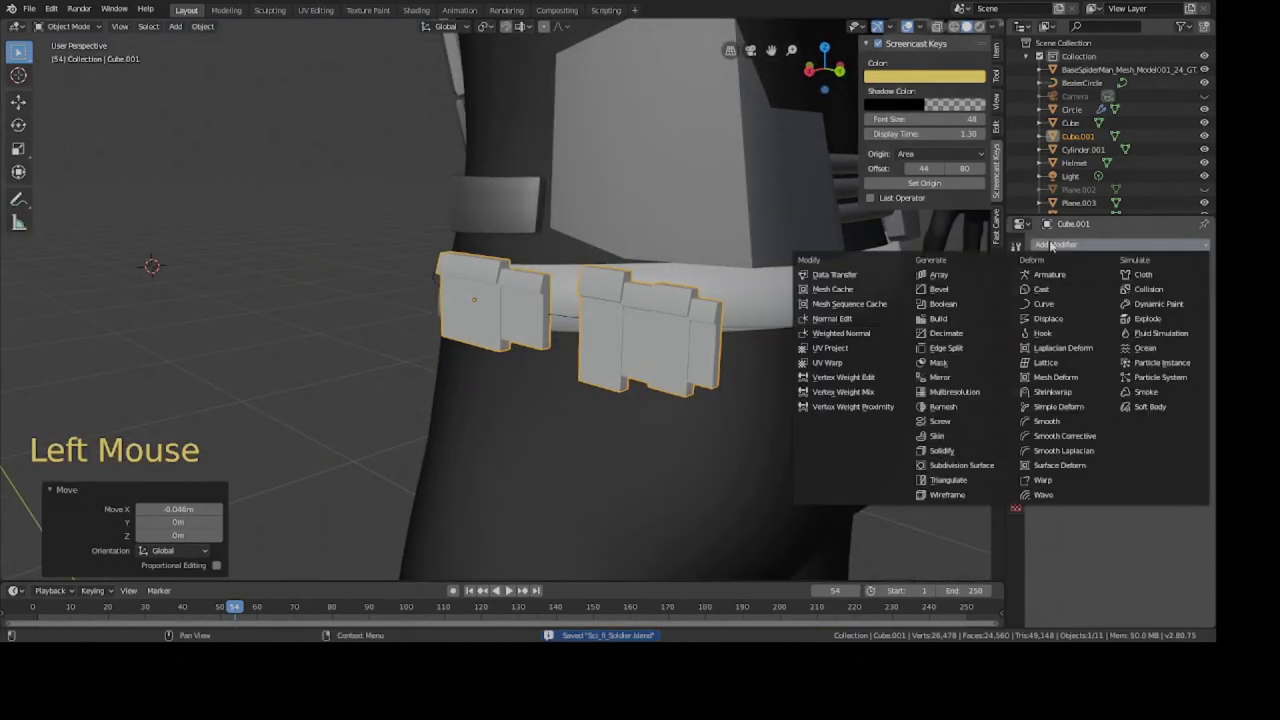
{"action": "left_click", "coordinate": [1048, 304]}
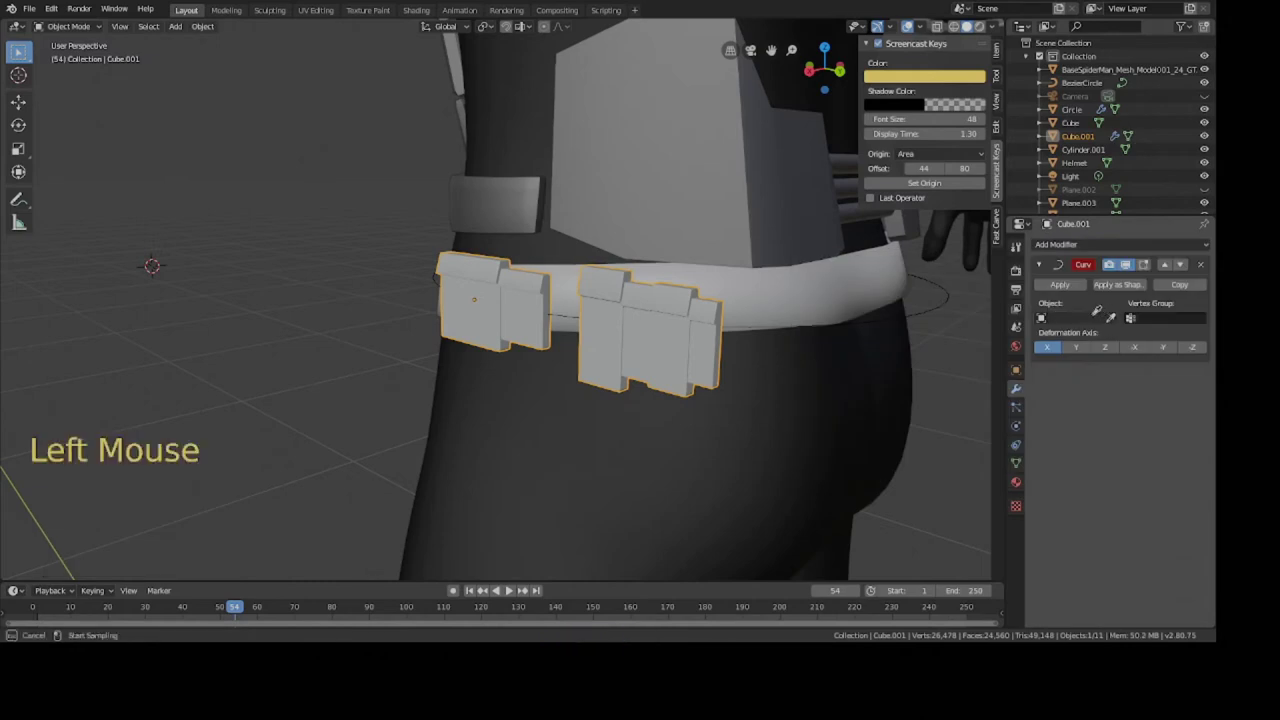
{"action": "left_click", "coordinate": [932, 305]}
{"action": "middle_click_drag", "start_coordinate": [697, 330], "coordinate": [460, 295]}
{"action": "scroll", "coordinate": [440, 285], "scroll_direction": "down", "scroll_amount": 3}
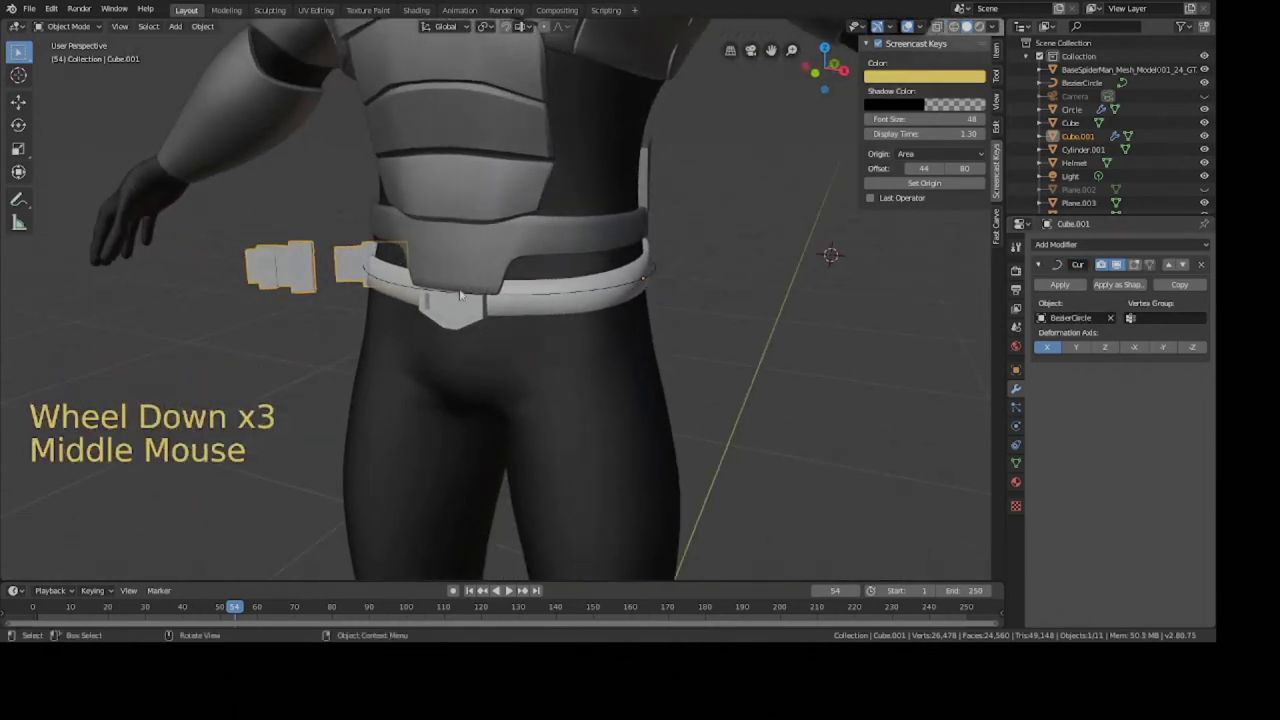
Rotate the curve-deformed pouch row about 88.7° around Z so it wraps along the belt.
{"action": "key", "text": "r"}
{"action": "key", "text": "z"}
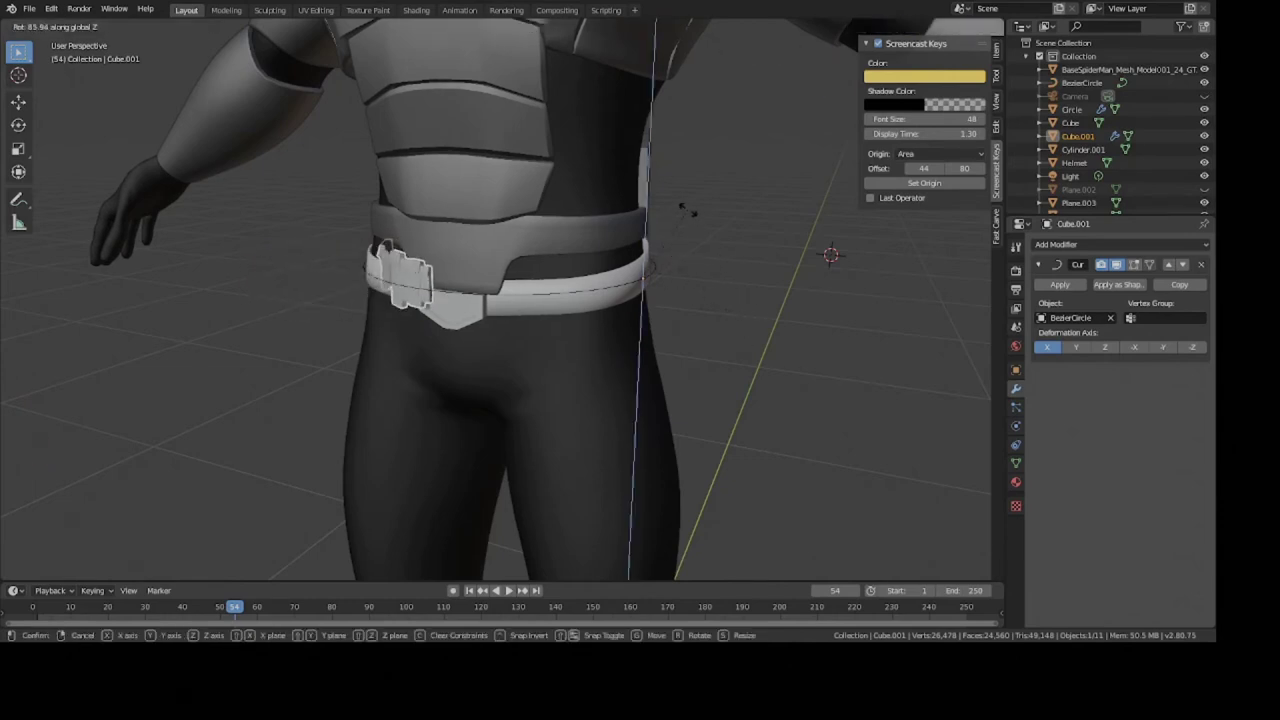
{"action": "left_click", "coordinate": [686, 212]}
{"action": "middle_click_drag", "start_coordinate": [686, 212], "coordinate": [741, 262]}
{"action": "scroll", "coordinate": [697, 206], "scroll_direction": "up", "scroll_amount": 2}
Move the pouch row about 0.0212 m along Y to fit it against the belt band.
{"action": "key", "text": "g"}
{"action": "right_click", "coordinate": [779, 260]}
{"action": "scroll", "coordinate": [741, 268], "scroll_direction": "down", "scroll_amount": 2}
{"action": "key", "text": "g"}
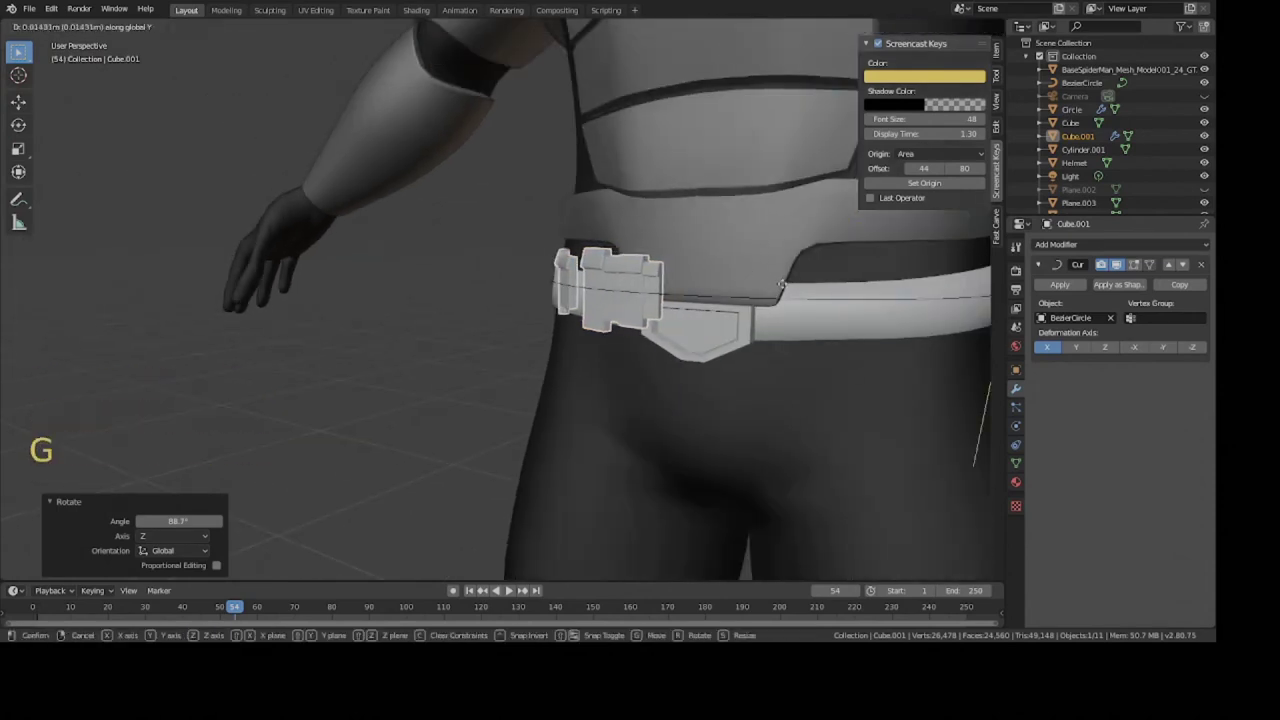
{"action": "left_click", "coordinate": [784, 280]}
Slide the pouch row around the belt to the hip, moving it about 0.122 m and another 0.0296 m along X, and save.
{"action": "middle_click_drag", "start_coordinate": [784, 280], "coordinate": [766, 343]}
{"action": "key", "text": "g"}
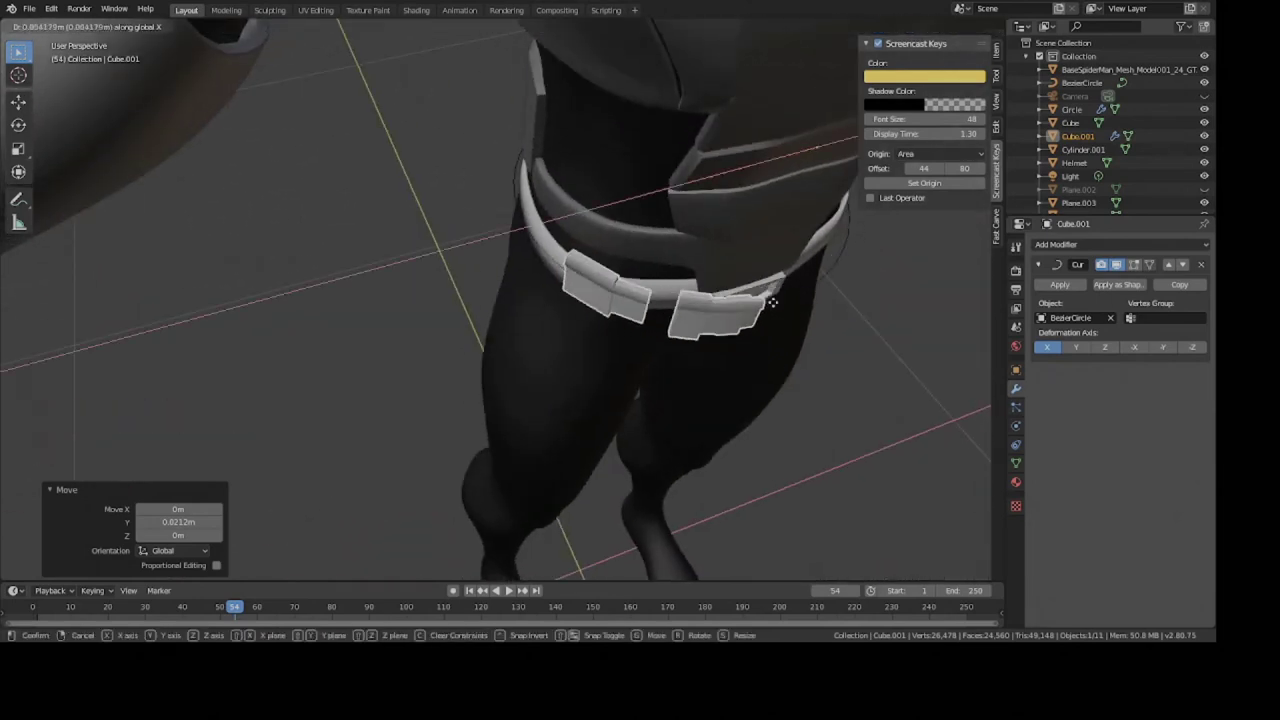
{"action": "left_click", "coordinate": [708, 303]}
{"action": "middle_click_drag", "start_coordinate": [708, 303], "coordinate": [560, 260]}
{"action": "key", "text": "ctrl+s"}
{"action": "key", "text": "g"}
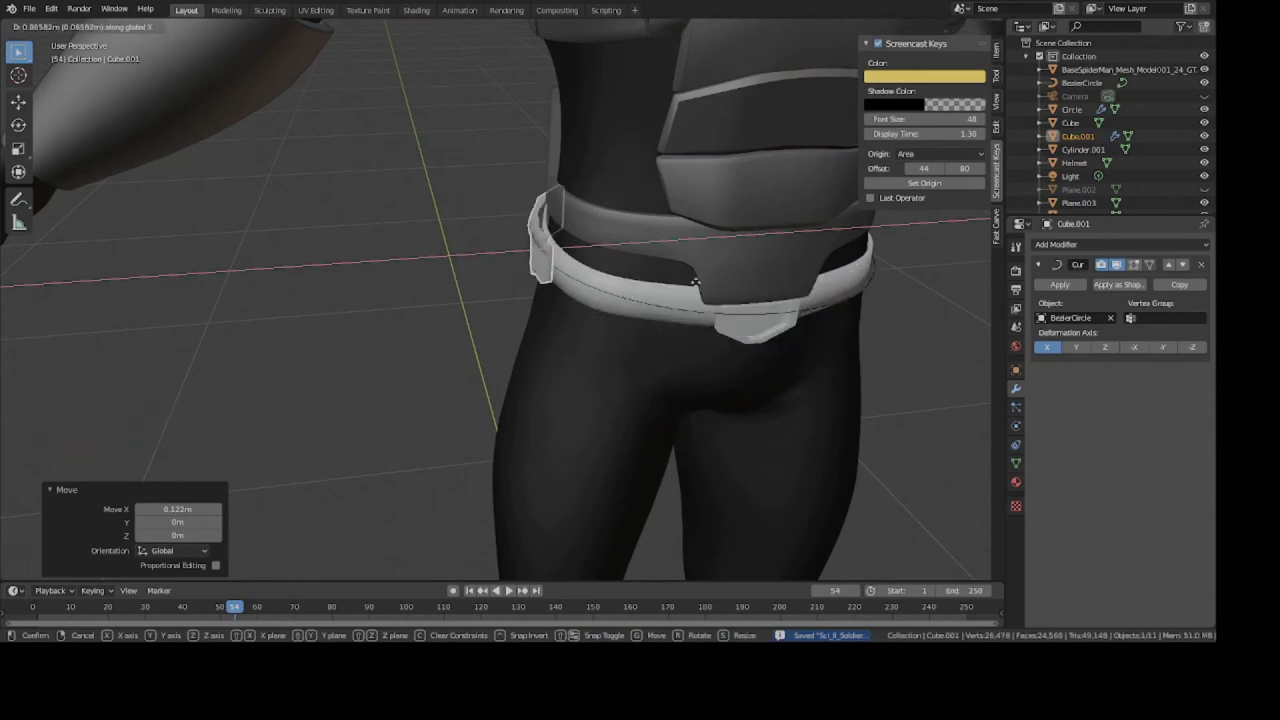
{"action": "left_click", "coordinate": [656, 278]}
{"action": "middle_click_drag", "start_coordinate": [656, 278], "coordinate": [690, 268]}
{"action": "scroll", "coordinate": [706, 237], "scroll_direction": "down", "scroll_amount": 3}
{"action": "key", "text": "ctrl+s"}
Duplicate the hip pouch row and place the copy about 0.35 m along X on the opposite side of the belt.
{"action": "middle_click_drag", "start_coordinate": [690, 268], "coordinate": [773, 279], "text": "shift"}
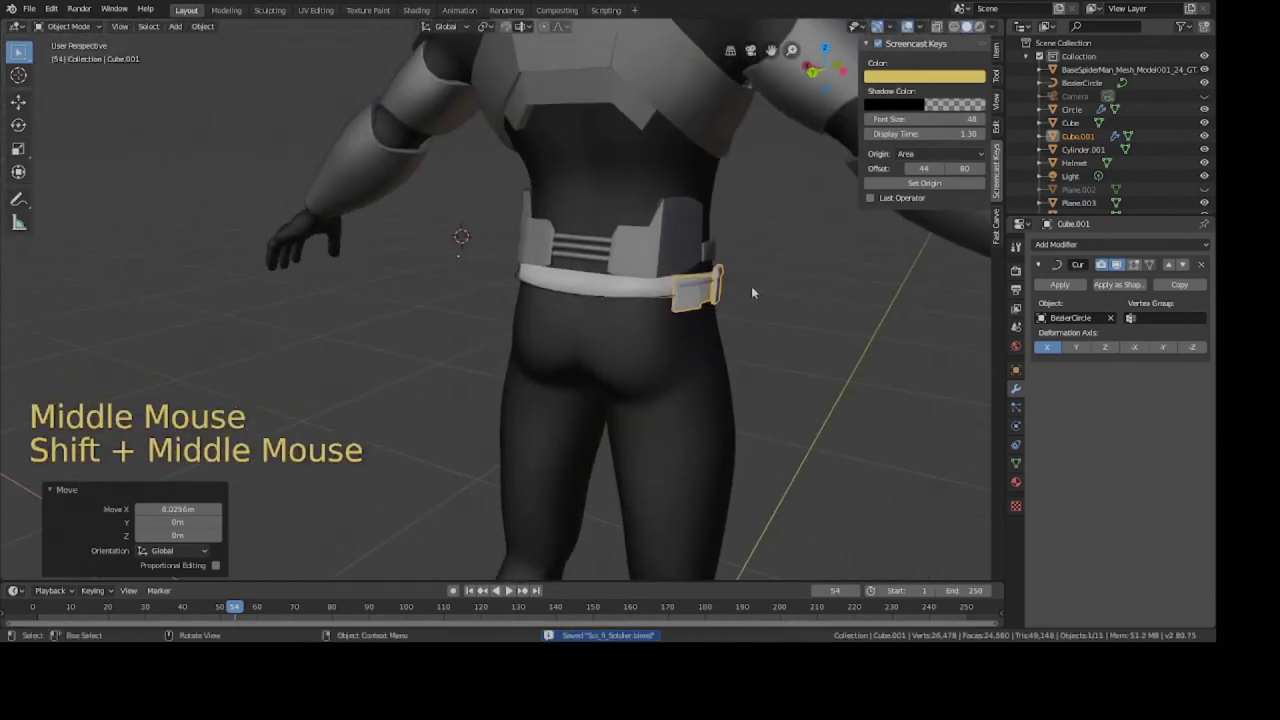
{"action": "scroll", "coordinate": [755, 290], "scroll_direction": "up", "scroll_amount": 1}
{"action": "key", "text": "shift+d"}
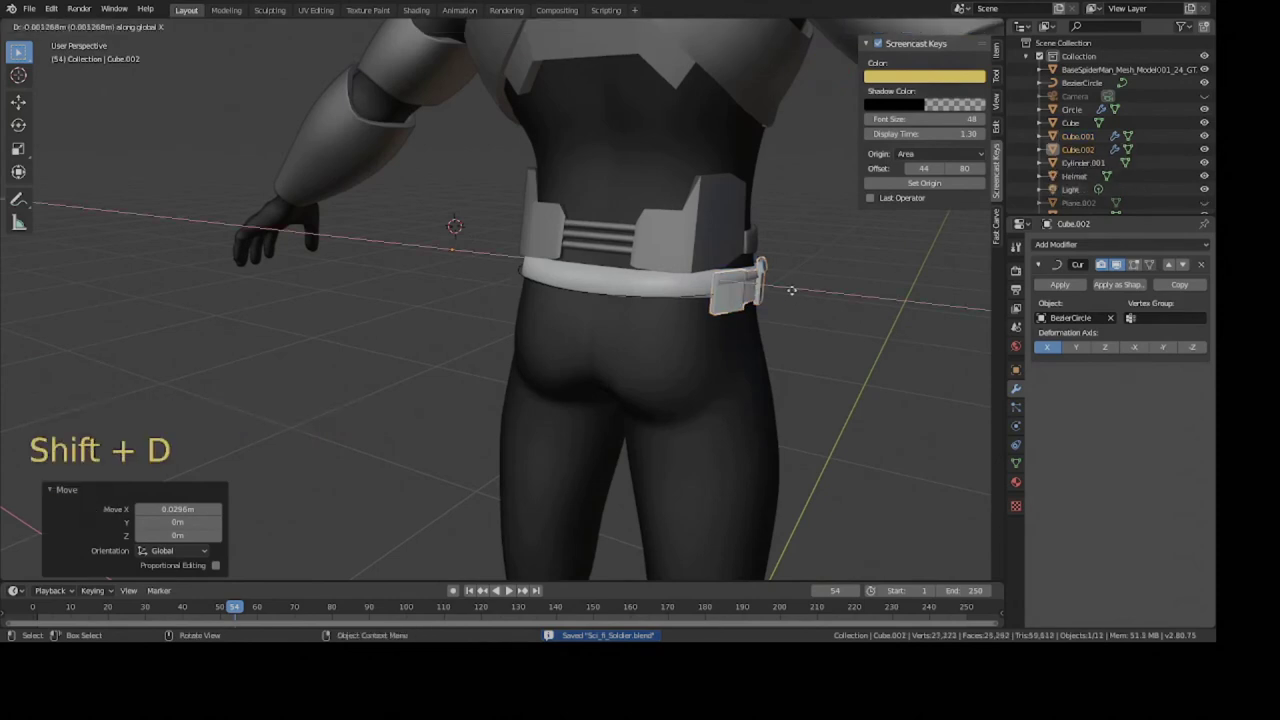
{"action": "left_click", "coordinate": [634, 311]}
Slide the duplicated pouch row farther along X around the belt, nudge it along Y to fit the band, and save.
{"action": "middle_click_drag", "start_coordinate": [601, 302], "coordinate": [712, 276]}
{"action": "scroll", "coordinate": [589, 297], "scroll_direction": "up", "scroll_amount": 4}
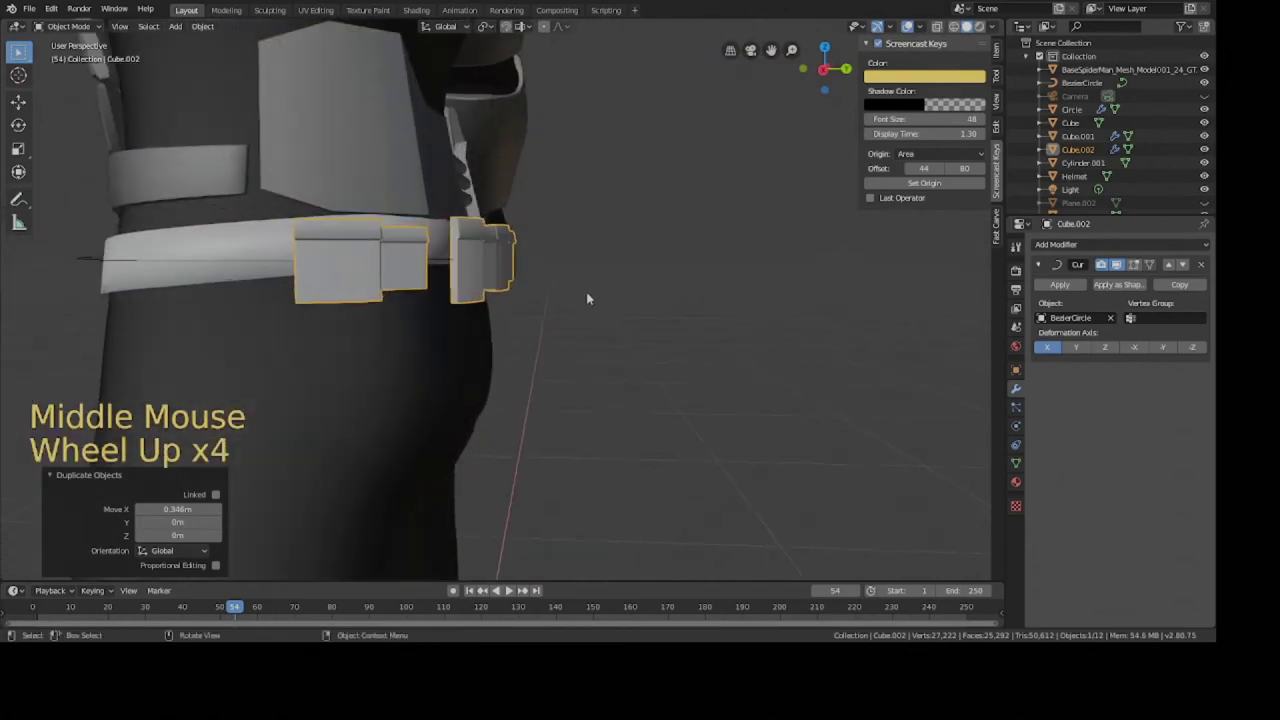
{"action": "middle_click_drag", "start_coordinate": [589, 297], "coordinate": [487, 274]}
{"action": "scroll", "coordinate": [687, 268], "scroll_direction": "down", "scroll_amount": 3}
{"action": "middle_click_drag", "start_coordinate": [687, 268], "coordinate": [233, 241]}
{"action": "key", "text": "g"}
{"action": "left_click", "coordinate": [545, 250]}
{"action": "scroll", "coordinate": [329, 271], "scroll_direction": "down", "scroll_amount": 3}
{"action": "key", "text": "g"}
{"action": "key", "text": "y"}
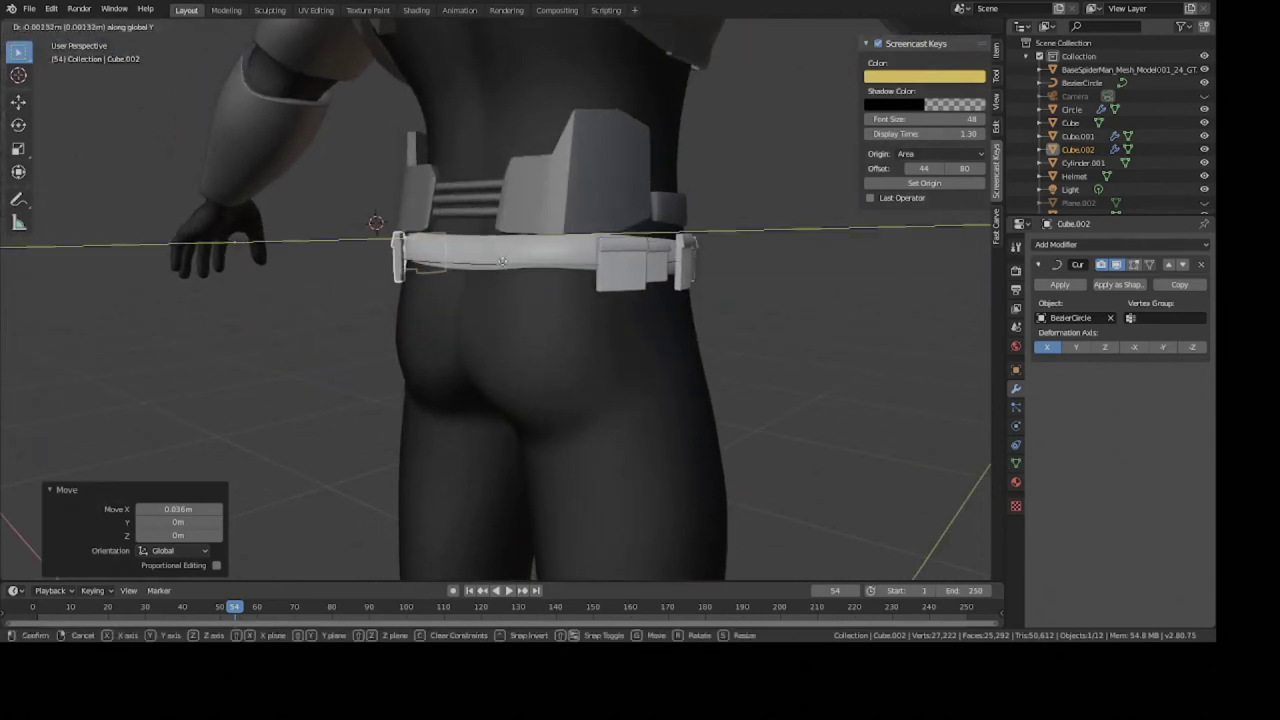
{"action": "left_click", "coordinate": [502, 260]}
{"action": "key", "text": "ctrl+s"}
Deselect everything to check the belt and save the file.
{"action": "middle_click_drag", "start_coordinate": [502, 260], "coordinate": [606, 297]}
{"action": "scroll", "coordinate": [662, 254], "scroll_direction": "up", "scroll_amount": 2}
{"action": "scroll", "coordinate": [577, 252], "scroll_direction": "down", "scroll_amount": 4}
{"action": "scroll", "coordinate": [577, 252], "scroll_direction": "down", "scroll_amount": 4}
{"action": "key", "text": "a"}
{"action": "key", "text": "a"}
{"action": "key", "text": "a"}
{"action": "key", "text": "ctrl+s"}
Select a hip pouch row, duplicate it and slide the copy about 0.169 m along X around the belt.
{"action": "scroll", "coordinate": [600, 268], "scroll_direction": "up", "scroll_amount": 3}
{"action": "left_click", "coordinate": [571, 292]}
{"action": "scroll", "coordinate": [571, 292], "scroll_direction": "up", "scroll_amount": 3}
{"action": "key", "text": "ctrl+s"}
{"action": "key", "text": "shift+d"}
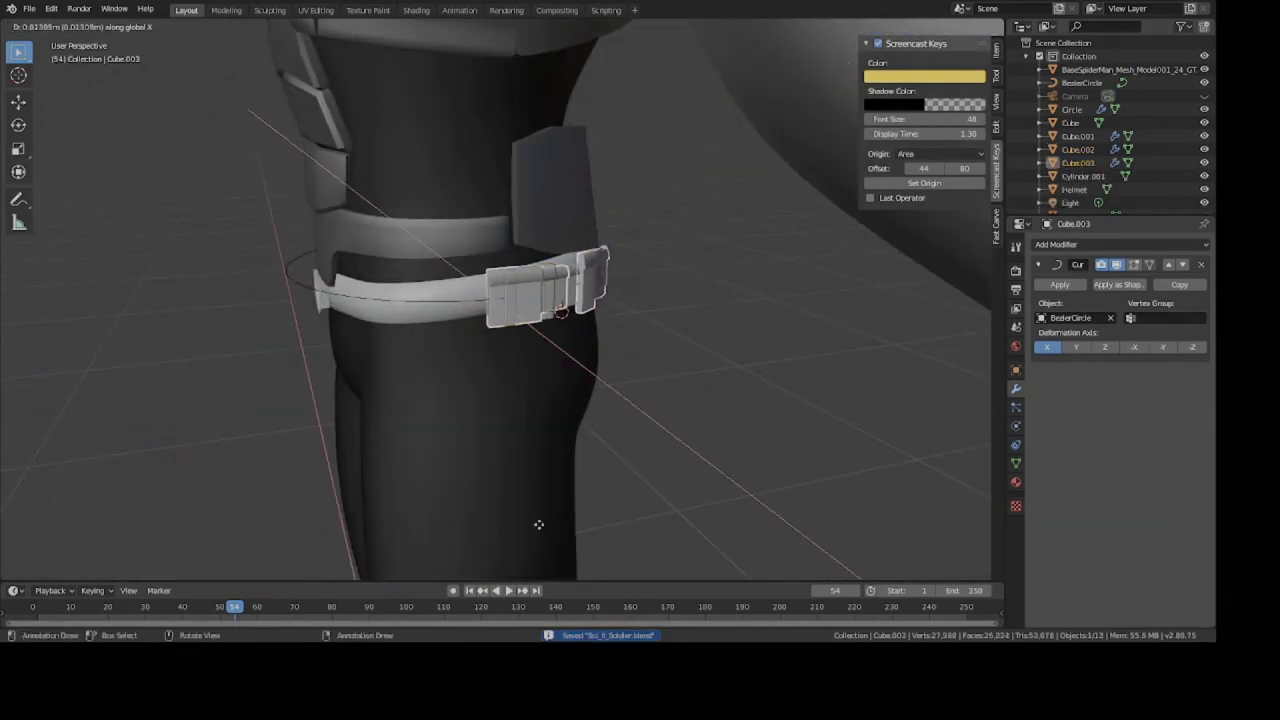
{"action": "right_click", "coordinate": [501, 443]}
{"action": "middle_click_drag", "start_coordinate": [602, 383], "coordinate": [691, 349]}
{"action": "key", "text": "g"}
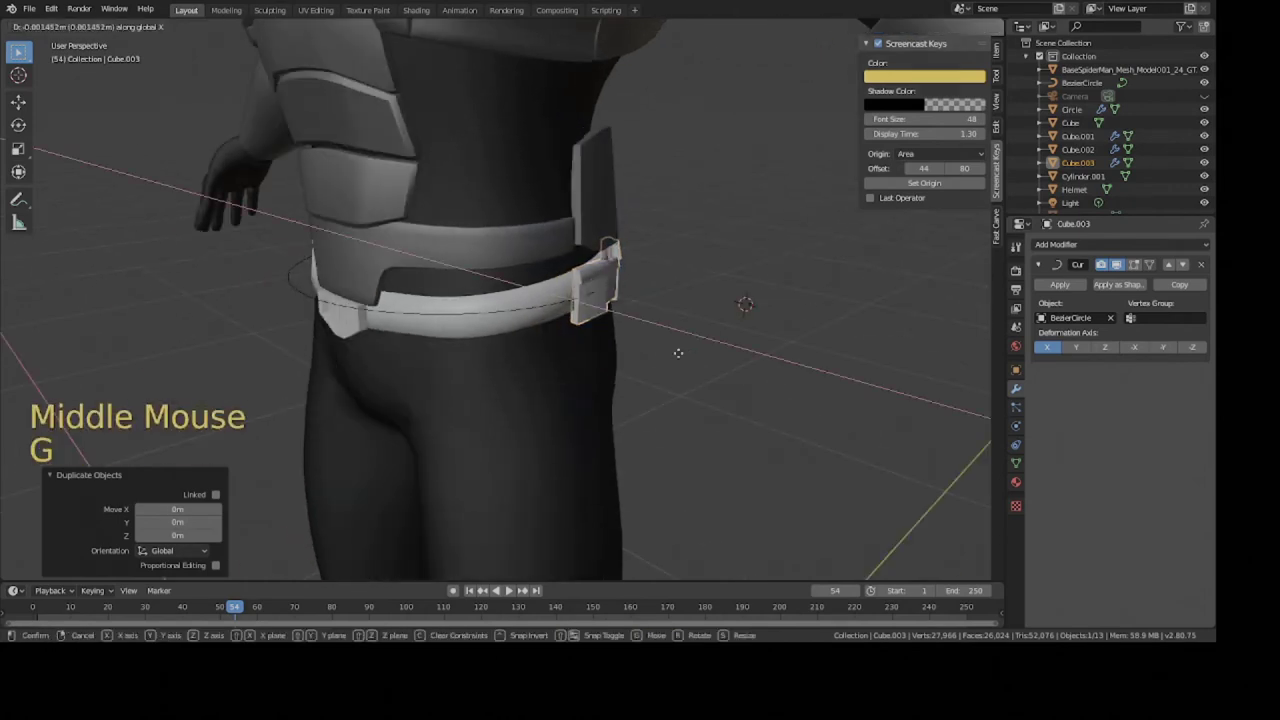
{"action": "key", "text": "g"}
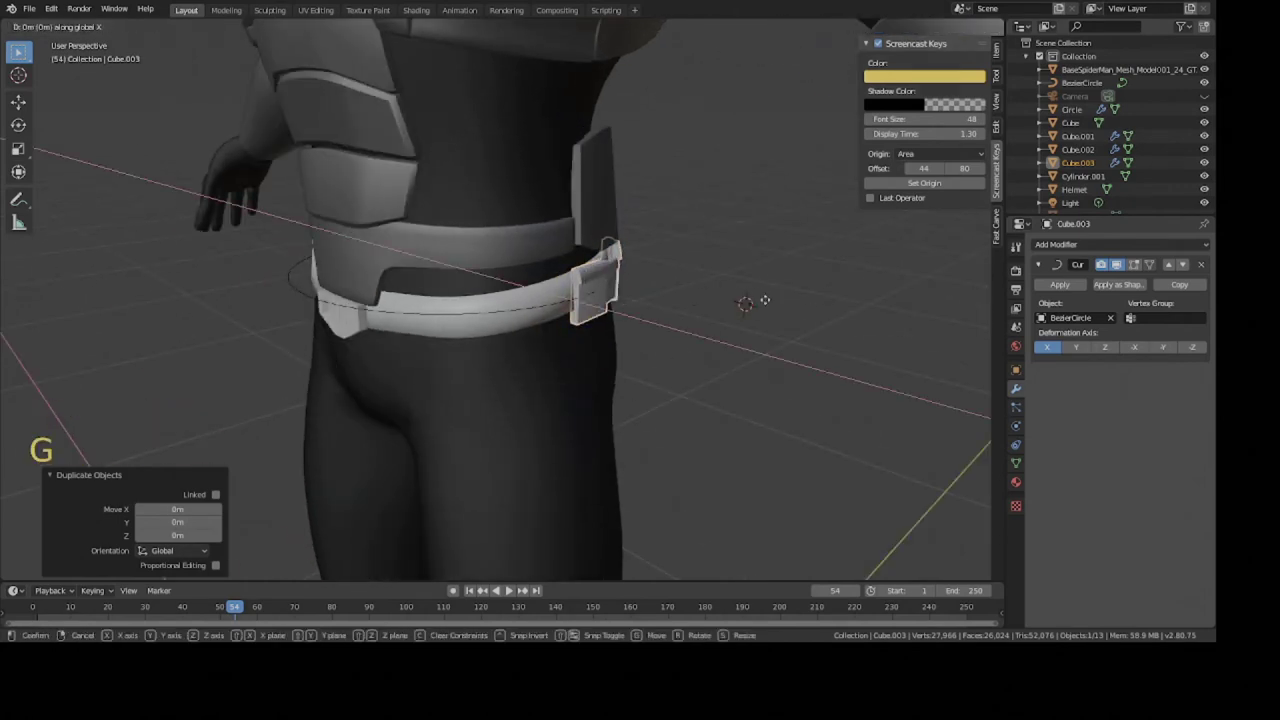
{"action": "left_click", "coordinate": [511, 381]}
Slide the third pouch row about 0.0364 m farther along X and shift it along Y relative to the belt.
{"action": "middle_click_drag", "start_coordinate": [406, 298], "coordinate": [740, 348]}
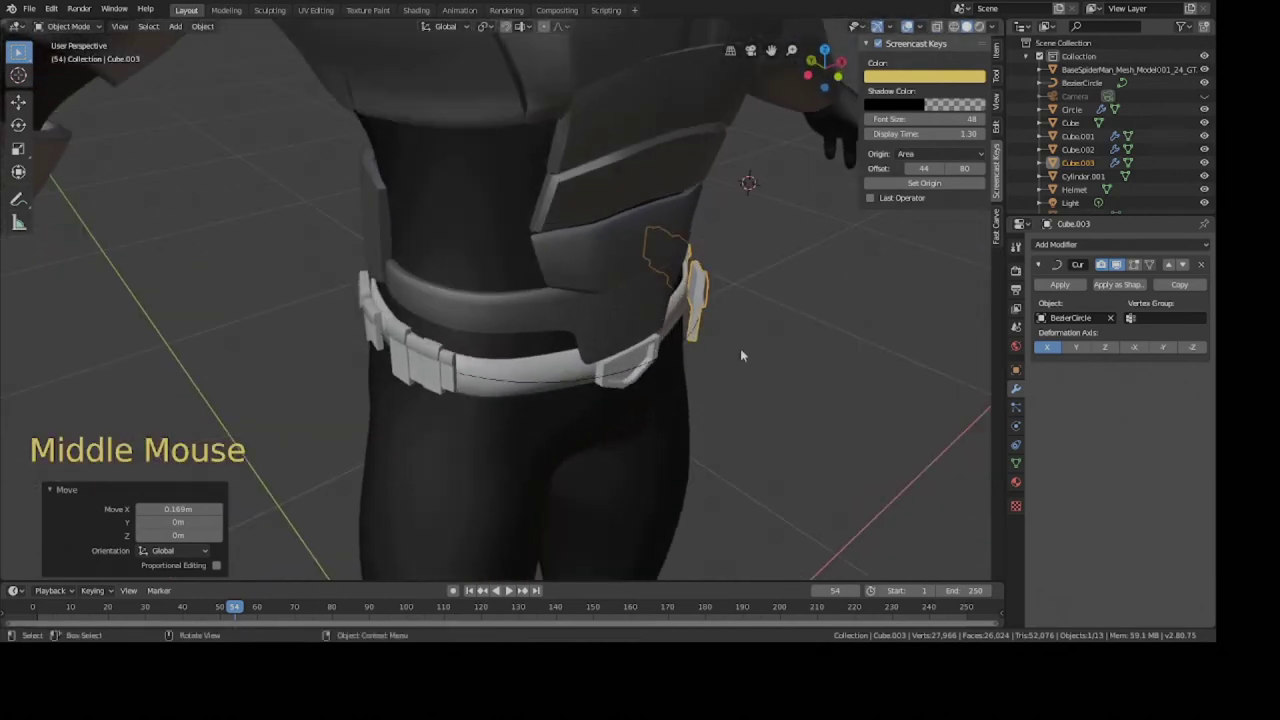
{"action": "key", "text": "g"}
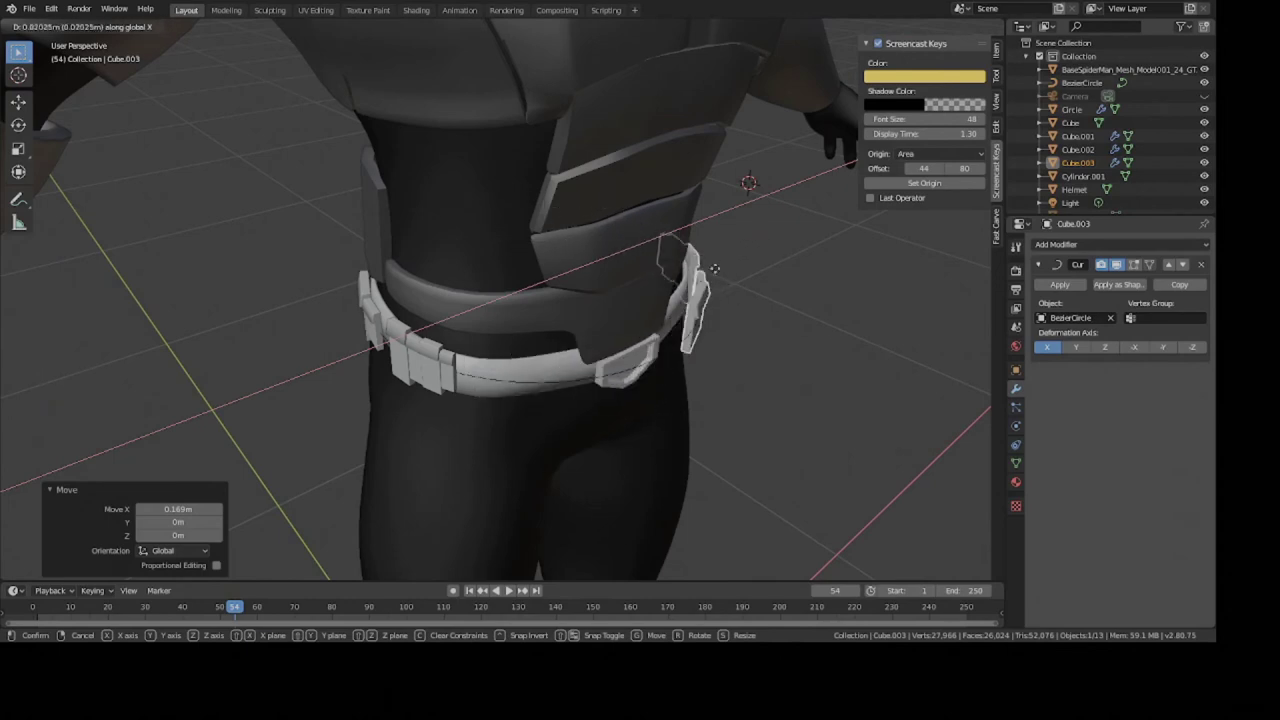
{"action": "left_click", "coordinate": [719, 265]}
{"action": "key", "text": "g"}
{"action": "key", "text": "y"}
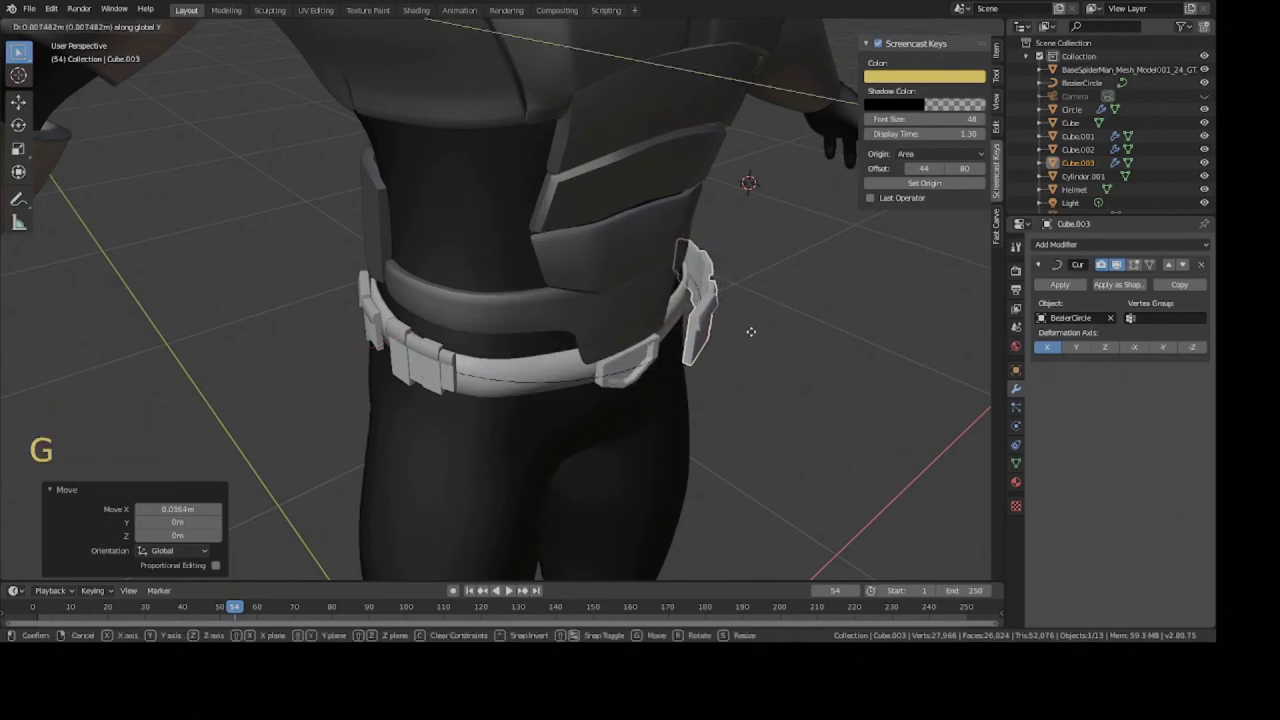
{"action": "left_click", "coordinate": [760, 335]}
Fine-tune the third pouch row's position on the front of the belt beside the buckle, and save the file.
{"action": "middle_click_drag", "start_coordinate": [760, 335], "coordinate": [527, 298]}
{"action": "key", "text": "g"}
{"action": "left_click", "coordinate": [659, 297]}
{"action": "key", "text": "g"}
{"action": "right_click", "coordinate": [561, 274]}
{"action": "key", "text": "ctrl+s"}
{"action": "key", "text": "g"}
{"action": "right_click", "coordinate": [527, 298]}
{"action": "key", "text": "g"}
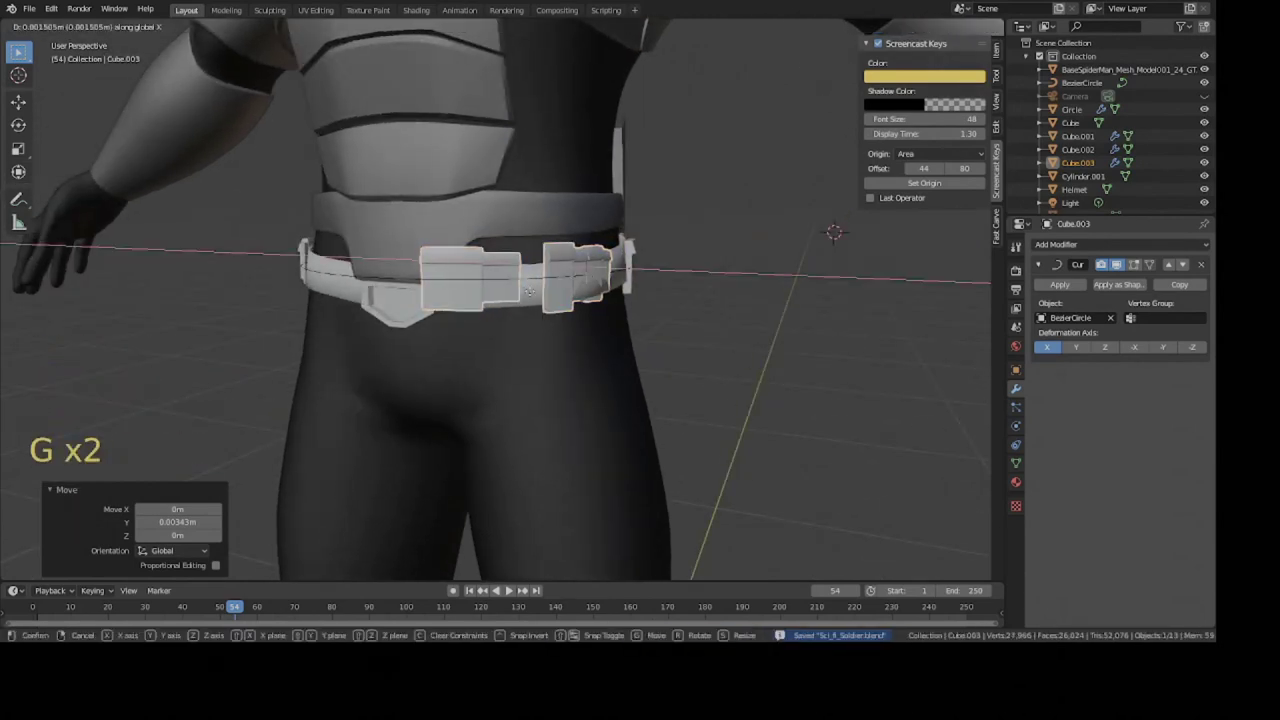
{"action": "left_click", "coordinate": [444, 298]}
{"action": "key", "text": "g"}
{"action": "mouse_move", "coordinate": [470, 302]}
{"action": "middle_mouse_down"}
{"action": "mouse_move", "coordinate": [492, 296]}
{"action": "mouse_move", "coordinate": [463, 297]}
{"action": "middle_mouse_up"}
{"action": "key", "text": "y"}
{"action": "right_click", "coordinate": [495, 295]}
Clear the selection and save the file.
{"action": "key", "text": "a"}
{"action": "key", "text": "a"}
{"action": "key", "text": "a"}
{"action": "key", "text": "ctrl+s"}
{"action": "scroll", "coordinate": [453, 299], "scroll_direction": "down", "scroll_amount": 1}
Finish nudging the third pouch row along global X on the front of the belt.
{"action": "left_click", "coordinate": [460, 298]}
{"action": "scroll", "coordinate": [460, 298], "scroll_direction": "up", "scroll_amount": 2}
{"action": "key", "text": "r"}
{"action": "right_click", "coordinate": [440, 284]}
{"action": "scroll", "coordinate": [440, 284], "scroll_direction": "down", "scroll_amount": 2}
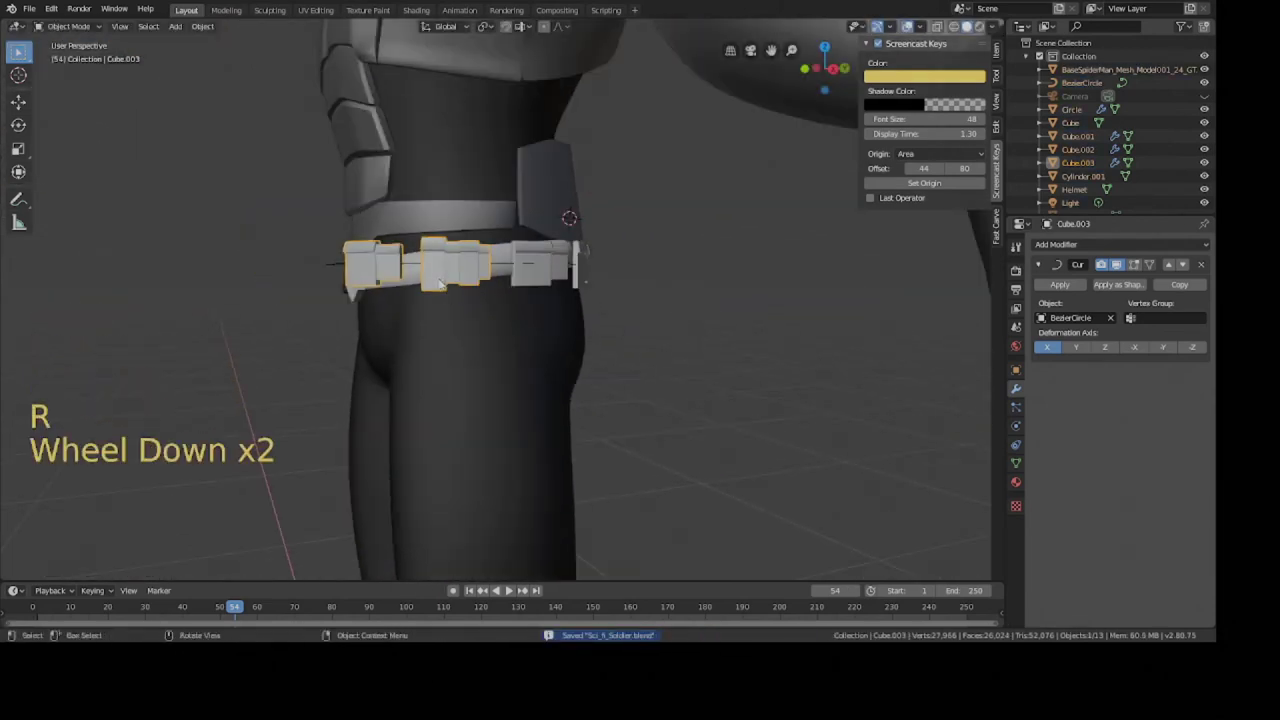
Save the file, and in the right side view rotate the belt's Bezier circle slightly about the X axis.
{"action": "key", "text": "KP_3"}
{"action": "scroll", "coordinate": [453, 300], "scroll_direction": "up", "scroll_amount": 2}
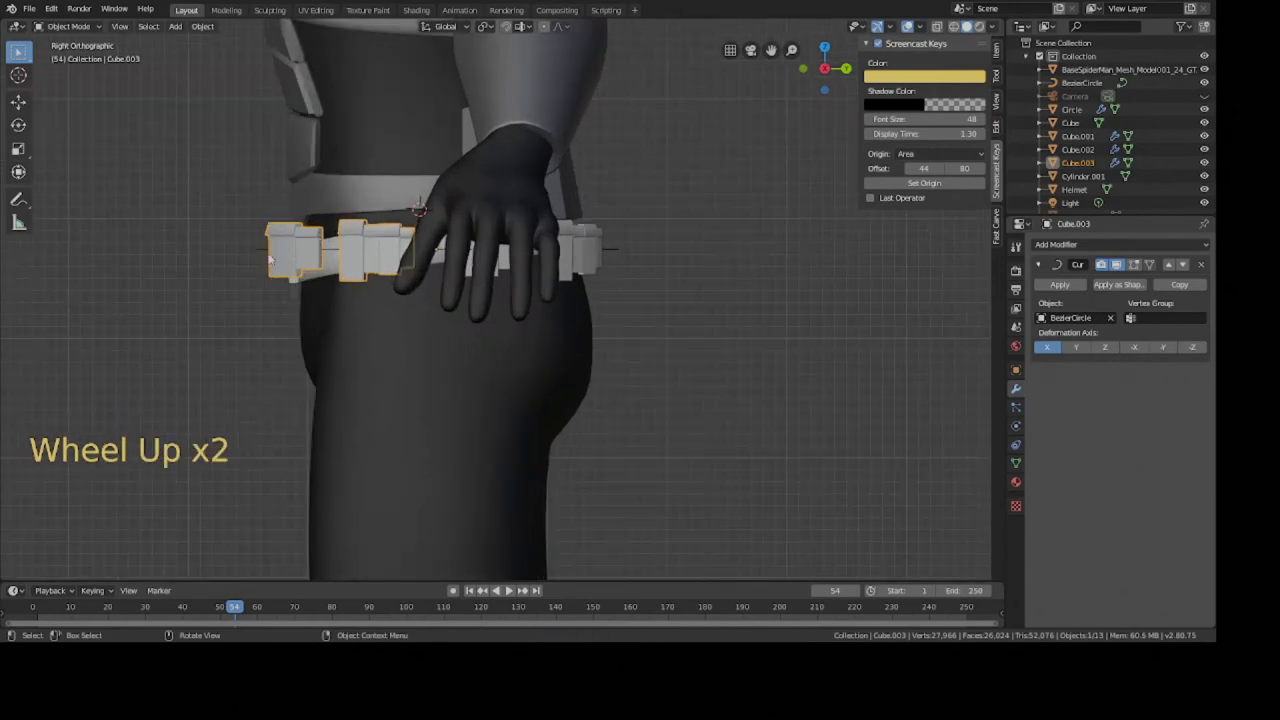
{"action": "middle_click_drag", "start_coordinate": [270, 259], "coordinate": [447, 337], "text": "shift"}
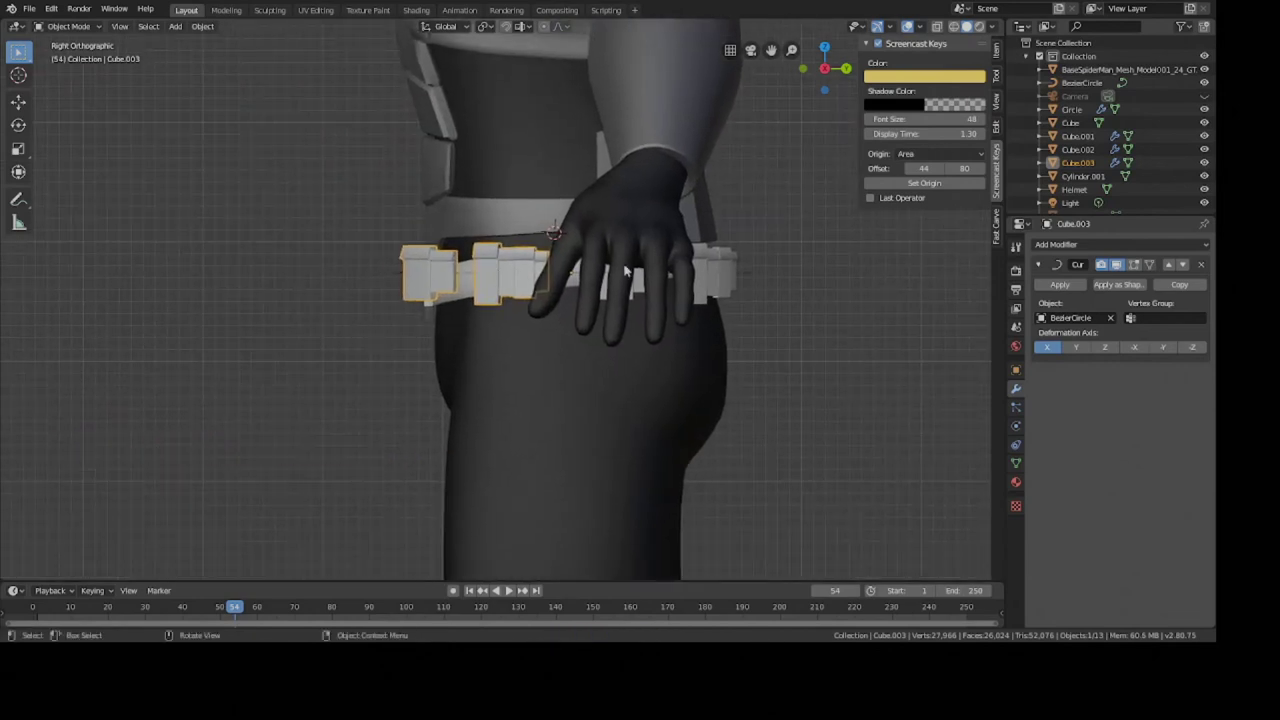
{"action": "left_click", "coordinate": [747, 284]}
{"action": "key", "text": "ctrl+s"}
{"action": "middle_click_drag", "start_coordinate": [747, 284], "coordinate": [567, 280]}
{"action": "key", "text": "KP_3"}
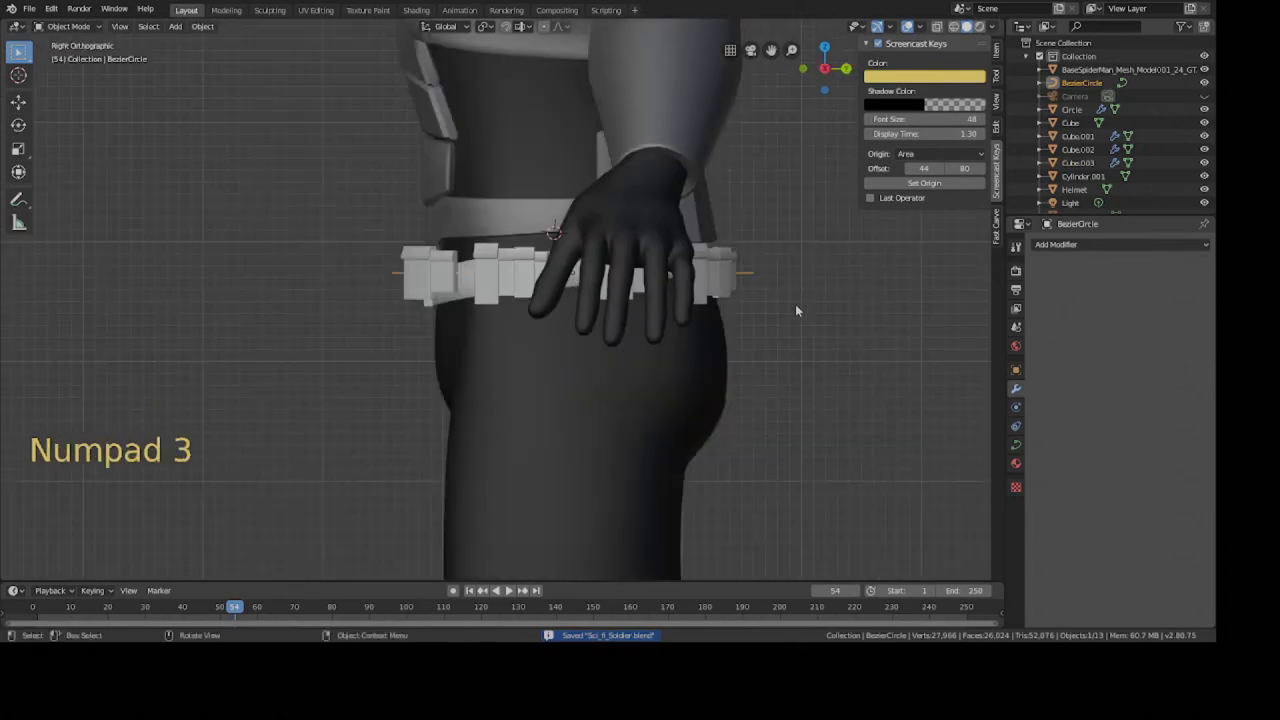
{"action": "key", "text": "r"}
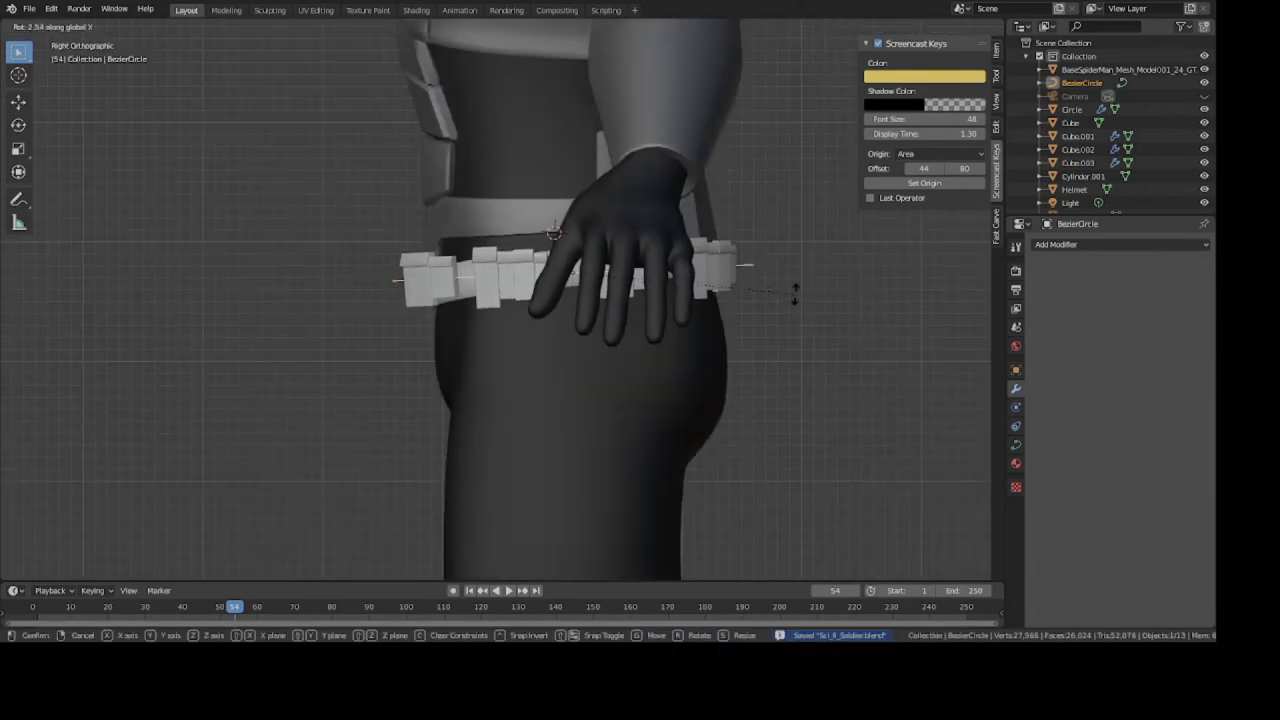
{"action": "left_click", "coordinate": [791, 283]}
Scale the belt's Bezier circle to fit the pouches around the hips, and save the file.
{"action": "middle_click_drag", "start_coordinate": [791, 283], "coordinate": [447, 318]}
{"action": "key", "text": "s"}
{"action": "scroll", "coordinate": [690, 300], "scroll_direction": "down", "scroll_amount": 3}
{"action": "key", "text": "ctrl+s"}
{"action": "scroll", "coordinate": [406, 355], "scroll_direction": "up", "scroll_amount": 3}
{"action": "left_click", "coordinate": [408, 352]}
{"action": "left_click", "coordinate": [422, 322]}
{"action": "scroll", "coordinate": [422, 322], "scroll_direction": "up", "scroll_amount": 3}
{"action": "key", "text": "ctrl+s"}
{"action": "scroll", "coordinate": [420, 293], "scroll_direction": "down", "scroll_amount": 2}
{"action": "middle_click_drag", "start_coordinate": [420, 293], "coordinate": [500, 230]}
{"action": "scroll", "coordinate": [500, 230], "scroll_direction": "up", "scroll_amount": 1}
In Edit Mode, move the Bezier circle's front control point about 0.024 m along Y.
{"action": "key", "text": "Tab"}
{"action": "left_click", "coordinate": [341, 312]}
{"action": "middle_click_drag", "start_coordinate": [341, 312], "coordinate": [388, 323]}
{"action": "key", "text": "g"}
{"action": "key", "text": "y"}
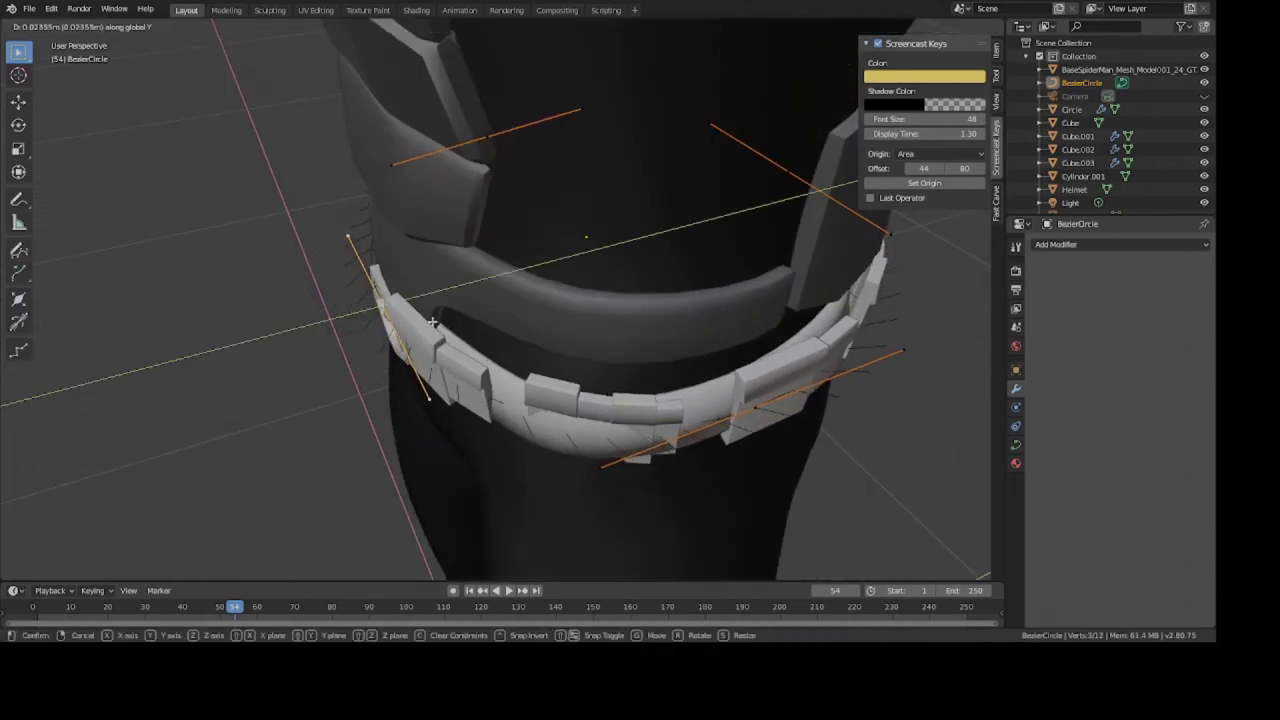
{"action": "middle_click_drag", "start_coordinate": [432, 320], "coordinate": [416, 304]}
{"action": "left_click", "coordinate": [714, 374]}
Move the Bezier circle's side control point about 0.0045 m along X and −0.020 m along Y, and save the file.
{"action": "middle_click_drag", "start_coordinate": [714, 374], "coordinate": [718, 397]}
{"action": "key", "text": "g"}
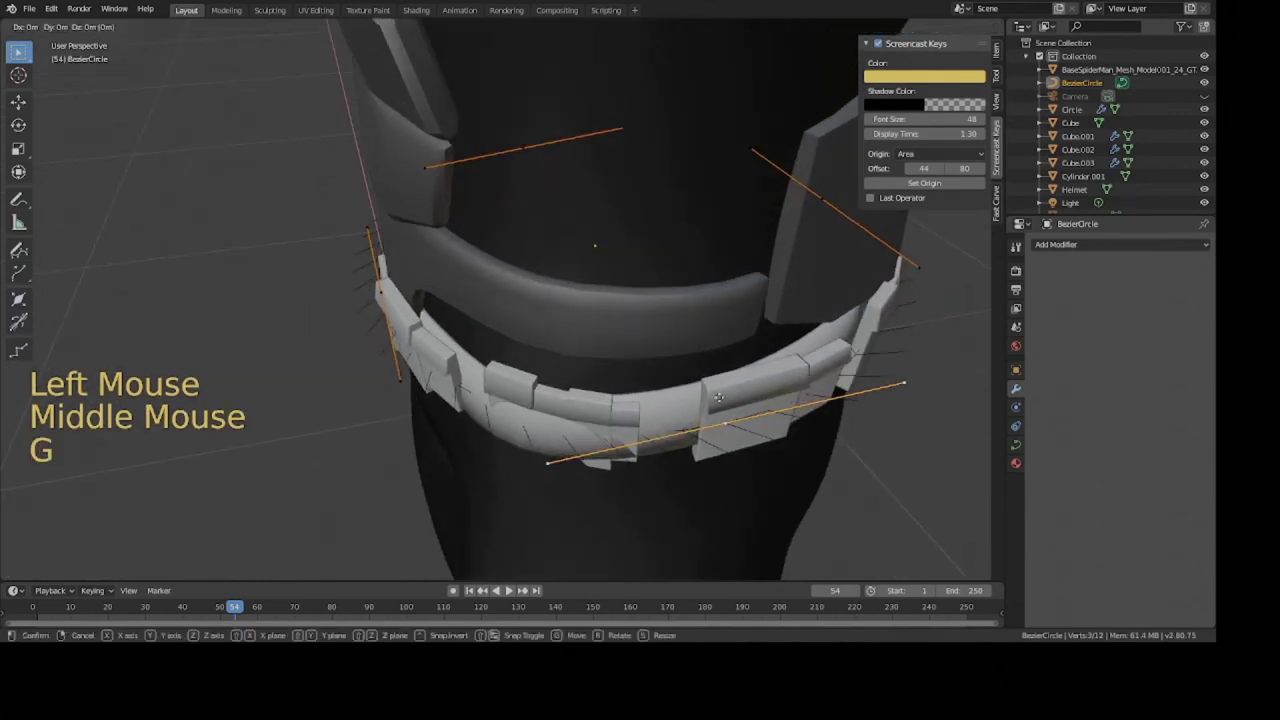
{"action": "key", "text": "g"}
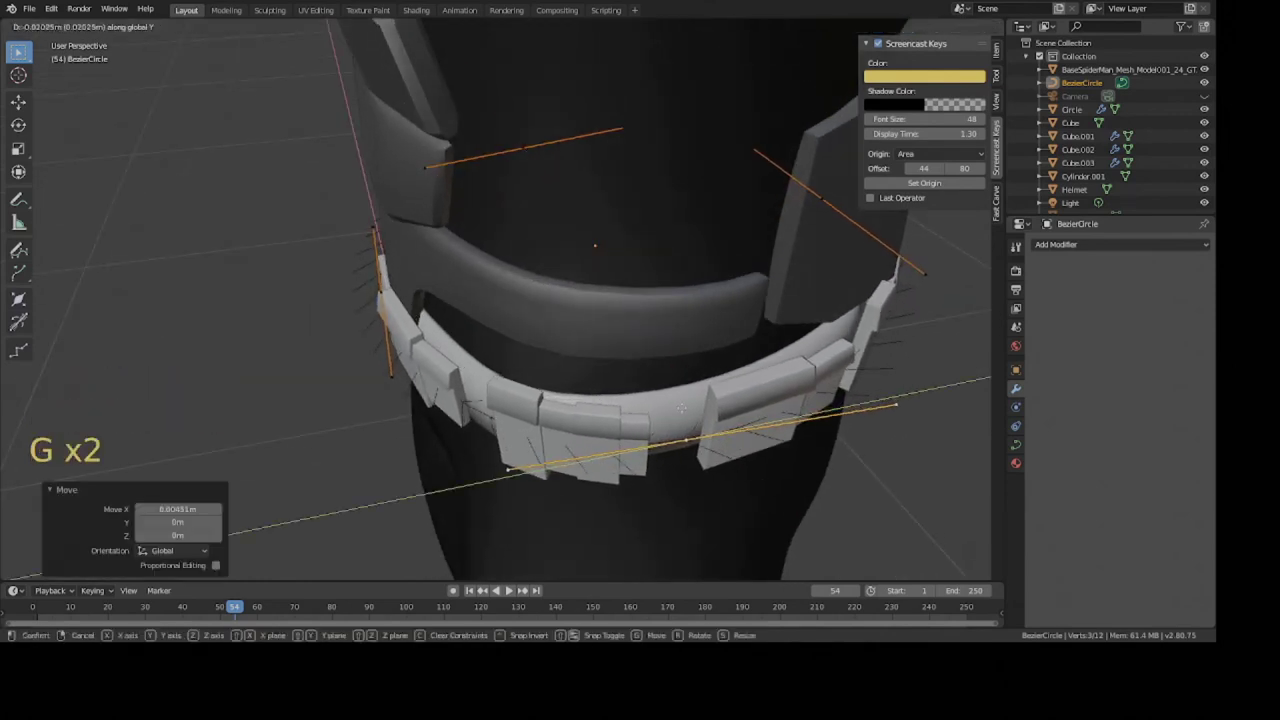
{"action": "left_click", "coordinate": [680, 407]}
{"action": "key", "text": "ctrl+s"}
Return to Object Mode, select the pouch row beside the buckle and scale it narrower along X.
{"action": "middle_click_drag", "start_coordinate": [680, 407], "coordinate": [528, 308]}
{"action": "scroll", "coordinate": [648, 380], "scroll_direction": "down", "scroll_amount": 2}
{"action": "key", "text": "Tab"}
{"action": "left_click", "coordinate": [675, 318]}
{"action": "key", "text": "s"}
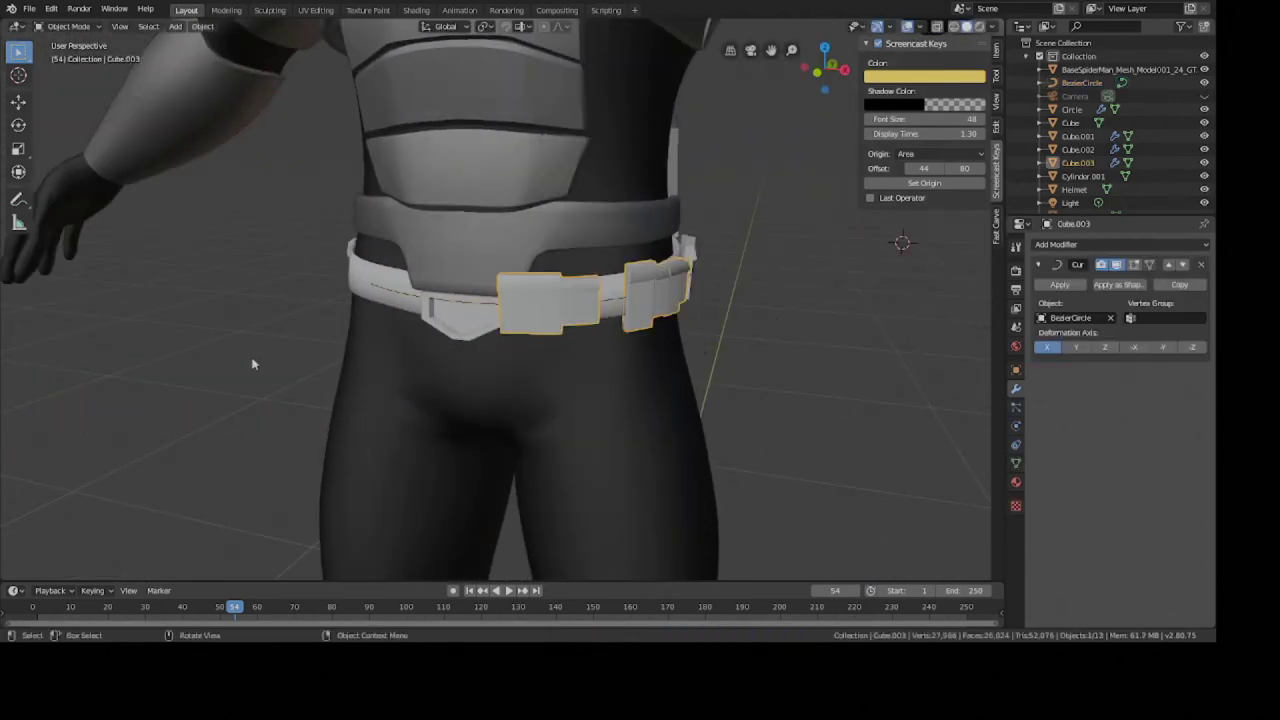
{"action": "key", "text": "g"}
{"action": "key", "text": "s"}
{"action": "key", "text": "x"}
{"action": "left_click", "coordinate": [625, 376]}
{"action": "scroll", "coordinate": [493, 362], "scroll_direction": "down", "scroll_amount": 4}
{"action": "scroll", "coordinate": [580, 350], "scroll_direction": "up", "scroll_amount": 3}
Slide the pouch row −0.0278 m along X away from the buckle, save the file and clear the selection.
{"action": "key", "text": "g"}
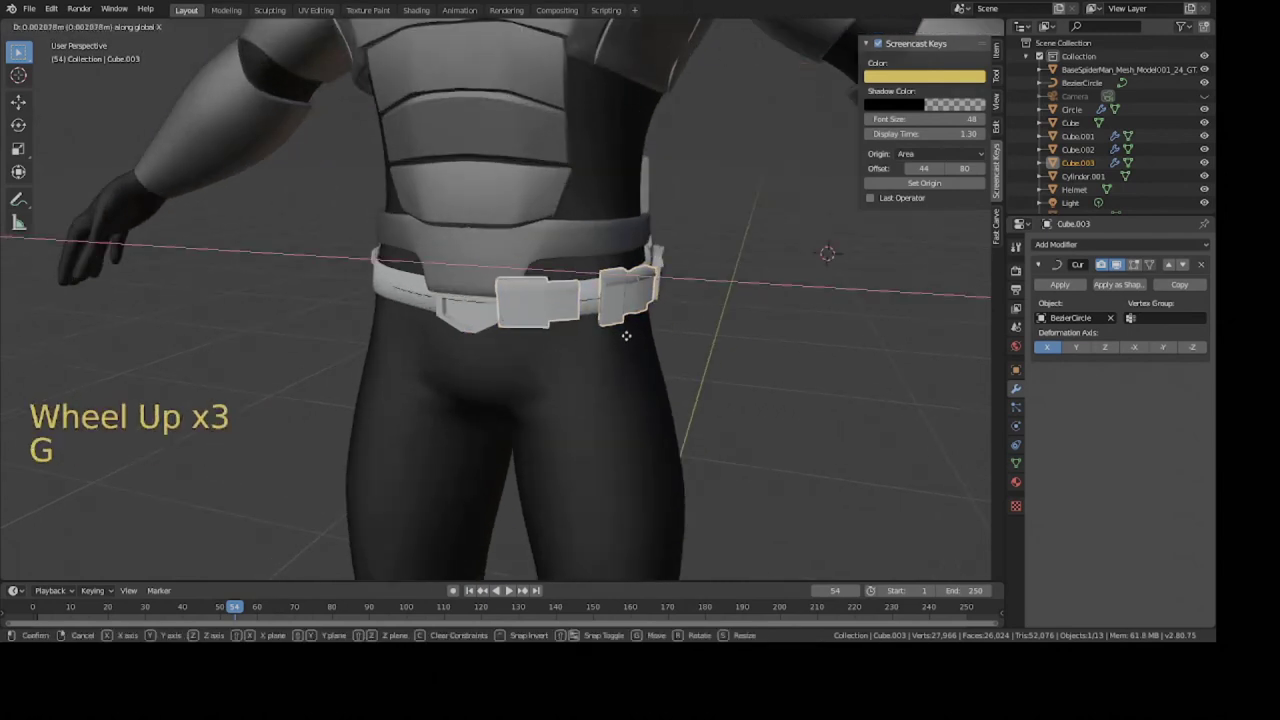
{"action": "left_click", "coordinate": [566, 338]}
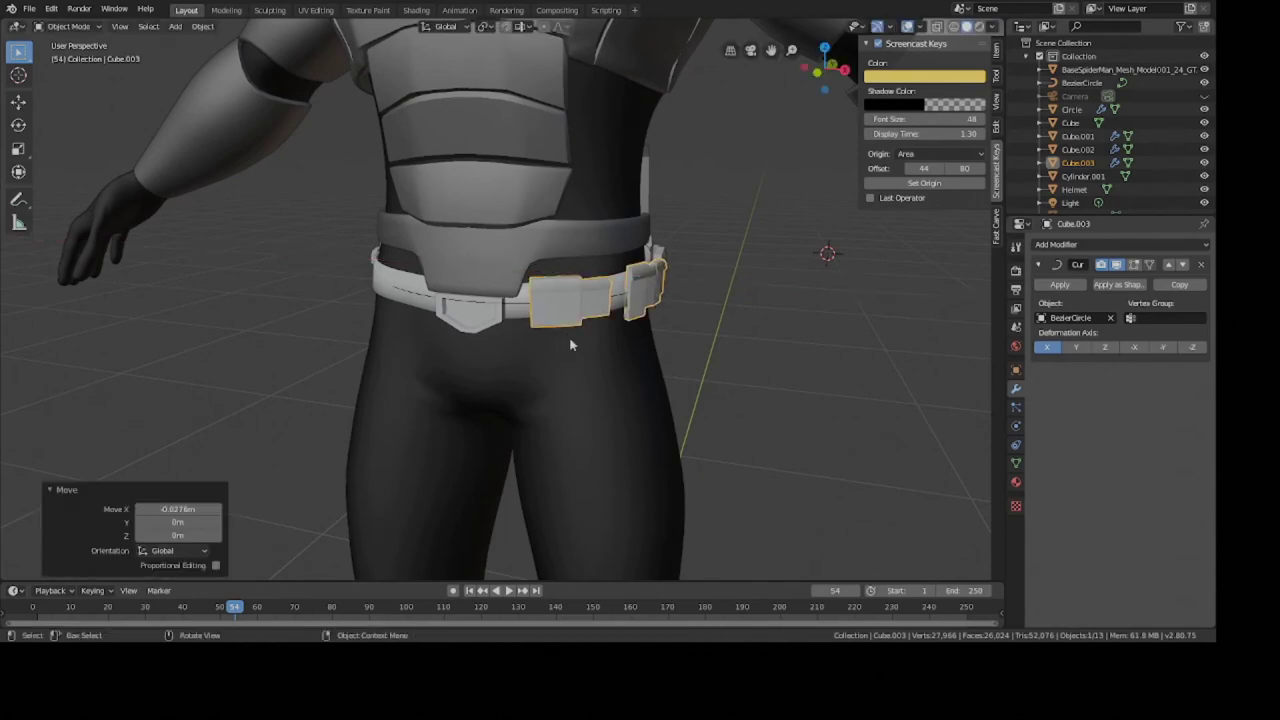
{"action": "middle_click_drag", "start_coordinate": [569, 336], "coordinate": [531, 320]}
{"action": "key", "text": "ctrl+s"}
{"action": "key", "text": "a"}
{"action": "key", "text": "a"}
{"action": "key", "text": "a"}
Add a cylinder mesh with 8 vertices.
{"action": "scroll", "coordinate": [335, 319], "scroll_direction": "down", "scroll_amount": 3}
{"action": "scroll", "coordinate": [517, 349], "scroll_direction": "up", "scroll_amount": 3}
{"action": "scroll", "coordinate": [489, 322], "scroll_direction": "down", "scroll_amount": 2}
{"action": "scroll", "coordinate": [474, 347], "scroll_direction": "up", "scroll_amount": 4}
{"action": "key", "text": "shift+a"}
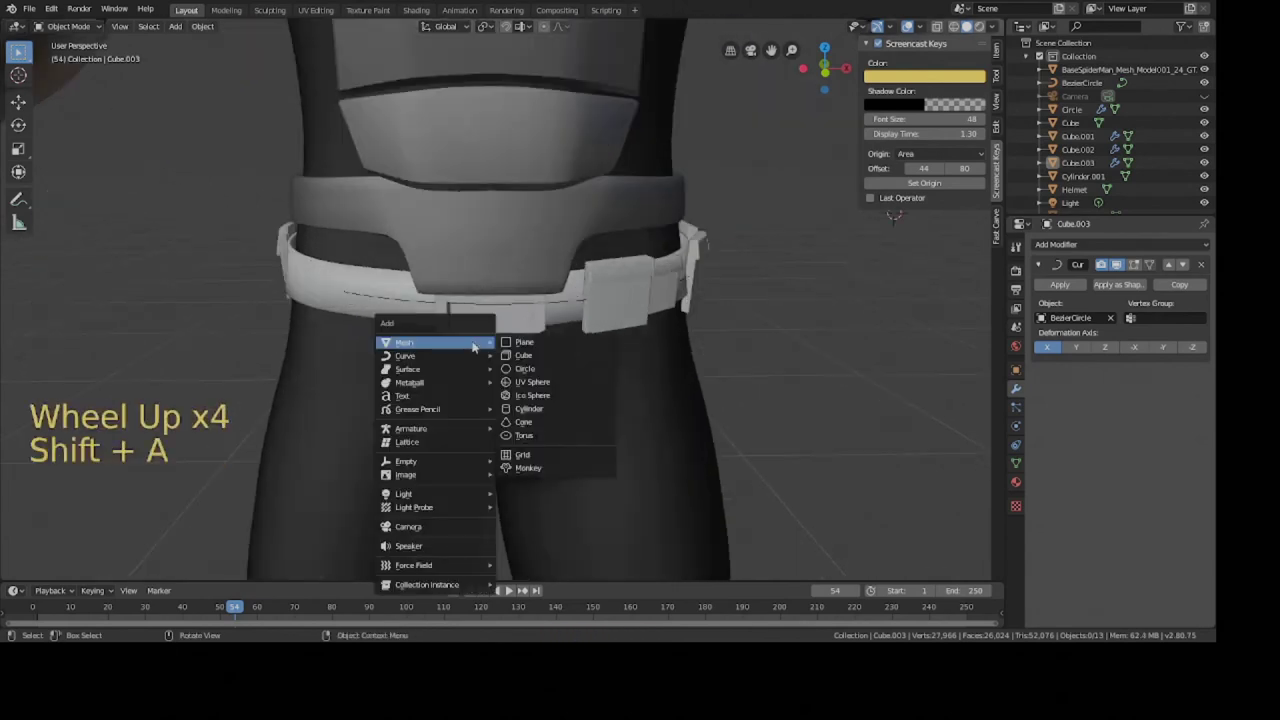
{"action": "left_click", "coordinate": [538, 410]}
{"action": "scroll", "coordinate": [281, 414], "scroll_direction": "down", "scroll_amount": 6}
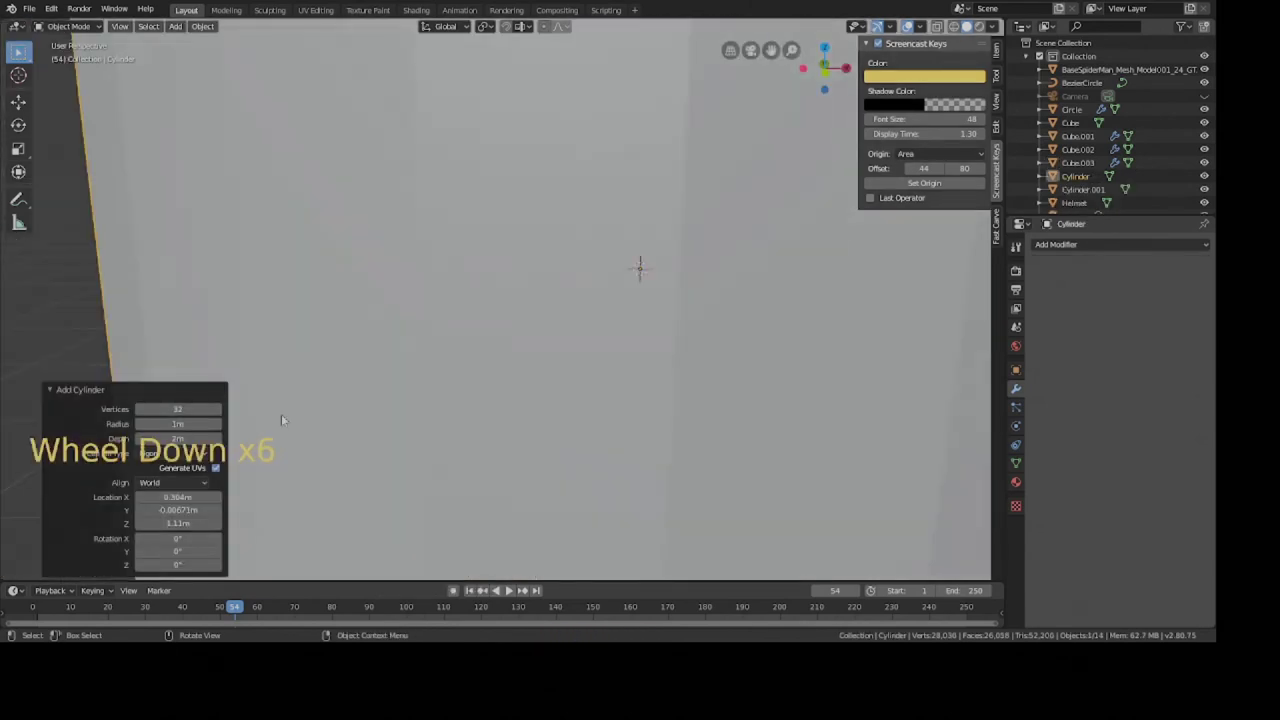
{"action": "left_click", "coordinate": [184, 410]}
{"action": "left_click_drag", "start_coordinate": [391, 366], "coordinate": [393, 372]}
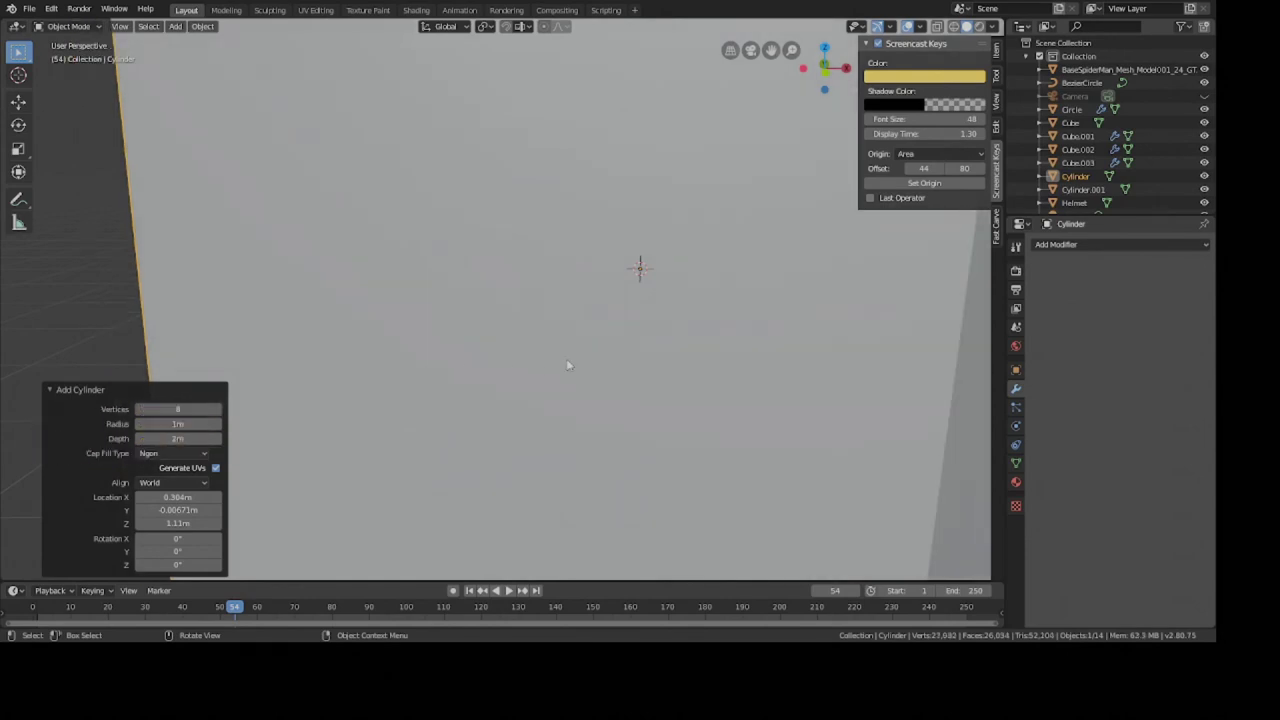
Scale the new cylinder uniformly by 0.078 and save the file.
{"action": "key", "text": "s"}
{"action": "scroll", "coordinate": [652, 323], "scroll_direction": "up", "scroll_amount": 3}
{"action": "left_click", "coordinate": [652, 323]}
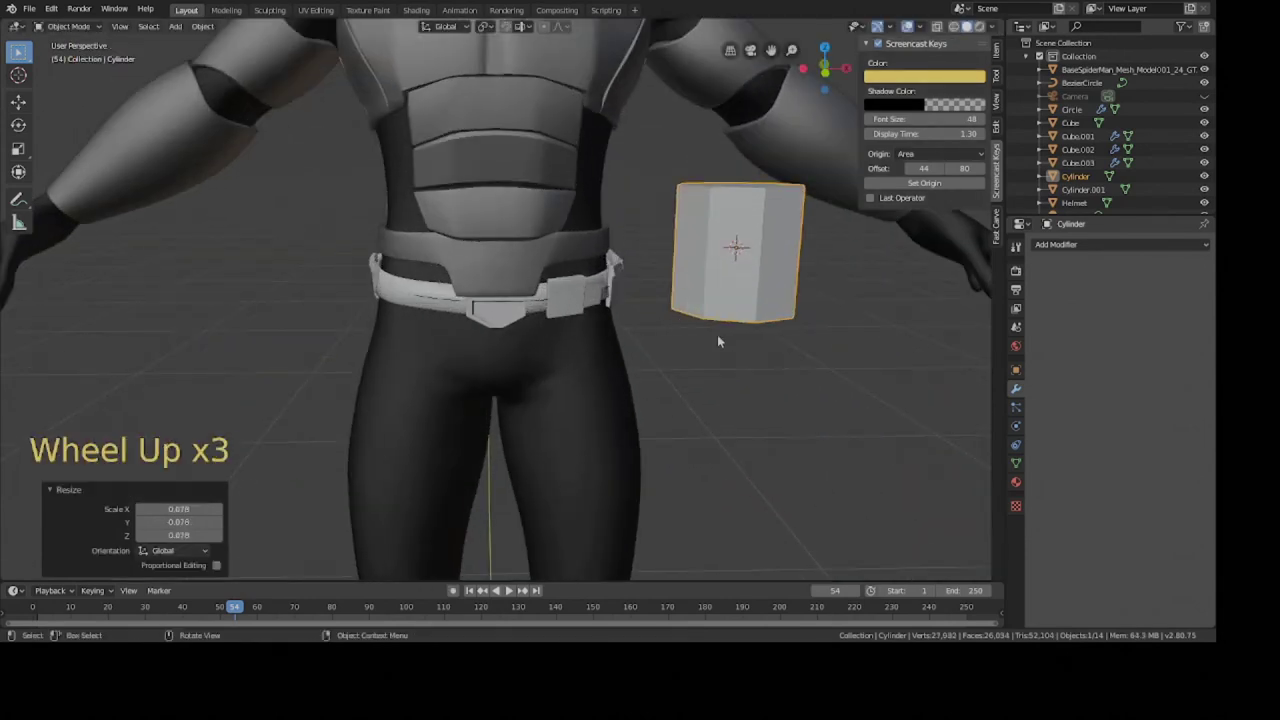
{"action": "key", "text": "ctrl+s"}
Move the cylinder about −0.433 m along X across the body and about 0.077 m along Y beside the belt.
{"action": "key", "text": "g"}
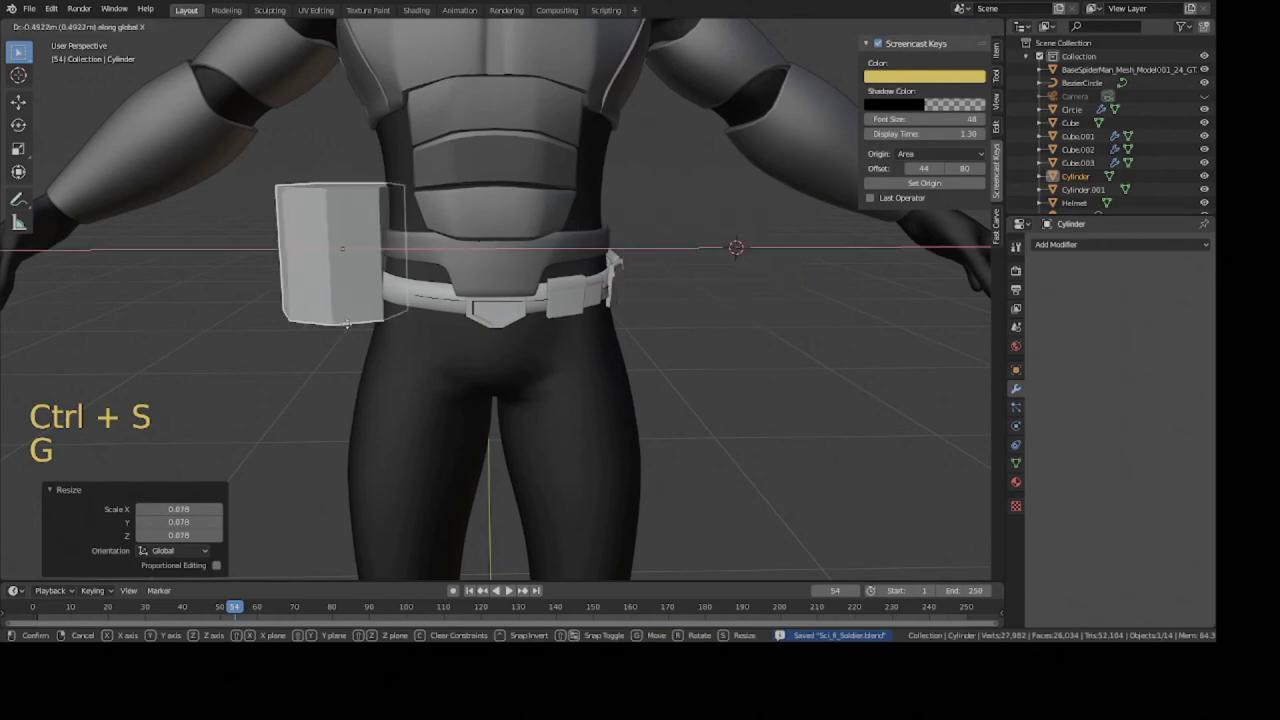
{"action": "left_click", "coordinate": [396, 324]}
{"action": "scroll", "coordinate": [396, 324], "scroll_direction": "up", "scroll_amount": 3}
{"action": "middle_click_drag", "start_coordinate": [385, 305], "coordinate": [393, 288]}
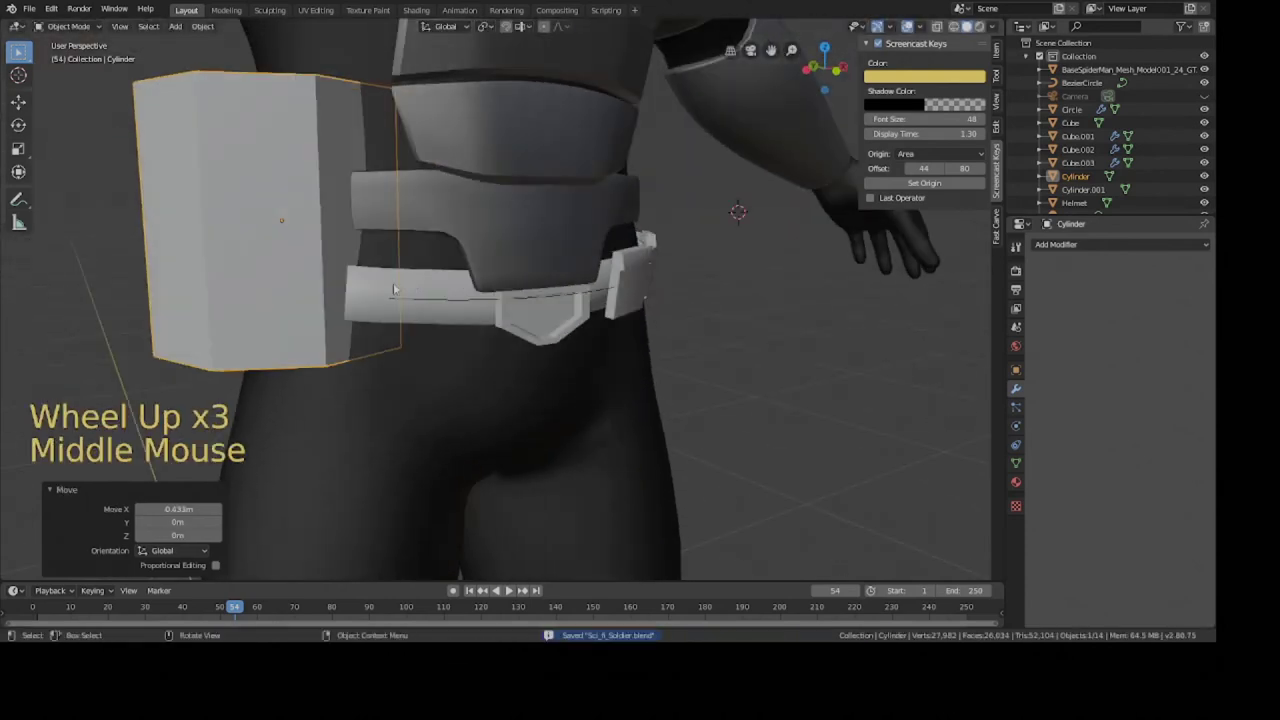
{"action": "key", "text": "g"}
{"action": "left_click", "coordinate": [380, 265]}
Scale the cylinder uniformly by 0.167 and stretch it by 2.583 along Z into a slim canister.
{"action": "key", "text": "s"}
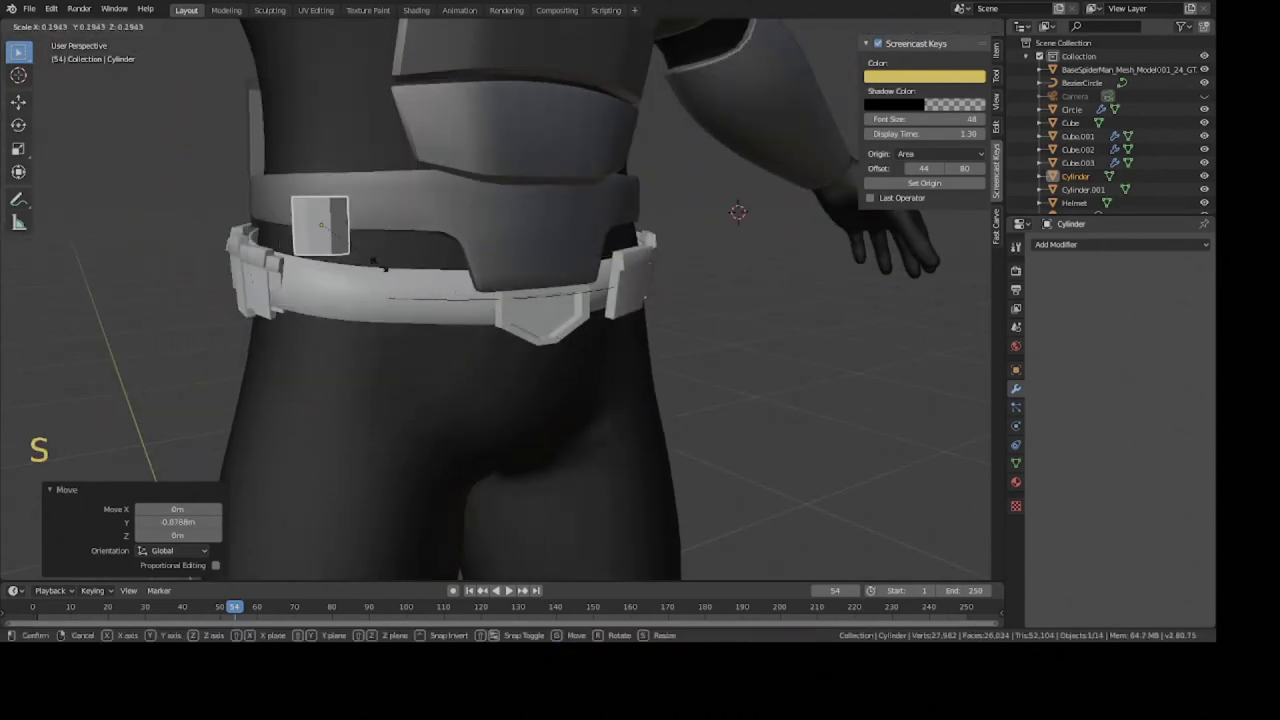
{"action": "left_click", "coordinate": [365, 253]}
{"action": "key", "text": "s"}
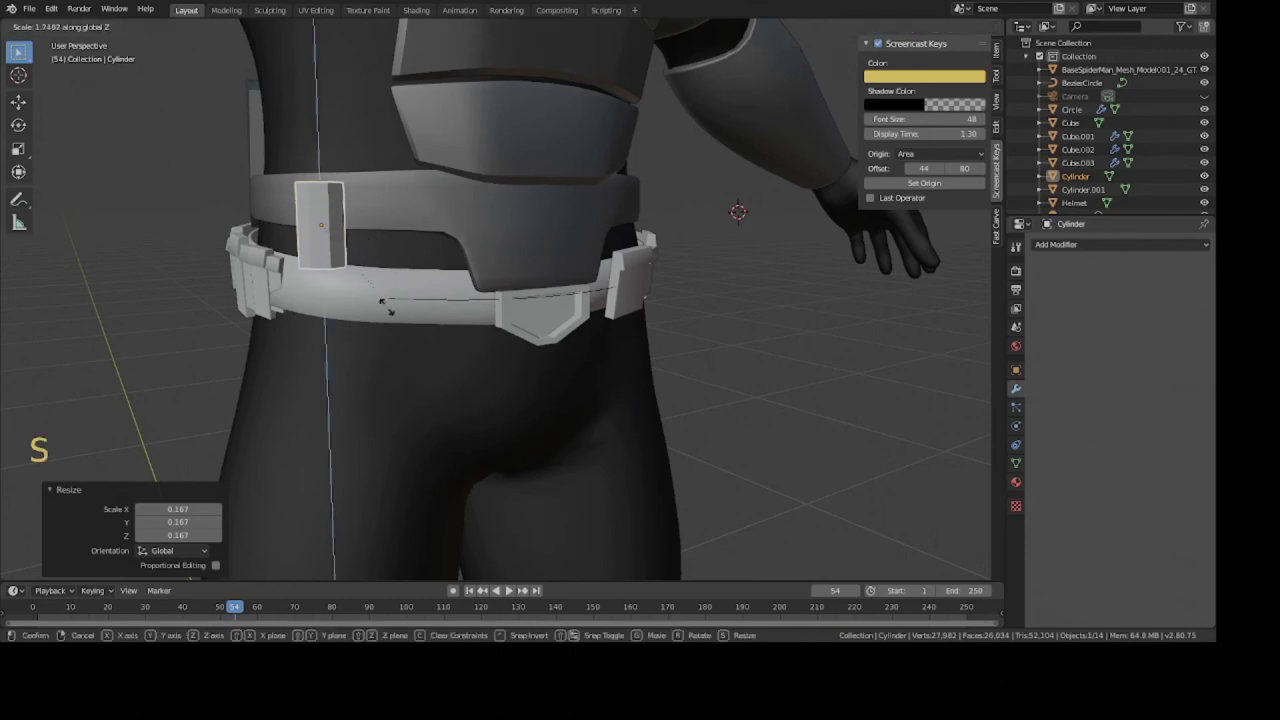
Lower the slim cylinder onto the empty front section of the belt and adjust its placement against the band.
{"action": "key", "text": "g"}
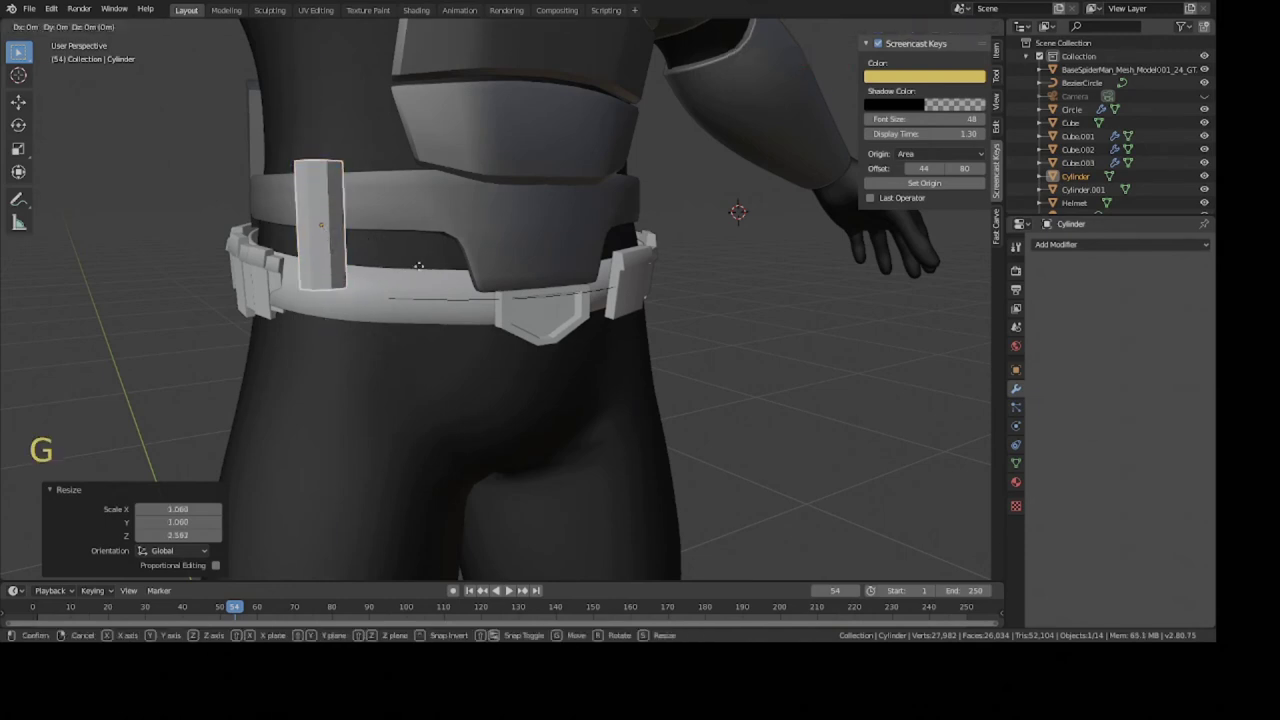
{"action": "left_click", "coordinate": [423, 354]}
{"action": "middle_click_drag", "start_coordinate": [423, 354], "coordinate": [456, 337]}
{"action": "key", "text": "g"}
{"action": "left_click", "coordinate": [430, 325]}
Extrude the cylinder's top face outward at a scale of 1.571 and extrude it upward to form a wider cap.
{"action": "scroll", "coordinate": [376, 299], "scroll_direction": "down", "scroll_amount": 1}
{"action": "scroll", "coordinate": [452, 330], "scroll_direction": "down", "scroll_amount": 1, "text": "shift"}
{"action": "scroll", "coordinate": [454, 331], "scroll_direction": "up", "scroll_amount": 4}
{"action": "key", "text": "Tab"}
{"action": "key", "text": "3"}
{"action": "left_click", "coordinate": [414, 366]}
{"action": "scroll", "coordinate": [458, 336], "scroll_direction": "up", "scroll_amount": 2}
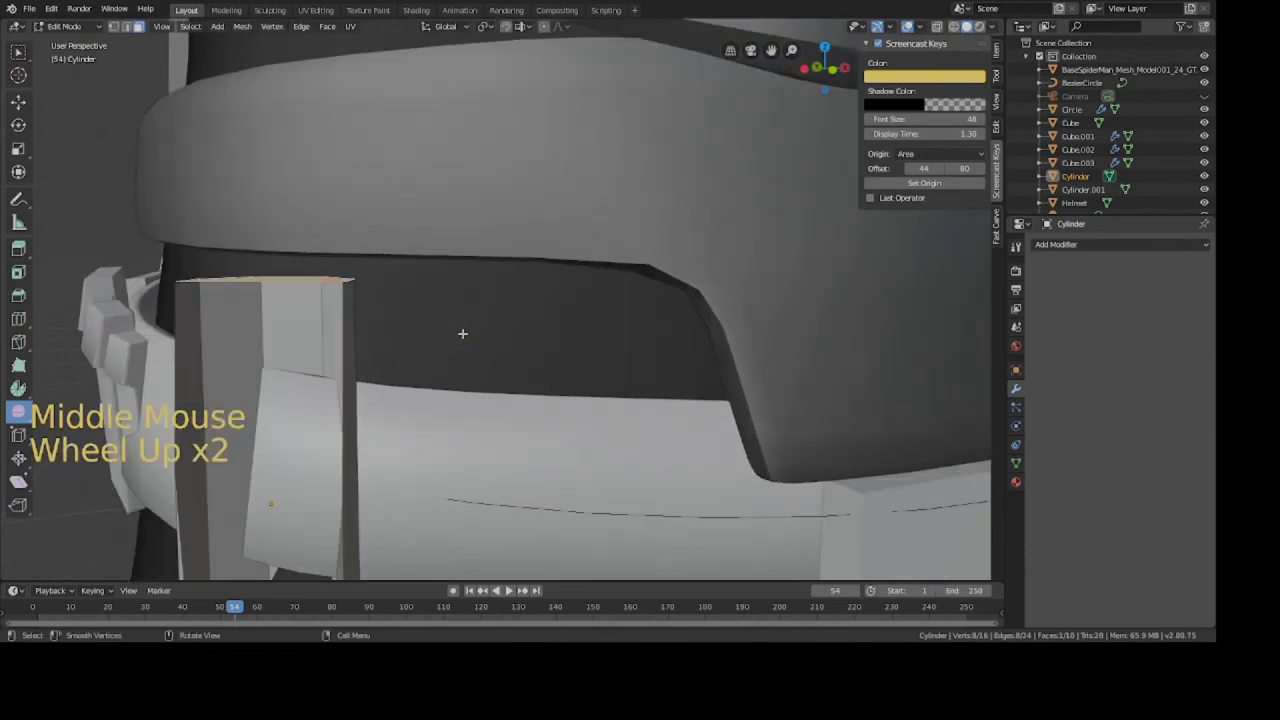
{"action": "scroll", "coordinate": [412, 323], "scroll_direction": "down", "scroll_amount": 1}
{"action": "key", "text": "ctrl+s"}
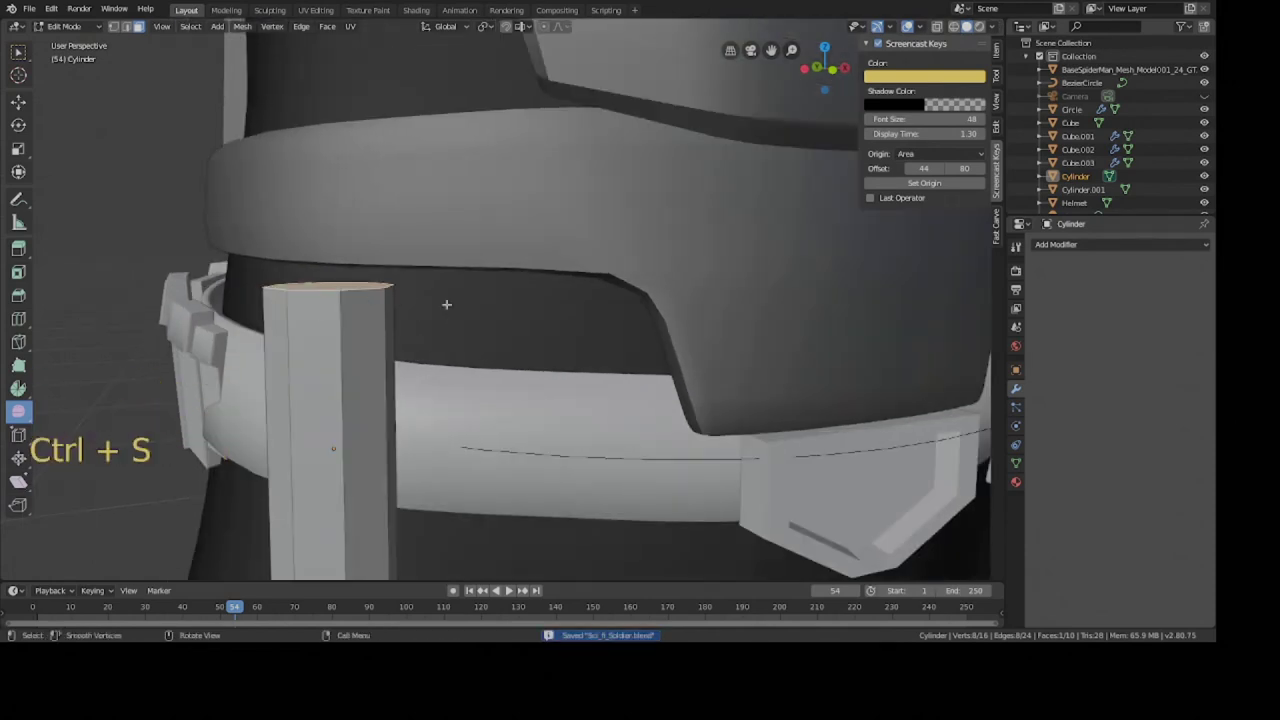
{"action": "middle_click_drag", "start_coordinate": [445, 302], "coordinate": [445, 309]}
{"action": "key", "text": "e"}
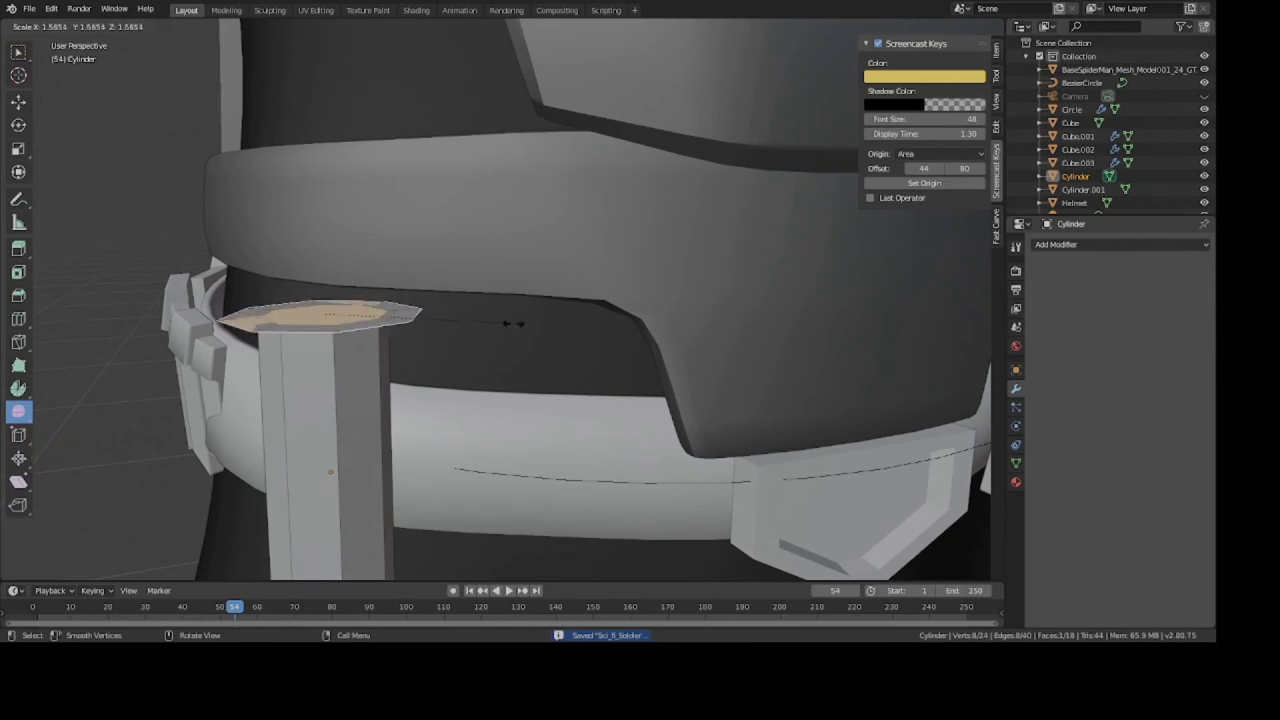
{"action": "left_click", "coordinate": [514, 323]}
{"action": "key", "text": "e"}
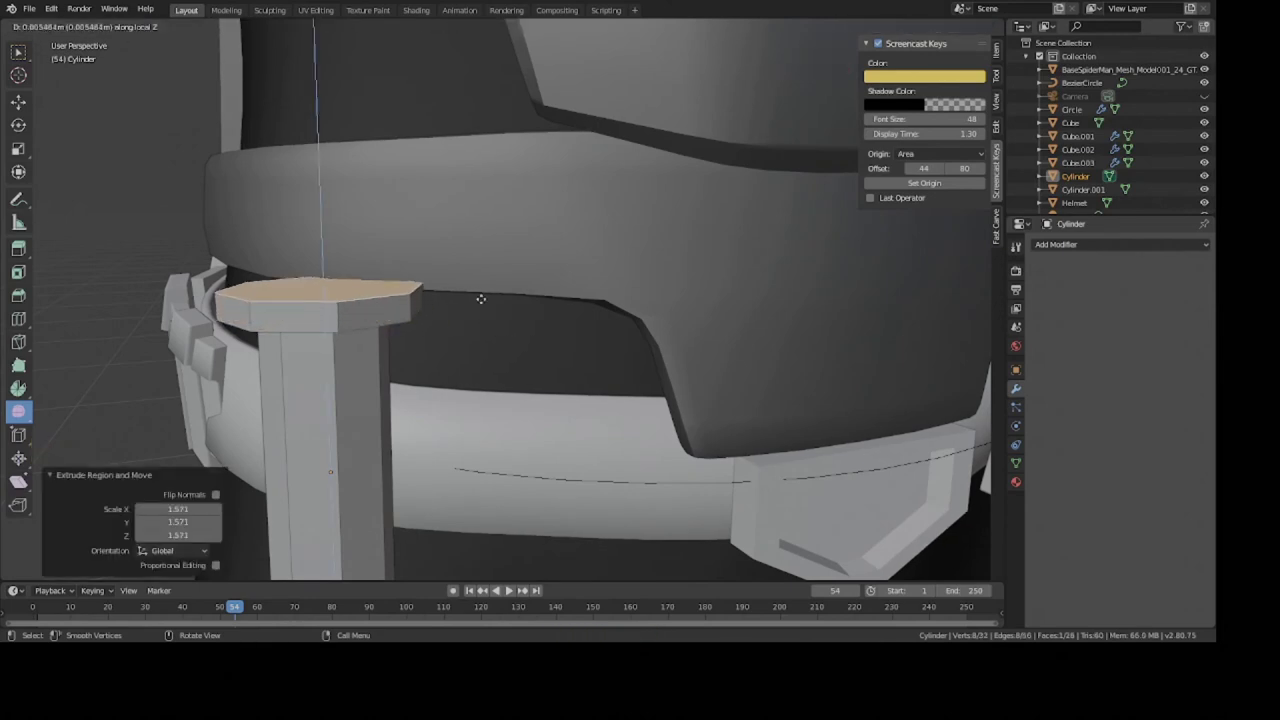
{"action": "left_click", "coordinate": [480, 252]}
Extrude the cylinder's bottom face outward at a scale of 1.598 and extrude it downward to form a matching cap.
{"action": "middle_click_drag", "start_coordinate": [480, 252], "coordinate": [489, 319]}
{"action": "scroll", "coordinate": [445, 312], "scroll_direction": "down", "scroll_amount": 2}
{"action": "key", "text": "3"}
{"action": "left_click", "coordinate": [438, 319]}
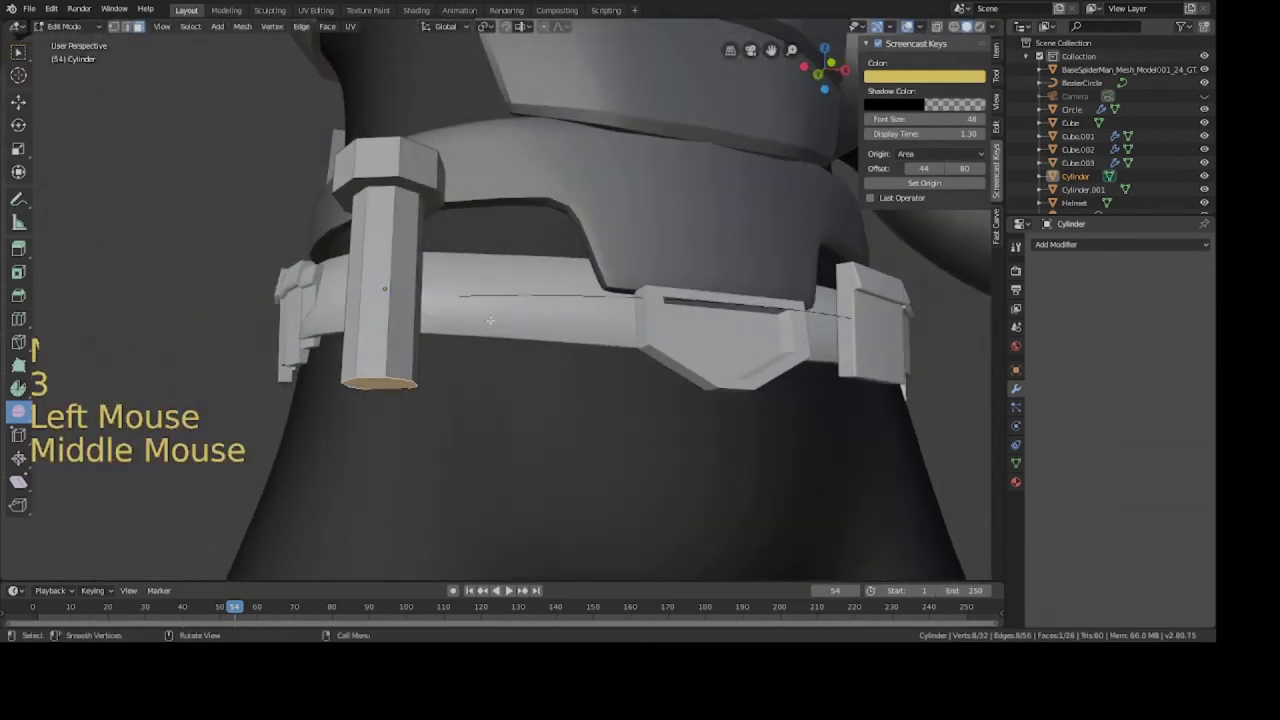
{"action": "key", "text": "e"}
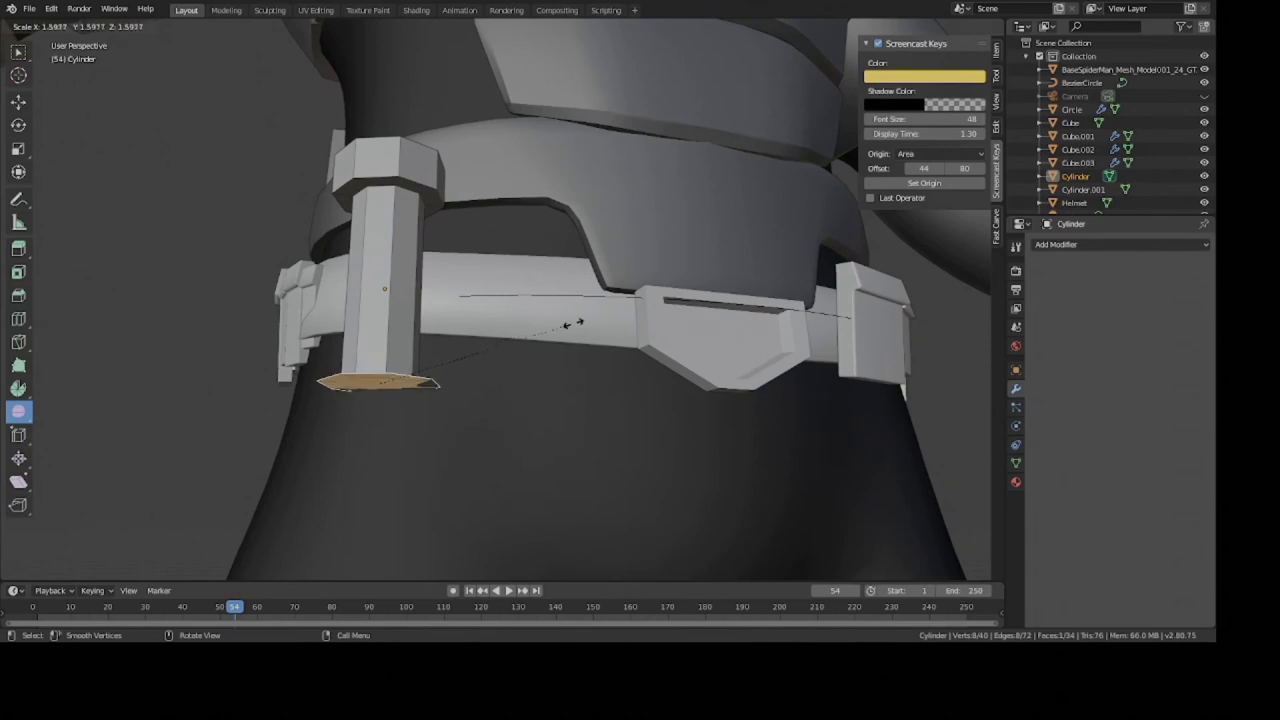
{"action": "left_click", "coordinate": [572, 323]}
{"action": "key", "text": "e"}
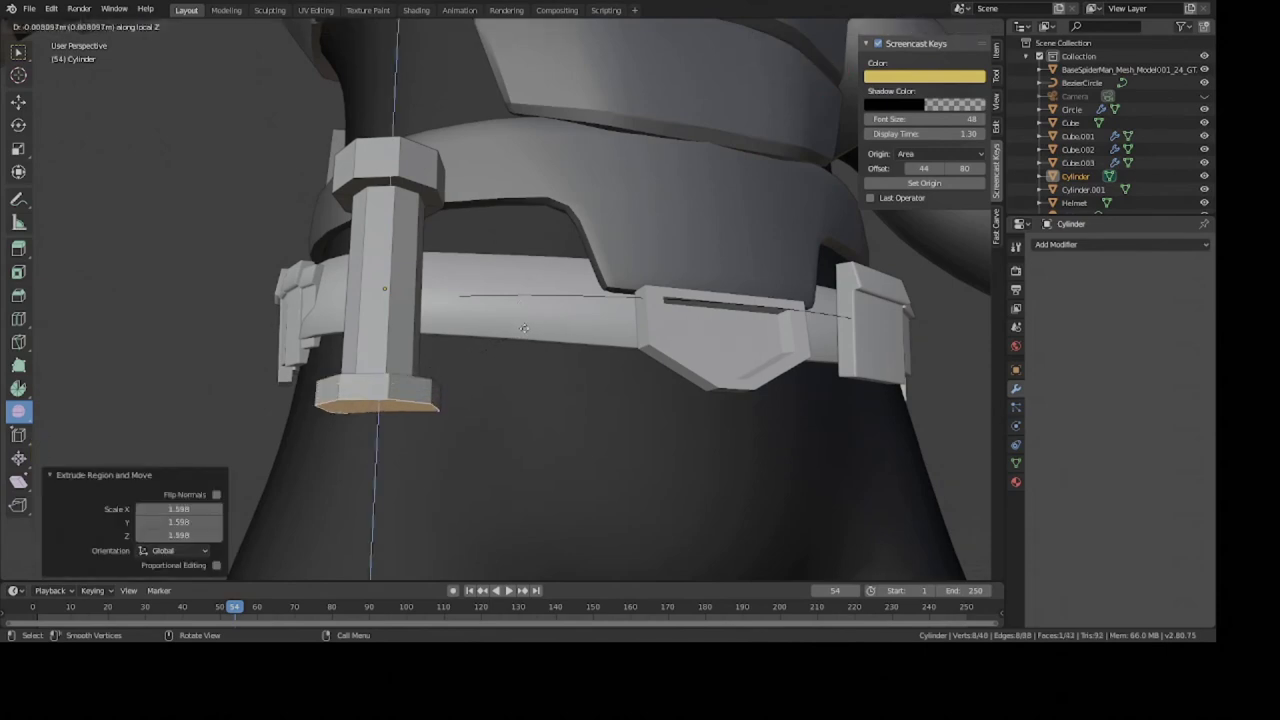
{"action": "left_click", "coordinate": [523, 328]}
Adjust the bottom cap face's position, scale the canister's whole mesh, return to Object Mode and save the file.
{"action": "middle_click_drag", "start_coordinate": [523, 328], "coordinate": [571, 335]}
{"action": "key", "text": "g"}
{"action": "left_click", "coordinate": [499, 353]}
{"action": "scroll", "coordinate": [505, 356], "scroll_direction": "down", "scroll_amount": 1}
{"action": "key", "text": "s"}
{"action": "key", "text": "a"}
{"action": "key", "text": "s"}
{"action": "left_click", "coordinate": [552, 371]}
{"action": "scroll", "coordinate": [519, 353], "scroll_direction": "down", "scroll_amount": 3}
{"action": "key", "text": "Tab"}
{"action": "key", "text": "ctrl+s"}
Resize the canister, adjust its position and rotation against the belt, and save the file.
{"action": "scroll", "coordinate": [479, 335], "scroll_direction": "up", "scroll_amount": 3}
{"action": "key", "text": "s"}
{"action": "left_click", "coordinate": [446, 333]}
{"action": "key", "text": "g"}
{"action": "key", "text": "r"}
{"action": "left_click", "coordinate": [446, 339]}
{"action": "key", "text": "ctrl+s"}
Duplicate the canister about 0.013 m along X, scale the copy by 0.865 and nudge it beside the original.
{"action": "scroll", "coordinate": [500, 333], "scroll_direction": "up", "scroll_amount": 3}
{"action": "scroll", "coordinate": [500, 333], "scroll_direction": "down", "scroll_amount": 2}
{"action": "key", "text": "shift+d"}
{"action": "left_click", "coordinate": [570, 334]}
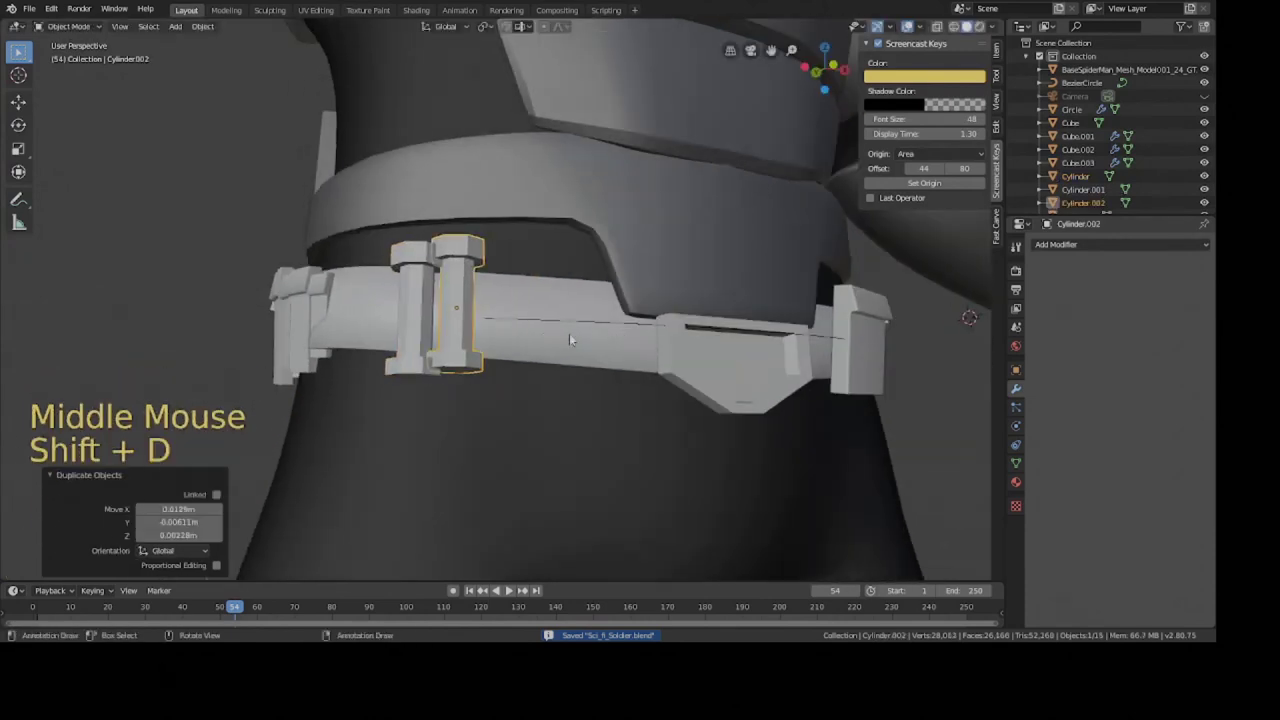
{"action": "key", "text": "s"}
{"action": "left_click", "coordinate": [600, 351]}
{"action": "key", "text": "g"}
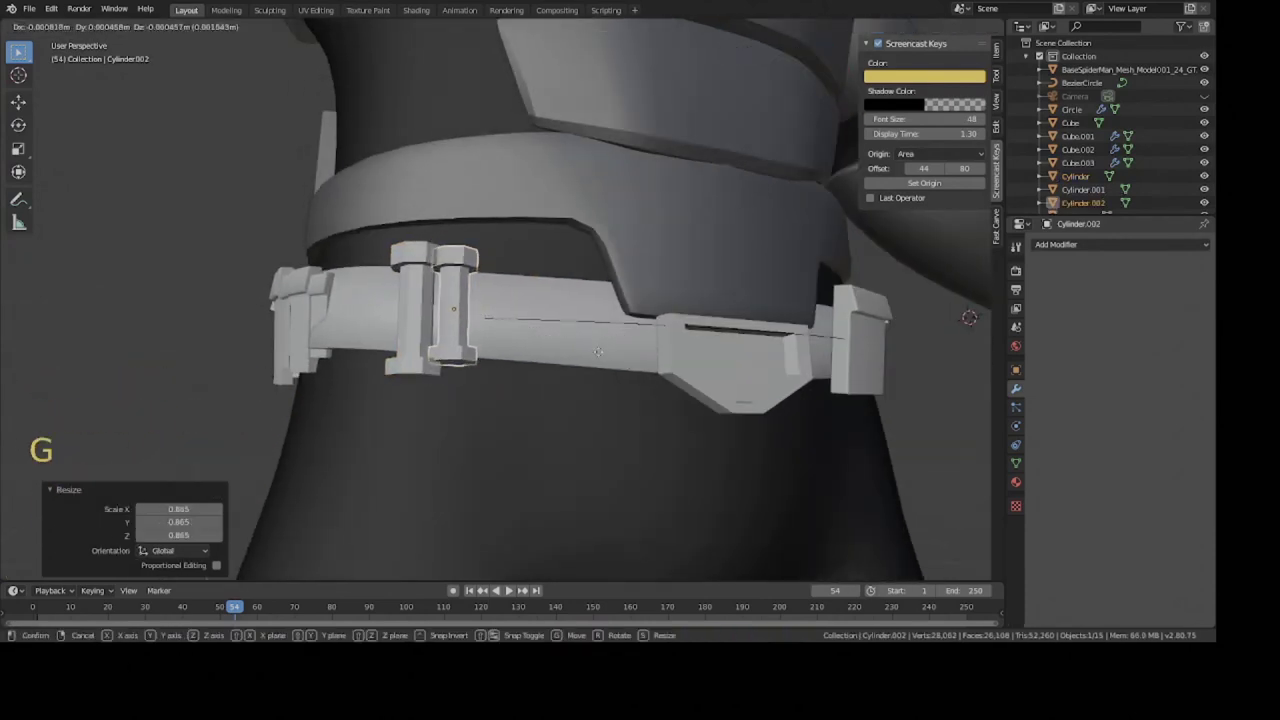
{"action": "left_click", "coordinate": [600, 350]}
Delete the top and bottom cap faces of the smaller canister copy, leaving an open tube, and save the file.
{"action": "key", "text": "Tab"}
{"action": "scroll", "coordinate": [600, 350], "scroll_direction": "up", "scroll_amount": 2}
{"action": "key", "text": "3"}
{"action": "key", "text": "a"}
{"action": "key", "text": "a"}
{"action": "key", "text": "a"}
{"action": "left_click", "coordinate": [445, 245], "text": "alt+shift"}
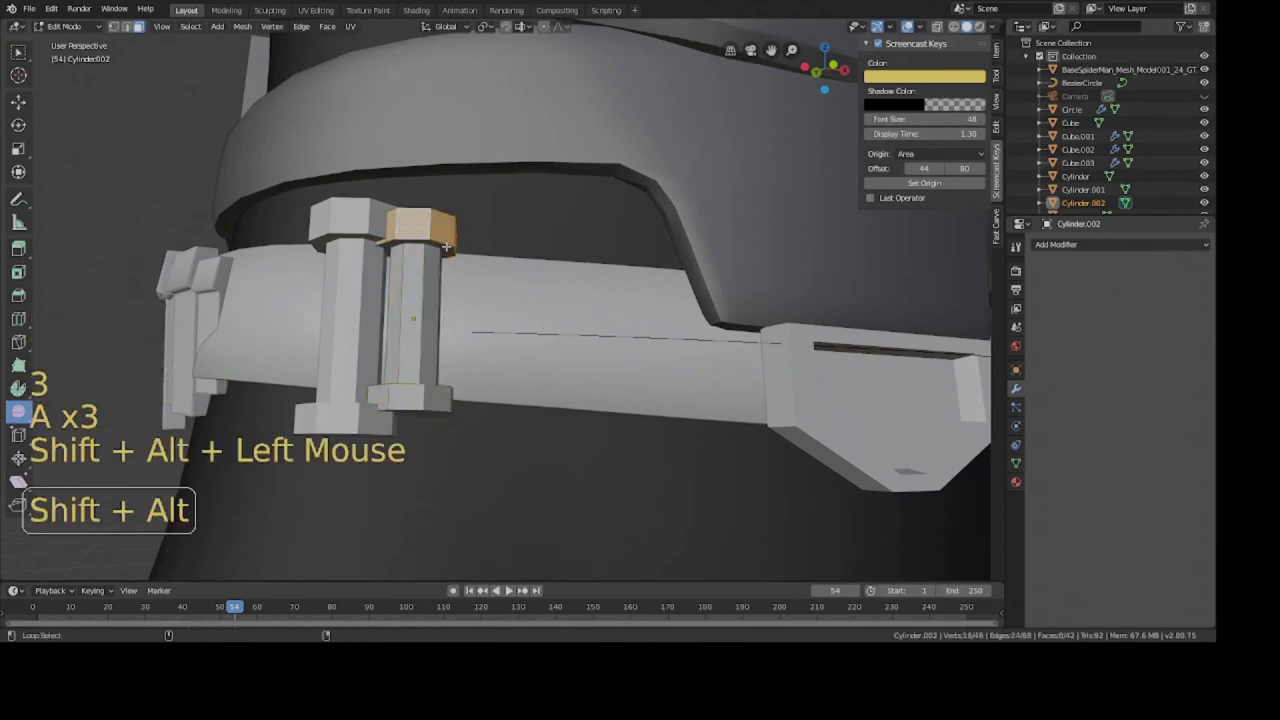
{"action": "middle_click_drag", "start_coordinate": [447, 388], "coordinate": [486, 294]}
{"action": "left_click", "coordinate": [386, 372], "text": "alt+shift"}
{"action": "left_click", "coordinate": [387, 372], "text": "shift"}
{"action": "left_click", "coordinate": [482, 430], "text": "alt+shift"}
{"action": "left_click", "coordinate": [445, 340], "text": "shift"}
{"action": "key", "text": "x"}
{"action": "left_click", "coordinate": [450, 372]}
{"action": "key", "text": "2"}
{"action": "key", "text": "a"}
{"action": "key", "text": "a"}
{"action": "key", "text": "a"}
{"action": "scroll", "coordinate": [486, 294], "scroll_direction": "up", "scroll_amount": 2}
{"action": "key", "text": "ctrl+s"}
{"action": "scroll", "coordinate": [554, 264], "scroll_direction": "down", "scroll_amount": 2}
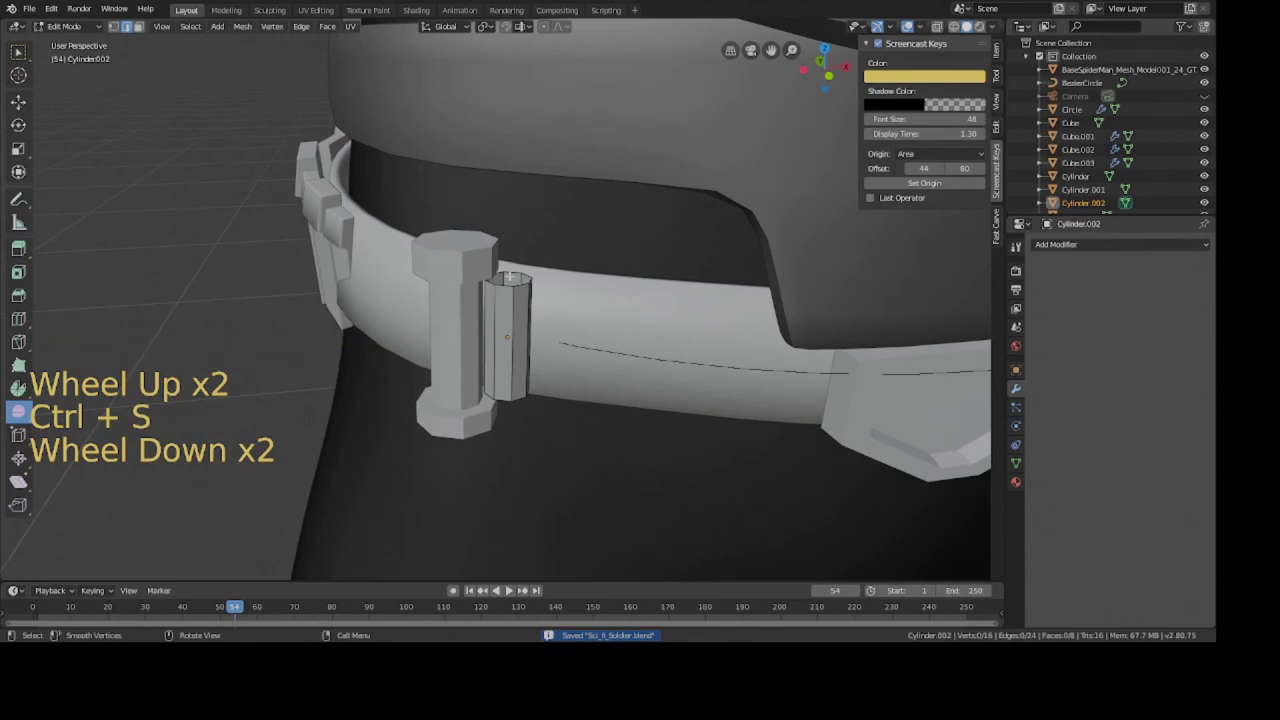
Try to bridge the tube's top and bottom edge loops, and undo the bridge.
{"action": "scroll", "coordinate": [510, 280], "scroll_direction": "up", "scroll_amount": 2}
{"action": "scroll", "coordinate": [509, 285], "scroll_direction": "down", "scroll_amount": 2}
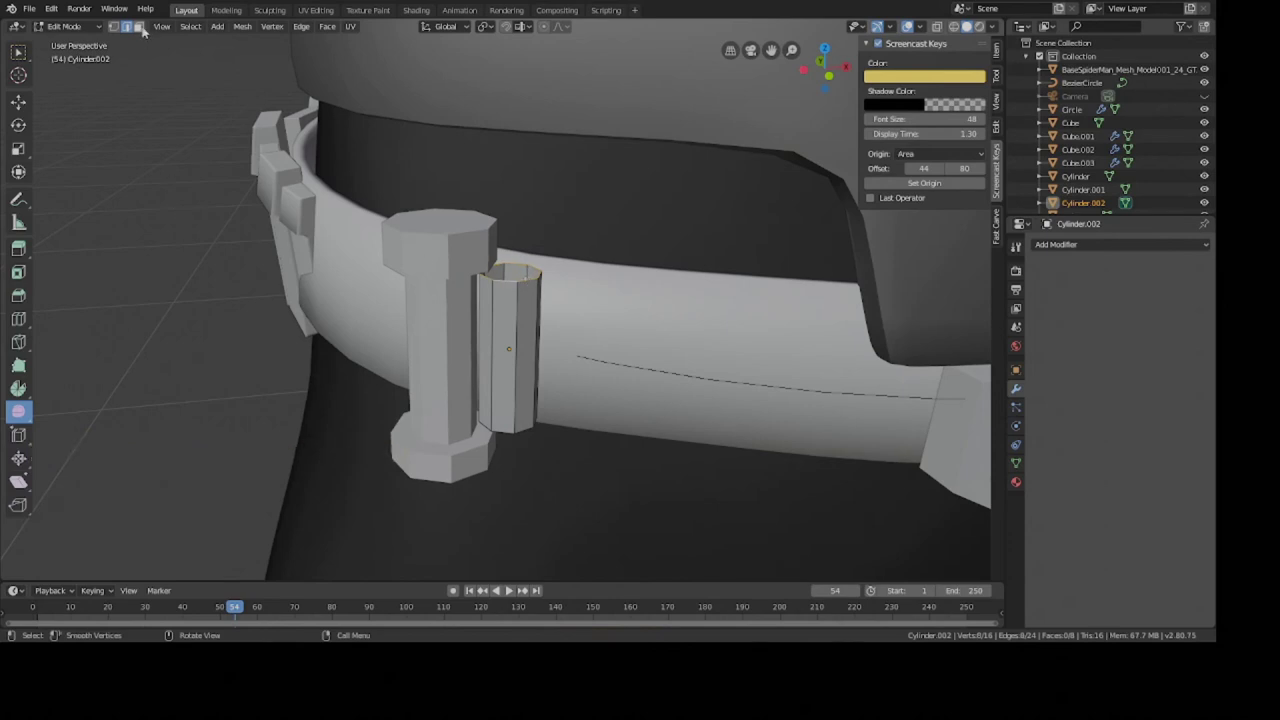
{"action": "key", "text": "ctrl+s"}
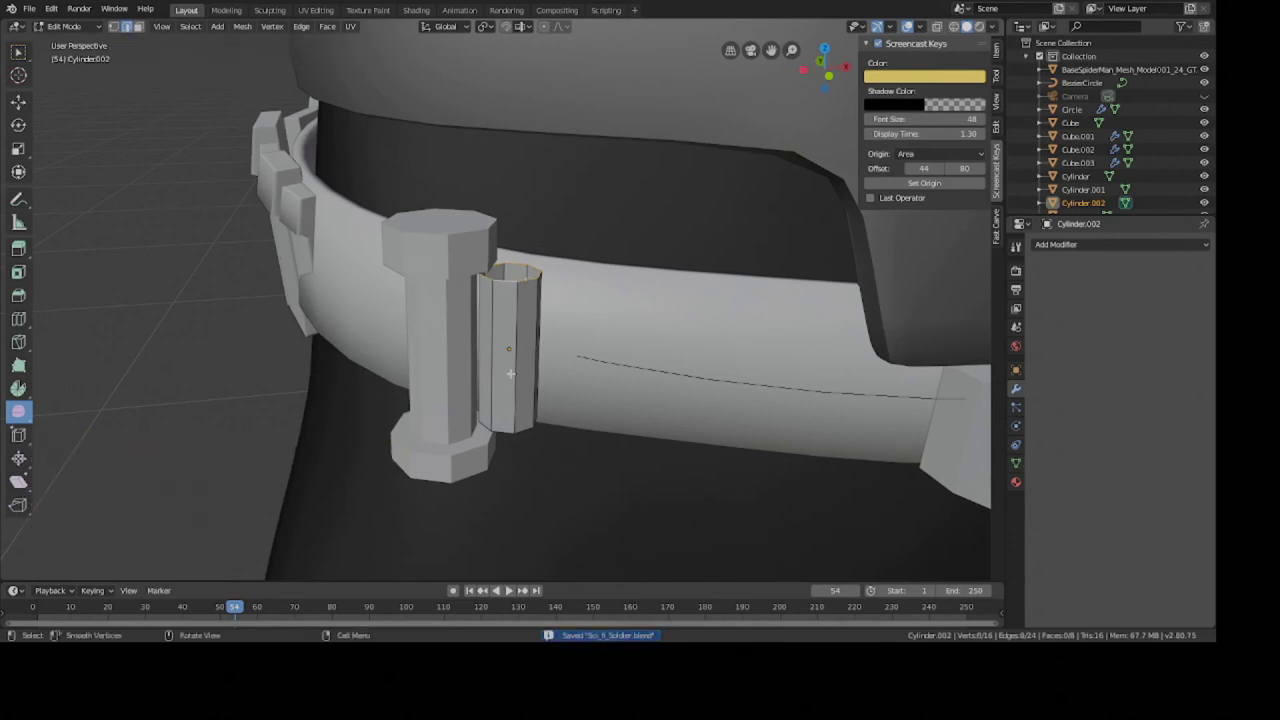
{"action": "middle_click_drag", "start_coordinate": [505, 428], "coordinate": [509, 339]}
{"action": "key", "text": "ctrl+s"}
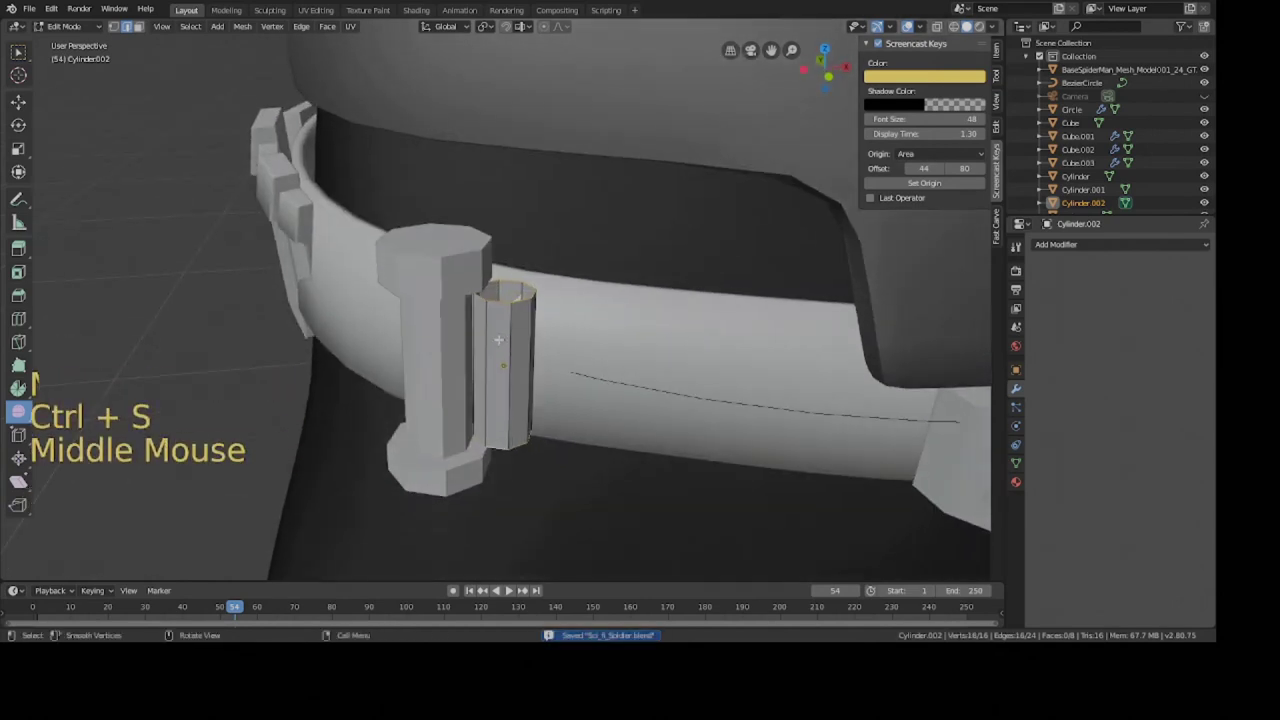
{"action": "key", "text": "q"}
{"action": "left_click", "coordinate": [503, 362]}
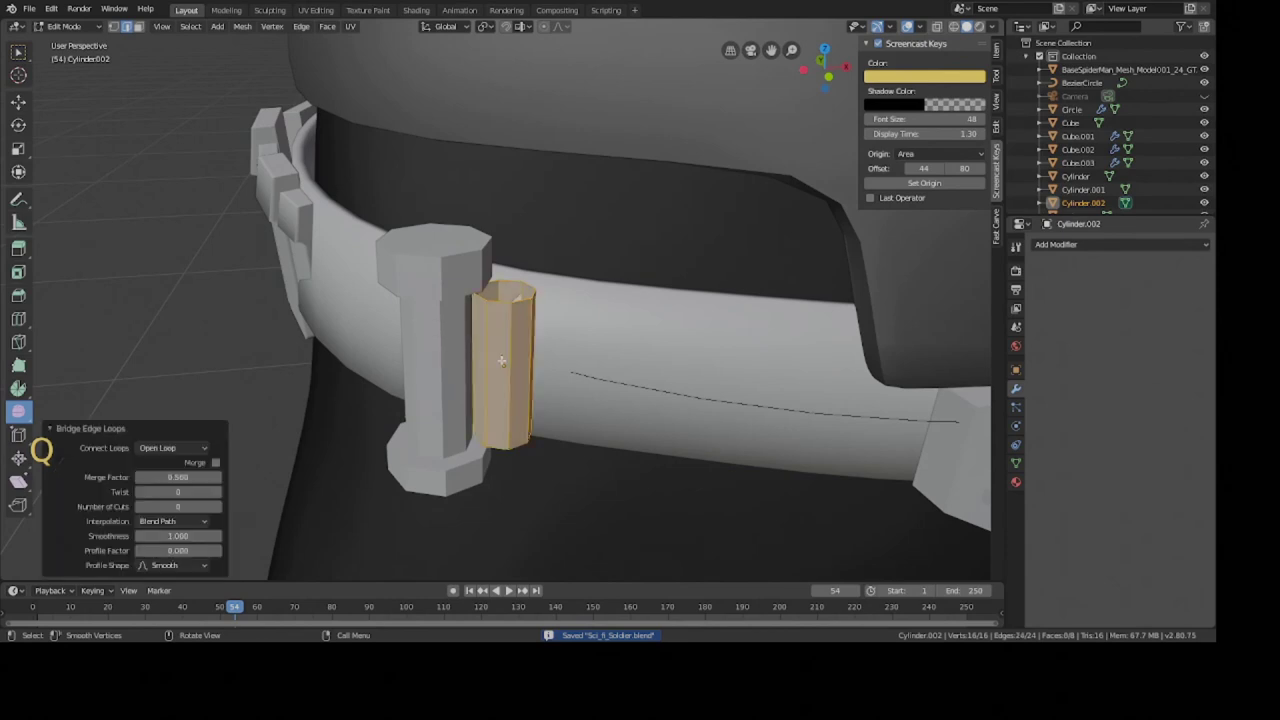
{"action": "key", "text": "ctrl+z"}
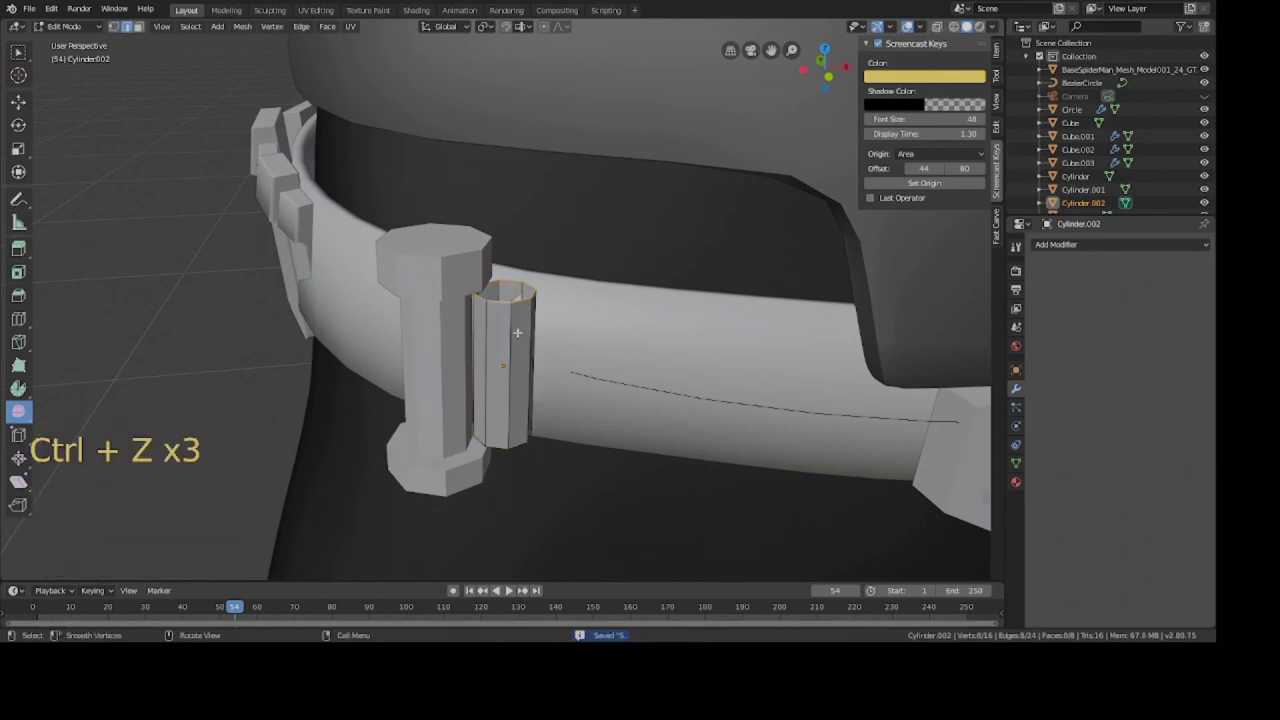
Fill the tube's open top and bottom edge loops with faces.
{"action": "key", "text": "a"}
{"action": "key", "text": "a"}
{"action": "key", "text": "a"}
{"action": "left_click", "coordinate": [497, 305], "text": "alt+shift"}
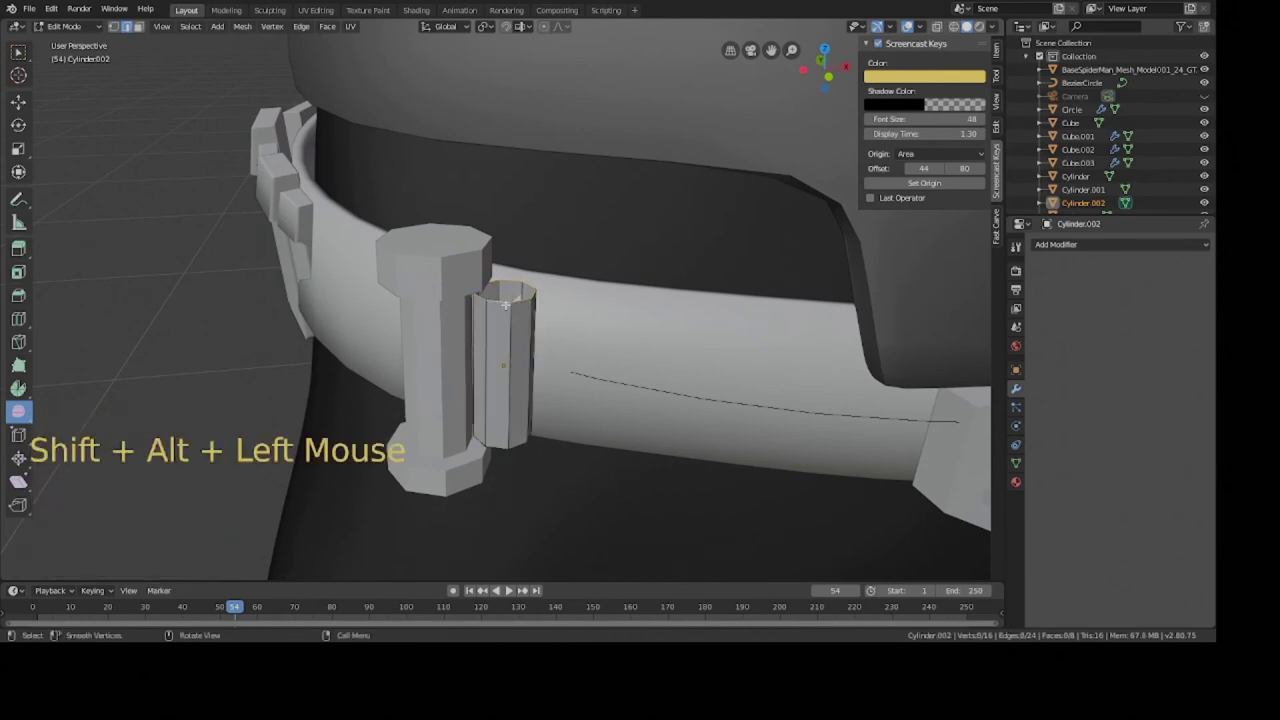
{"action": "middle_click_drag", "start_coordinate": [513, 405], "coordinate": [500, 277]}
{"action": "key", "text": "a"}
{"action": "key", "text": "a"}
{"action": "key", "text": "a"}
{"action": "left_click", "coordinate": [500, 277], "text": "alt+shift"}
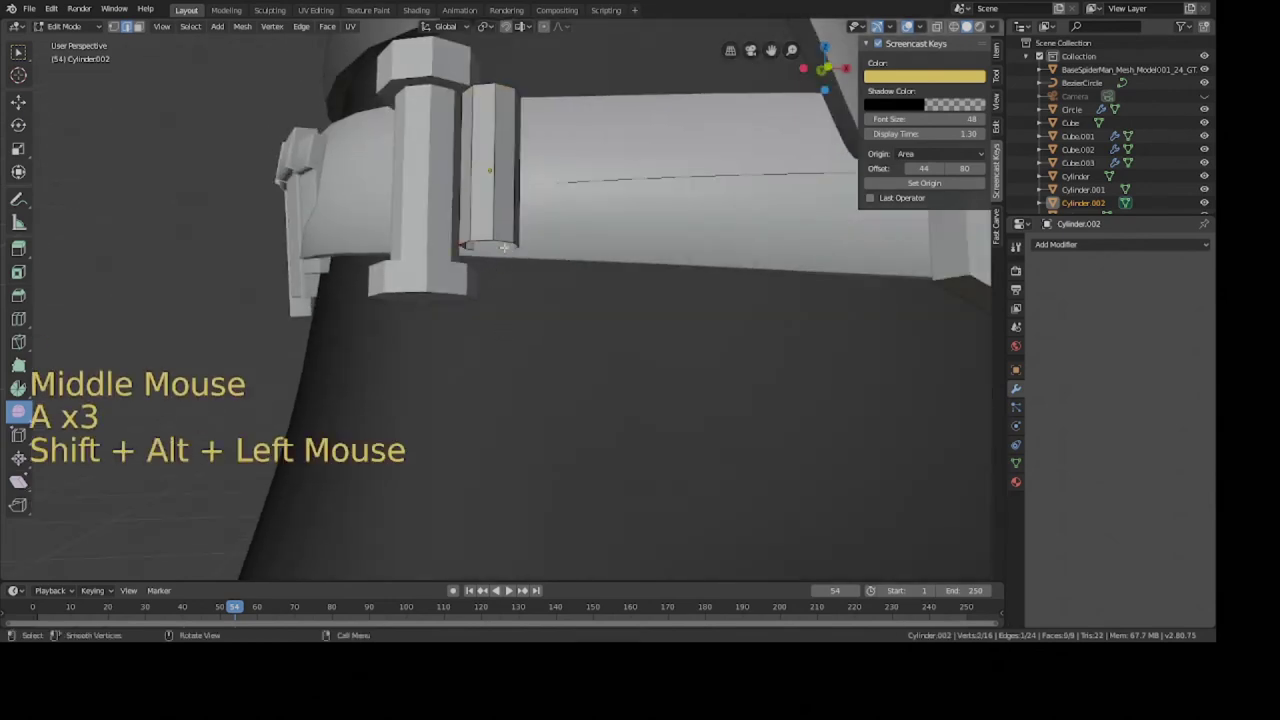
{"action": "key", "text": "a"}
{"action": "key", "text": "a"}
{"action": "key", "text": "a"}
{"action": "left_click", "coordinate": [503, 240], "text": "alt+shift"}
{"action": "key", "text": "f"}
Adjust the tube's bottom face along Z and scale the tube's whole mesh by 1.153.
{"action": "scroll", "coordinate": [503, 240], "scroll_direction": "down", "scroll_amount": 2}
{"action": "key", "text": "g"}
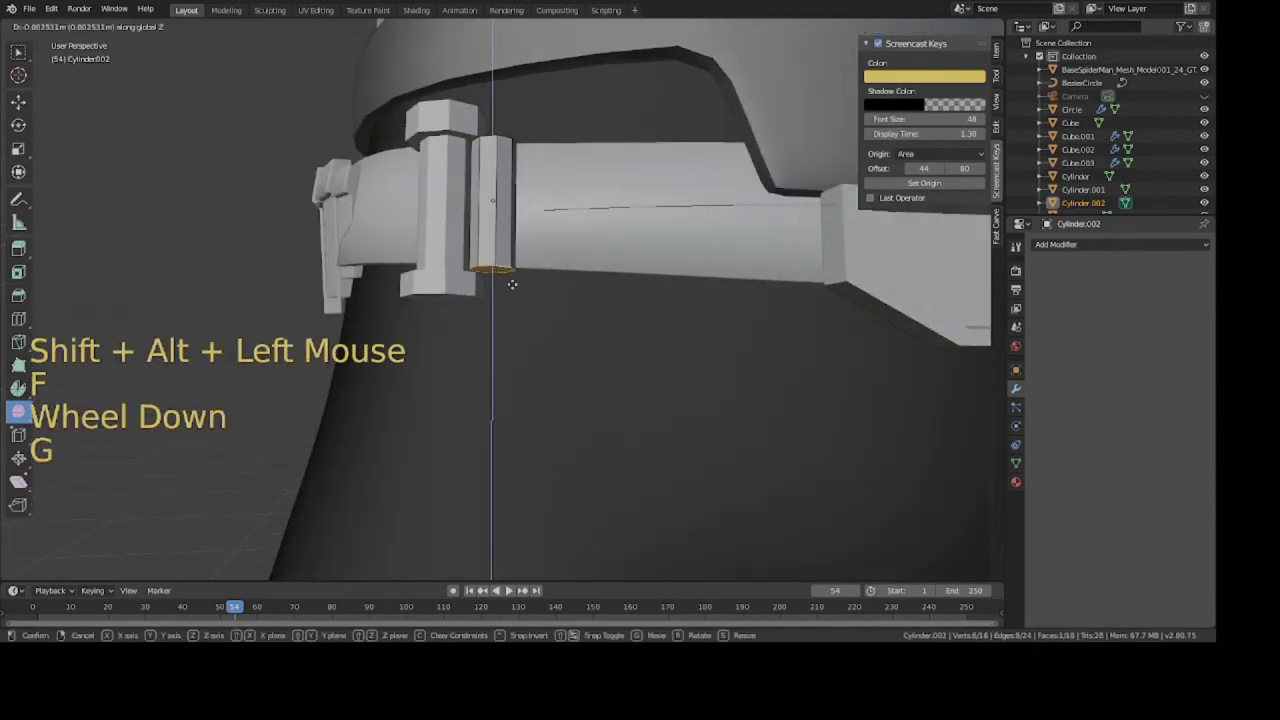
{"action": "key", "text": "a"}
{"action": "key", "text": "s"}
{"action": "left_click", "coordinate": [591, 294]}
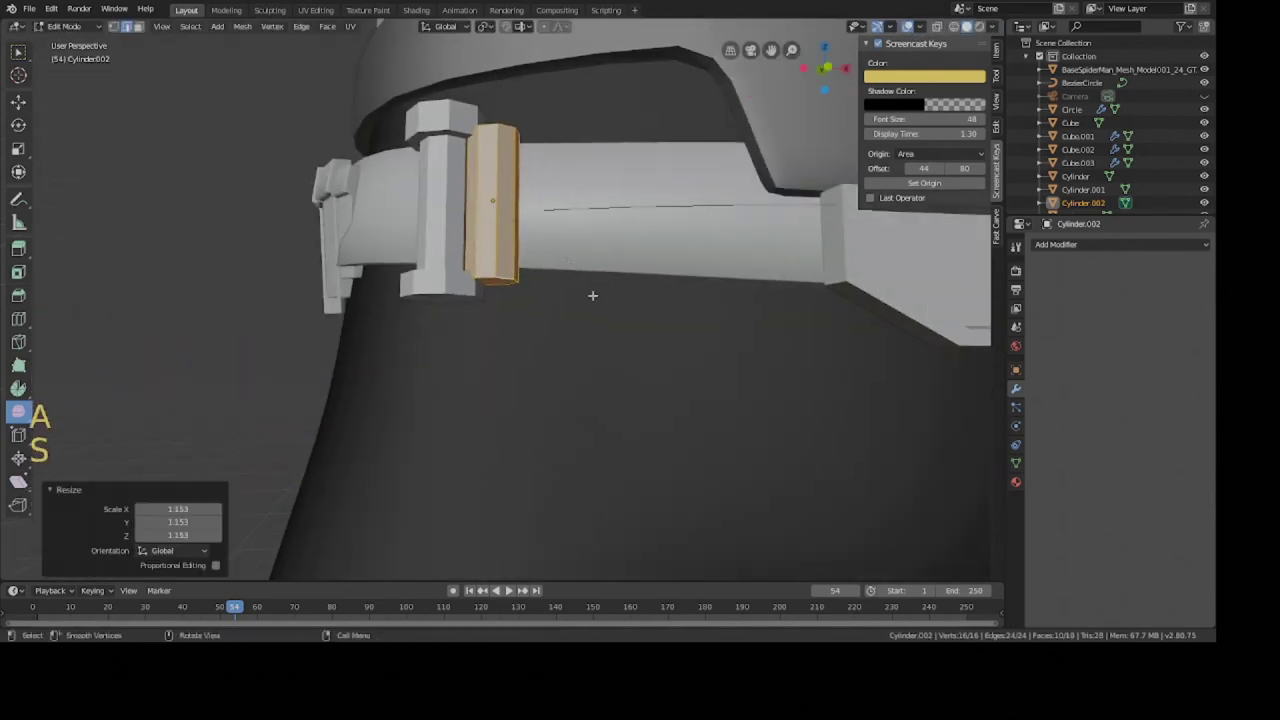
Reposition the tube's mesh beside the capped canister, return to Object Mode and save the file.
{"action": "middle_click_drag", "start_coordinate": [591, 294], "coordinate": [529, 336]}
{"action": "key", "text": "g"}
{"action": "scroll", "coordinate": [489, 292], "scroll_direction": "down", "scroll_amount": 2}
{"action": "key", "text": "Tab"}
{"action": "key", "text": "a"}
{"action": "key", "text": "a"}
{"action": "key", "text": "a"}
{"action": "scroll", "coordinate": [530, 305], "scroll_direction": "down", "scroll_amount": 2}
{"action": "key", "text": "ctrl+s"}
{"action": "scroll", "coordinate": [456, 285], "scroll_direction": "down", "scroll_amount": 6}
{"action": "scroll", "coordinate": [529, 336], "scroll_direction": "down", "scroll_amount": 1}
{"action": "scroll", "coordinate": [515, 335], "scroll_direction": "up", "scroll_amount": 9}
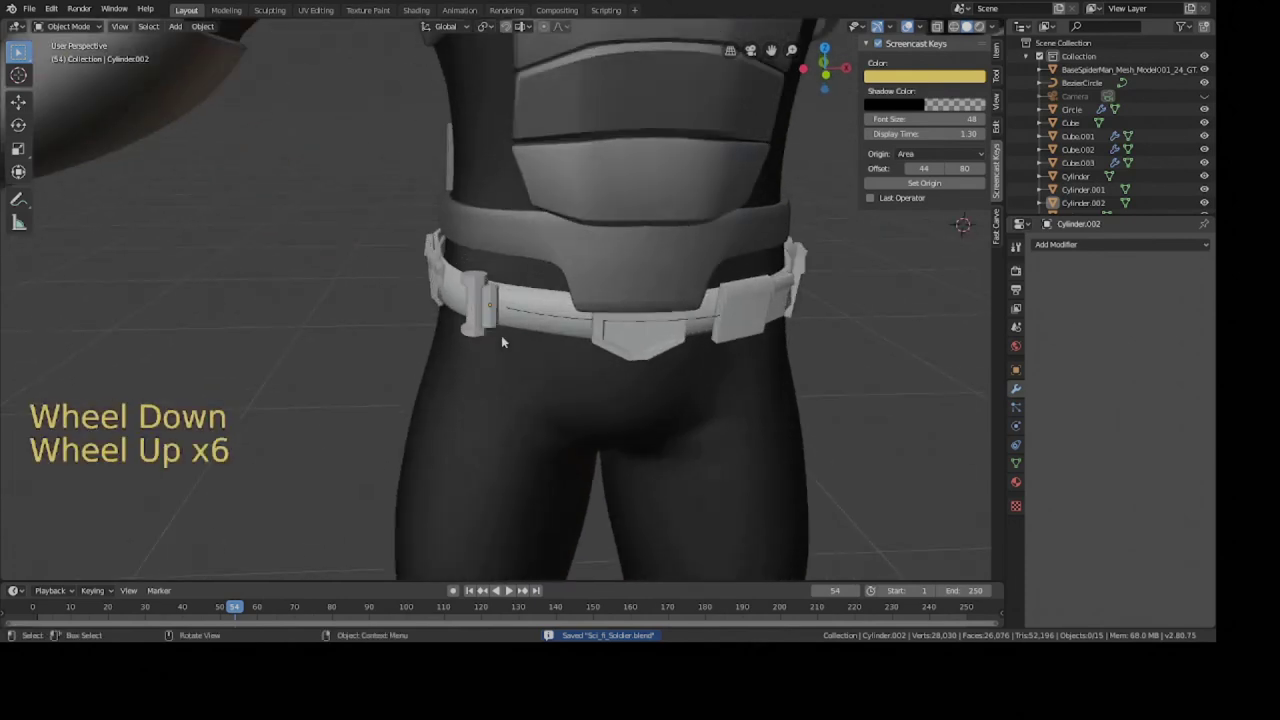
Duplicate the capped canister and the plain tube about 0.0215 m along X and rotate the copied pair about Z.
{"action": "left_click", "coordinate": [483, 304]}
{"action": "scroll", "coordinate": [483, 304], "scroll_direction": "up", "scroll_amount": 4}
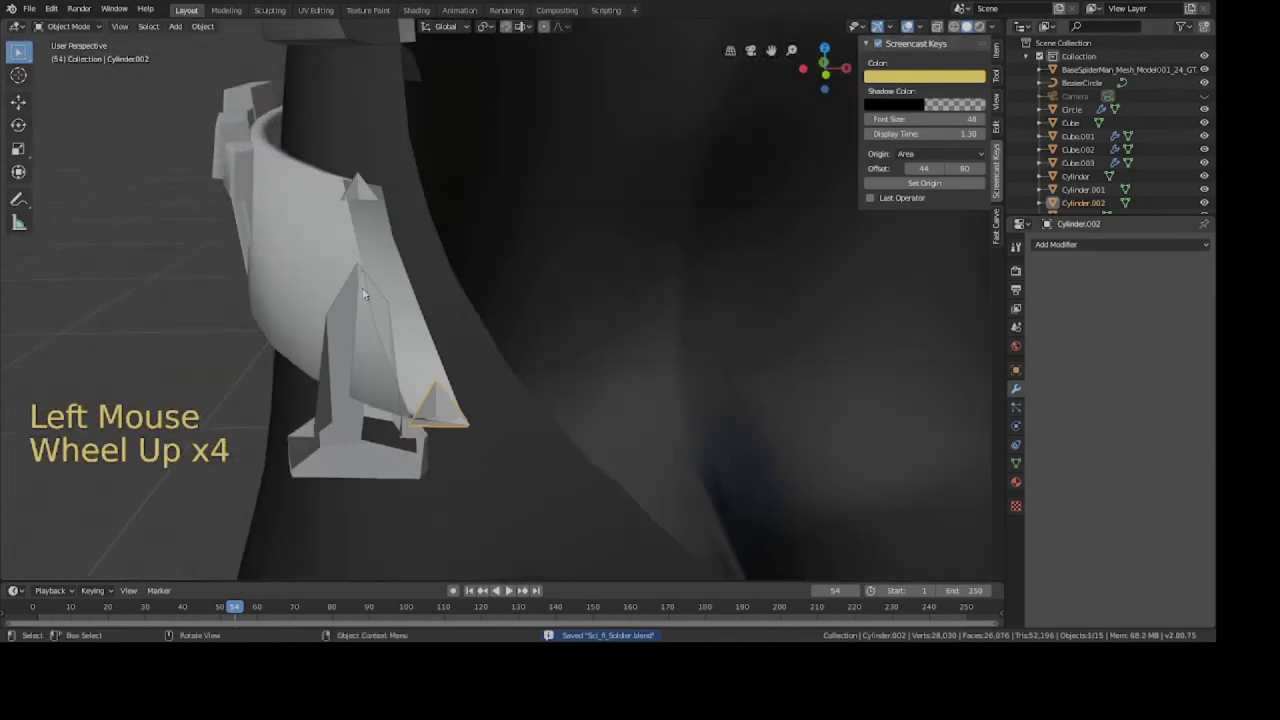
{"action": "scroll", "coordinate": [432, 305], "scroll_direction": "down", "scroll_amount": 3}
{"action": "left_click", "coordinate": [432, 305], "text": "shift"}
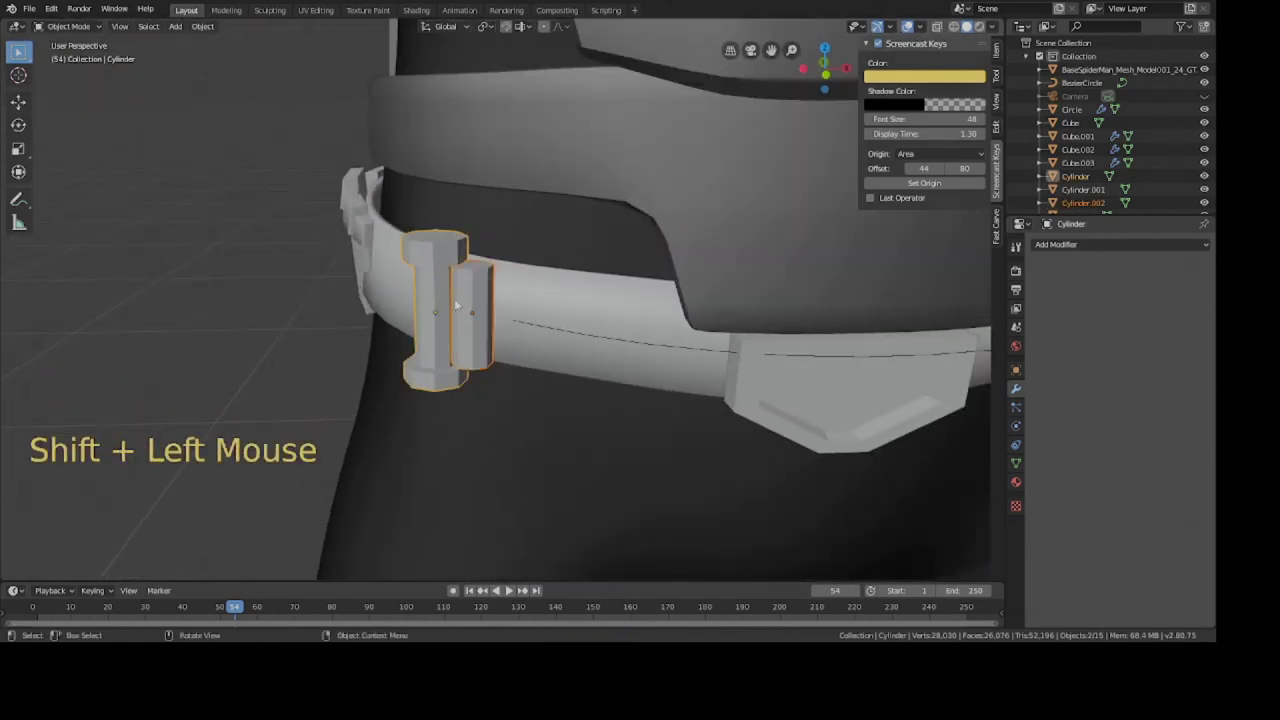
{"action": "scroll", "coordinate": [458, 306], "scroll_direction": "down", "scroll_amount": 1}
{"action": "key", "text": "shift+d"}
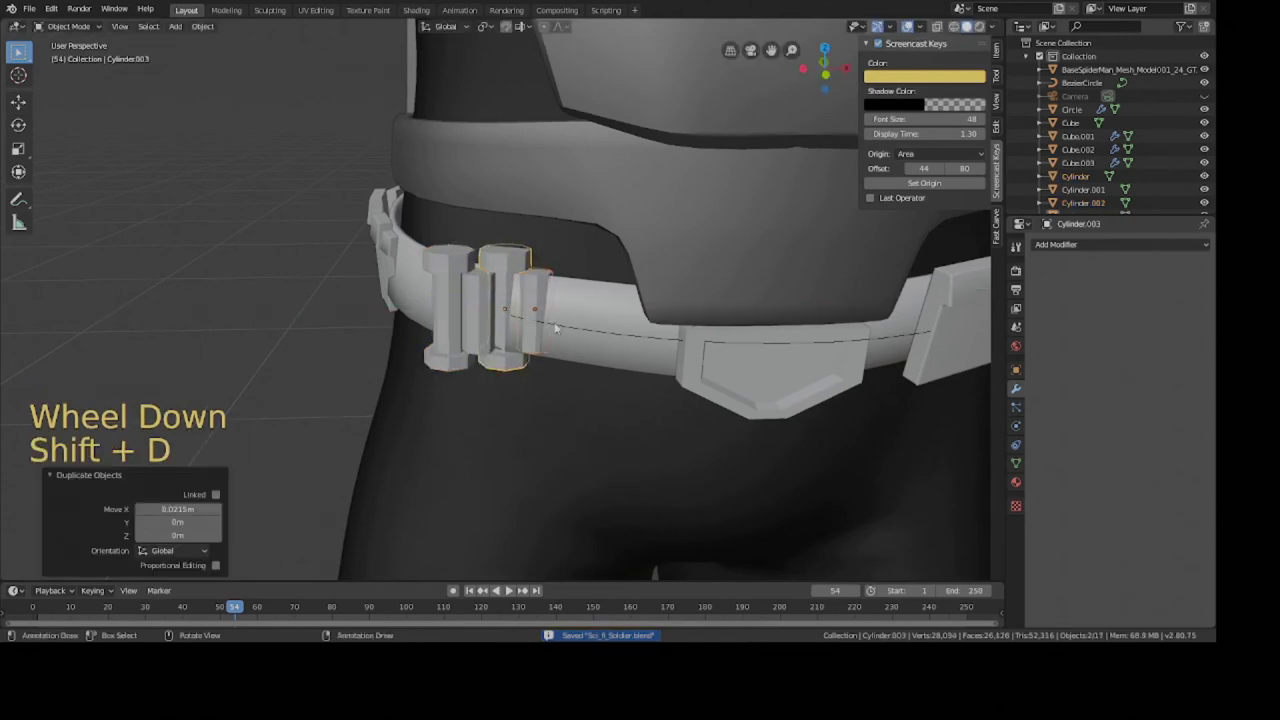
{"action": "key", "text": "r"}
{"action": "key", "text": "z"}
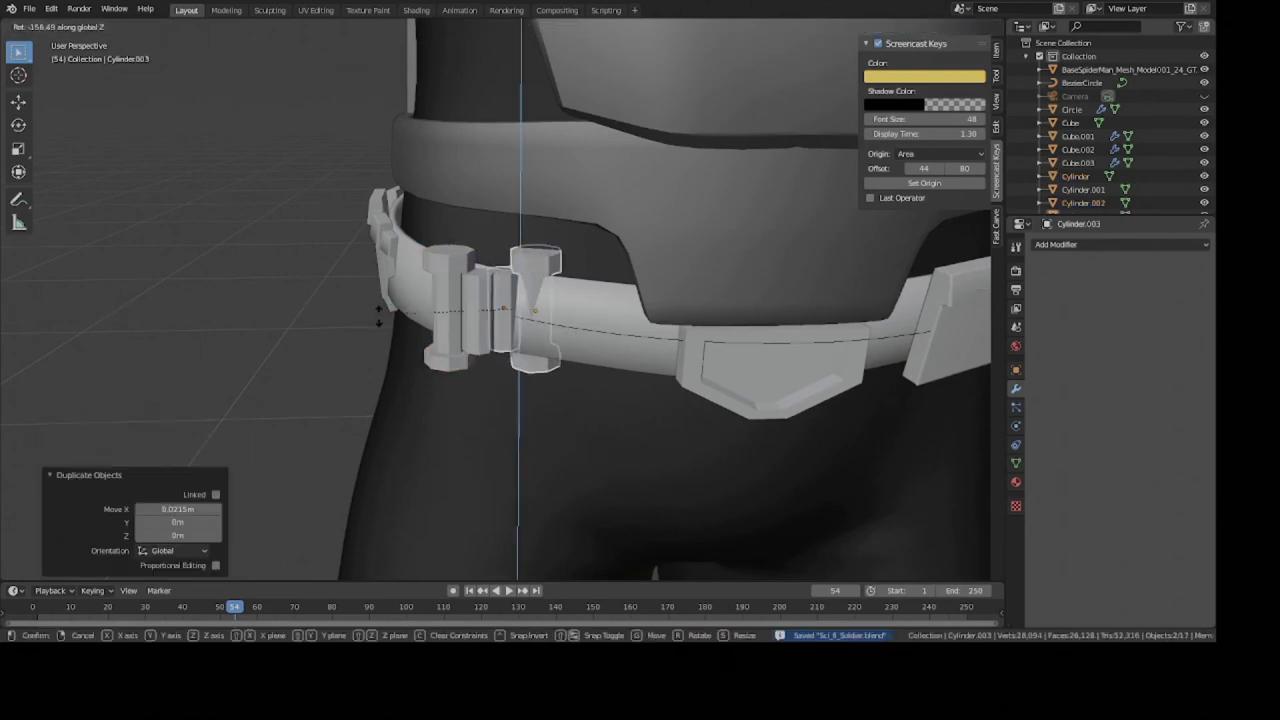
{"action": "left_click", "coordinate": [379, 318]}
Move the copied pair along the belt toward the buckle and rotate it -12.3° about Z.
{"action": "middle_click_drag", "start_coordinate": [379, 318], "coordinate": [520, 320]}
{"action": "key", "text": "g"}
{"action": "left_click", "coordinate": [572, 342]}
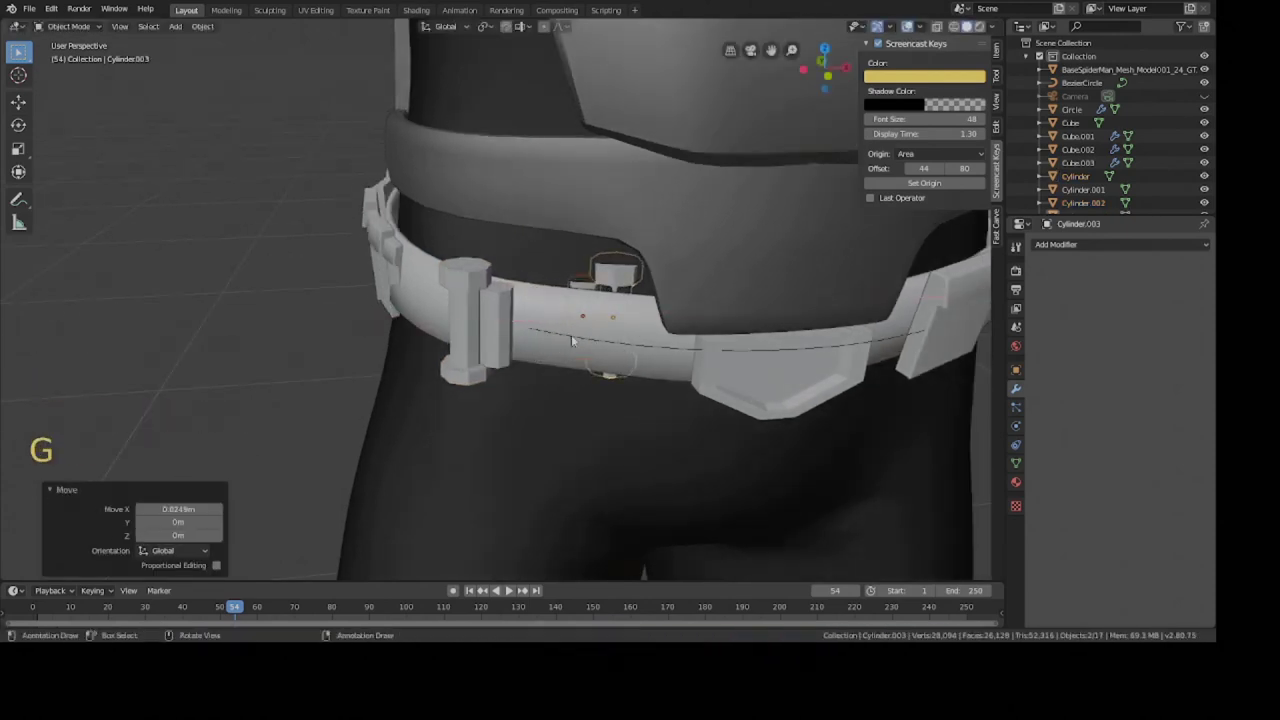
{"action": "key", "text": "g"}
{"action": "key", "text": "z"}
{"action": "key", "text": "r"}
{"action": "key", "text": "z"}
{"action": "left_click", "coordinate": [737, 414]}
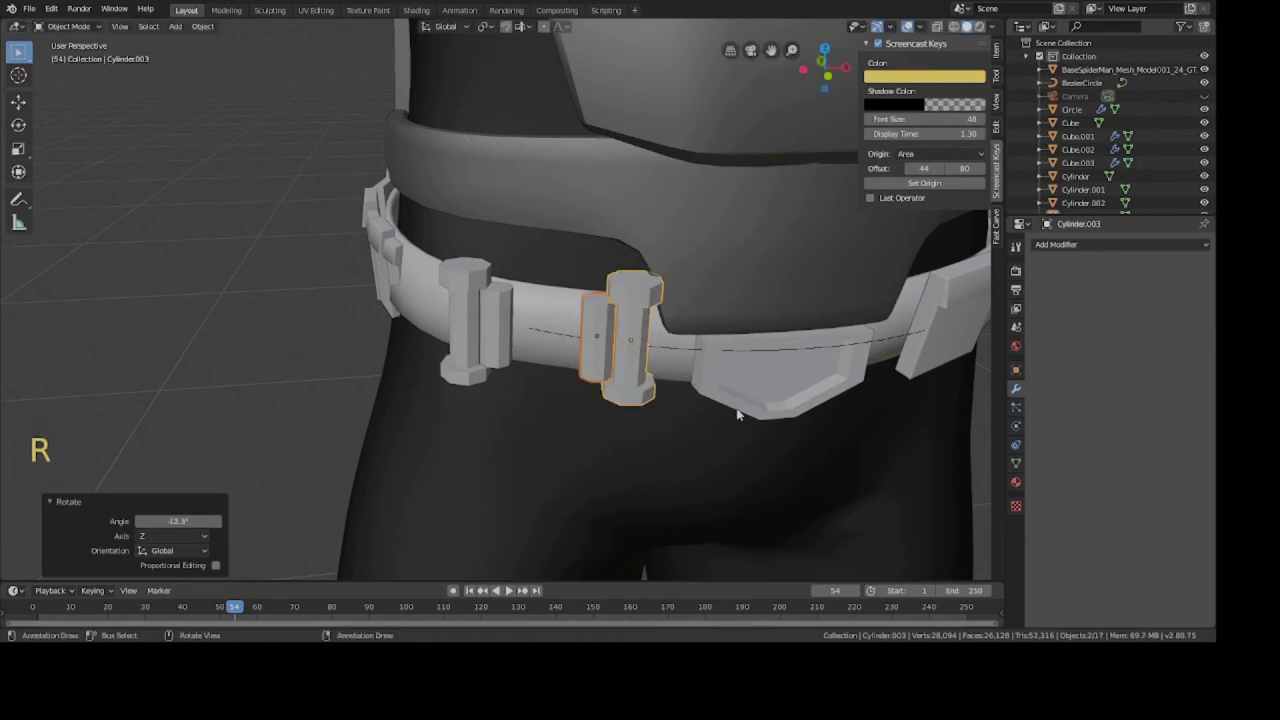
Enlarge the copied pair and delete its capped canister.
{"action": "key", "text": "s"}
{"action": "left_click", "coordinate": [736, 412]}
{"action": "middle_click_drag", "start_coordinate": [736, 412], "coordinate": [733, 402]}
{"action": "key", "text": "s"}
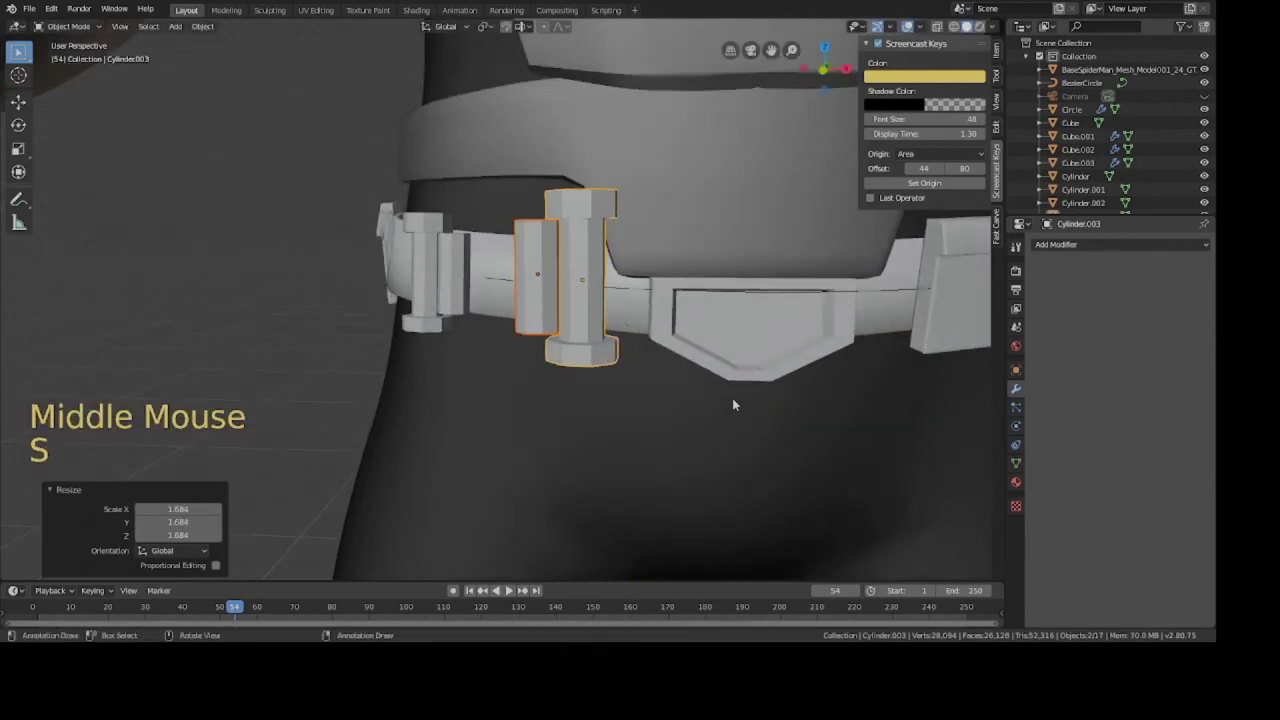
{"action": "left_click", "coordinate": [582, 302]}
{"action": "key", "text": "s"}
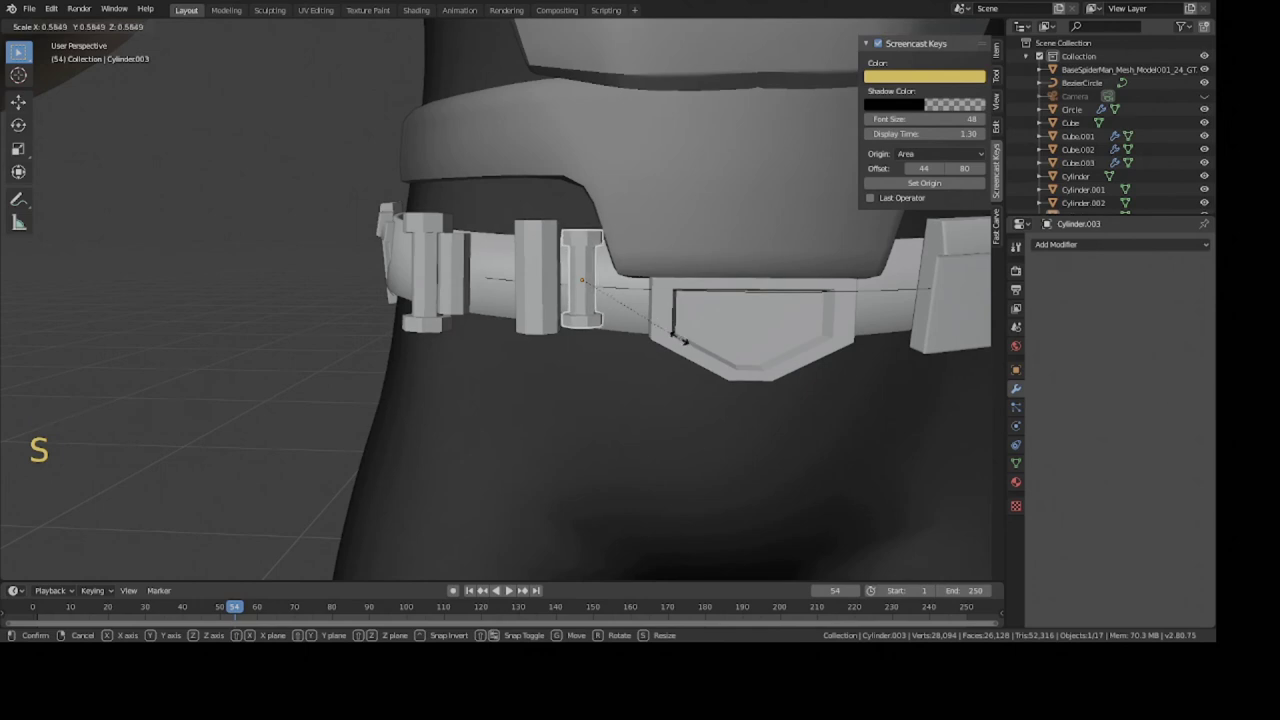
{"action": "left_click", "coordinate": [685, 342]}
{"action": "key", "text": "Delete"}
Resize and reposition the remaining tube copy between the canisters and the buckle, and save the file.
{"action": "left_click", "coordinate": [543, 283]}
{"action": "middle_click_drag", "start_coordinate": [543, 283], "coordinate": [606, 309]}
{"action": "key", "text": "s"}
{"action": "left_click", "coordinate": [650, 330]}
{"action": "key", "text": "g"}
{"action": "key", "text": "a"}
{"action": "key", "text": "a"}
{"action": "key", "text": "a"}
{"action": "scroll", "coordinate": [674, 317], "scroll_direction": "down", "scroll_amount": 3}
{"action": "key", "text": "ctrl+s"}
{"action": "scroll", "coordinate": [408, 267], "scroll_direction": "up", "scroll_amount": 3}
Adjust the position of the side pouches along the belt and save the file.
{"action": "left_click", "coordinate": [408, 267]}
{"action": "scroll", "coordinate": [444, 253], "scroll_direction": "up", "scroll_amount": 1}
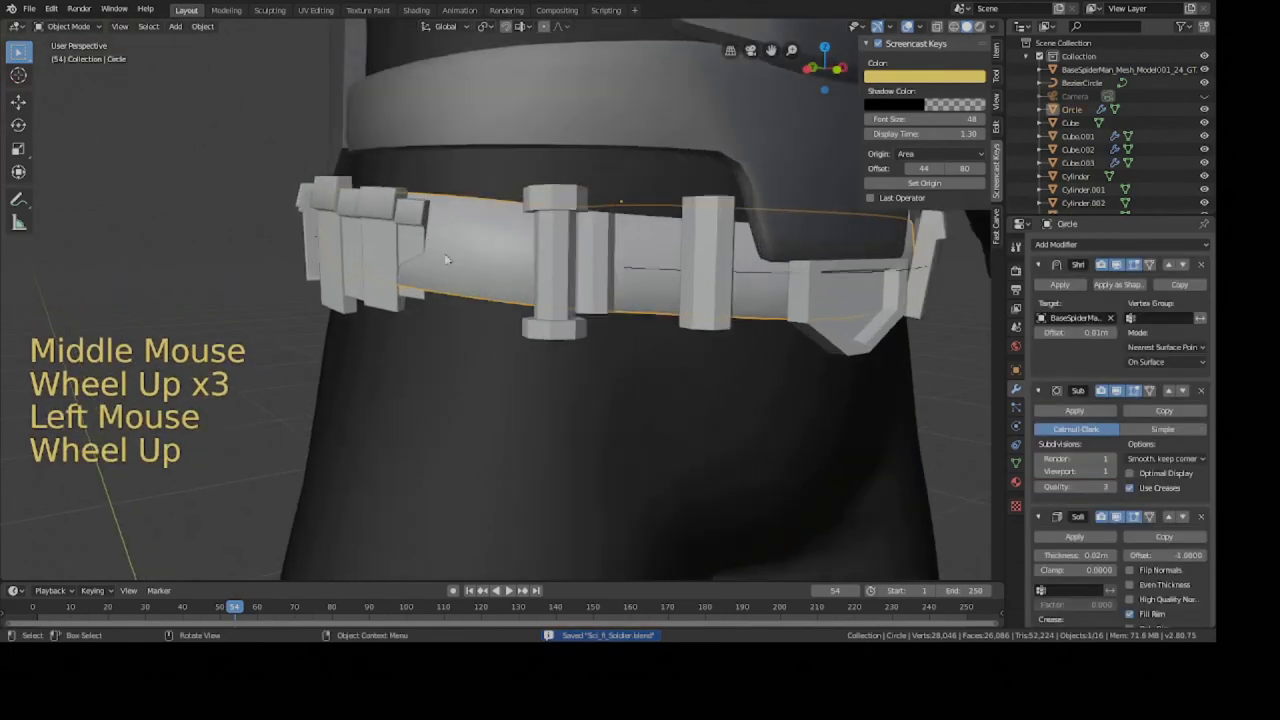
{"action": "scroll", "coordinate": [444, 253], "scroll_direction": "up", "scroll_amount": 1}
{"action": "left_click", "coordinate": [391, 231]}
{"action": "key", "text": "g"}
{"action": "middle_click_drag", "start_coordinate": [391, 231], "coordinate": [613, 310]}
{"action": "left_click", "coordinate": [385, 261]}
{"action": "key", "text": "ctrl+s"}
{"action": "scroll", "coordinate": [330, 263], "scroll_direction": "down", "scroll_amount": 2}
{"action": "scroll", "coordinate": [518, 268], "scroll_direction": "down", "scroll_amount": 3}
{"action": "left_click", "coordinate": [789, 346]}
{"action": "key", "text": "ctrl+s"}
{"action": "scroll", "coordinate": [677, 302], "scroll_direction": "down", "scroll_amount": 3}
{"action": "scroll", "coordinate": [470, 296], "scroll_direction": "up", "scroll_amount": 3}
Scale the tube copy near the buckle by 0.744, adjust its size once more and save the file.
{"action": "left_click", "coordinate": [469, 295]}
{"action": "scroll", "coordinate": [469, 295], "scroll_direction": "up", "scroll_amount": 3}
{"action": "key", "text": "s"}
{"action": "left_click", "coordinate": [548, 289]}
{"action": "key", "text": "ctrl+s"}
{"action": "scroll", "coordinate": [613, 310], "scroll_direction": "down", "scroll_amount": 3}
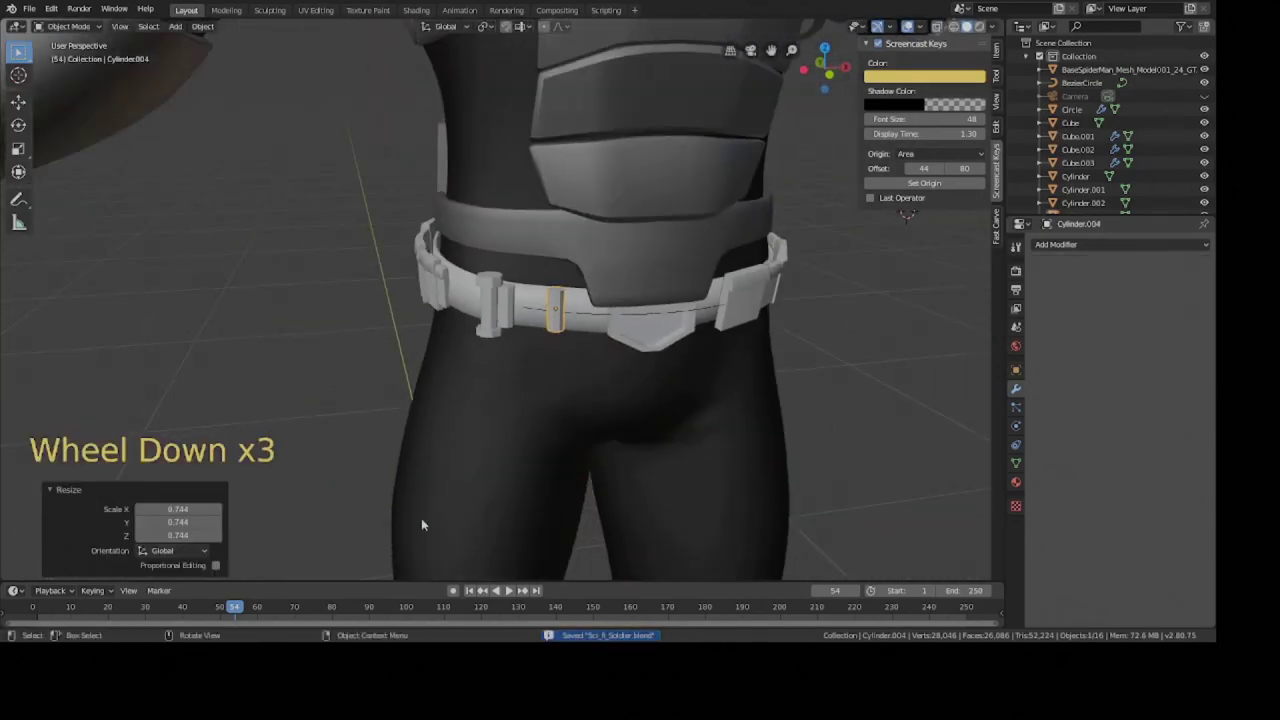
{"action": "middle_click_drag", "start_coordinate": [454, 494], "coordinate": [470, 600]}
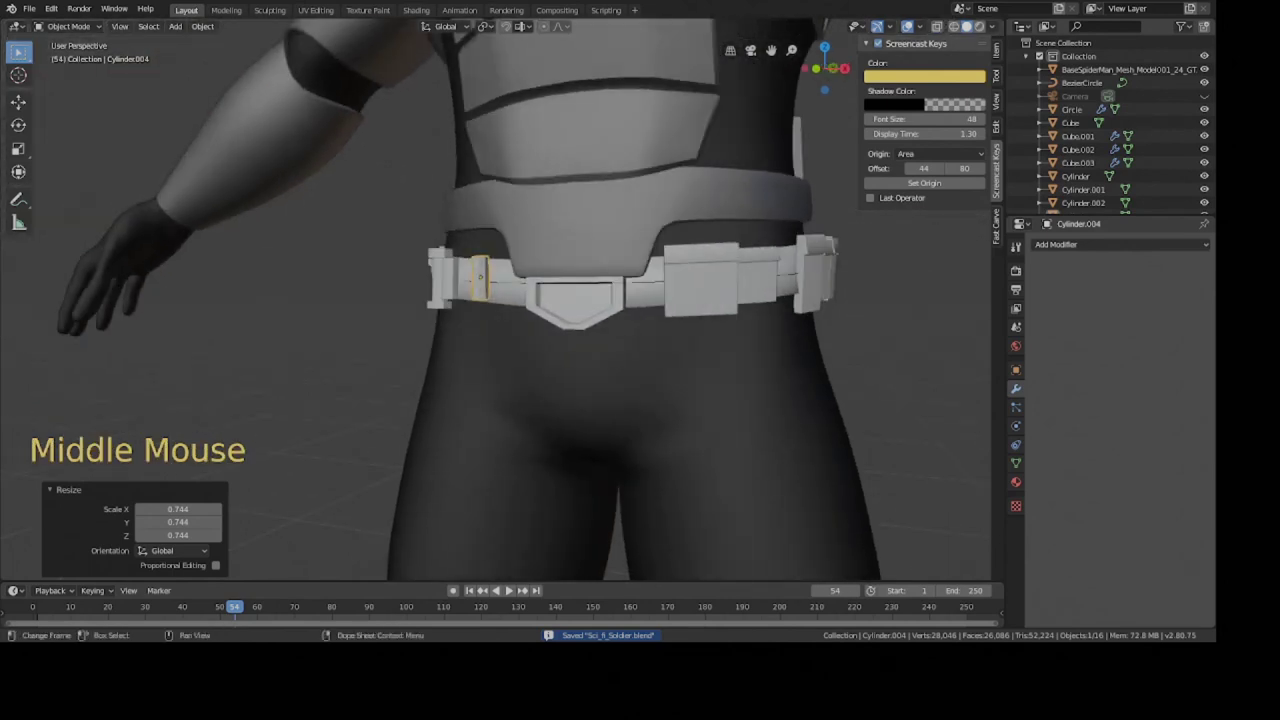
{"action": "middle_click_drag", "start_coordinate": [446, 425], "coordinate": [486, 449]}
{"action": "key", "text": "s"}
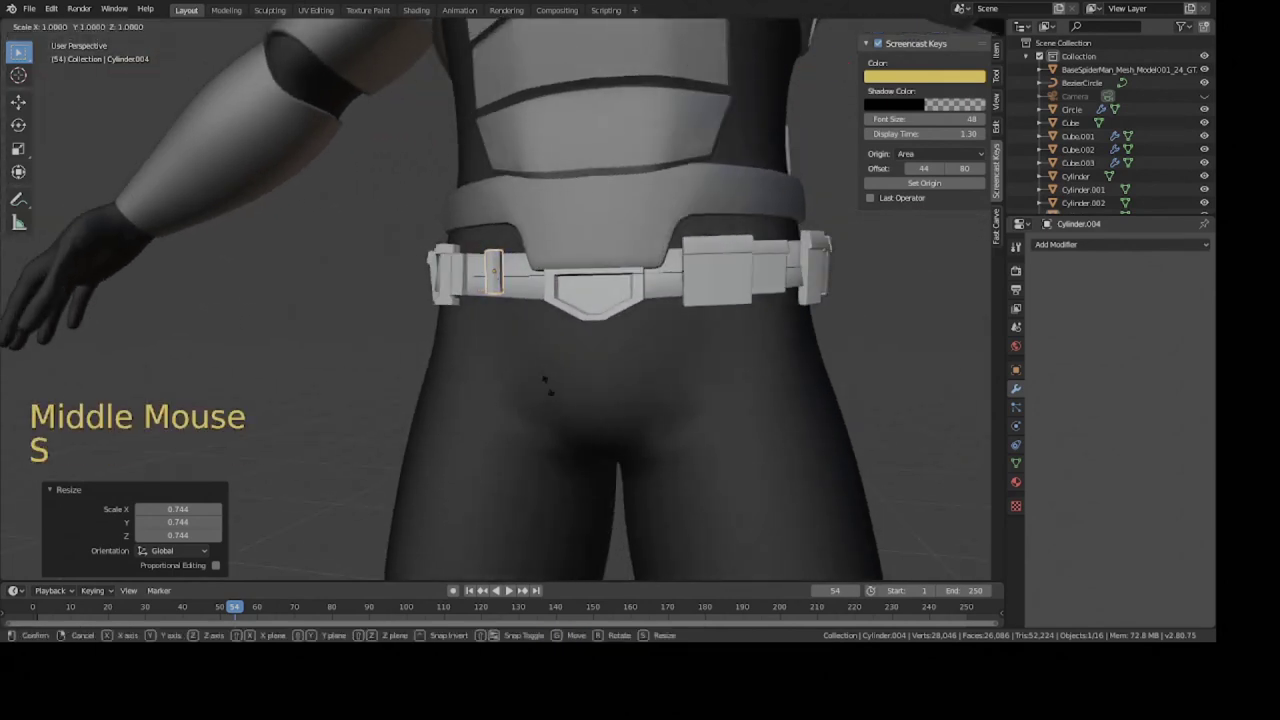
{"action": "left_click", "coordinate": [521, 493]}
{"action": "key", "text": "ctrl+s"}
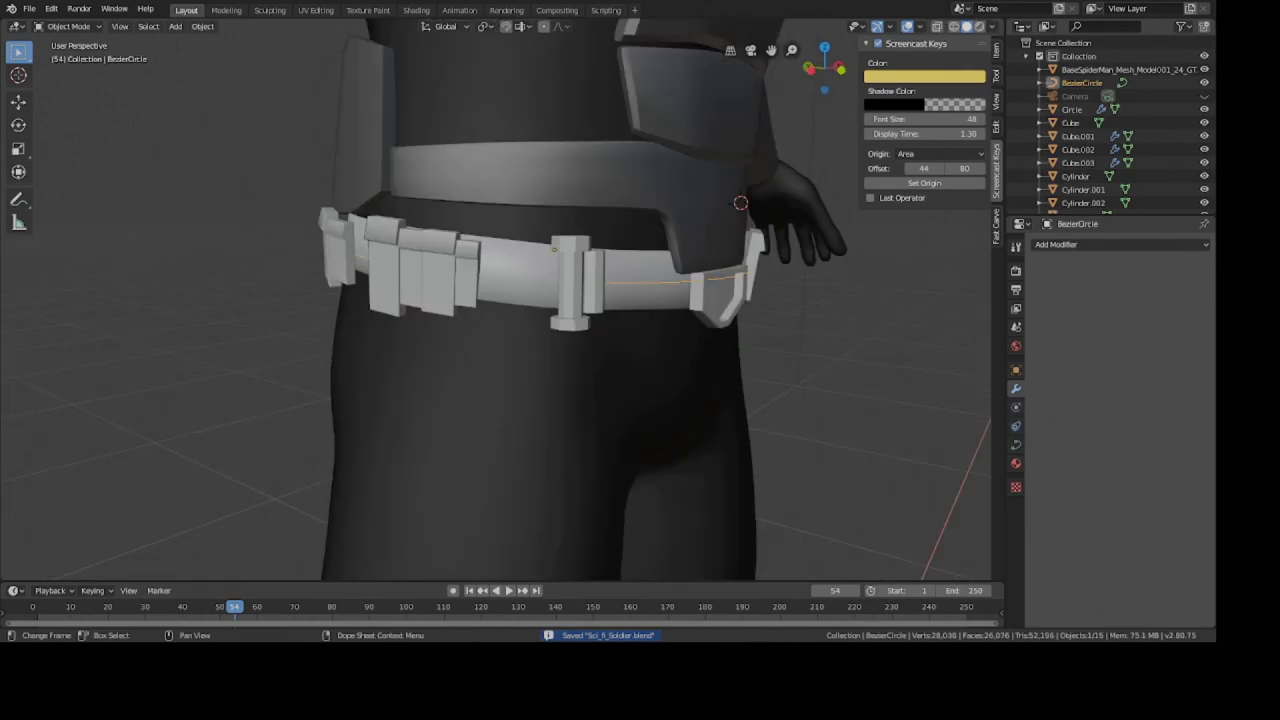
Apply the belt band's Shrinkwrap, Subdivision and Solidify modifiers.
{"action": "scroll", "coordinate": [483, 444], "scroll_direction": "up", "scroll_amount": 1}
{"action": "middle_click_drag", "start_coordinate": [483, 444], "coordinate": [625, 325]}
{"action": "scroll", "coordinate": [491, 386], "scroll_direction": "down", "scroll_amount": 3}
{"action": "left_click", "coordinate": [624, 323]}
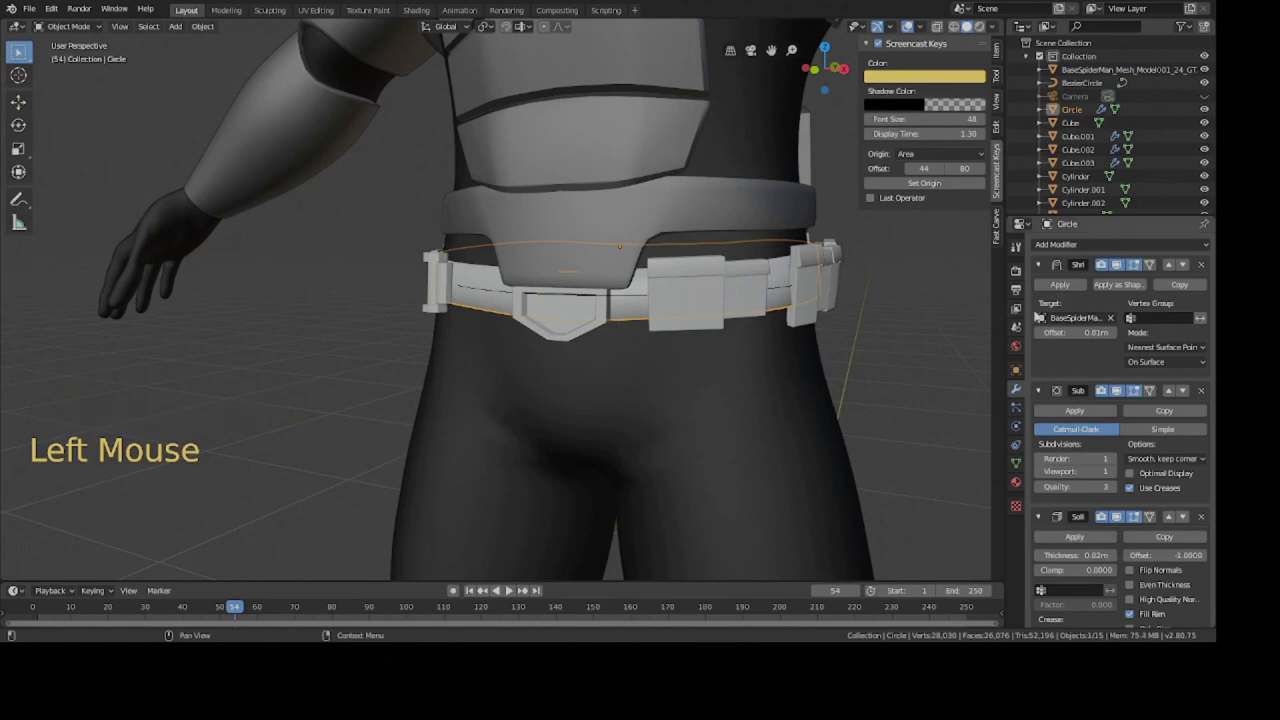
{"action": "left_click", "coordinate": [1058, 286]}
{"action": "left_click", "coordinate": [1056, 285]}
{"action": "left_click", "coordinate": [1056, 284]}
Apply the Curve modifier on the pouches beside the buckle and save the file.
{"action": "left_click", "coordinate": [704, 305]}
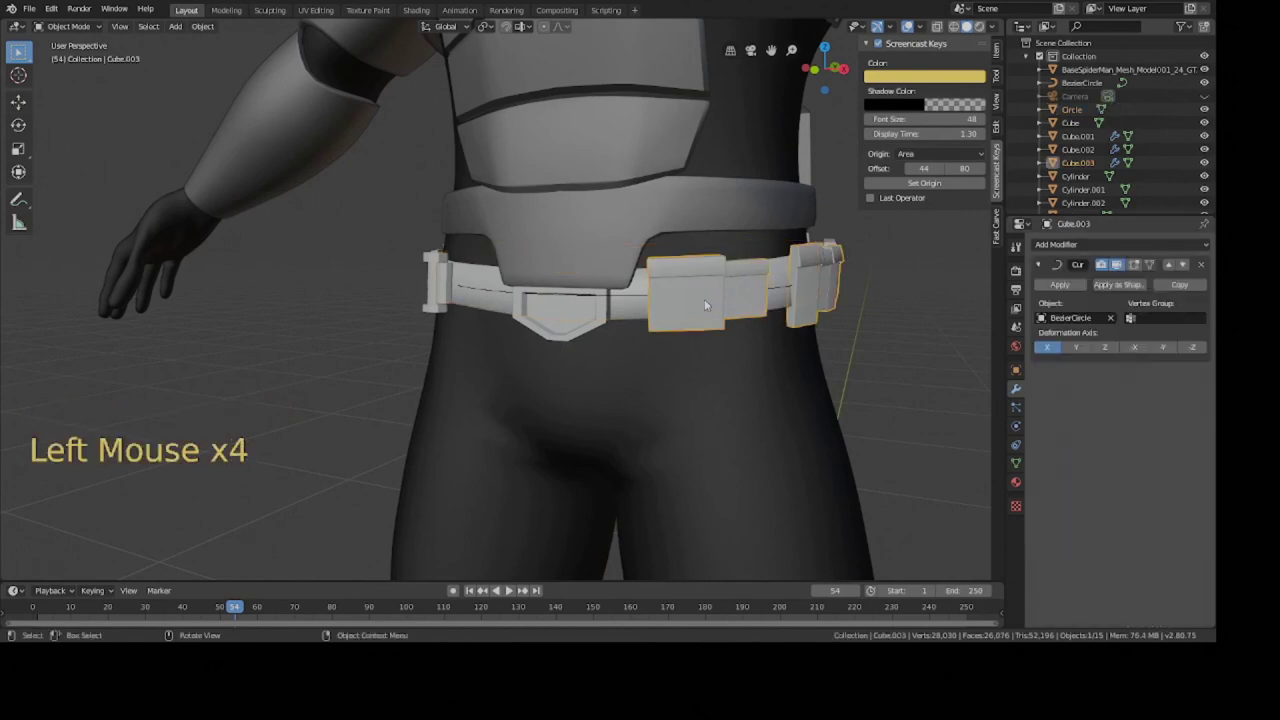
{"action": "left_click", "coordinate": [1047, 289]}
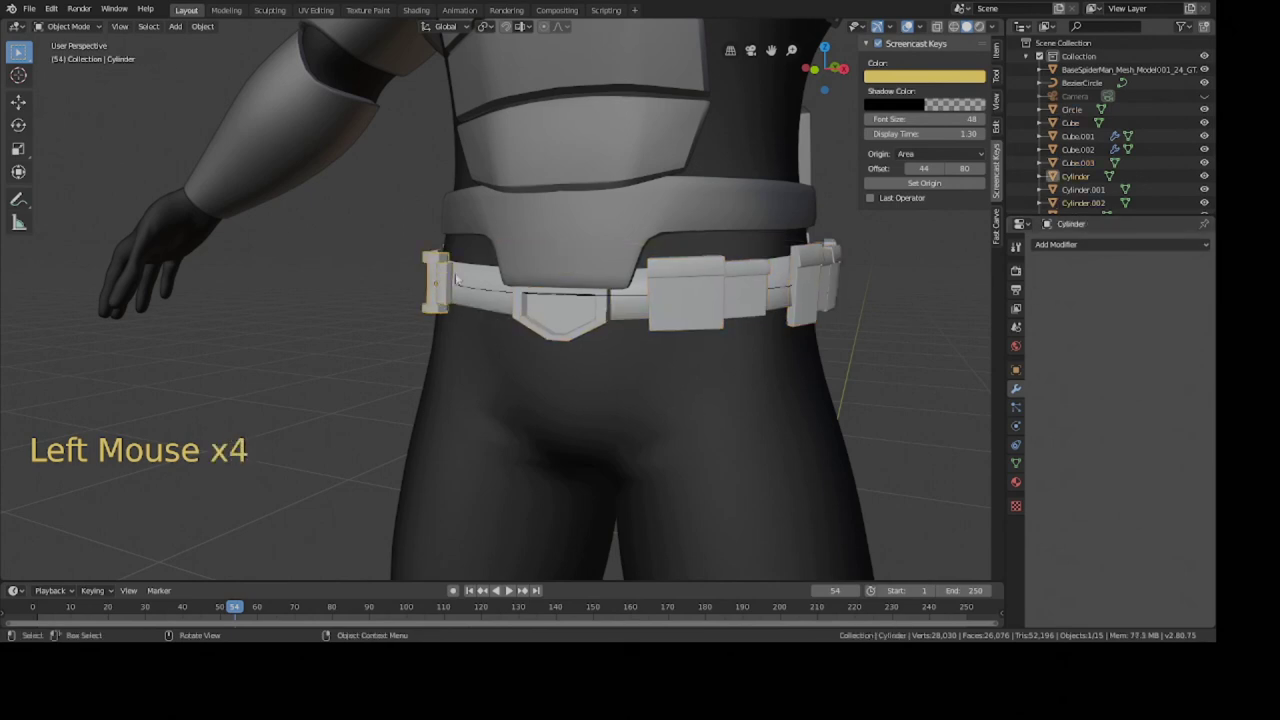
{"action": "middle_click_drag", "start_coordinate": [456, 280], "coordinate": [572, 300]}
{"action": "scroll", "coordinate": [572, 300], "scroll_direction": "down", "scroll_amount": 1}
{"action": "left_click", "coordinate": [574, 302]}
{"action": "key", "text": "ctrl+s"}
{"action": "scroll", "coordinate": [651, 347], "scroll_direction": "up", "scroll_amount": 4}
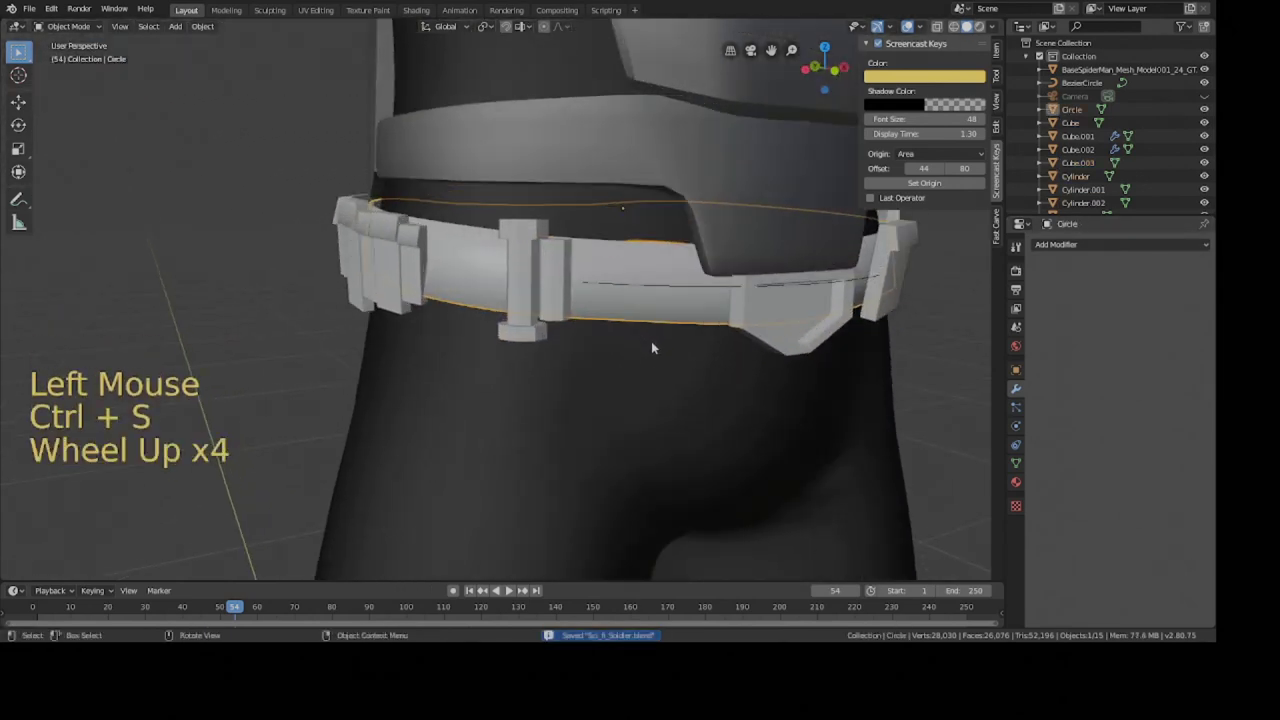
Try deleting the belt's guide curve, and undo the deletion.
{"action": "scroll", "coordinate": [616, 296], "scroll_direction": "down", "scroll_amount": 2}
{"action": "left_click", "coordinate": [621, 297]}
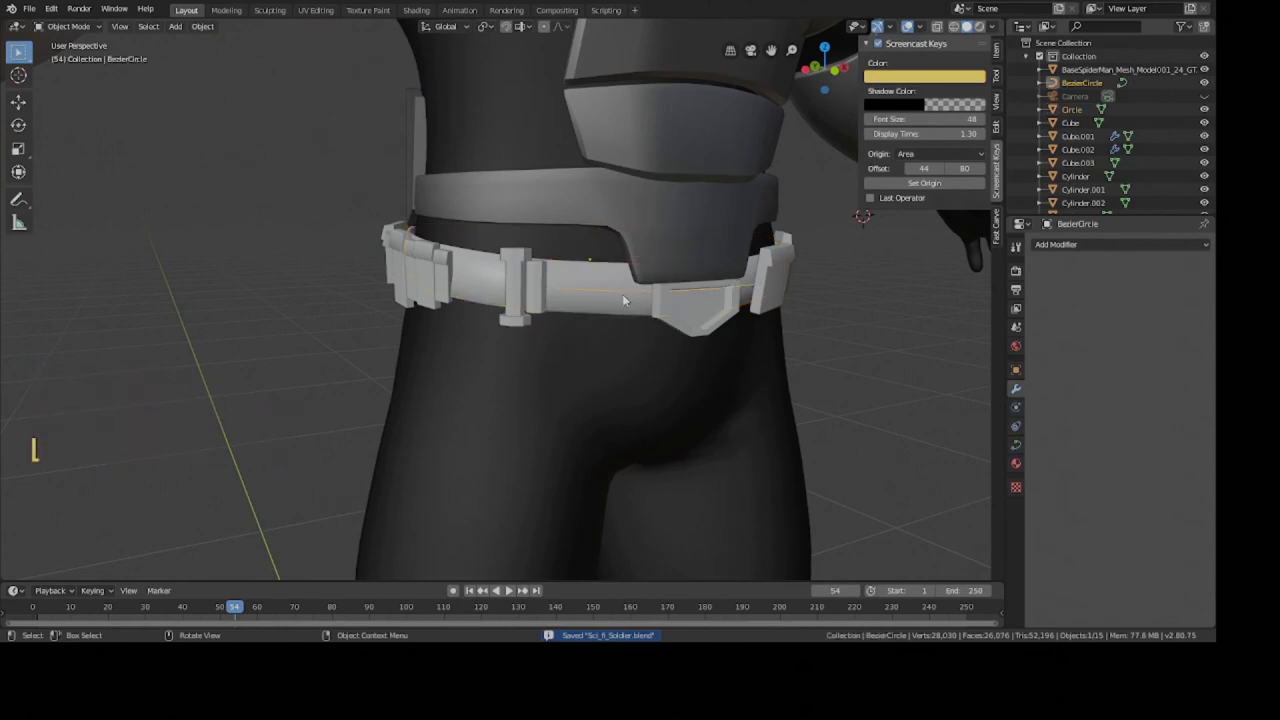
{"action": "middle_click_drag", "start_coordinate": [632, 297], "coordinate": [652, 334]}
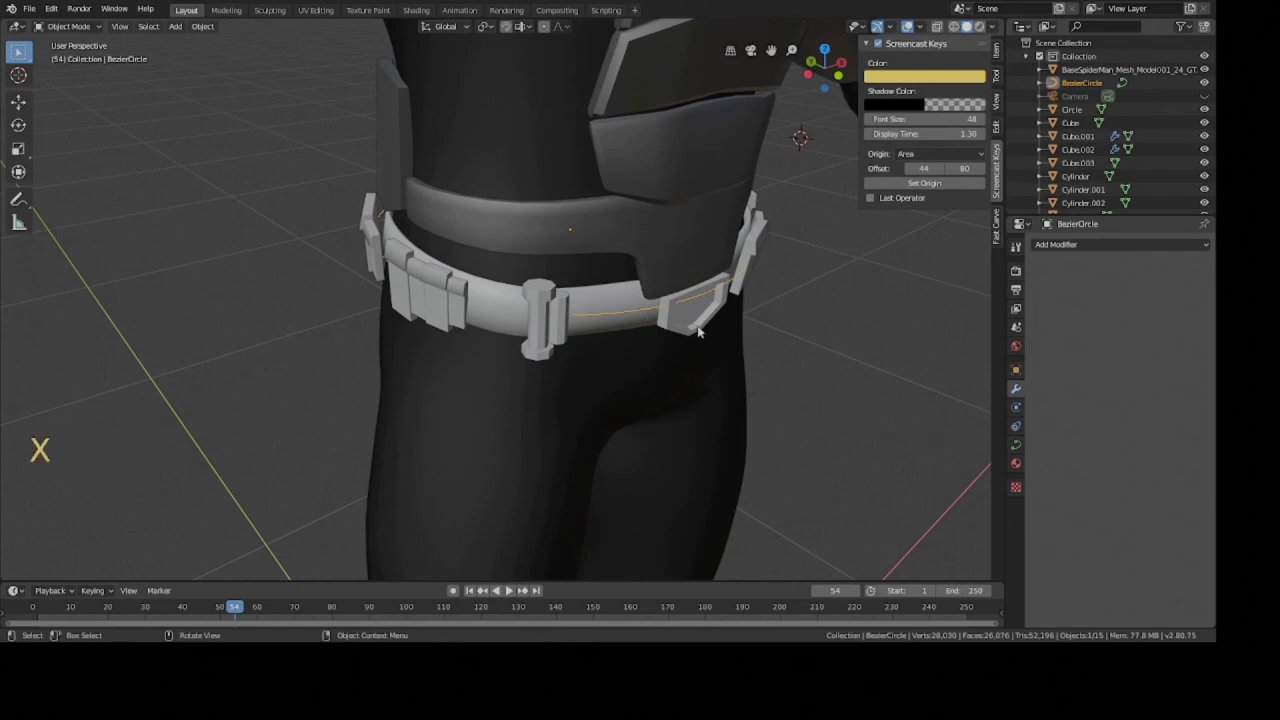
{"action": "key", "text": "Delete"}
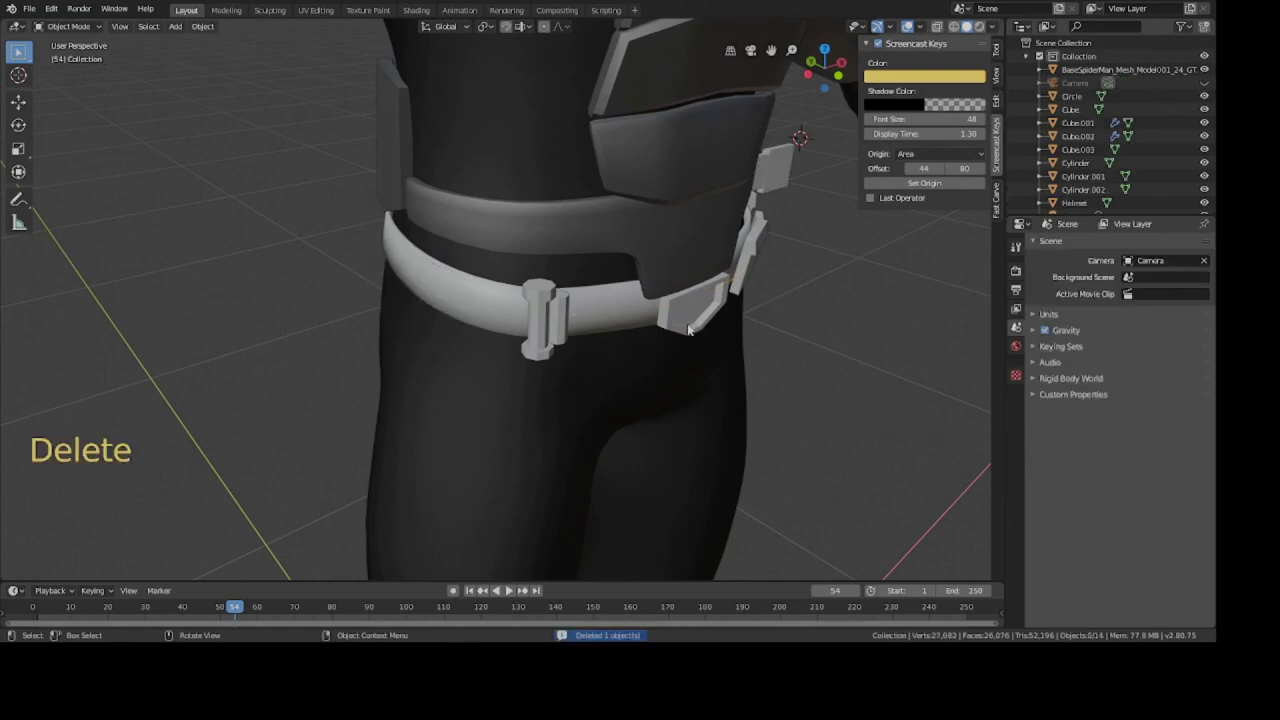
{"action": "key", "text": "ctrl+s"}
{"action": "middle_click_drag", "start_coordinate": [714, 320], "coordinate": [454, 288], "text": "ctrl"}
{"action": "key", "text": "ctrl+z"}
Apply the Curve modifier on the two remaining pouch objects around the belt.
{"action": "left_click", "coordinate": [454, 288]}
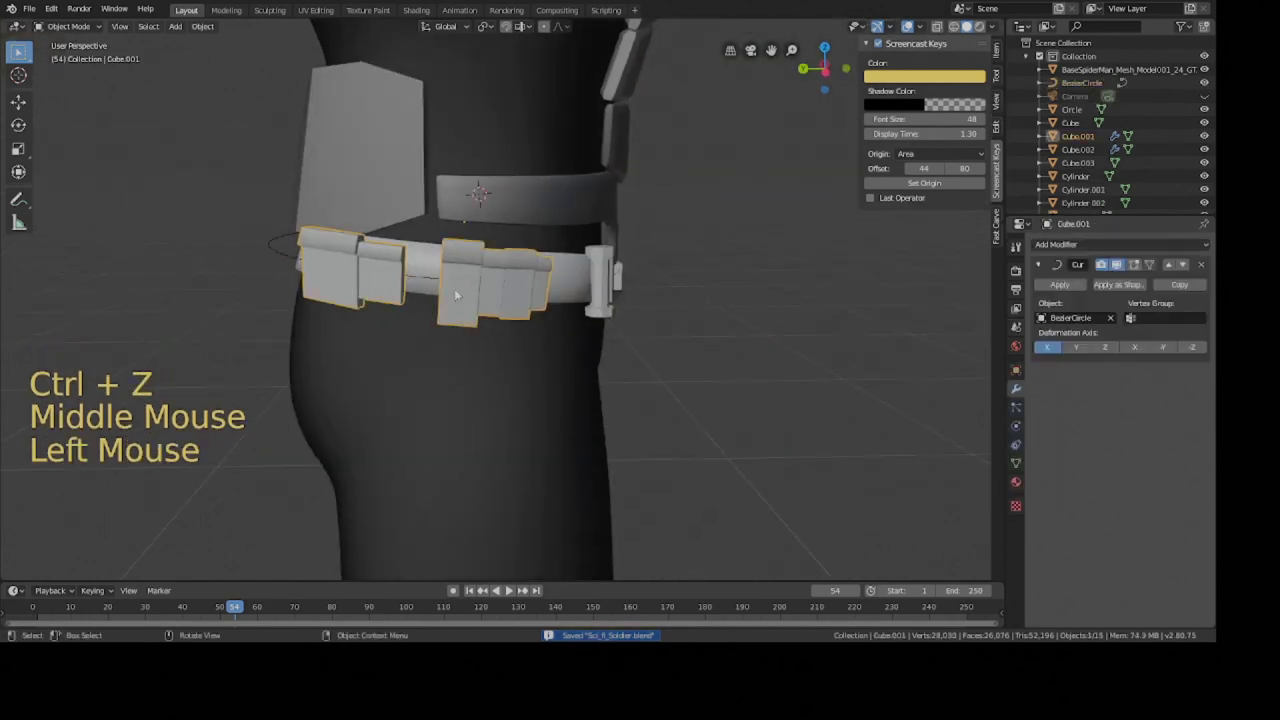
{"action": "left_click", "coordinate": [454, 288]}
{"action": "middle_click_drag", "start_coordinate": [797, 300], "coordinate": [490, 284]}
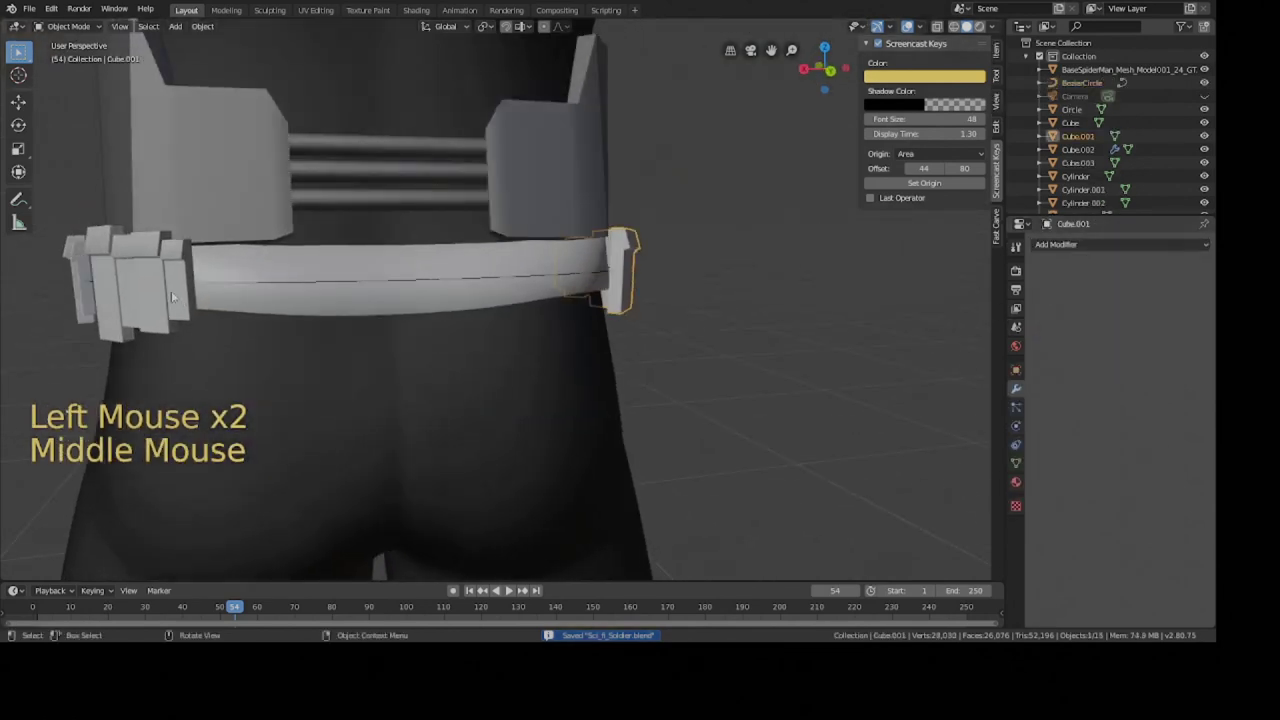
{"action": "left_click", "coordinate": [491, 285]}
{"action": "left_click", "coordinate": [1060, 284]}
{"action": "scroll", "coordinate": [634, 280], "scroll_direction": "down", "scroll_amount": 3}
{"action": "middle_click_drag", "start_coordinate": [634, 280], "coordinate": [508, 308]}
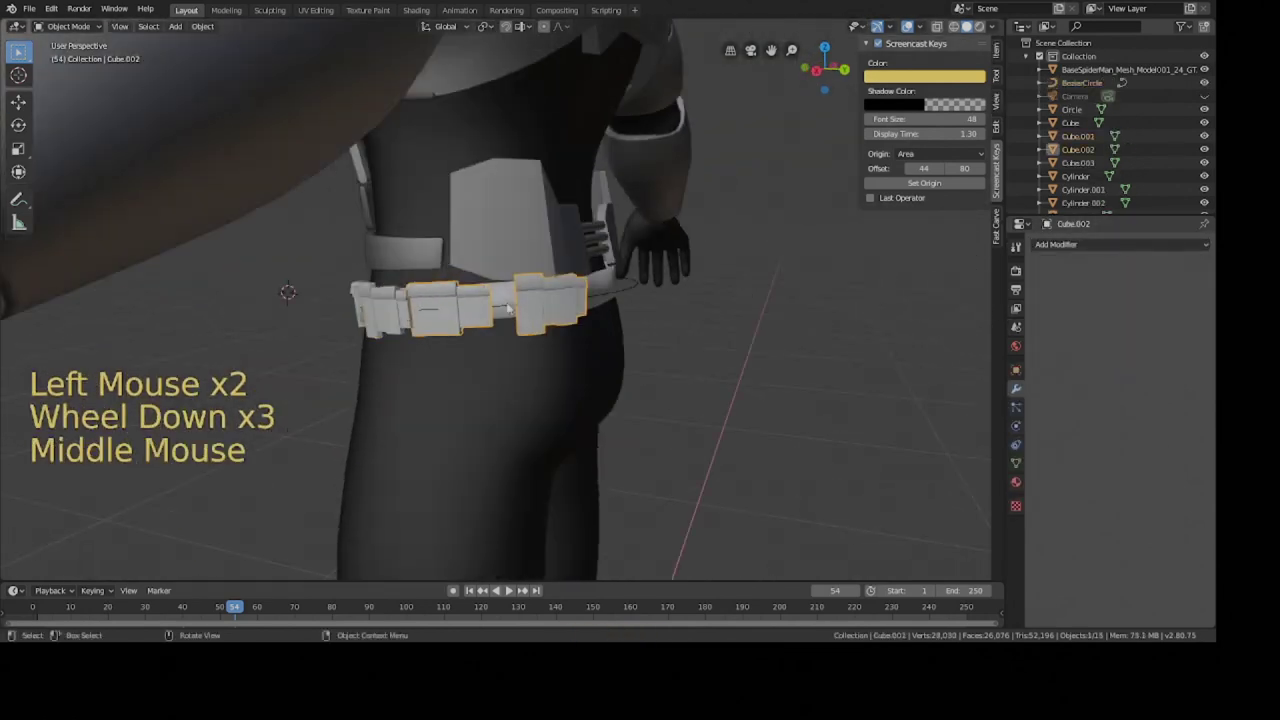
Delete the belt's circular guide curve and save the file.
{"action": "left_click", "coordinate": [372, 308]}
{"action": "scroll", "coordinate": [372, 308], "scroll_direction": "up", "scroll_amount": 3}
{"action": "key", "text": "ctrl+s"}
{"action": "scroll", "coordinate": [688, 292], "scroll_direction": "down", "scroll_amount": 2}
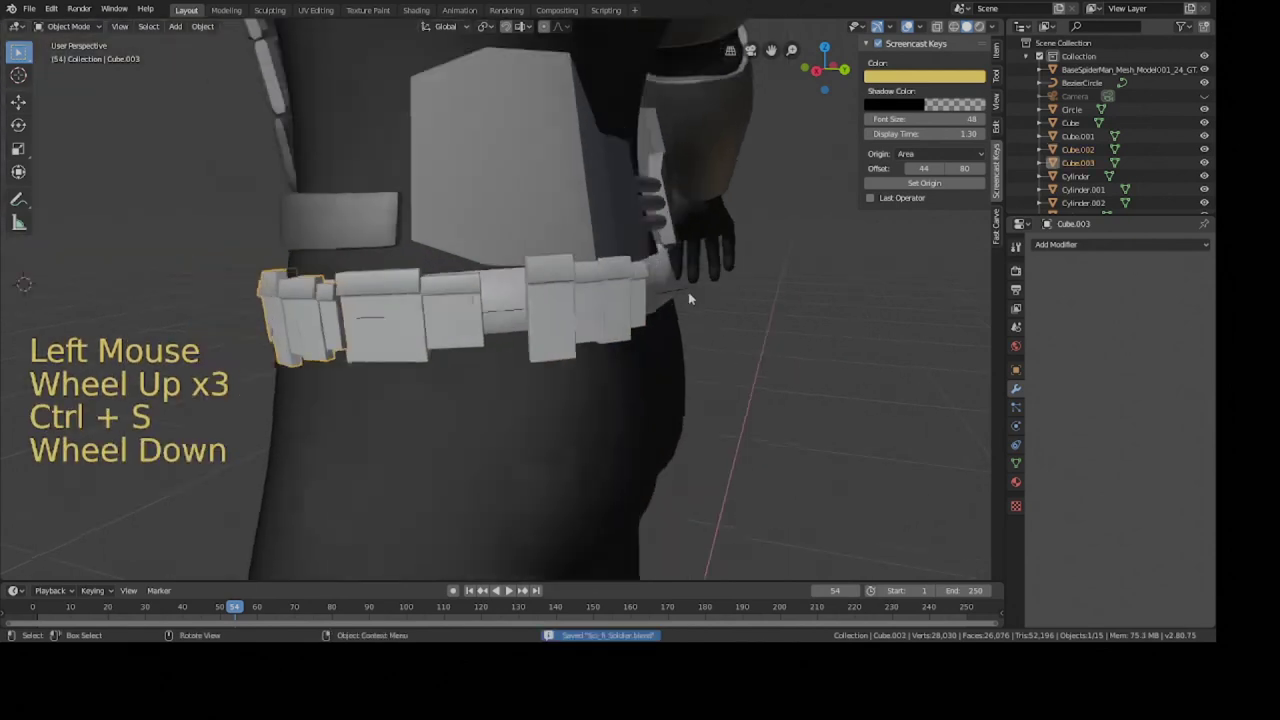
{"action": "middle_click_drag", "start_coordinate": [688, 292], "coordinate": [660, 265]}
{"action": "left_click", "coordinate": [563, 294]}
{"action": "key", "text": "Delete"}
{"action": "key", "text": "ctrl+s"}
Join all the pouches, the small canisters and the buckle with the belt band into one object.
{"action": "left_click", "coordinate": [485, 245]}
{"action": "left_click", "coordinate": [805, 265], "text": "shift"}
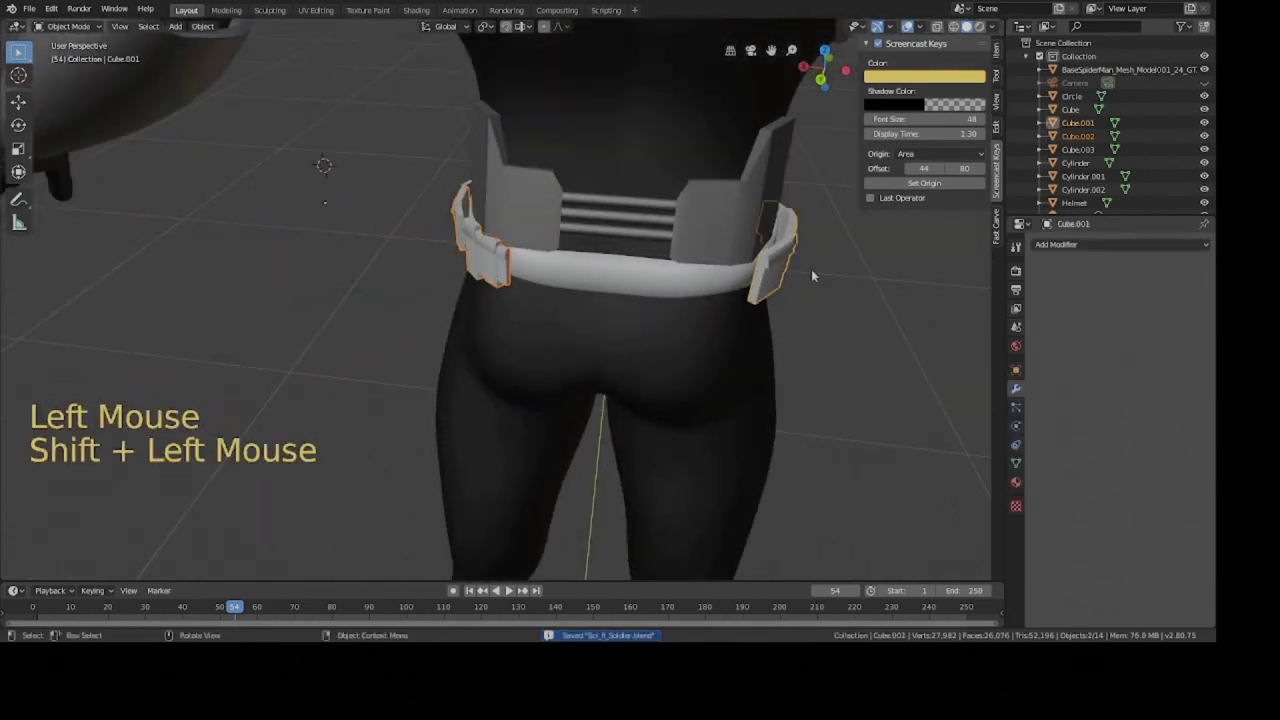
{"action": "middle_click_drag", "start_coordinate": [805, 265], "coordinate": [560, 285]}
{"action": "left_click", "coordinate": [805, 270], "text": "shift"}
{"action": "left_click", "coordinate": [632, 262], "text": "shift"}
{"action": "left_click", "coordinate": [503, 298], "text": "shift"}
{"action": "left_click", "coordinate": [592, 275], "text": "shift"}
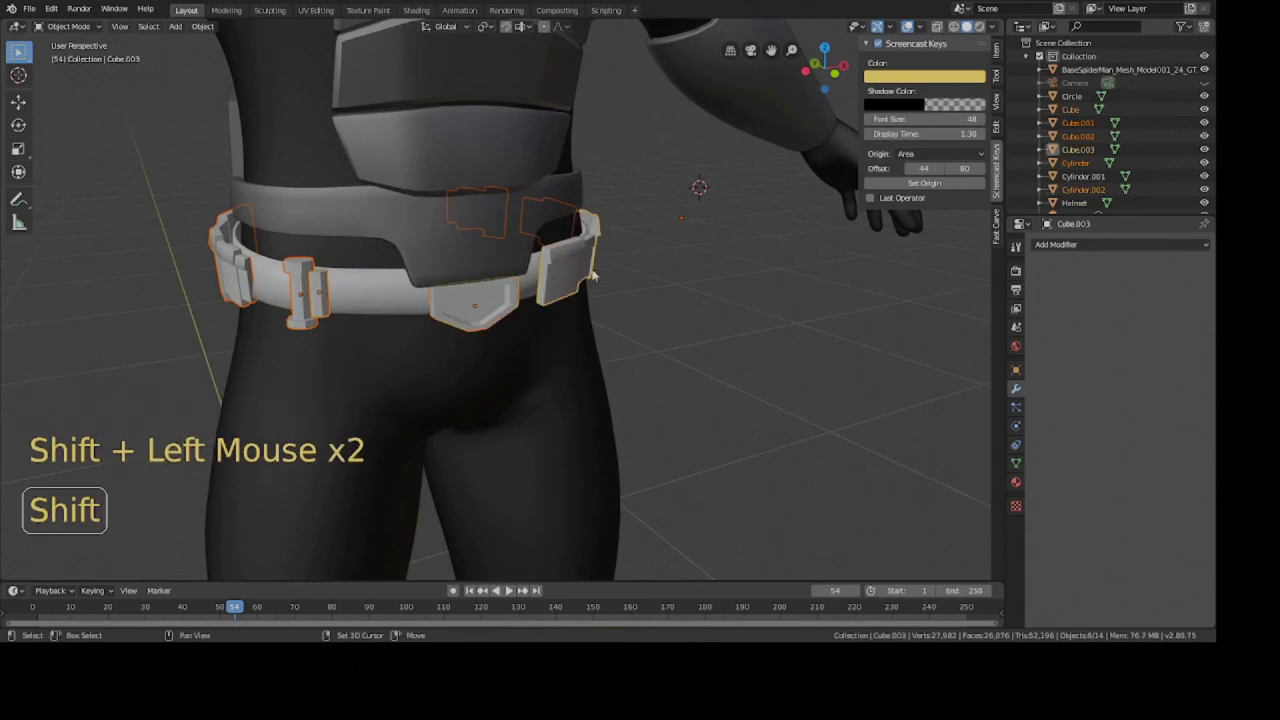
{"action": "left_click", "coordinate": [531, 286], "text": "shift"}
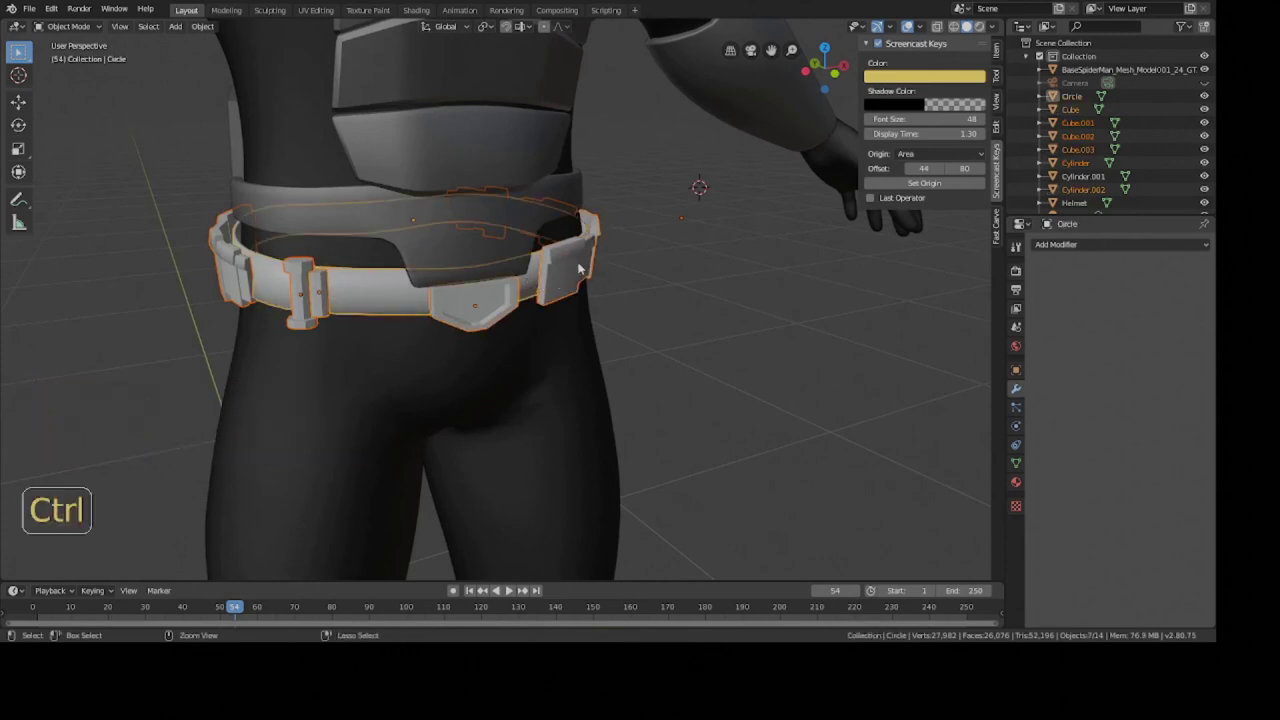
{"action": "key", "text": "ctrl+j"}
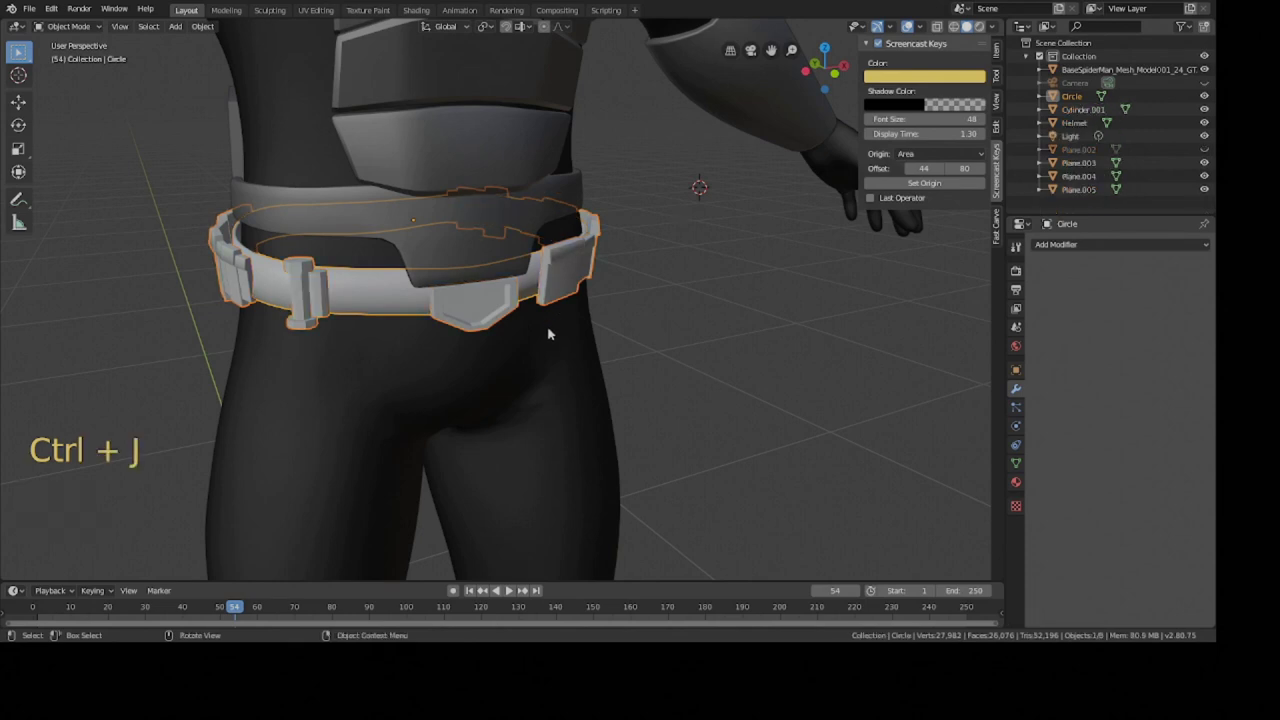
Adjust the joined belt's position at the waist slightly and save the file.
{"action": "middle_click_drag", "start_coordinate": [551, 334], "coordinate": [560, 271]}
{"action": "key", "text": "g"}
{"action": "left_click", "coordinate": [570, 288]}
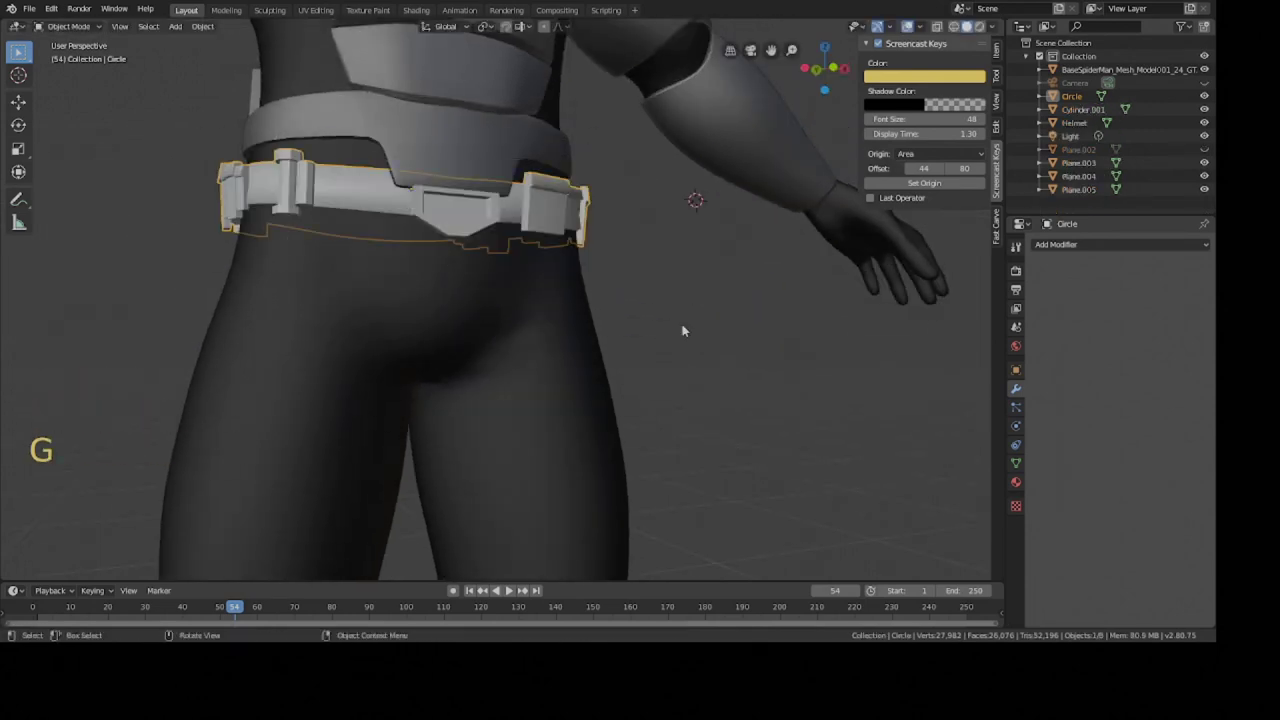
{"action": "key", "text": "ctrl+s"}
{"action": "middle_click_drag", "start_coordinate": [680, 329], "coordinate": [632, 297]}
{"action": "scroll", "coordinate": [632, 297], "scroll_direction": "down", "scroll_amount": 3}
{"action": "scroll", "coordinate": [632, 297], "scroll_direction": "up", "scroll_amount": 2}
Add two horizontal edge loops around the belt band, one slid near its lower edge and one near its upper edge.
{"action": "key", "text": "Tab"}
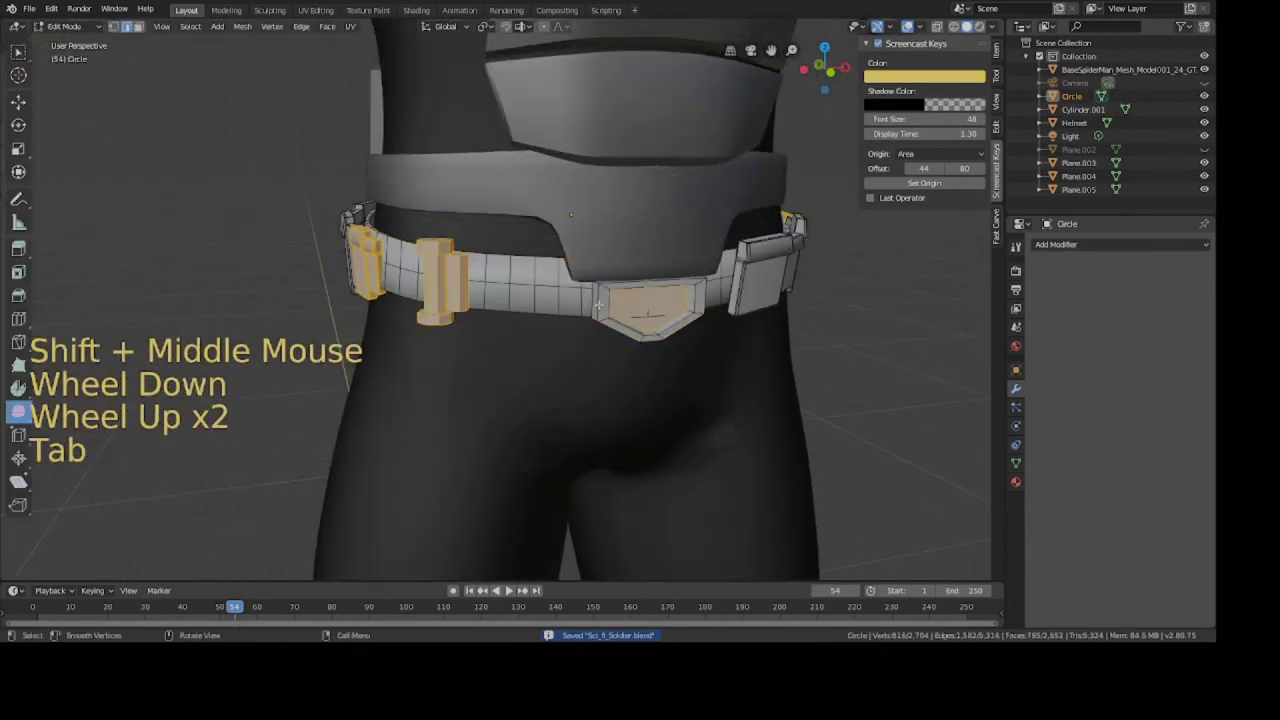
{"action": "scroll", "coordinate": [588, 308], "scroll_direction": "up", "scroll_amount": 1}
{"action": "key", "text": "ctrl+s"}
{"action": "key", "text": "a"}
{"action": "key", "text": "a"}
{"action": "key", "text": "a"}
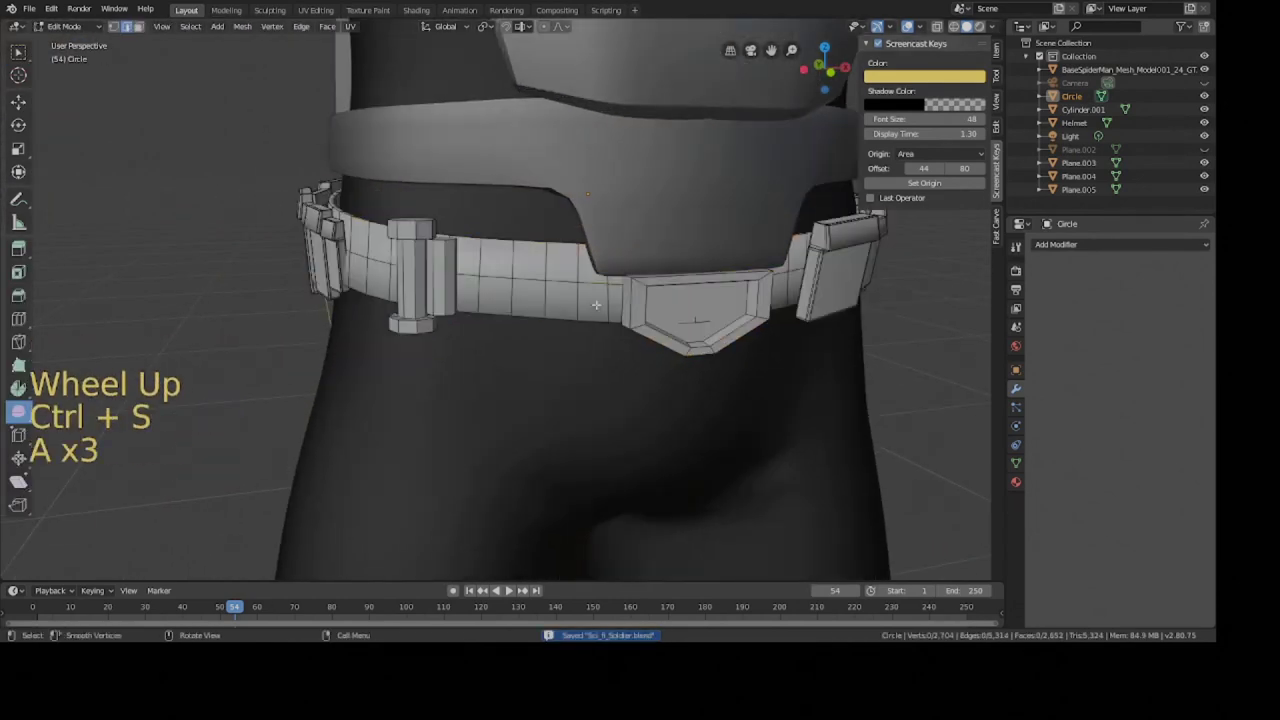
{"action": "key", "text": "ctrl+r"}
{"action": "left_click_drag", "start_coordinate": [581, 298], "coordinate": [588, 313]}
{"action": "key", "text": "ctrl+r"}
{"action": "left_click_drag", "start_coordinate": [580, 250], "coordinate": [578, 248]}
{"action": "scroll", "coordinate": [482, 285], "scroll_direction": "down", "scroll_amount": 1}
{"action": "scroll", "coordinate": [524, 281], "scroll_direction": "up", "scroll_amount": 3}
{"action": "scroll", "coordinate": [524, 281], "scroll_direction": "down", "scroll_amount": 2}
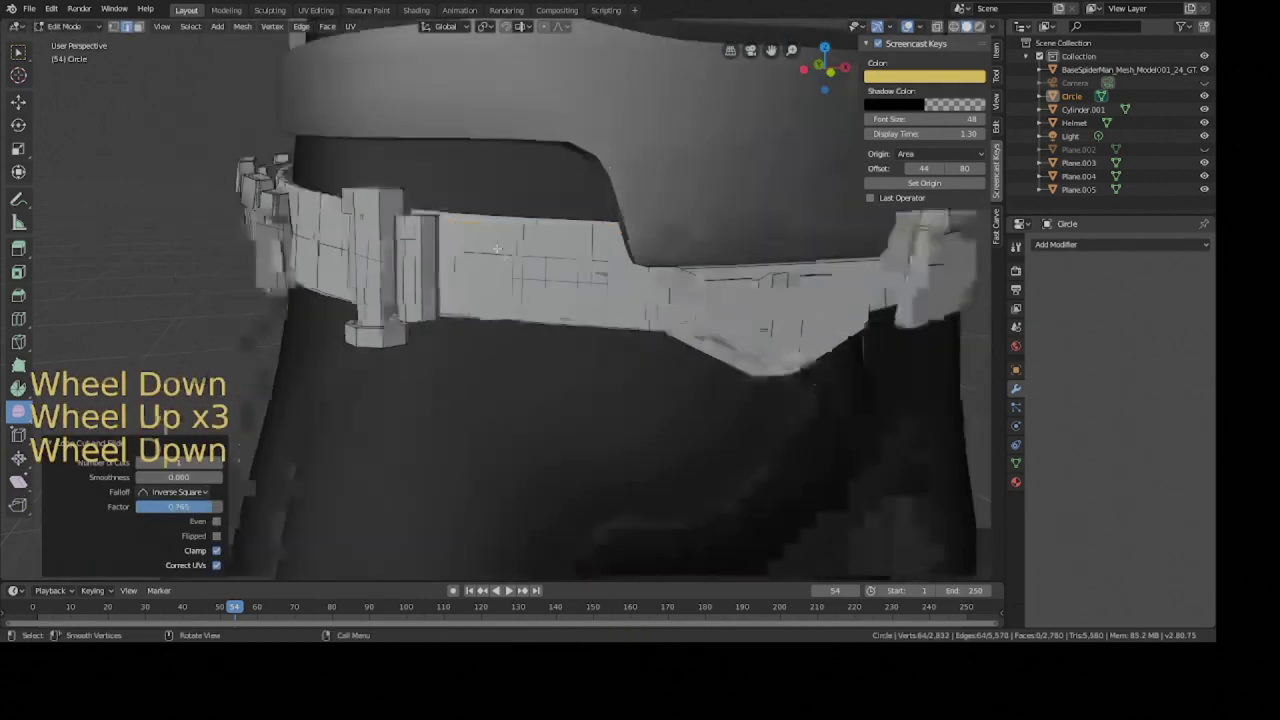
Return to Object Mode and save the file with the finished belt in front orthographic view.
{"action": "key", "text": "Tab"}
{"action": "middle_click_drag", "start_coordinate": [526, 282], "coordinate": [615, 300]}
{"action": "key", "text": "ctrl+s"}
{"action": "scroll", "coordinate": [541, 280], "scroll_direction": "down", "scroll_amount": 3}
{"action": "key", "text": "KP_1"}
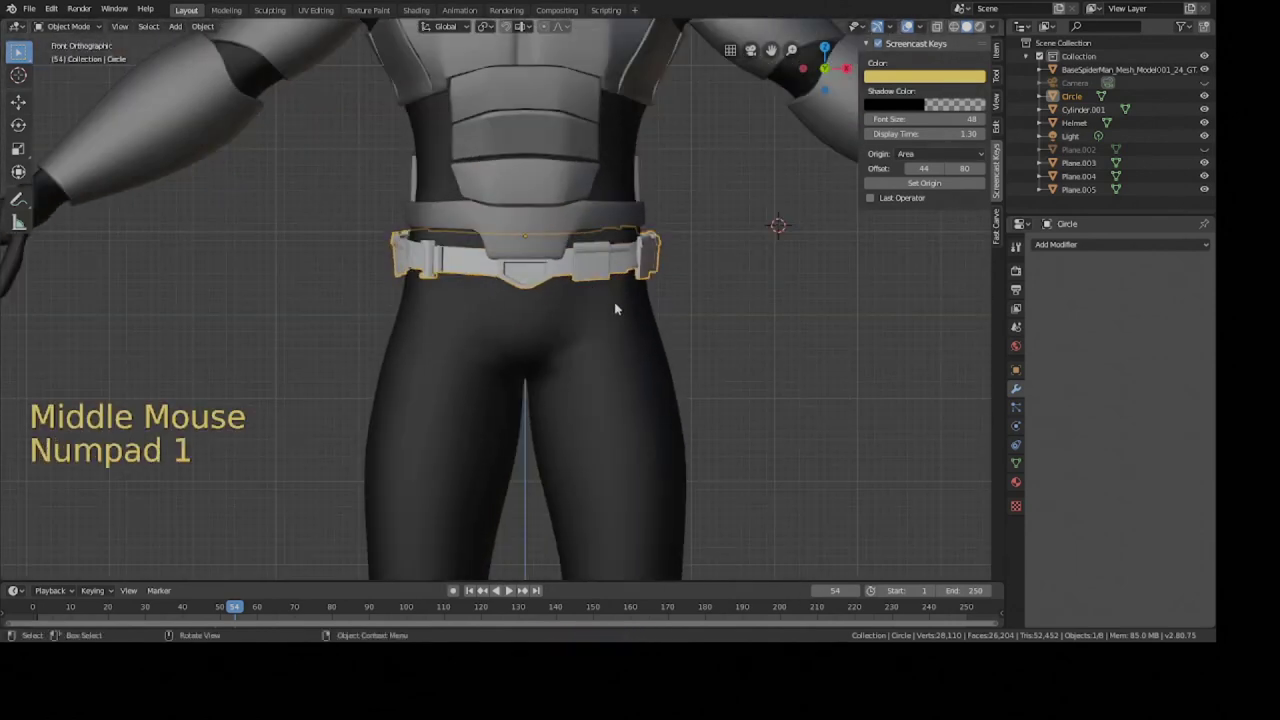
{"action": "key", "text": "ctrl+s"}
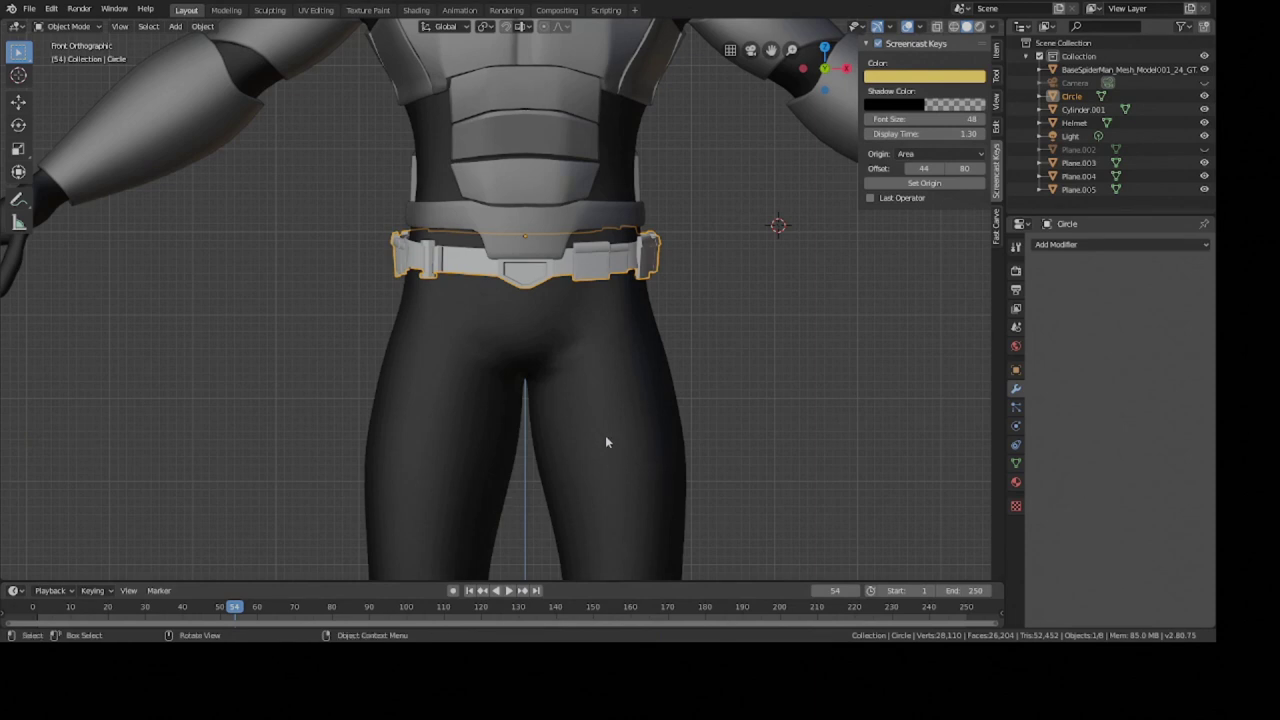
{"action": "scroll", "coordinate": [593, 443], "scroll_direction": "up", "scroll_amount": 3}
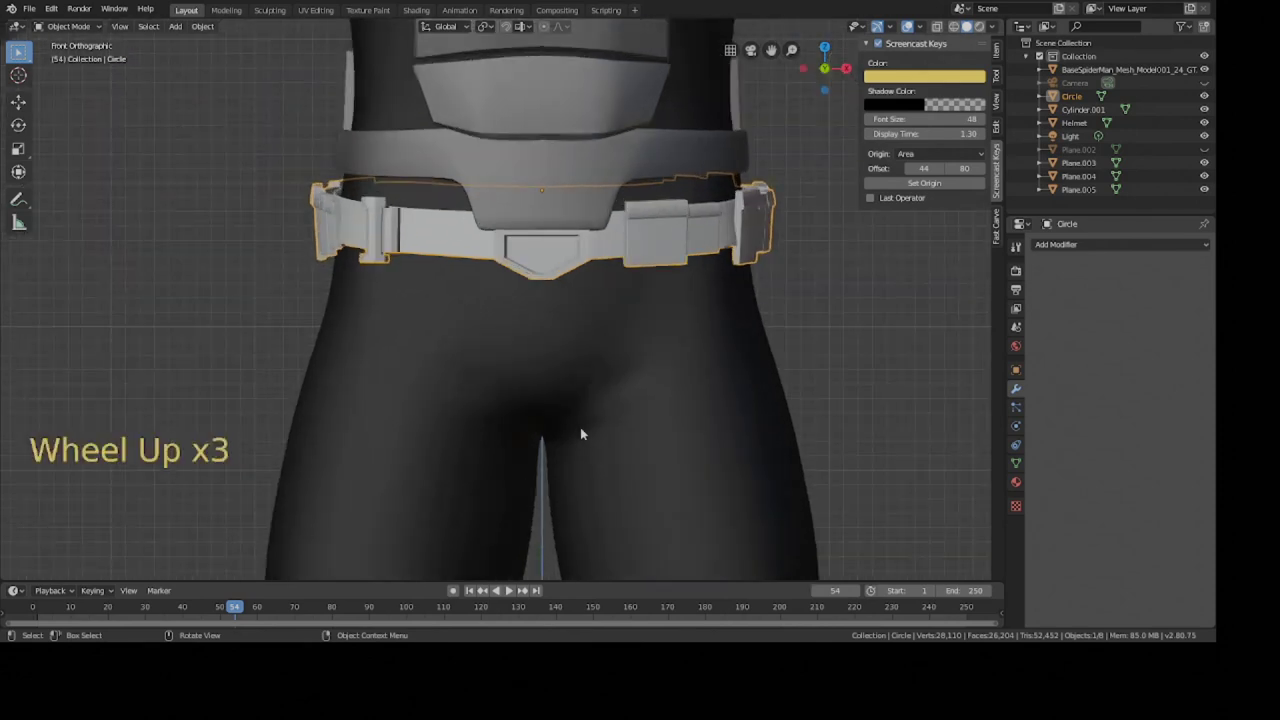